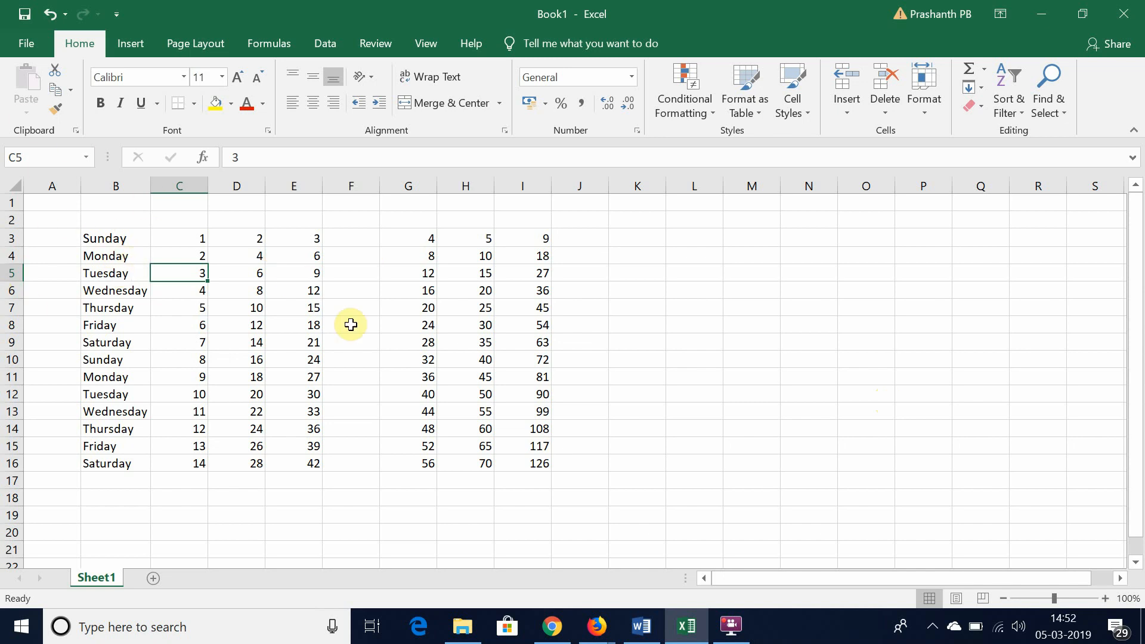
# - Copy the weekday names in B3:B16 to the range starting at K3, and clear the pasted cells
pyautogui.click(126, 239)
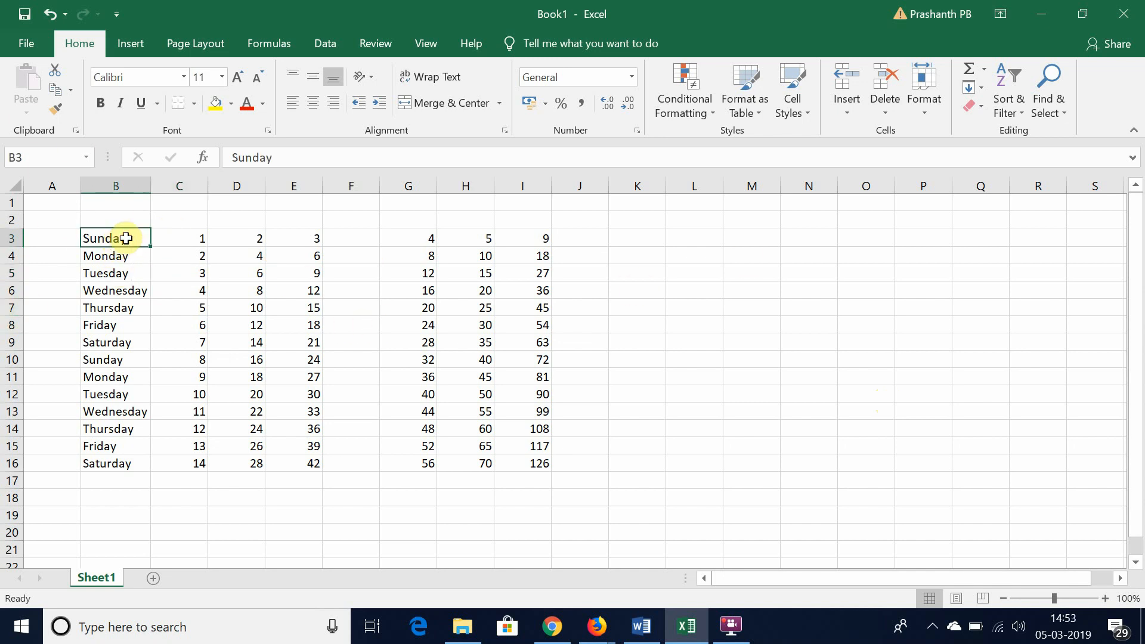
pyautogui.click(80, 44)
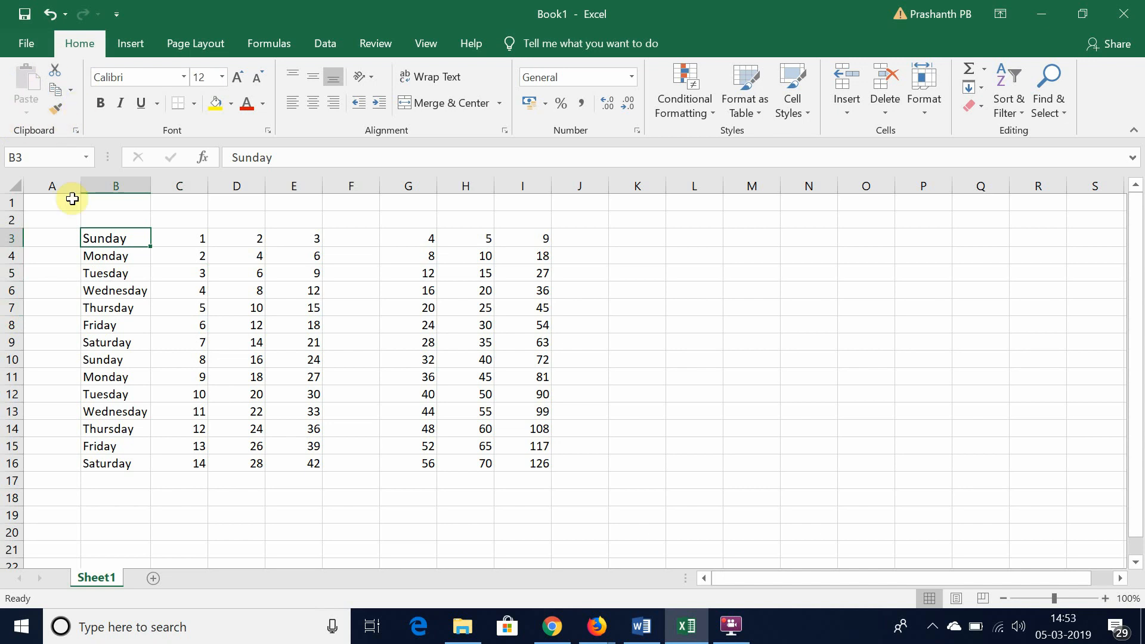
pyautogui.click(124, 235)
pyautogui.moveTo(127, 247); pyautogui.dragTo(120, 465)
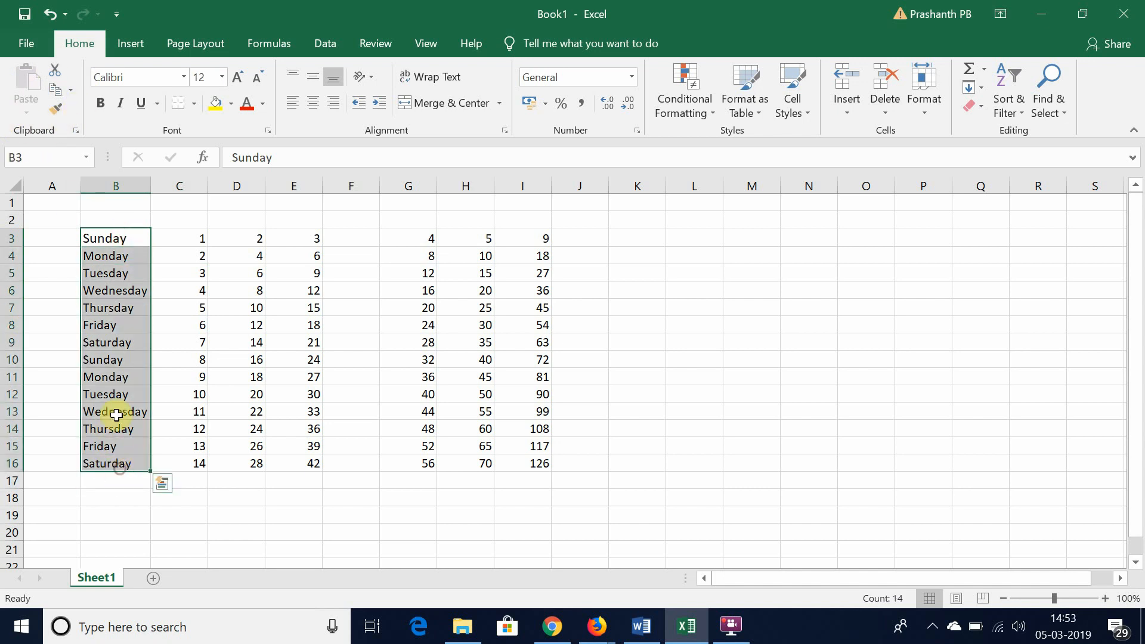
pyautogui.click(62, 89)
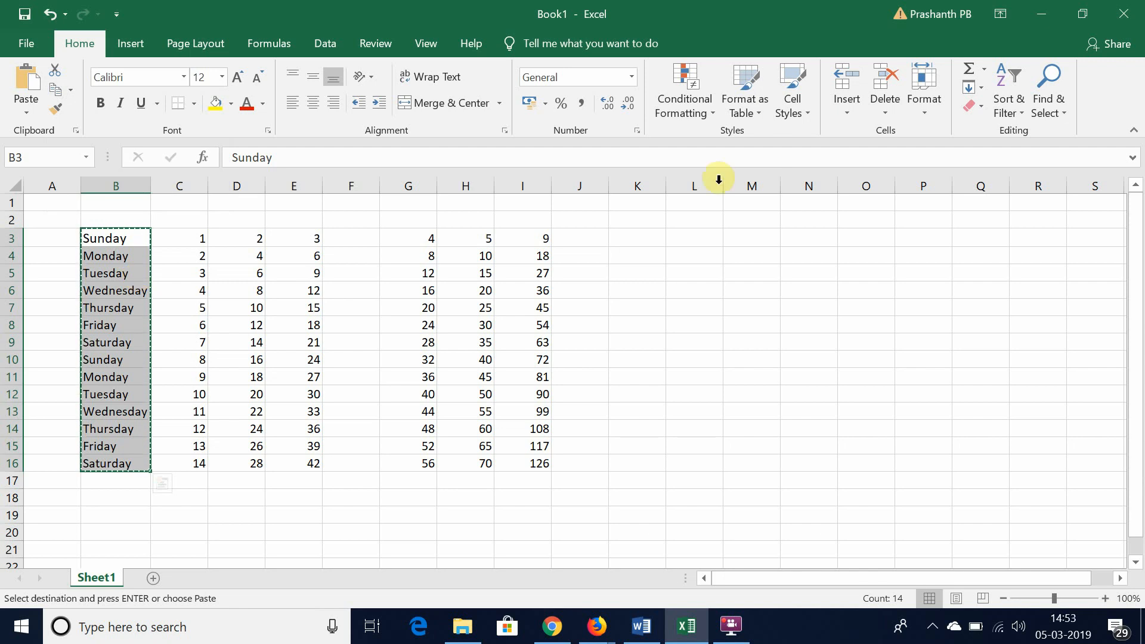
pyautogui.click(646, 239)
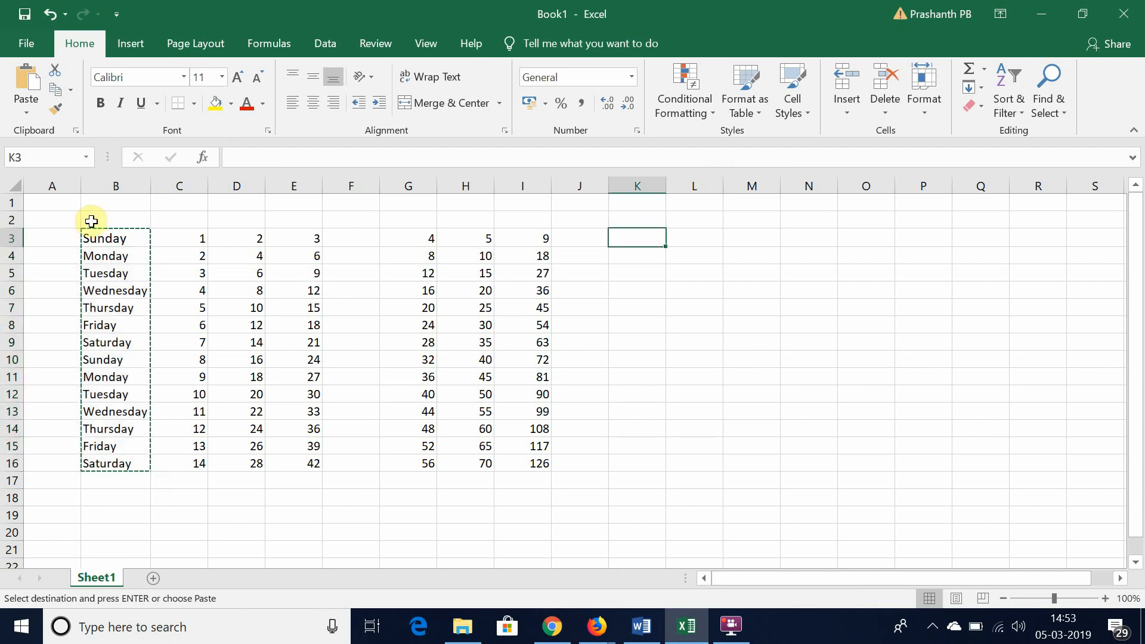
pyautogui.click(33, 78)
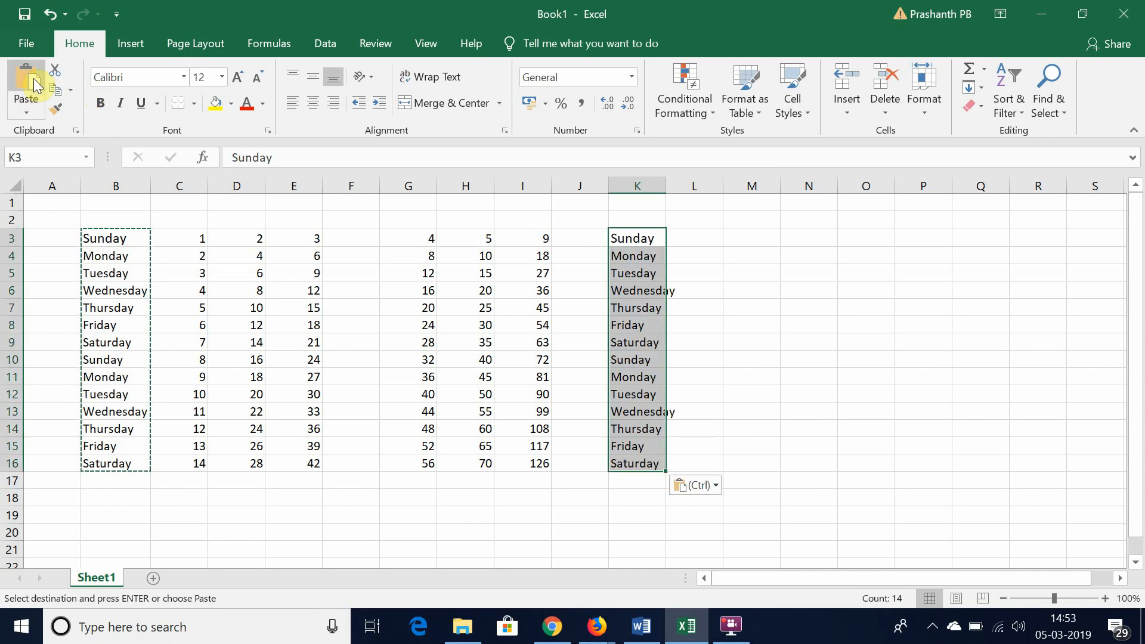
pyautogui.press('Delete')
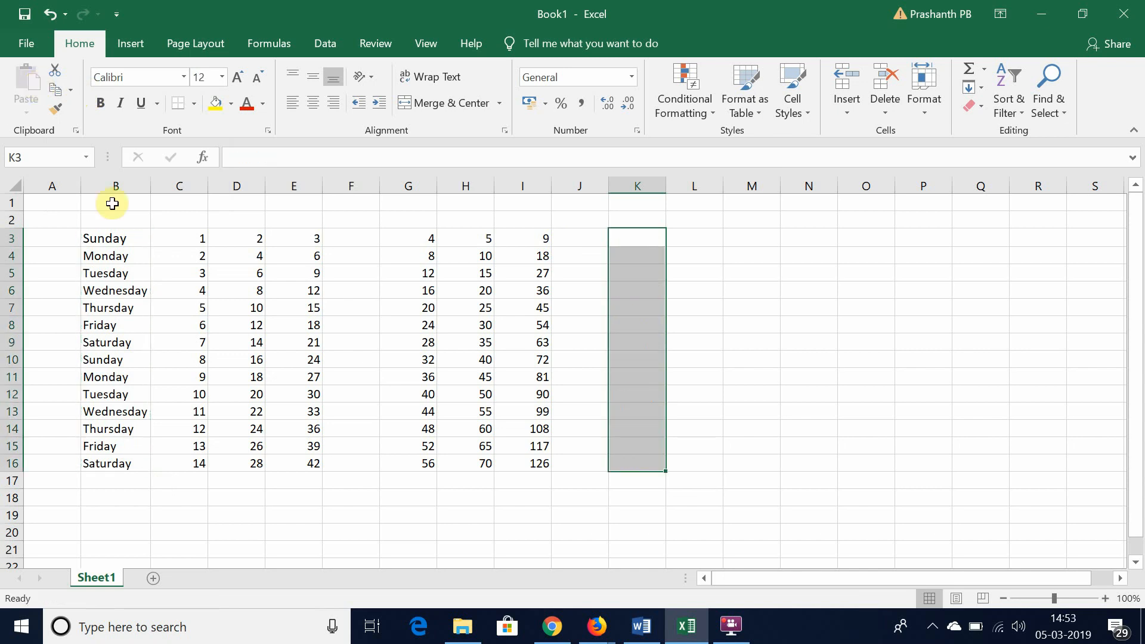
pyautogui.moveTo(107, 236); pyautogui.dragTo(127, 466)
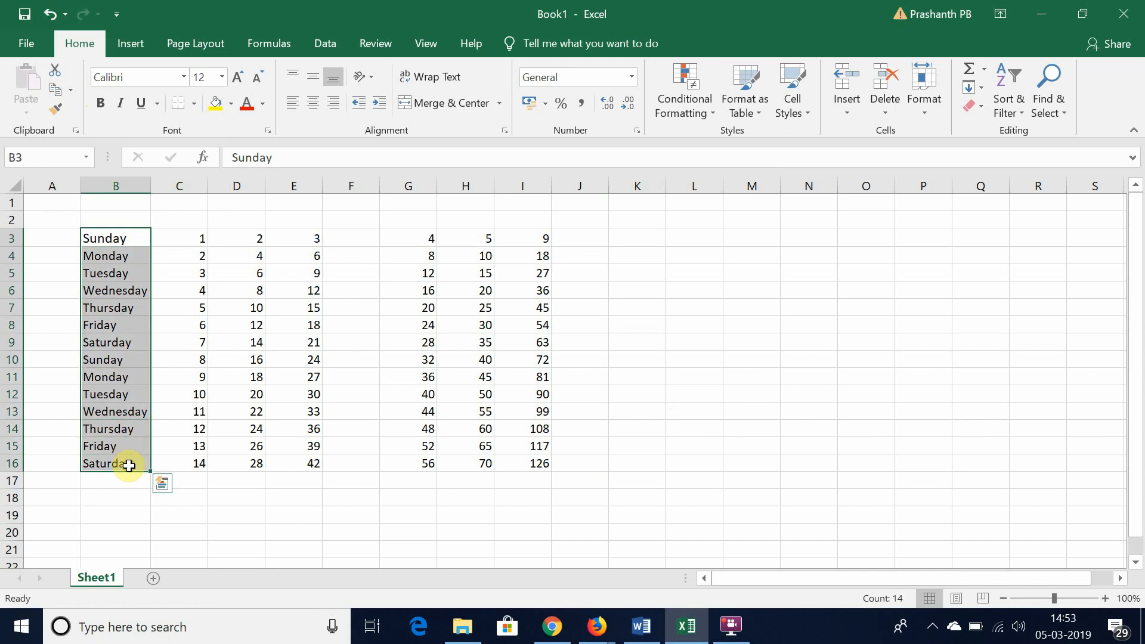
pyautogui.hotkey('ctrl', 'c')
pyautogui.click(654, 238)
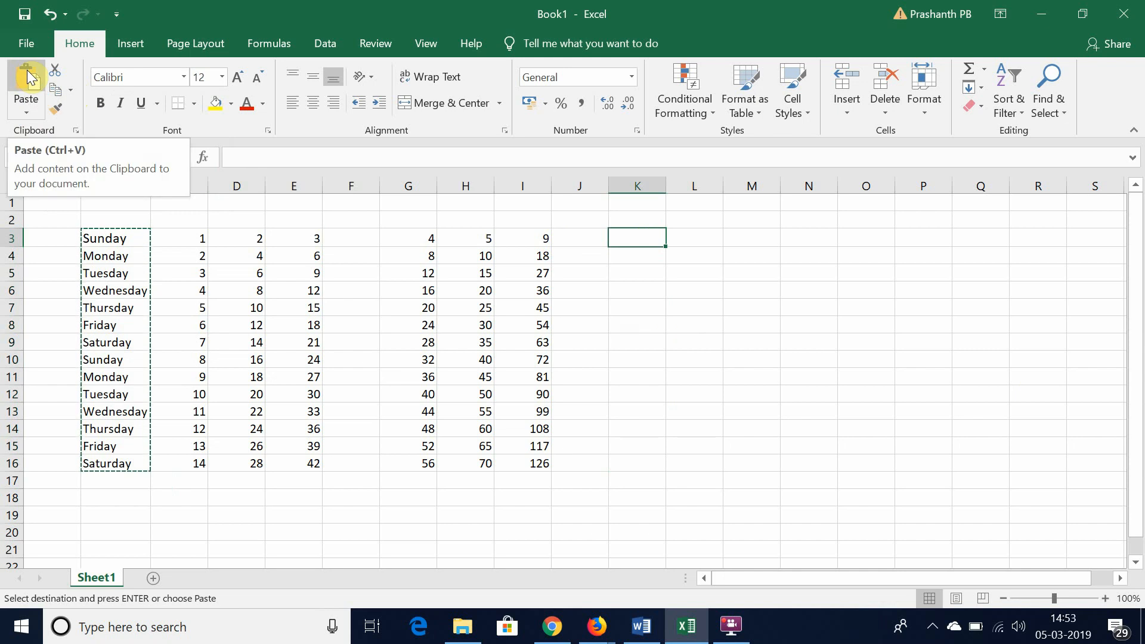
pyautogui.press('Escape')
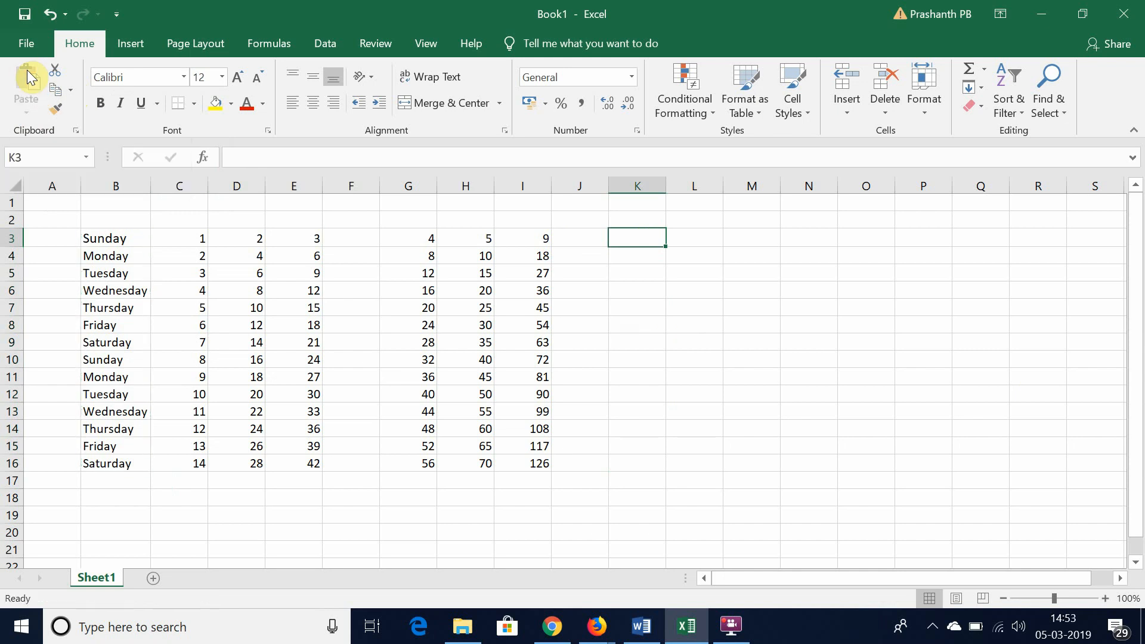
# - Paste another copy of the weekday list B3:B16 at K3 and delete the contents of K3:K16
pyautogui.moveTo(101, 239); pyautogui.dragTo(133, 467)
pyautogui.hotkey('ctrl', 'c')
pyautogui.click(659, 238)
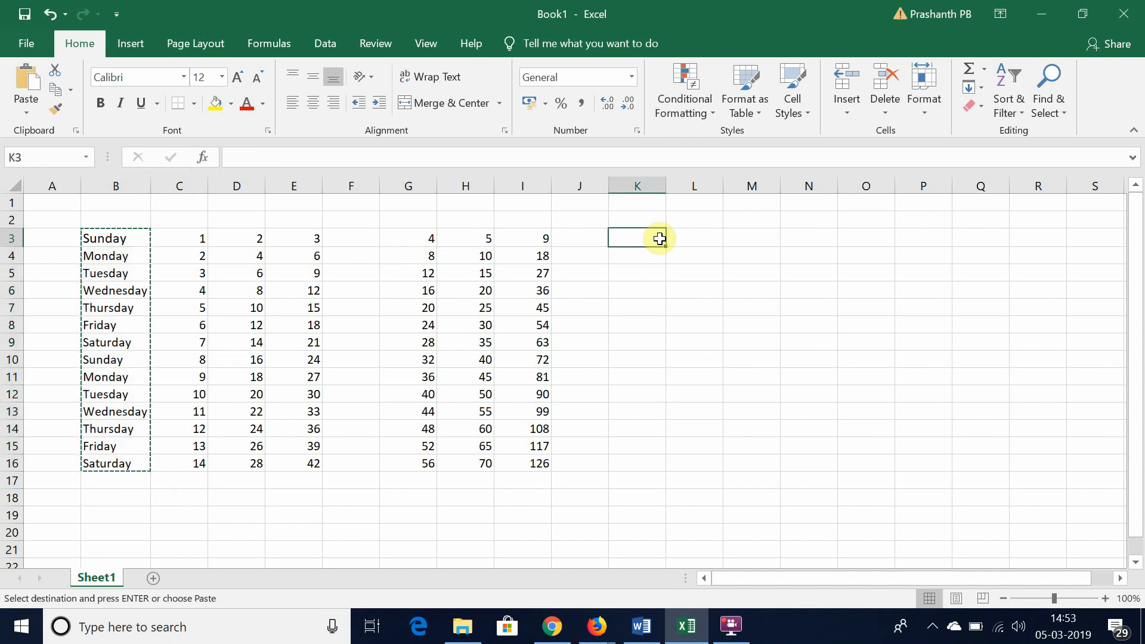
pyautogui.hotkey('ctrl', 'v')
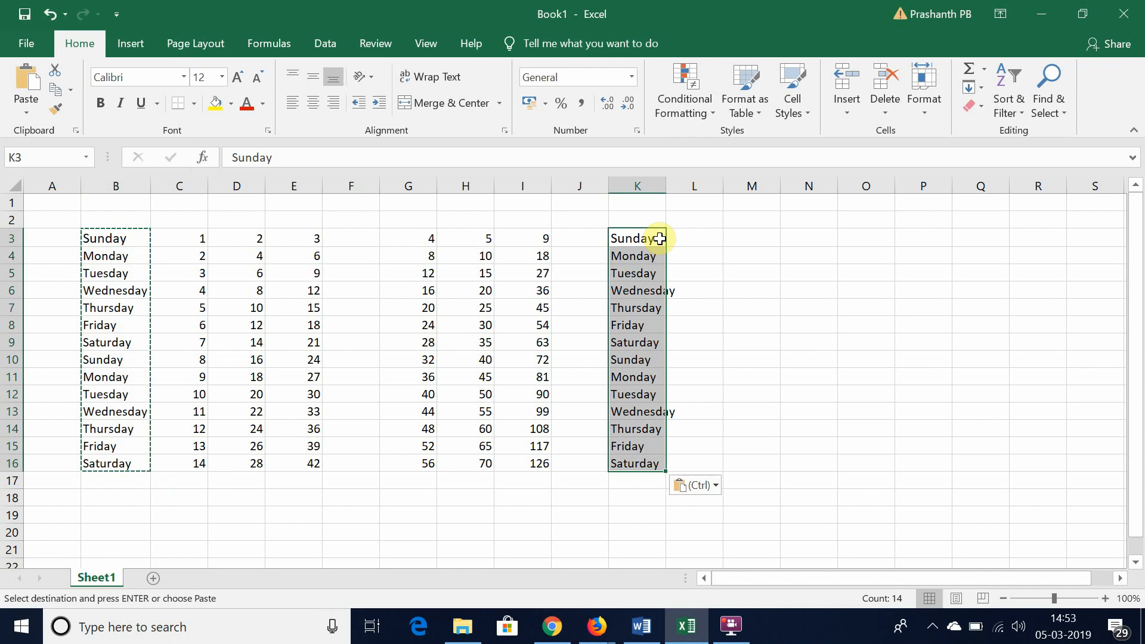
pyautogui.press('Delete')
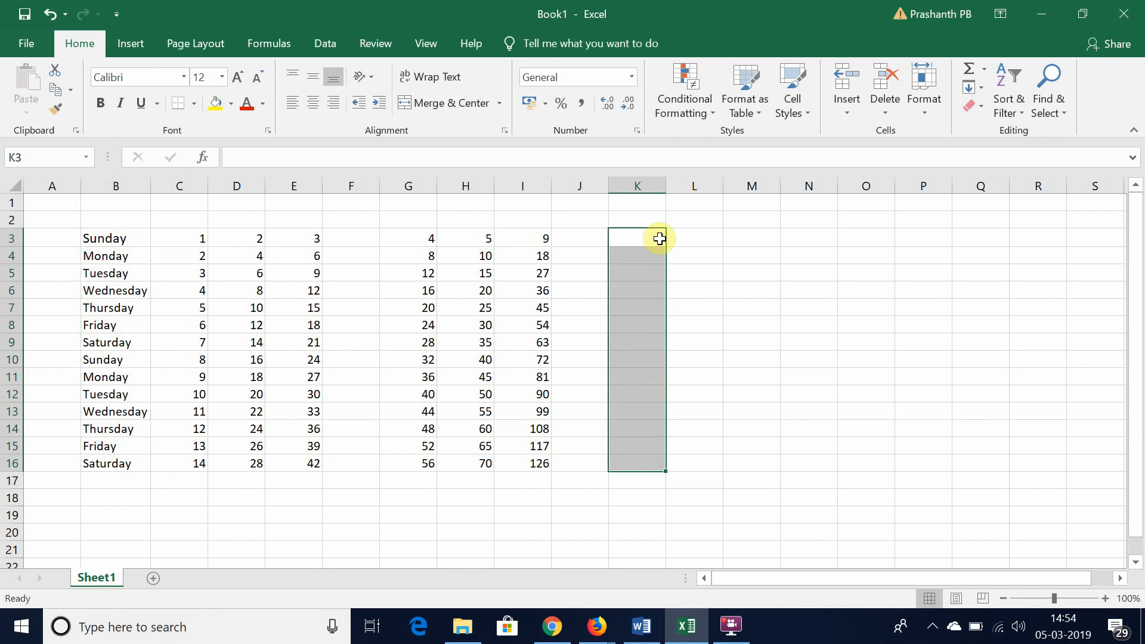
# - Cut the weekday names from B3:B16, paste them at K3, and undo the move
pyautogui.moveTo(114, 236); pyautogui.dragTo(98, 463)
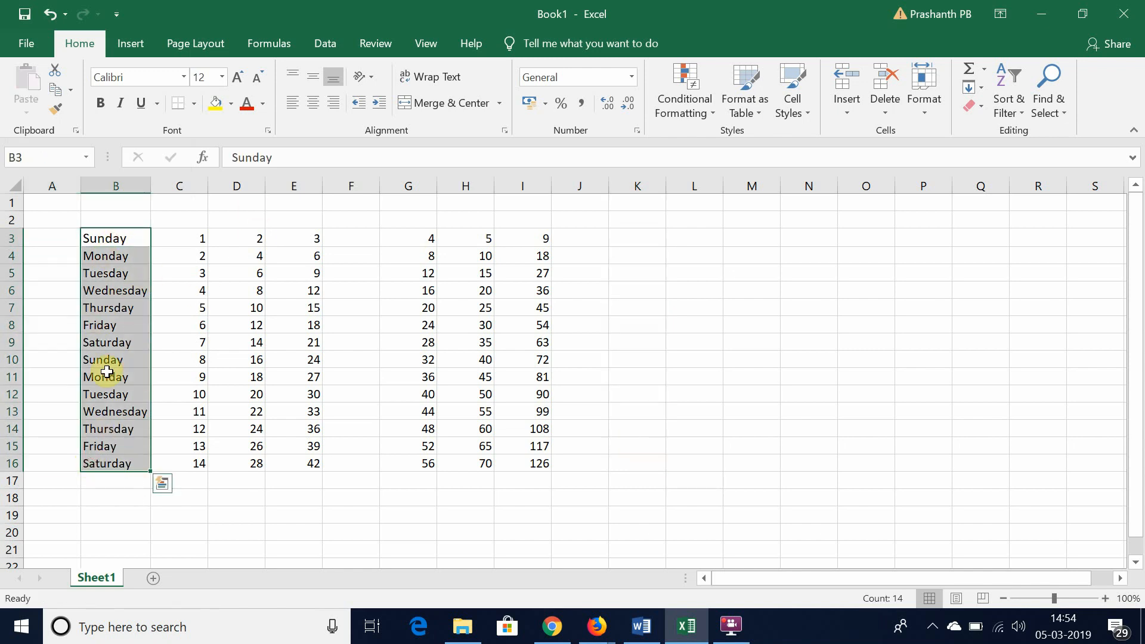
pyautogui.click(55, 109)
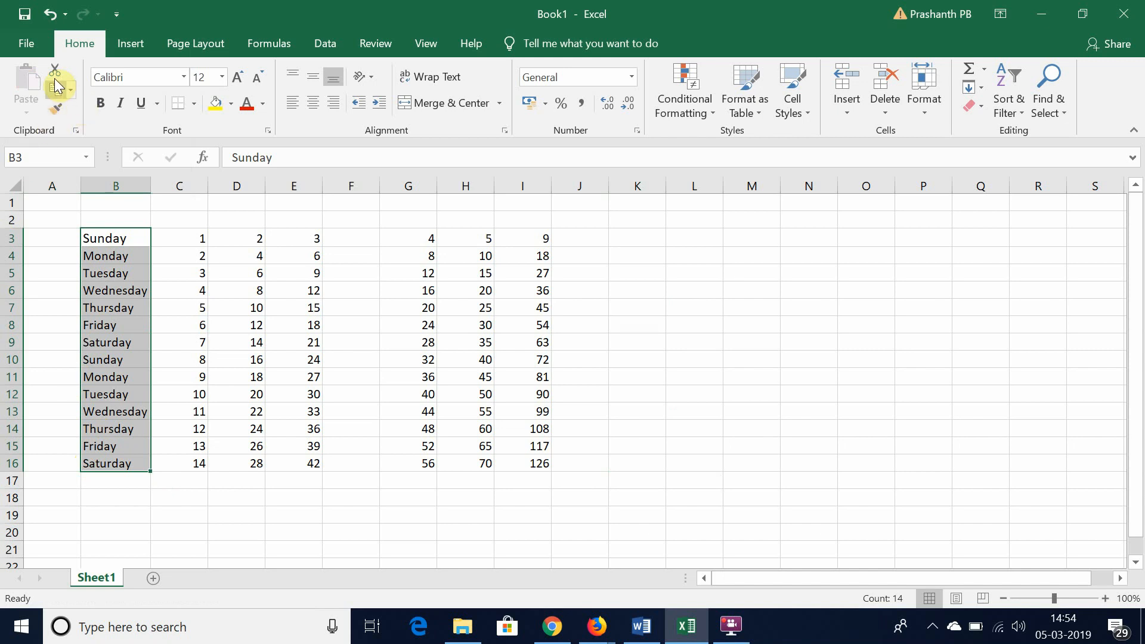
pyautogui.click(56, 87)
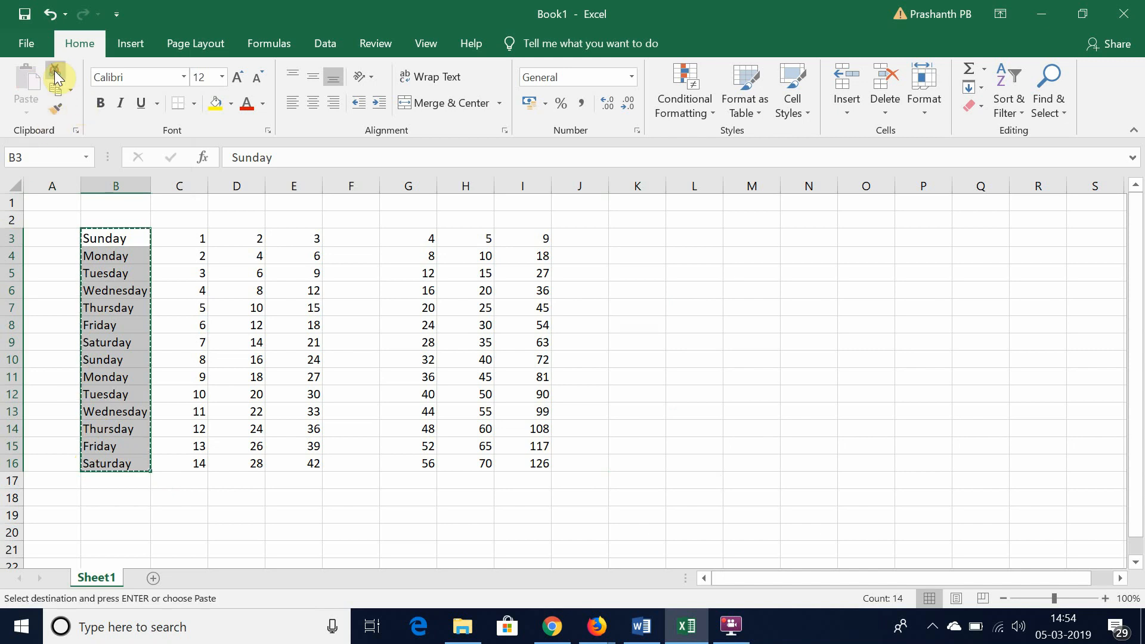
pyautogui.click(662, 238)
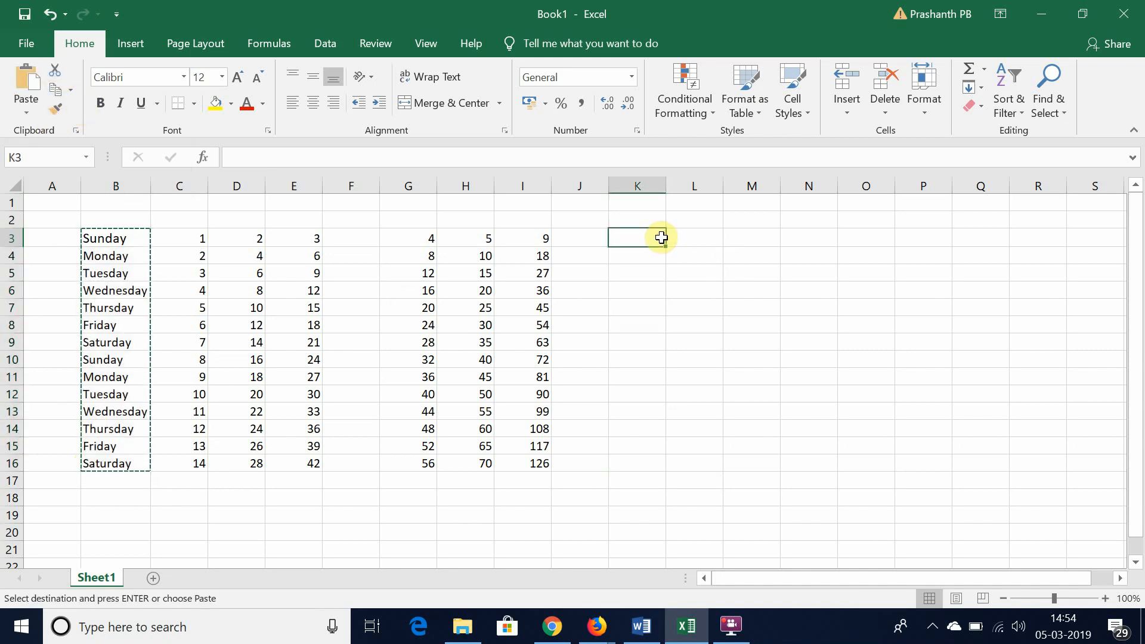
pyautogui.hotkey('ctrl', 'v')
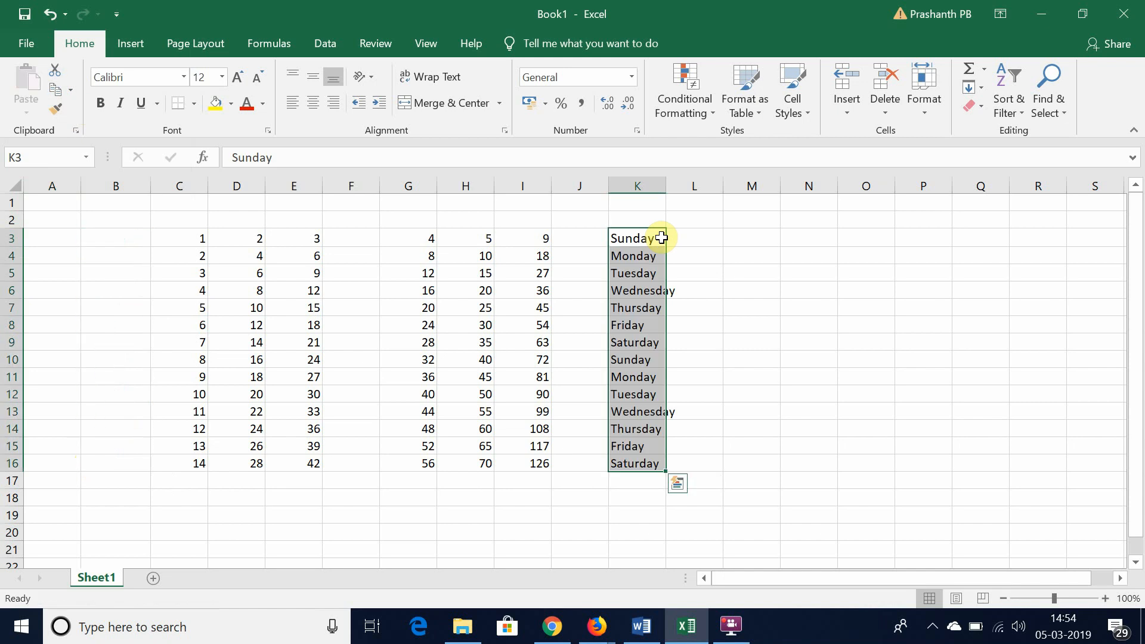
pyautogui.hotkey('ctrl', 'z')
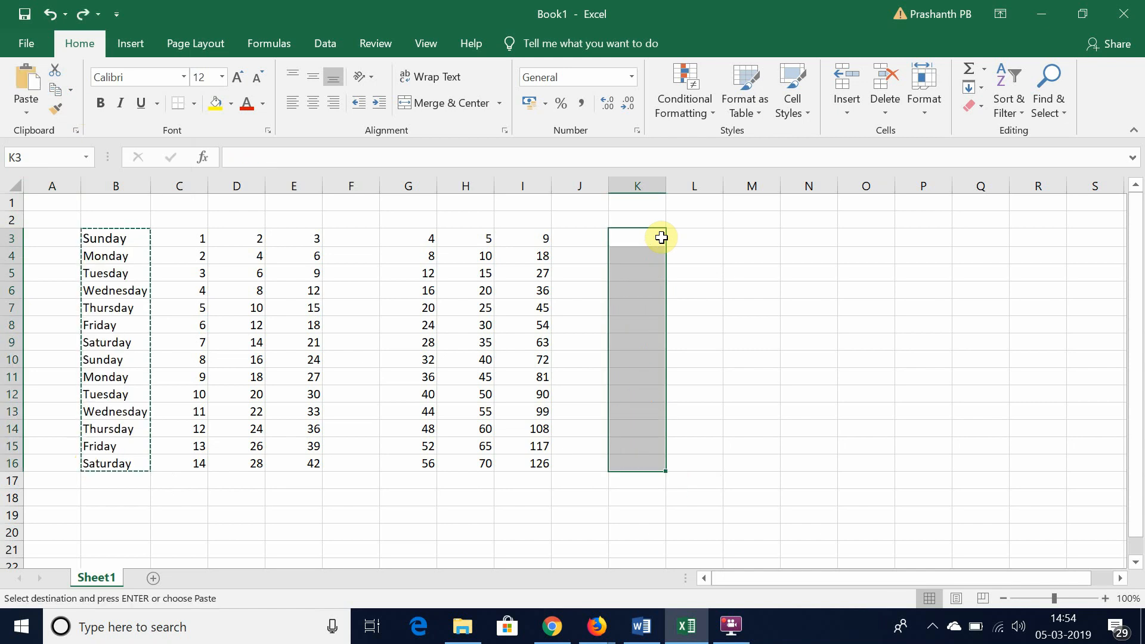
pyautogui.click(121, 238)
pyautogui.moveTo(121, 290); pyautogui.dragTo(121, 465)
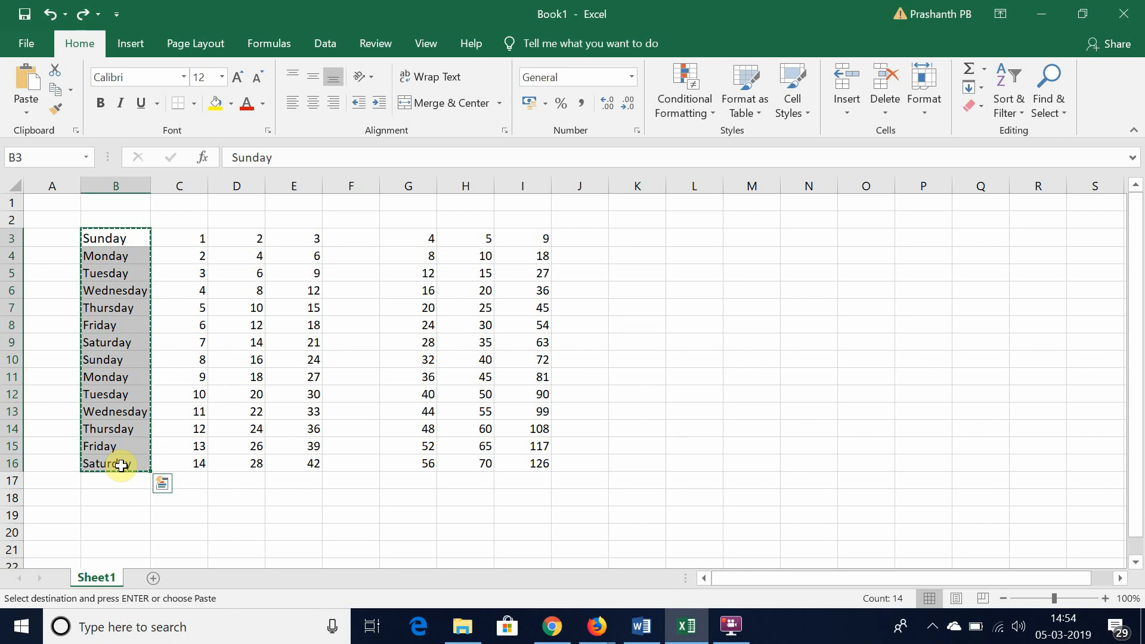
pyautogui.hotkey('ctrl', 'q')
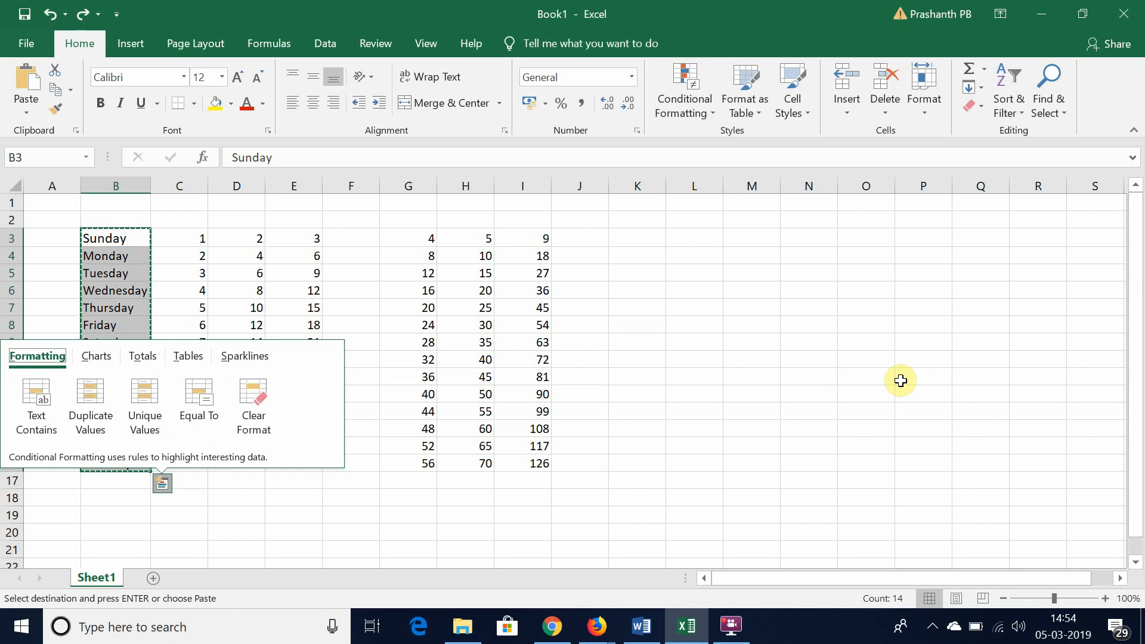
pyautogui.press('Escape')
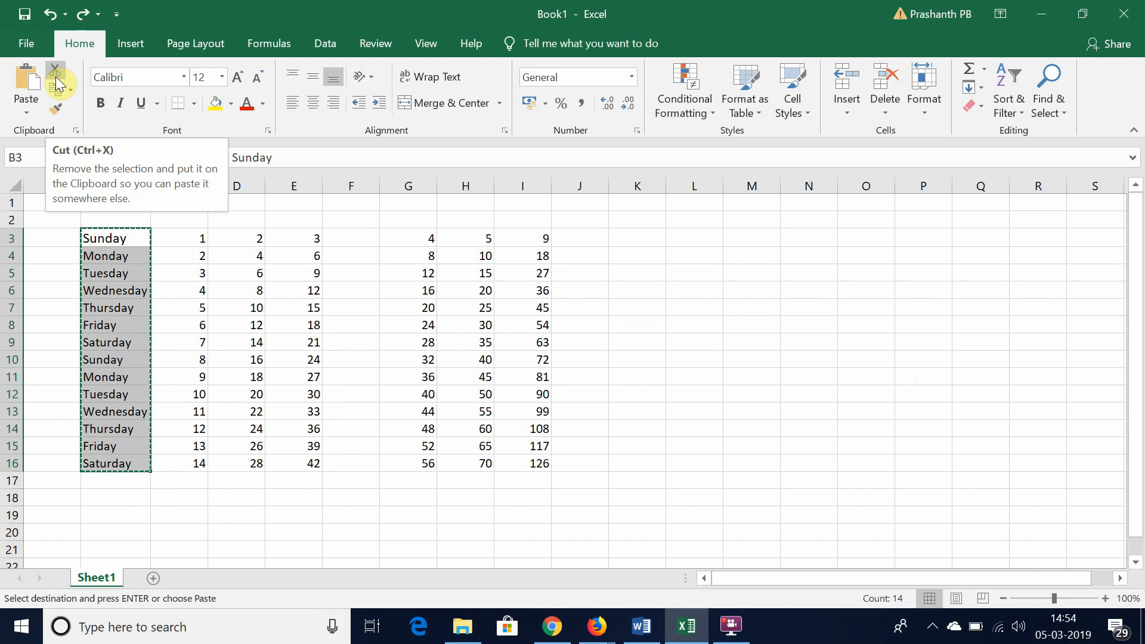
pyautogui.press('Escape')
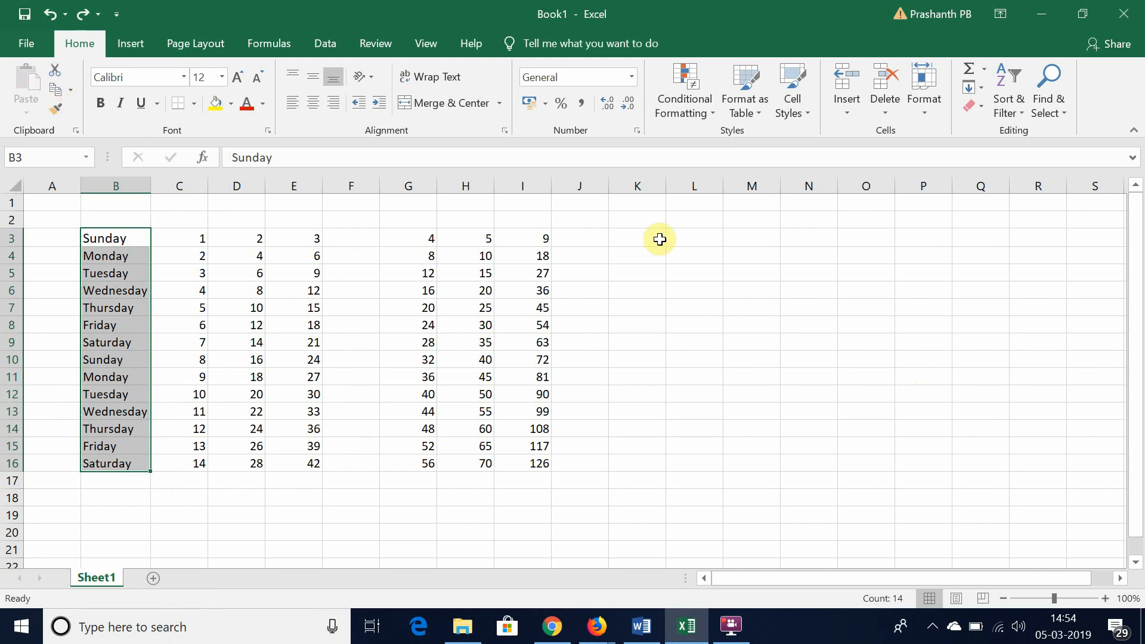
pyautogui.click(660, 241)
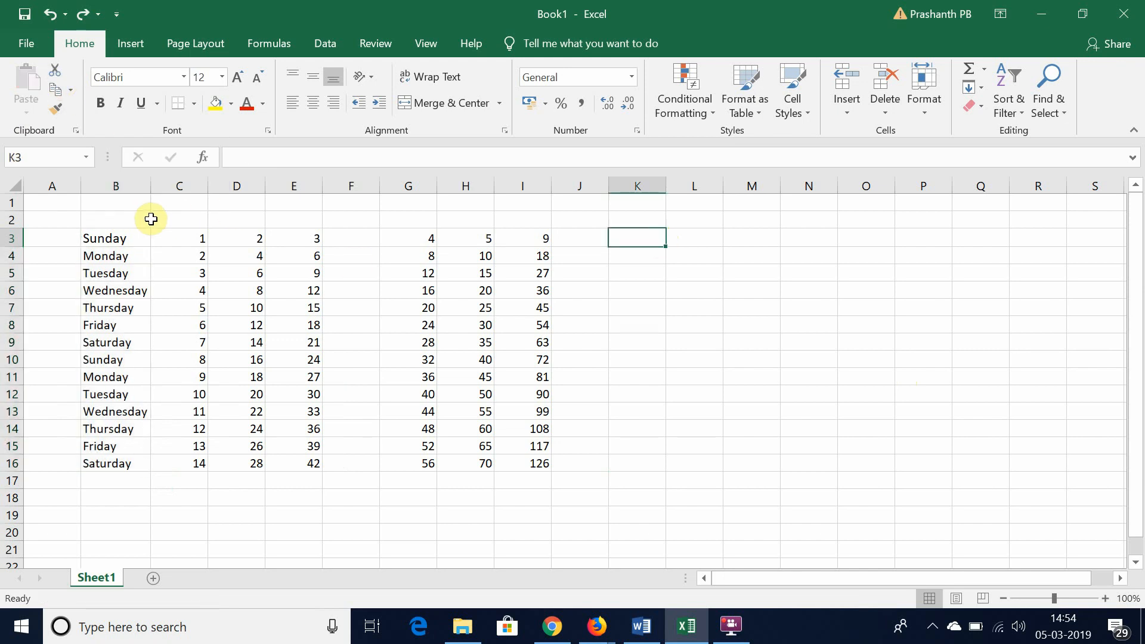
# - Move the weekday names from B3:B16 to L3 by cutting and pasting, undo the move, and clear the pending cut selection
pyautogui.moveTo(120, 238); pyautogui.dragTo(116, 461)
pyautogui.hotkey('ctrl', 'x')
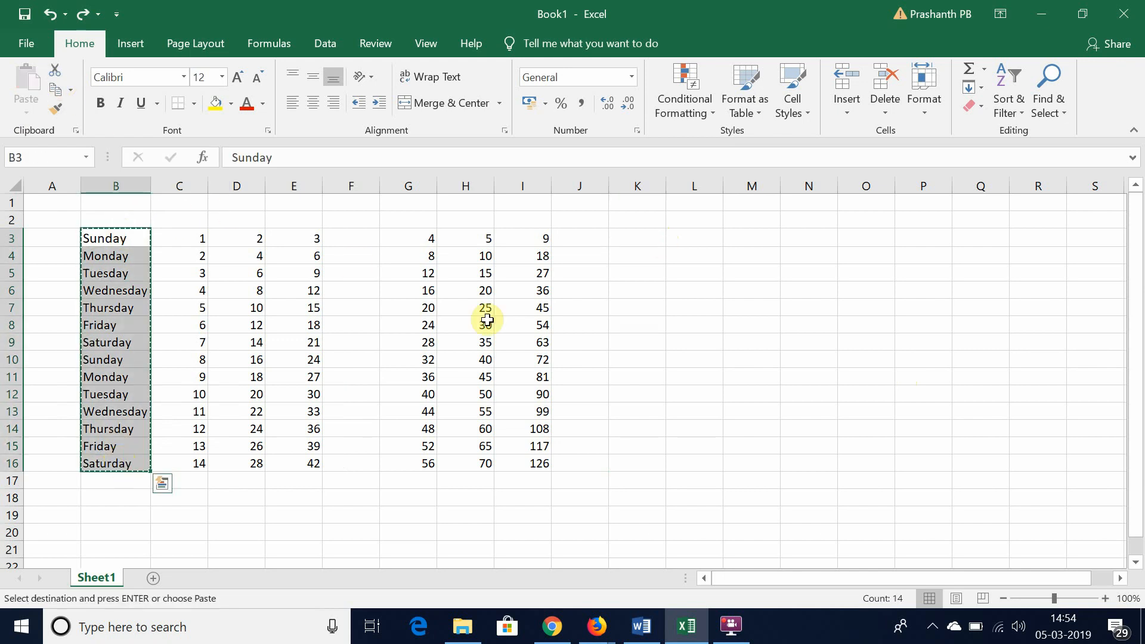
pyautogui.click(692, 242)
pyautogui.hotkey('ctrl', 'v')
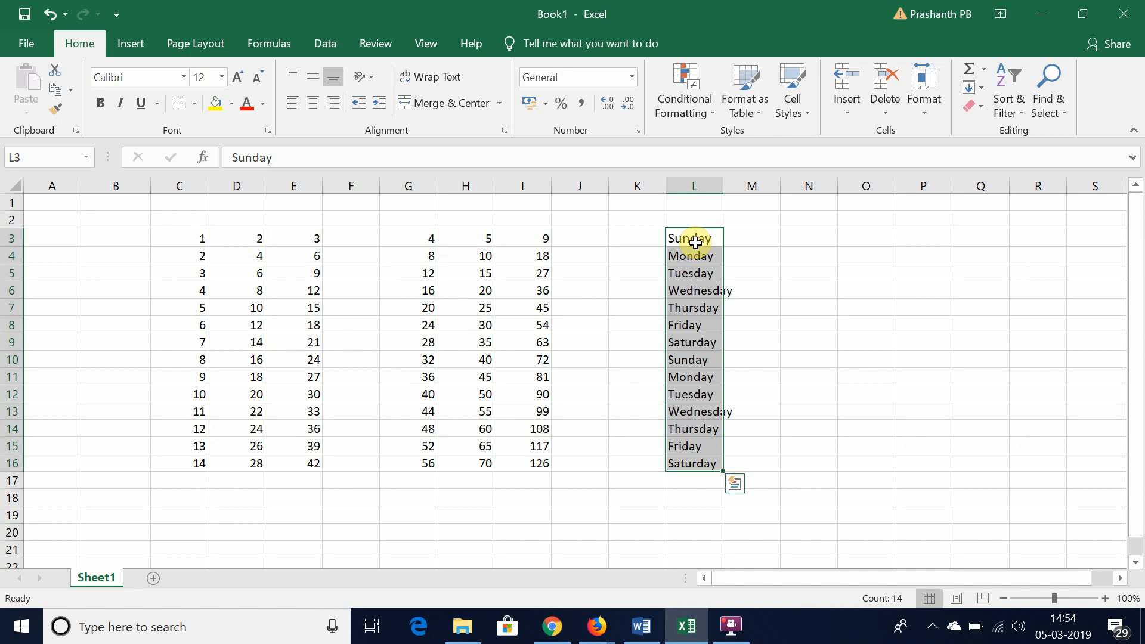
pyautogui.hotkey('ctrl', 'z')
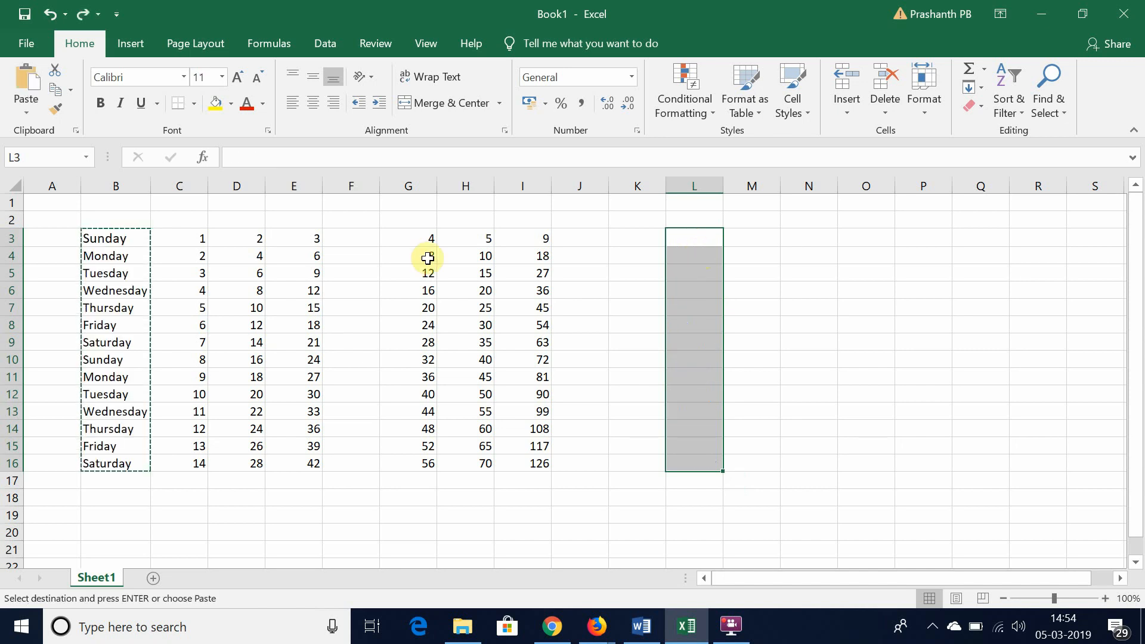
pyautogui.click(107, 241)
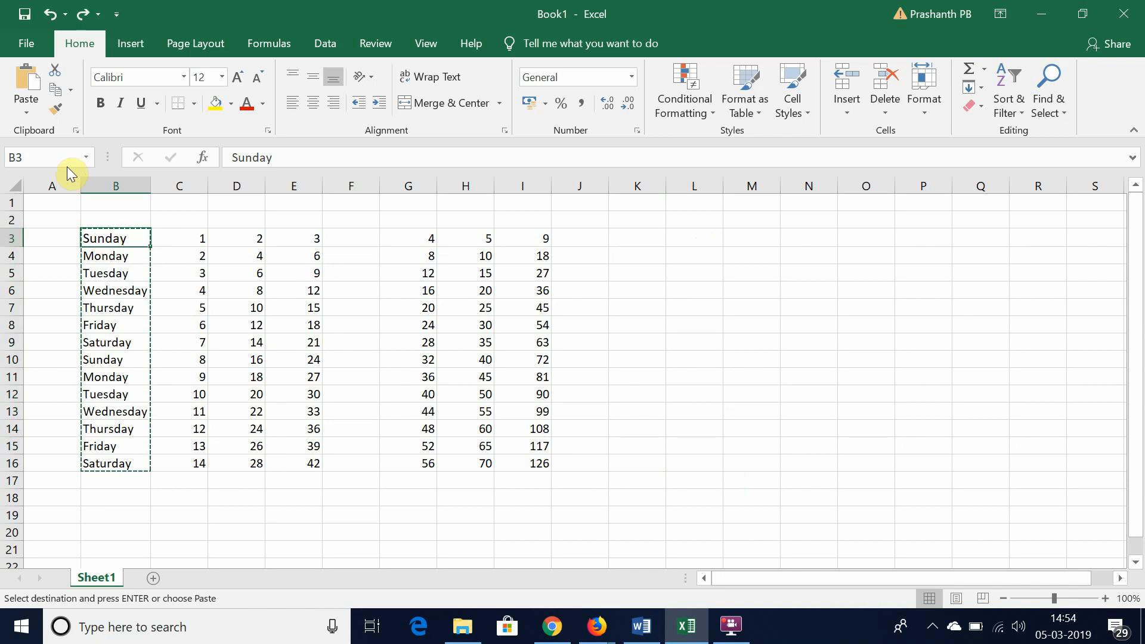
pyautogui.press('Escape')
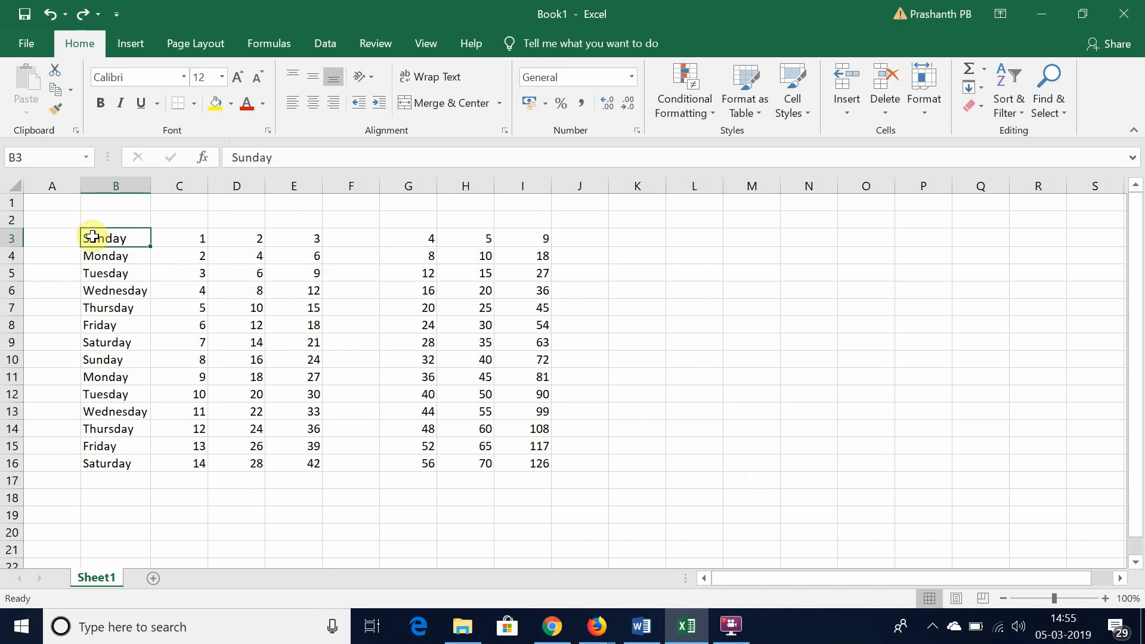
# - Apply All Borders and a standard yellow fill to the weekday cells B3:B16
pyautogui.moveTo(110, 238); pyautogui.dragTo(123, 463)
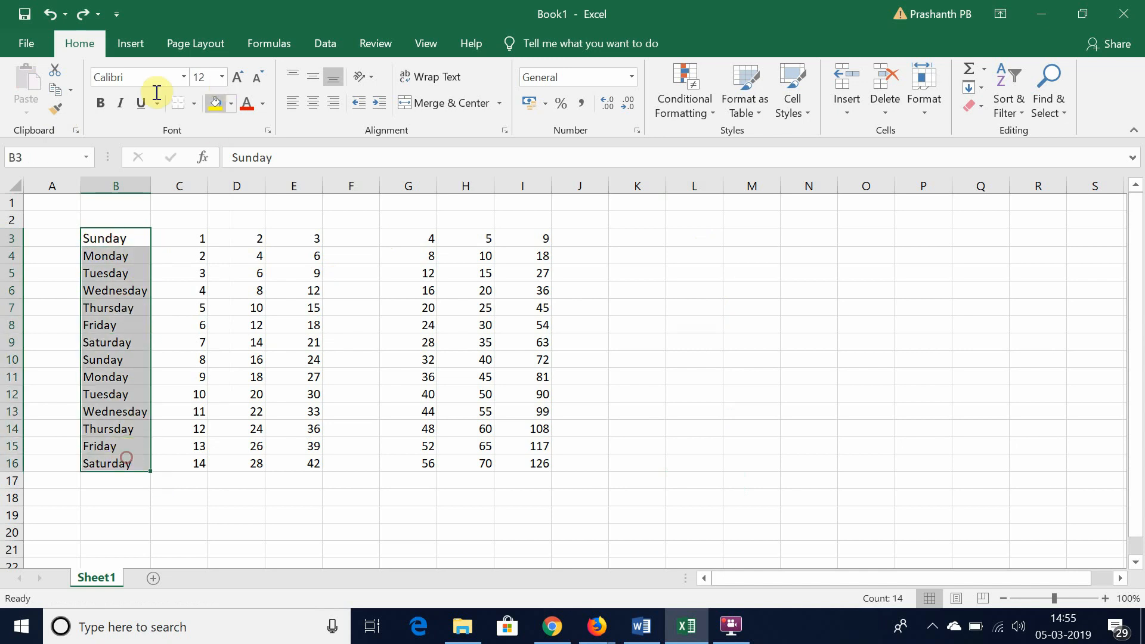
pyautogui.click(195, 101)
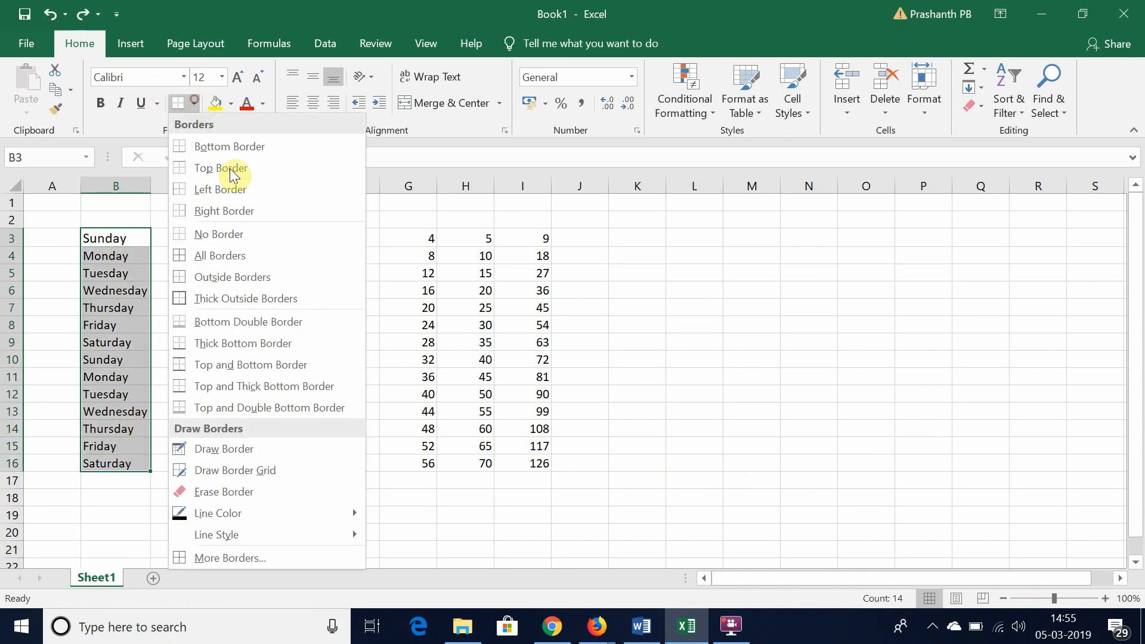
pyautogui.click(228, 249)
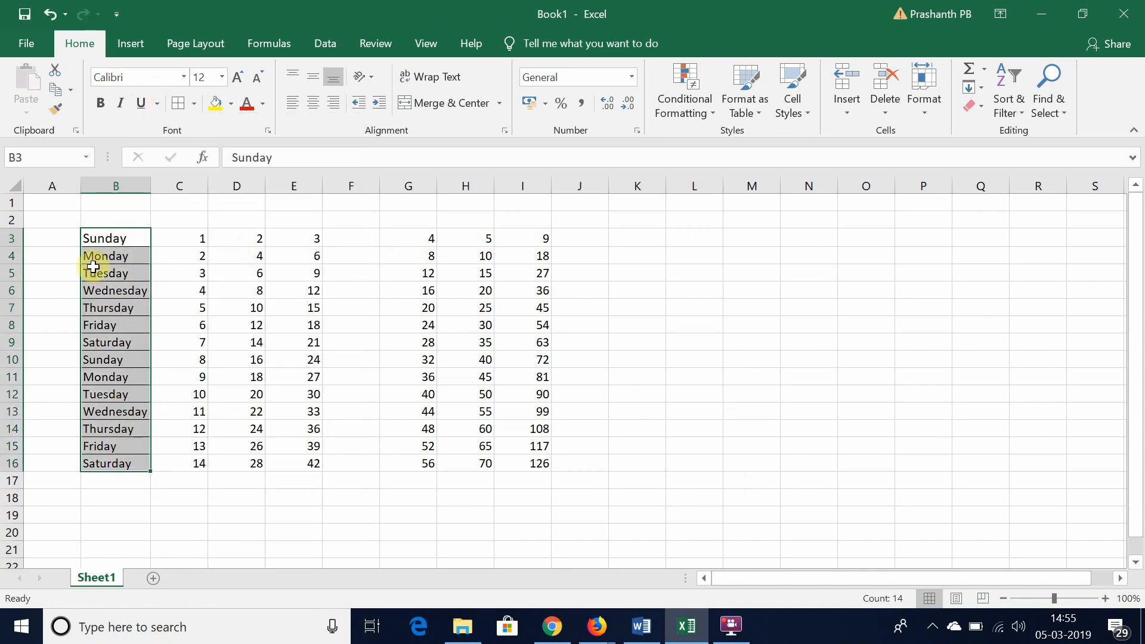
pyautogui.click(231, 103)
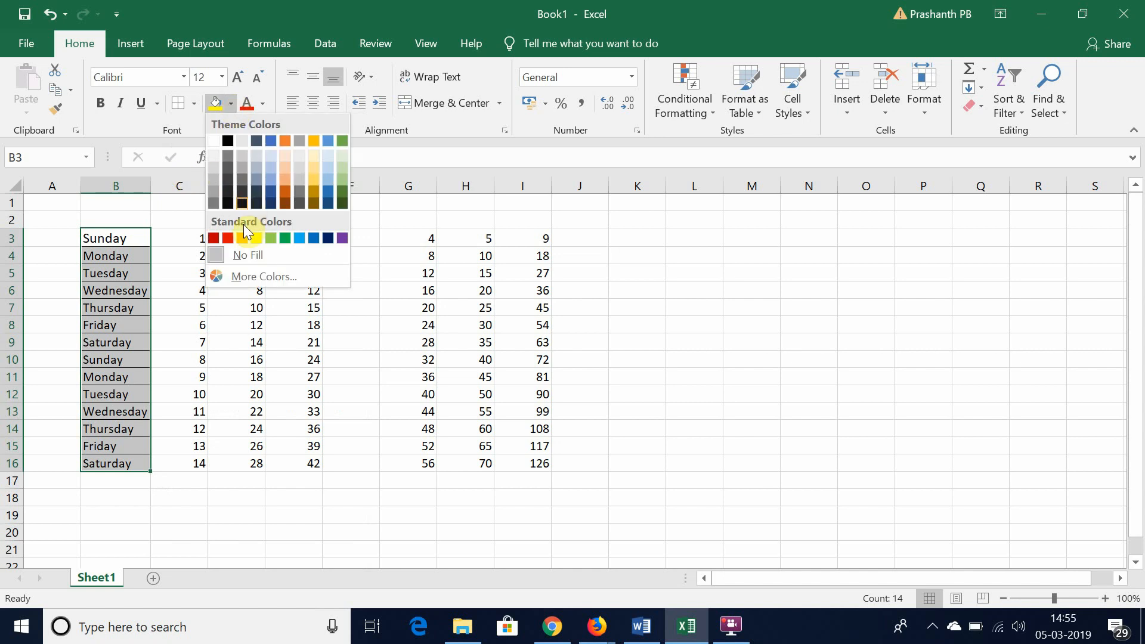
pyautogui.click(254, 239)
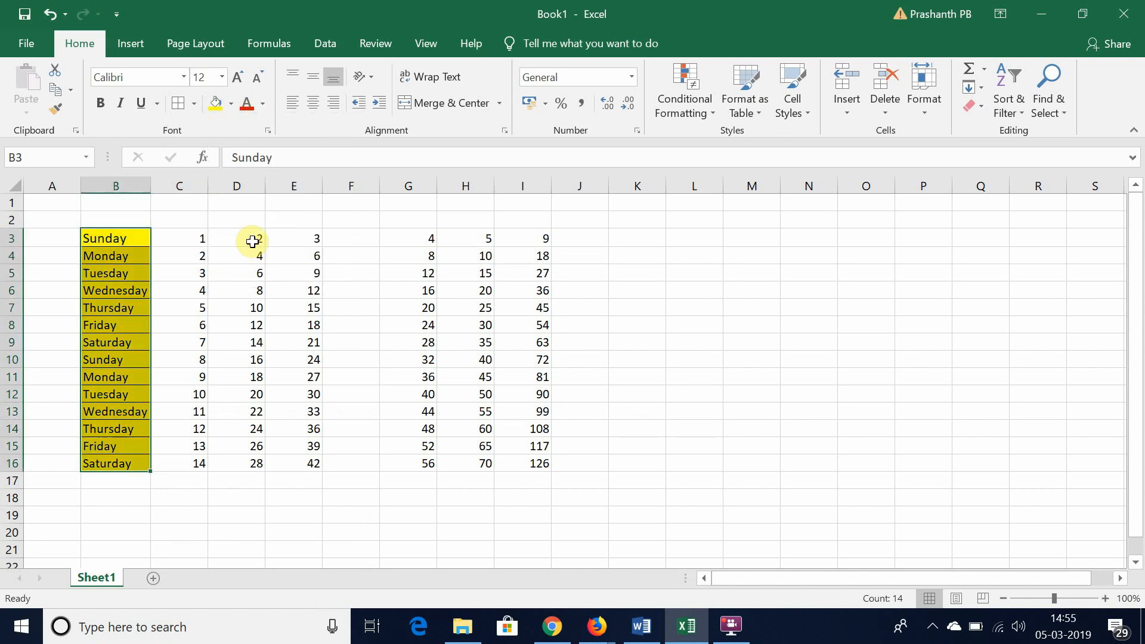
# - Change the fill of the weekday cells B3:B16 to standard dark blue and their font colour to white
pyautogui.click(231, 105)
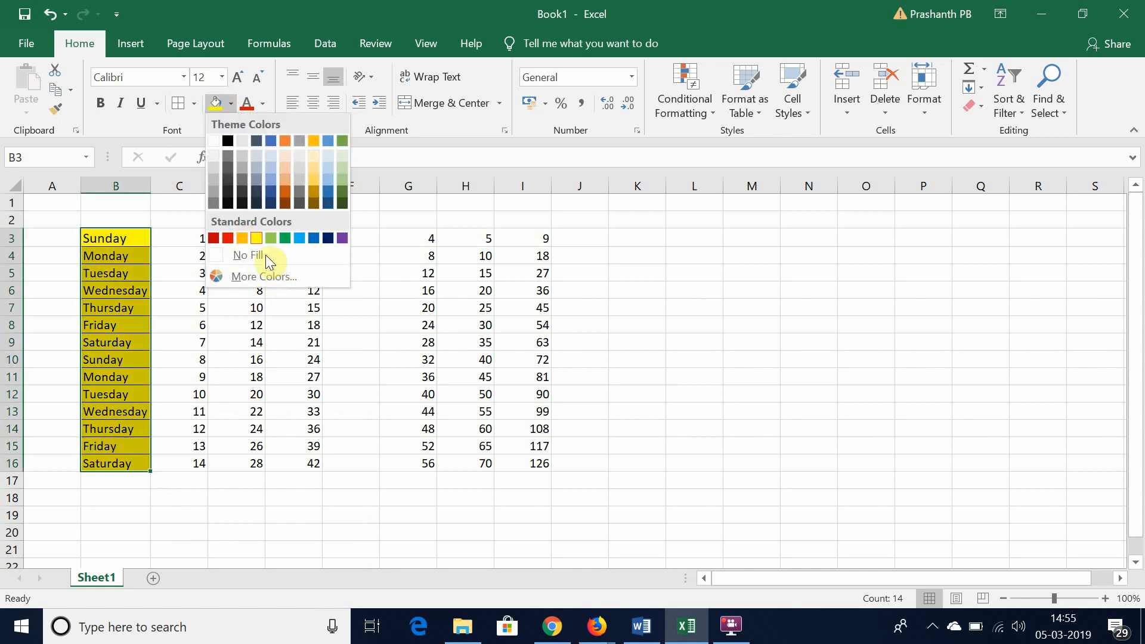
pyautogui.click(325, 239)
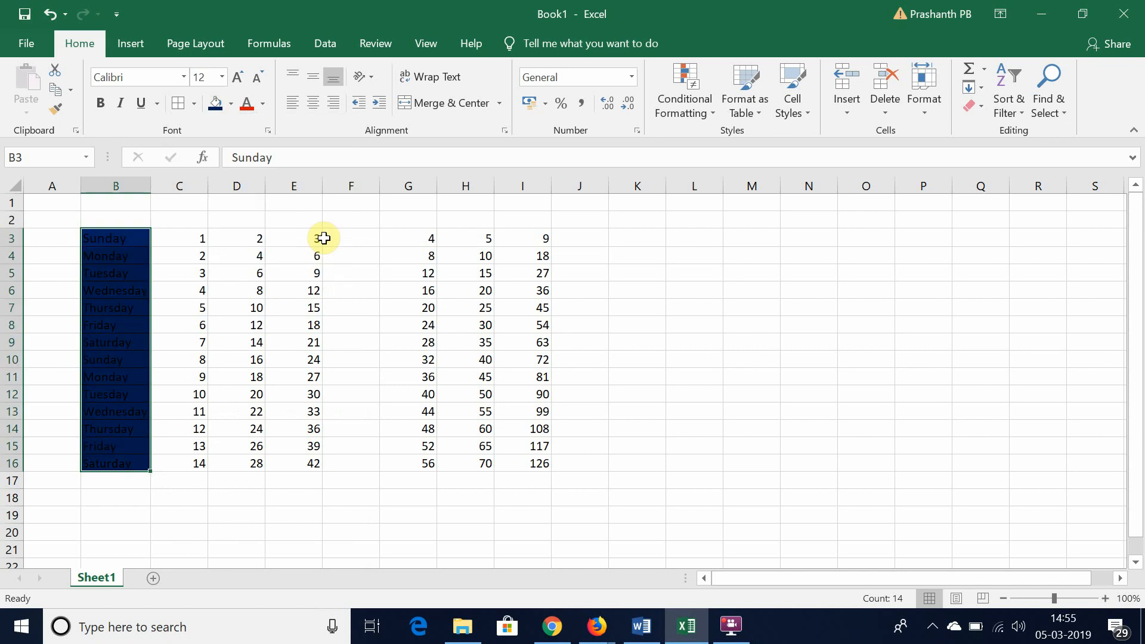
pyautogui.click(264, 103)
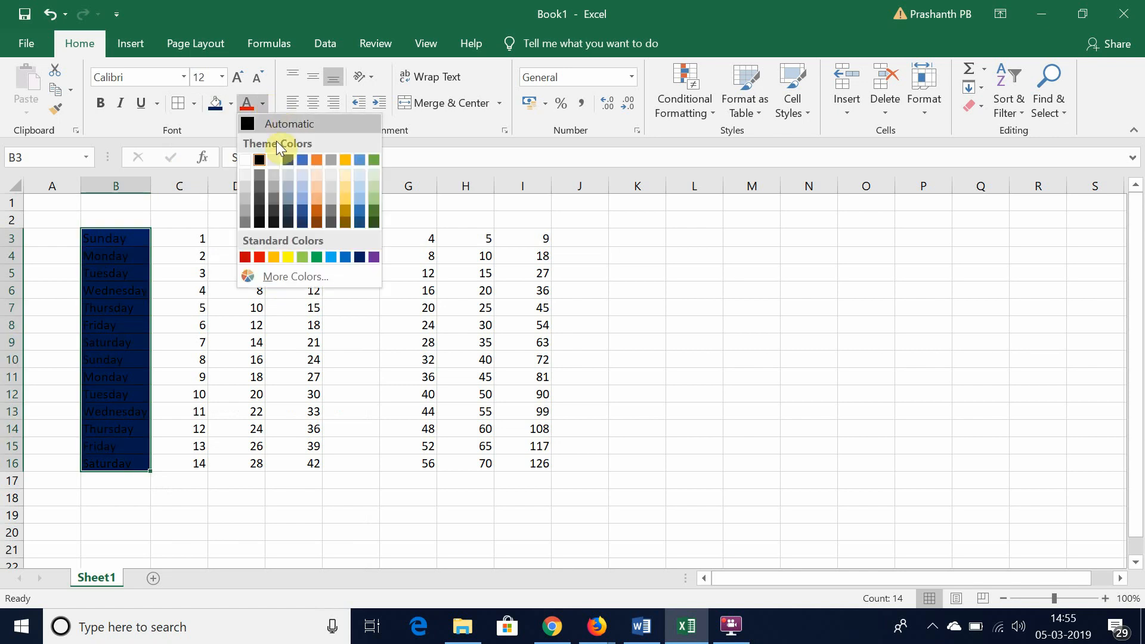
pyautogui.click(242, 159)
pyautogui.click(902, 291)
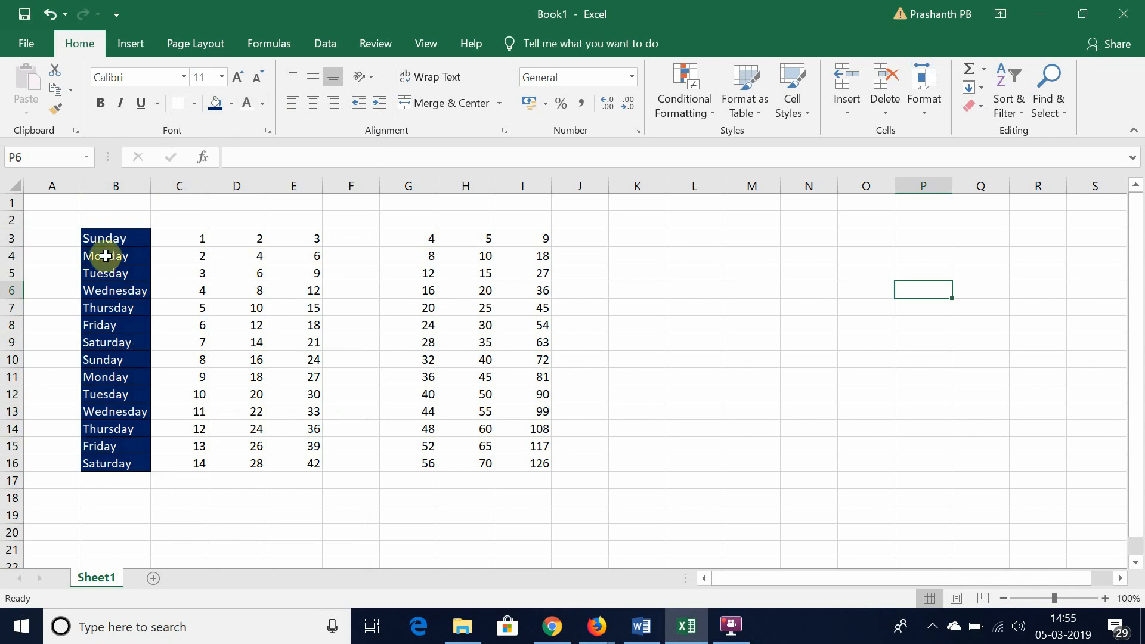
# - Copy the formatting of B3 onto C3:E16 with Format Painter, and undo it
pyautogui.click(106, 238)
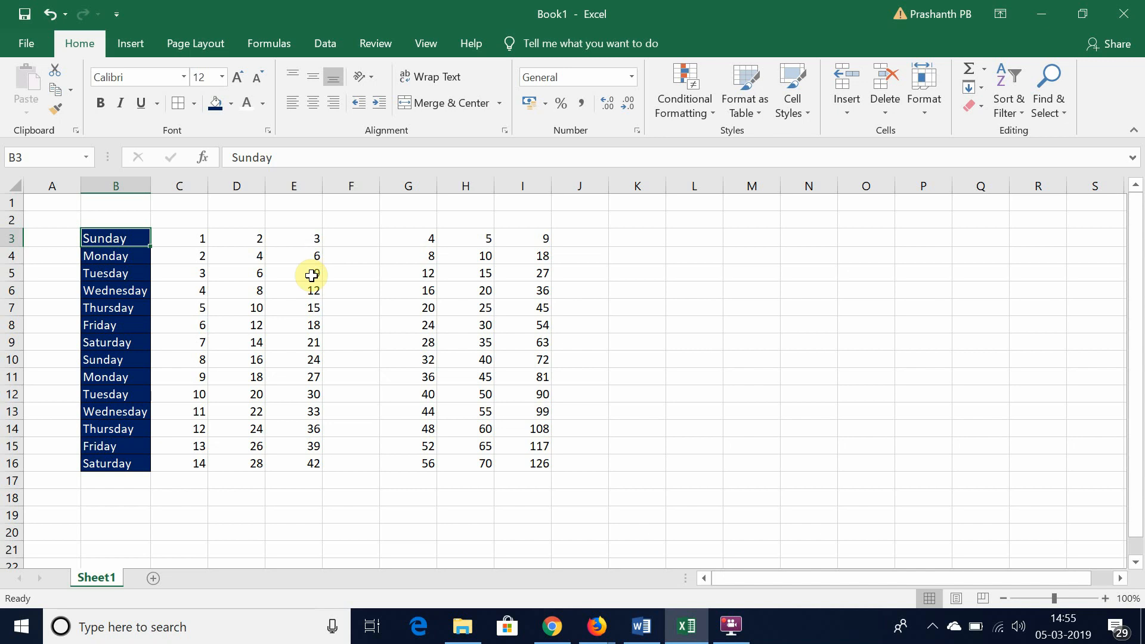
pyautogui.moveTo(189, 244); pyautogui.dragTo(314, 448)
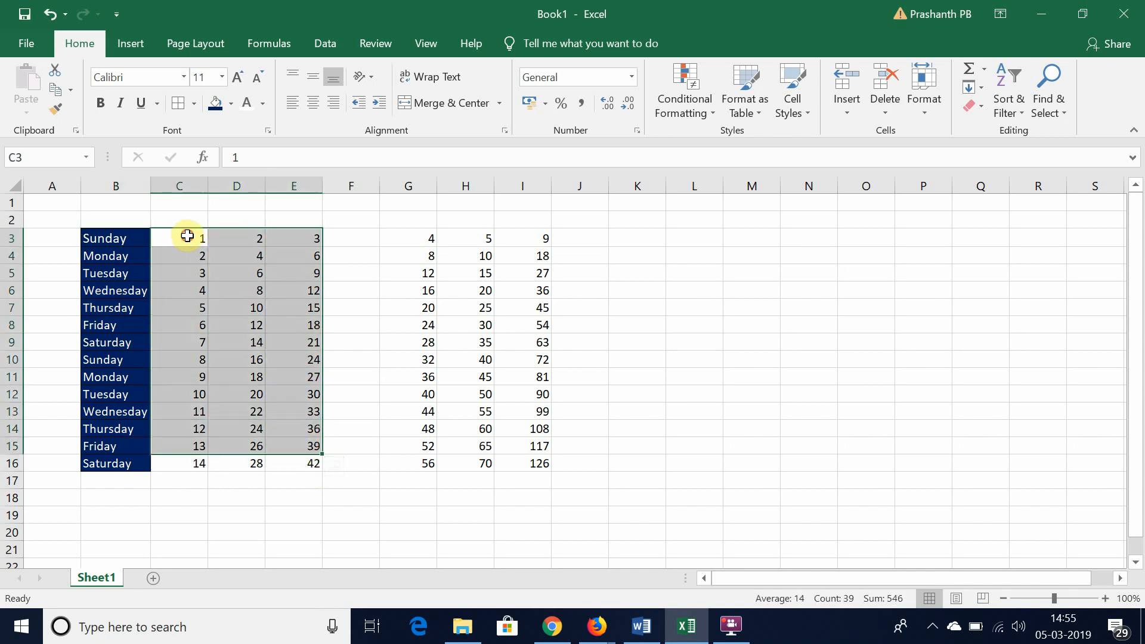
pyautogui.moveTo(187, 235); pyautogui.dragTo(301, 463)
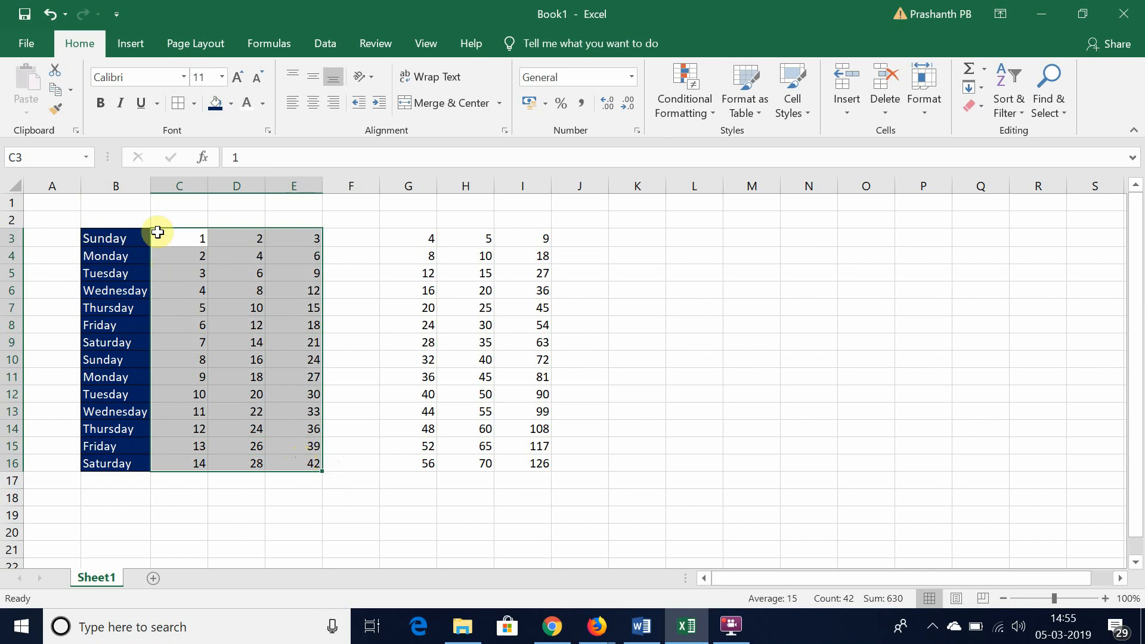
pyautogui.click(117, 238)
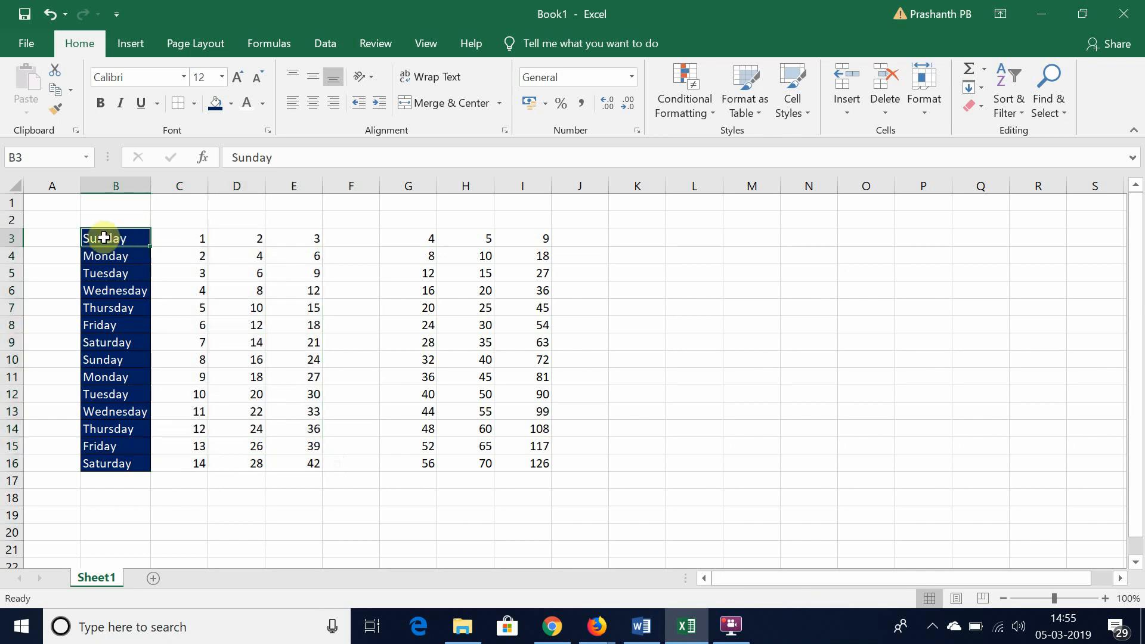
pyautogui.click(54, 107)
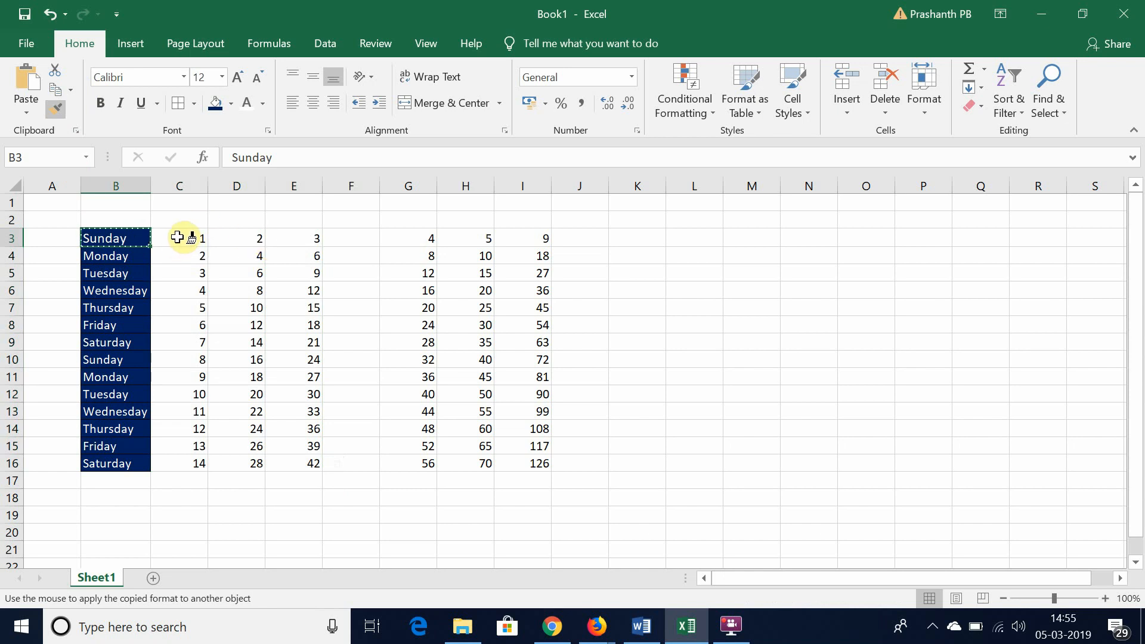
pyautogui.moveTo(179, 236)
pyautogui.mouseDown()
pyautogui.moveTo(224, 266)
pyautogui.moveTo(303, 364)
pyautogui.moveTo(308, 471)
pyautogui.mouseUp()
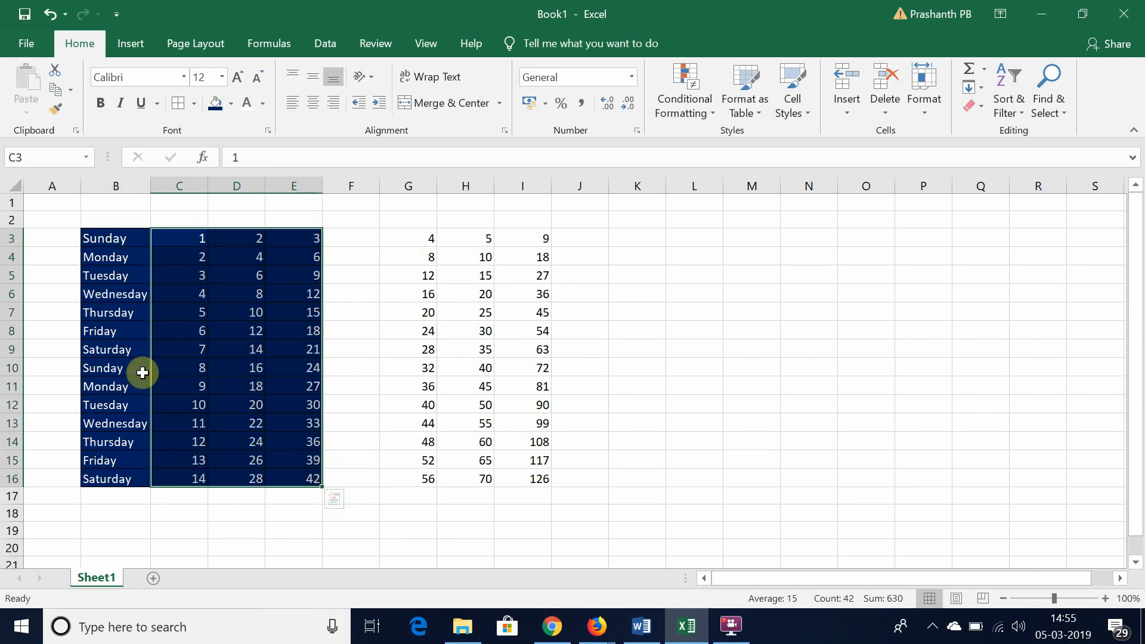
pyautogui.hotkey('ctrl', 'z')
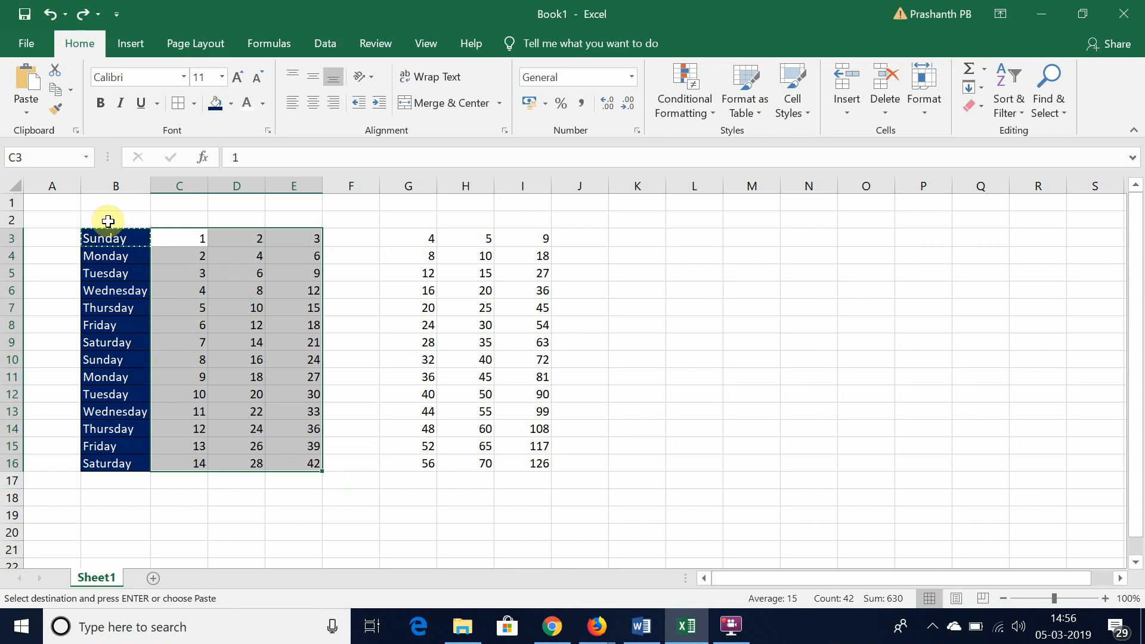
# - Copy the formatting of B3 onto G3:I16 with Format Painter, and undo it
pyautogui.click(112, 240)
pyautogui.press('Escape')
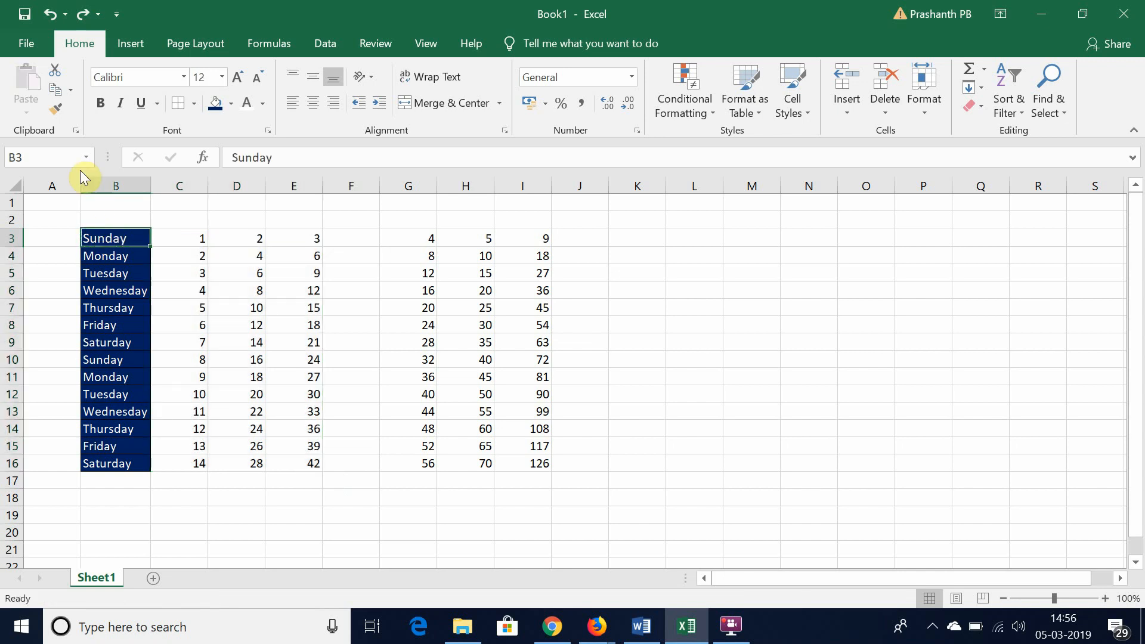
pyautogui.click(58, 114)
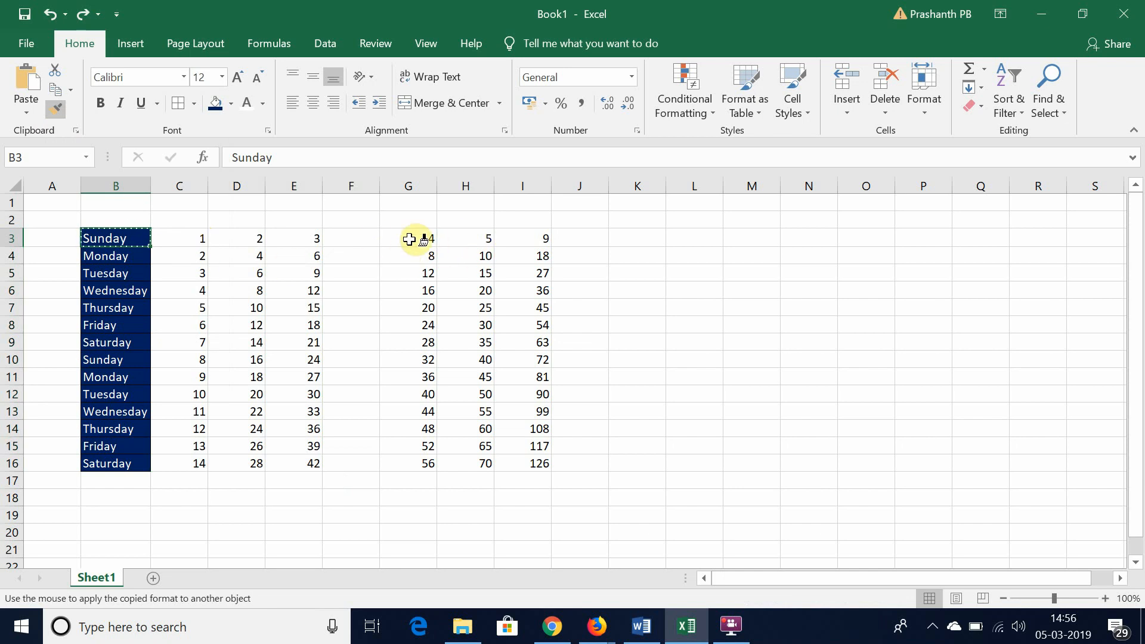
pyautogui.moveTo(409, 235)
pyautogui.mouseDown()
pyautogui.moveTo(527, 269)
pyautogui.moveTo(553, 409)
pyautogui.moveTo(543, 460)
pyautogui.mouseUp()
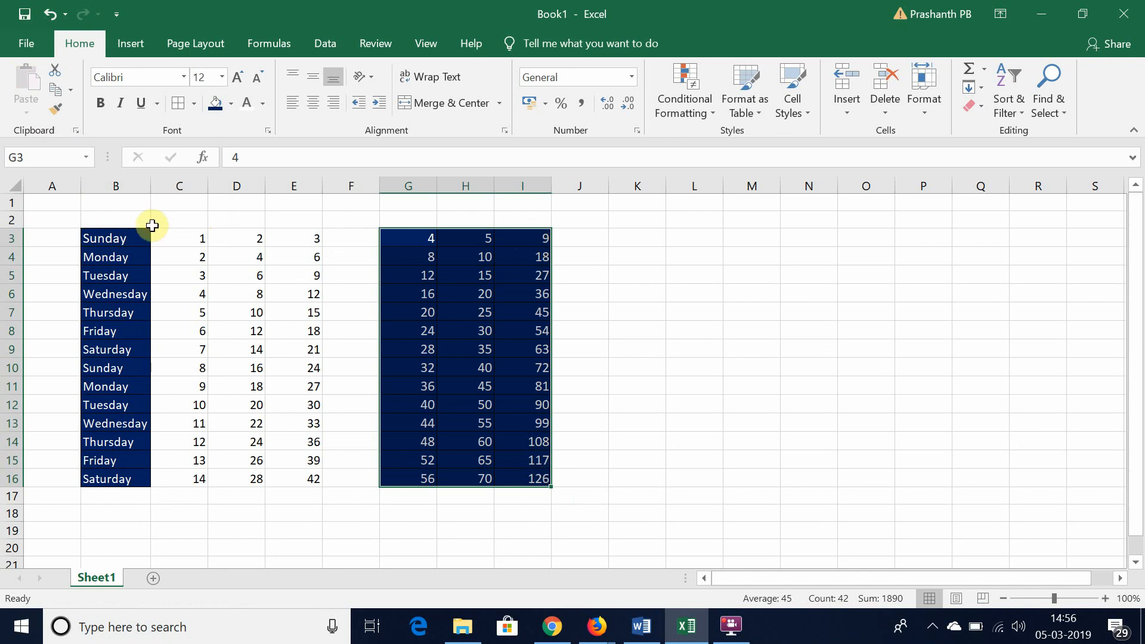
pyautogui.hotkey('ctrl', 'z')
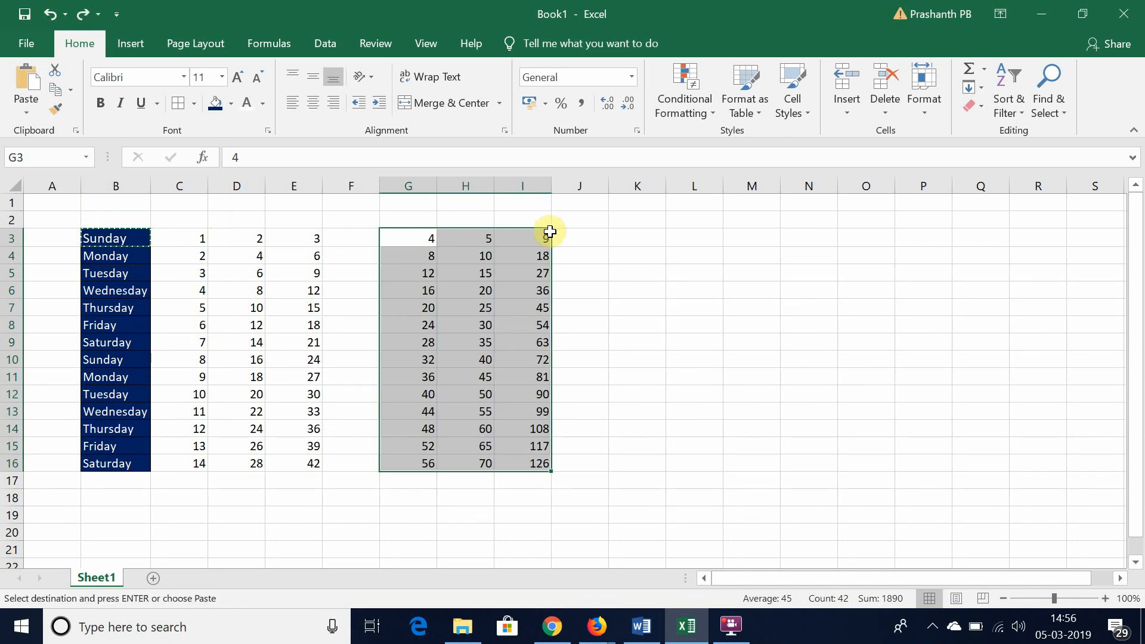
# - Cancel the pending format copy and delete the contents of I3:I16
pyautogui.moveTo(535, 237); pyautogui.dragTo(529, 465)
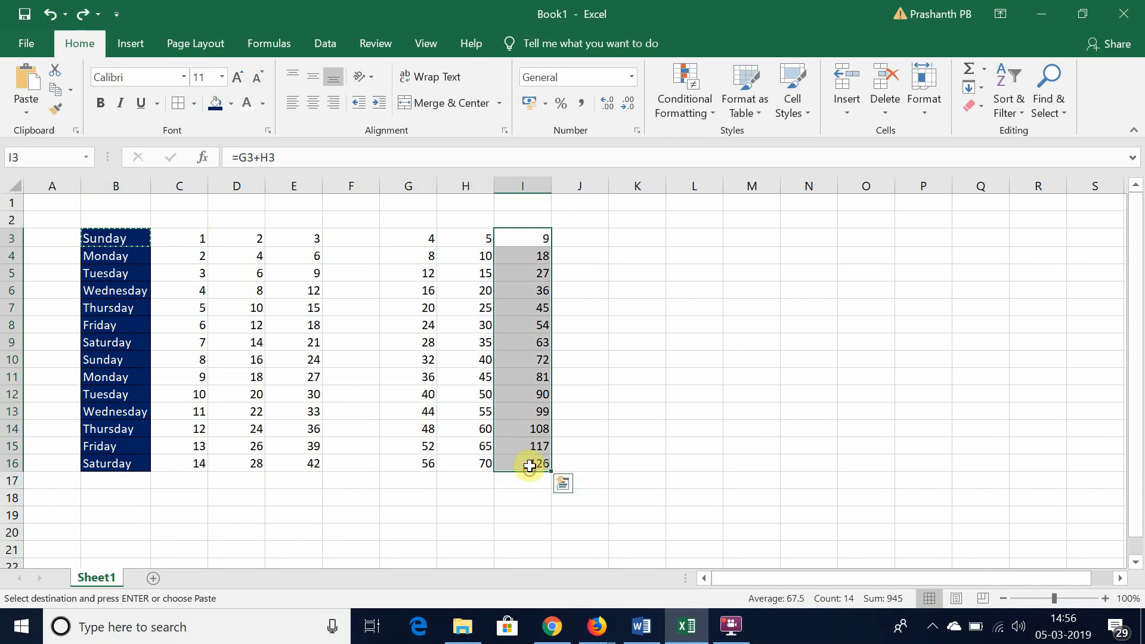
pyautogui.press('Escape')
pyautogui.press('Delete')
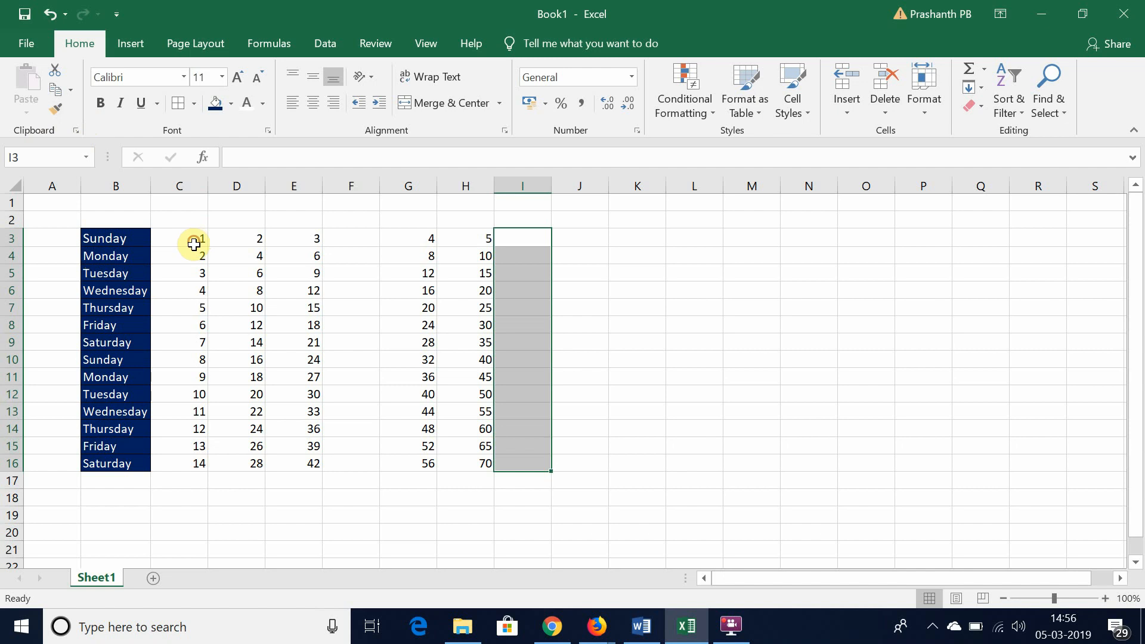
# - Copy C3:C16, review the Paste Special options, and cancel both the dialog and the pending copy
pyautogui.moveTo(195, 239); pyautogui.dragTo(202, 469)
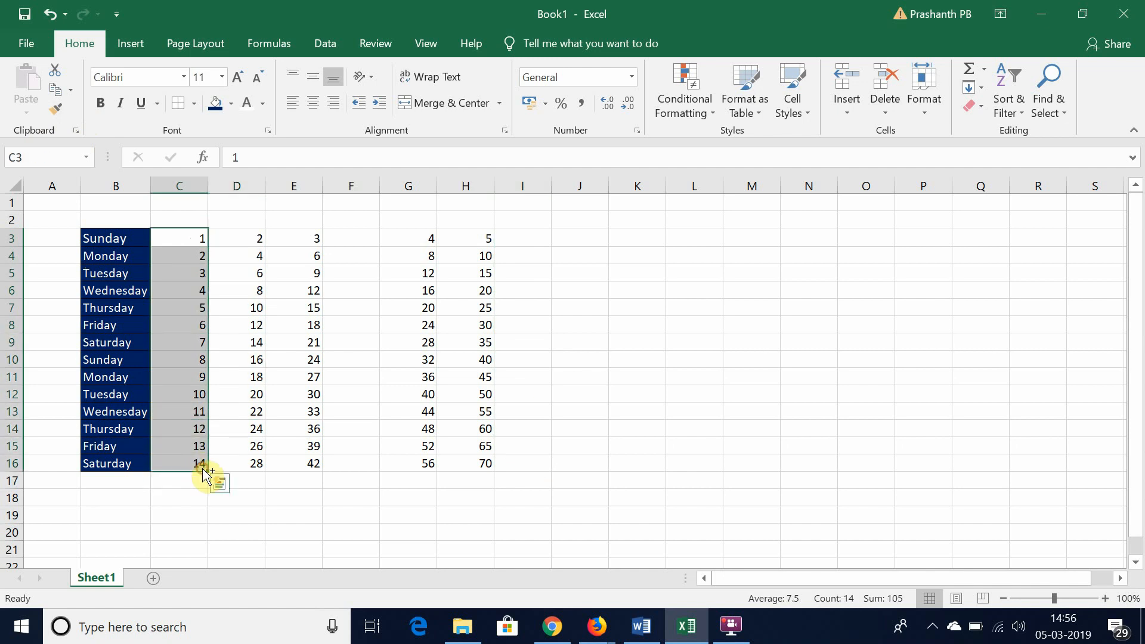
pyautogui.hotkey('ctrl', 'c')
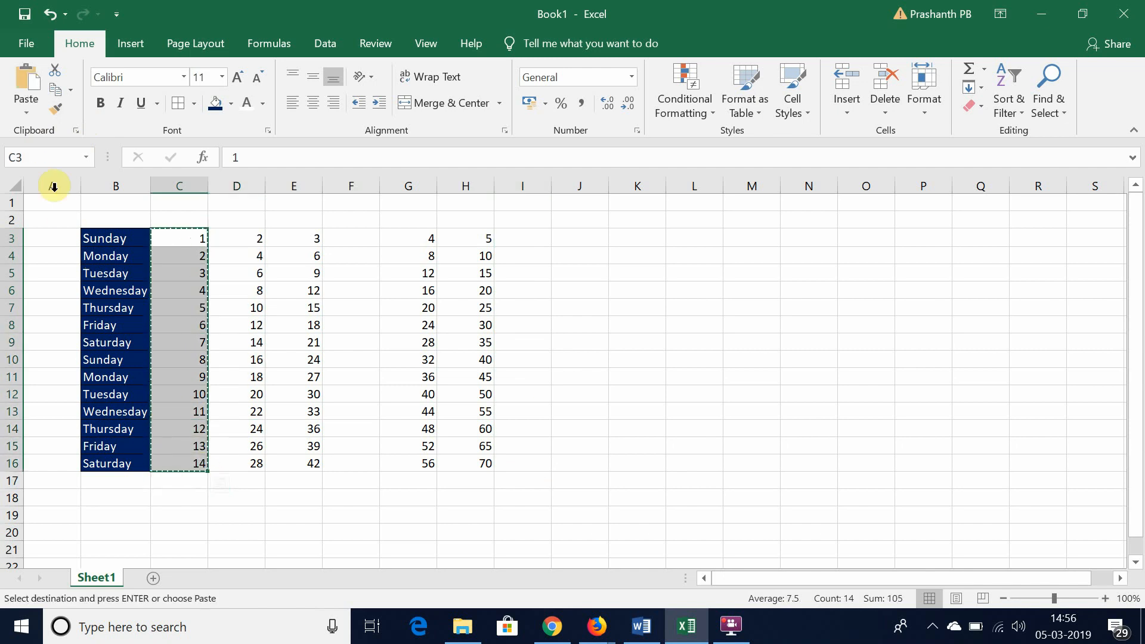
pyautogui.click(26, 113)
pyautogui.click(77, 302)
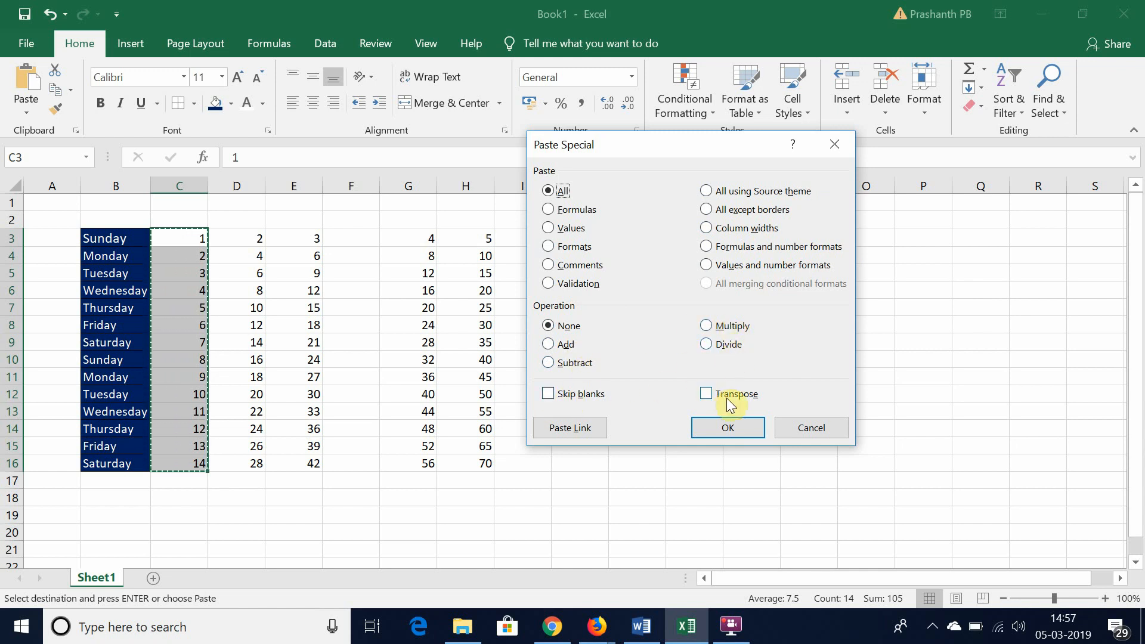
pyautogui.press('Escape')
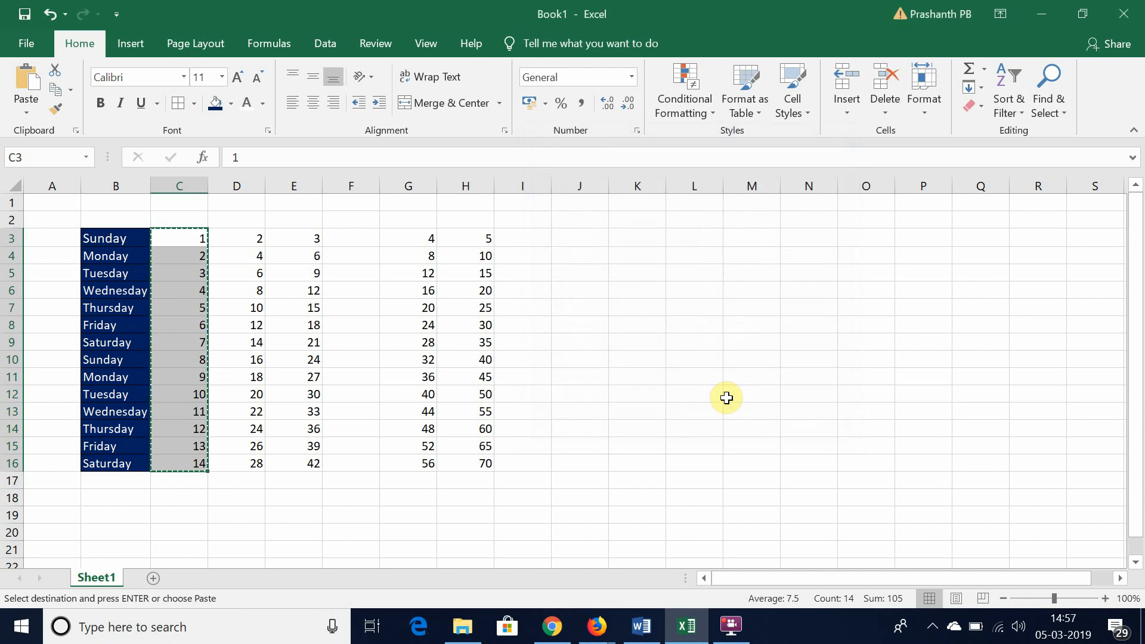
pyautogui.press('Escape')
# - Examine the values at the start of columns C and D and the formula in E3
pyautogui.click(201, 243)
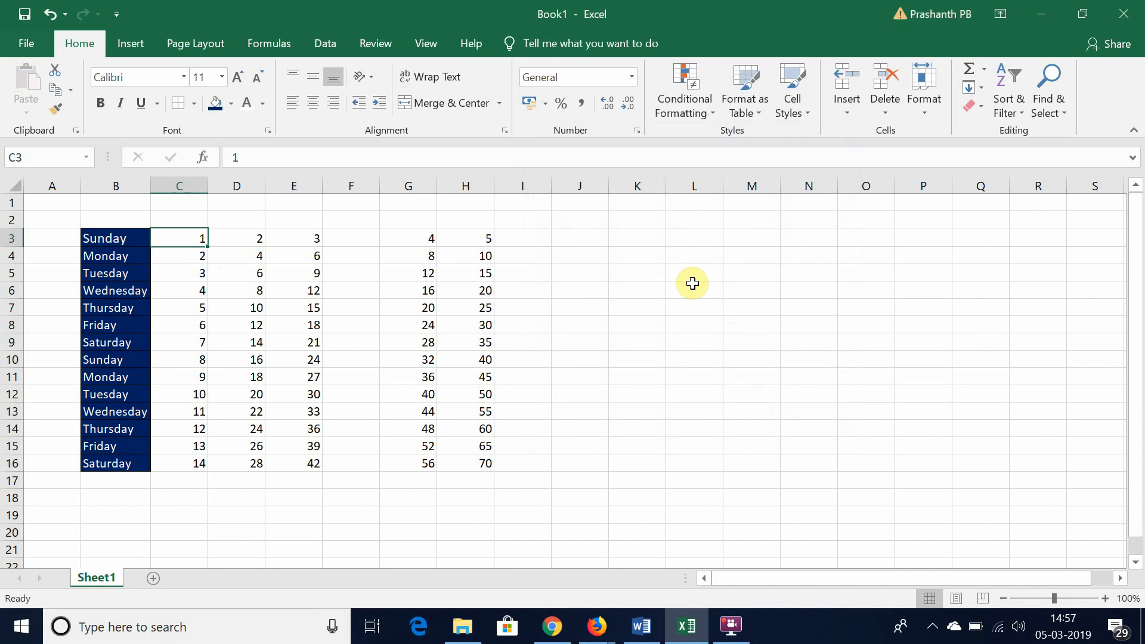
pyautogui.press('Down')
pyautogui.press('Down')
pyautogui.press('Down')
pyautogui.press('Down')
pyautogui.press('Right')
pyautogui.press('Up')
pyautogui.press('Up')
pyautogui.press('Up')
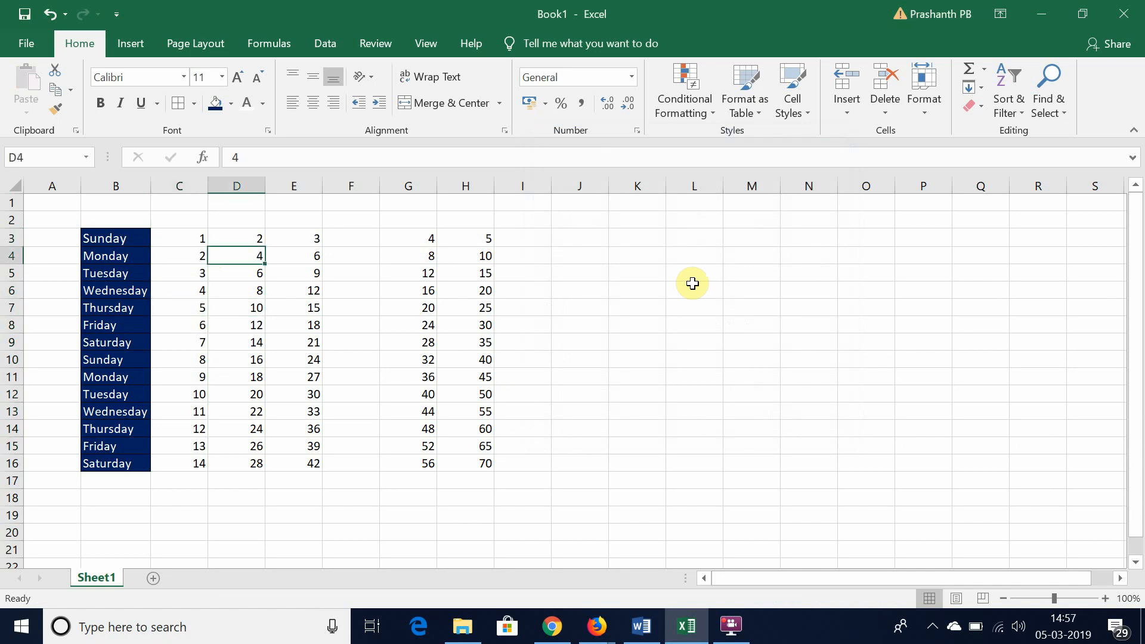
pyautogui.press('Up')
pyautogui.press('Down')
pyautogui.press('Down')
pyautogui.press('Up')
pyautogui.press('Up')
pyautogui.press('Right')
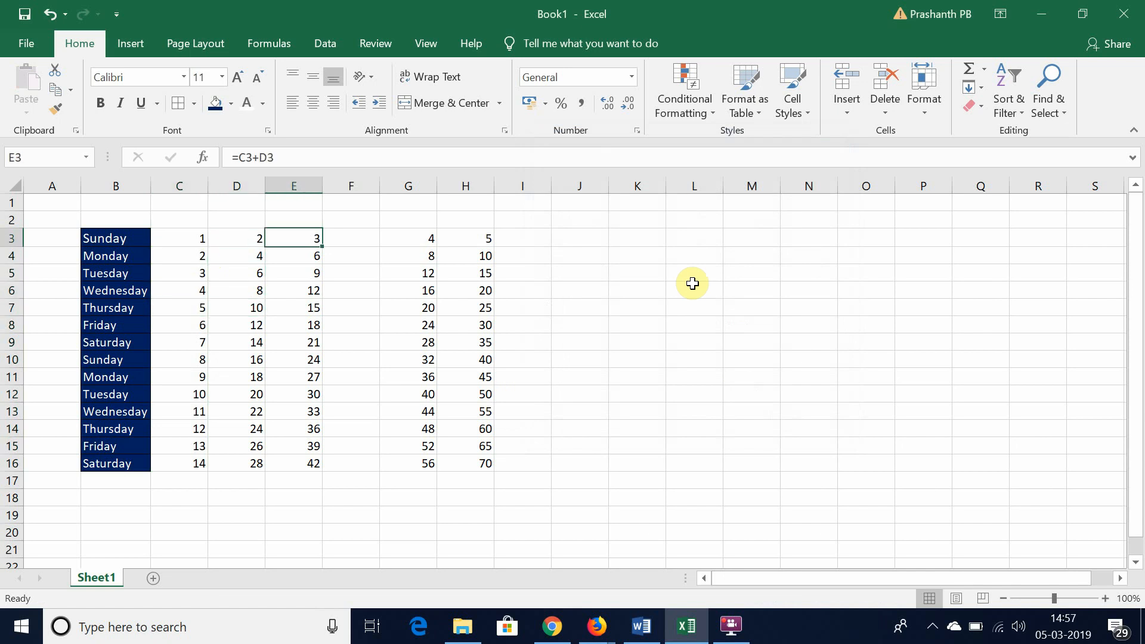
pyautogui.press('F2')
pyautogui.press('BackSpace')
pyautogui.press('BackSpace')
pyautogui.press('BackSpace')
pyautogui.press('BackSpace')
pyautogui.press('BackSpace')
pyautogui.press('BackSpace')
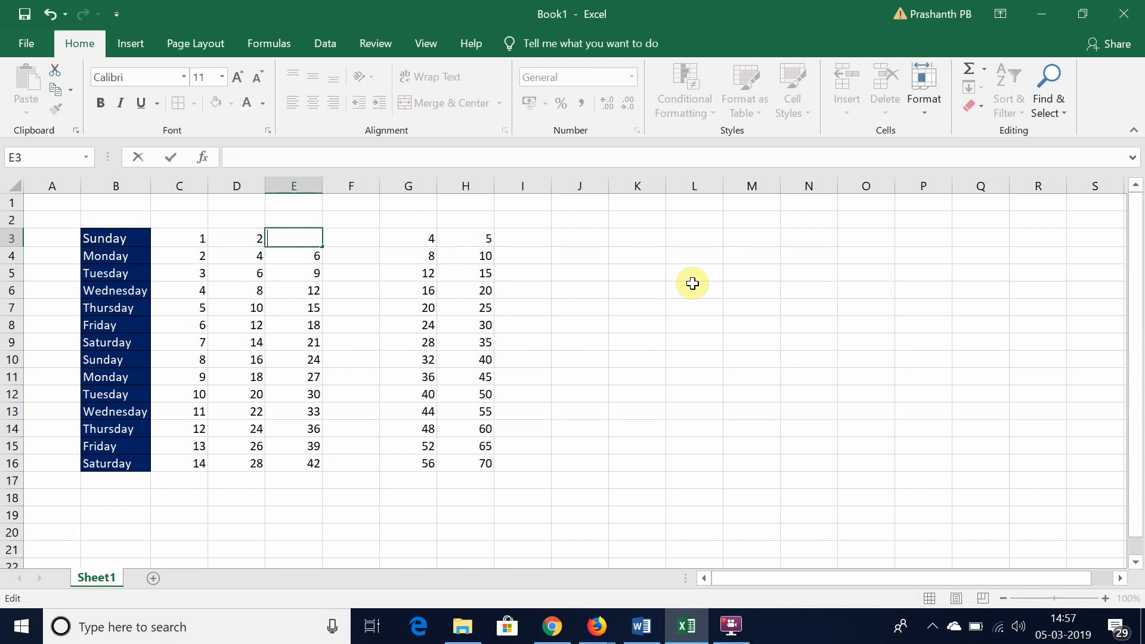
pyautogui.press('Escape')
# - Delete the contents of E3:E16
pyautogui.hotkey('shift', 'Down')
pyautogui.hotkey('ctrl', 'shift', 'Down')
pyautogui.press('Delete')
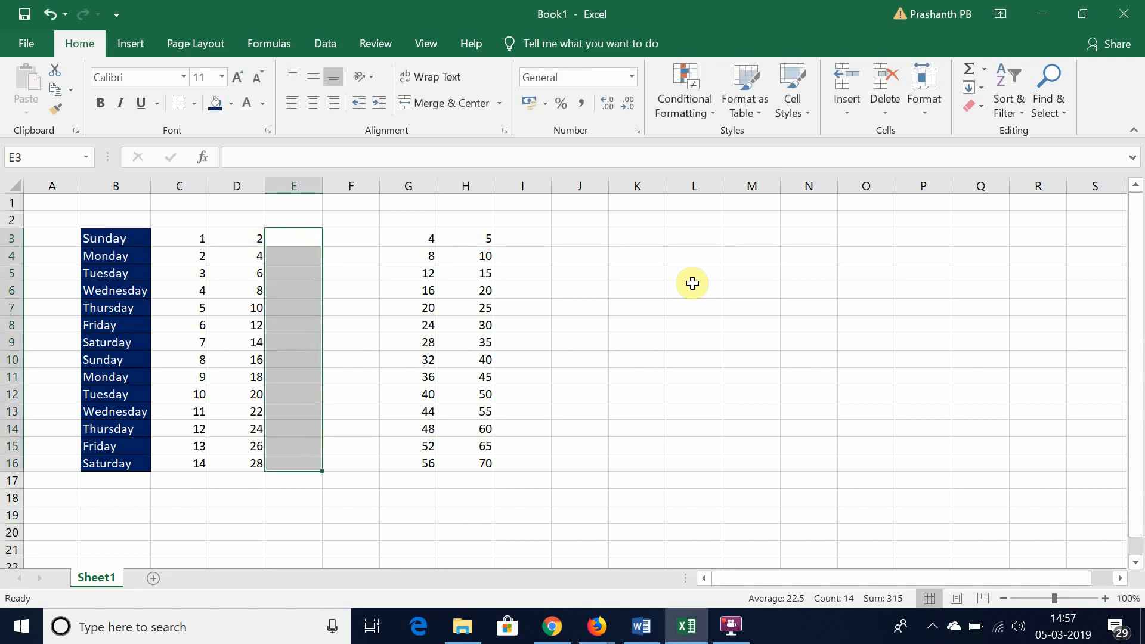
# - Enter the formula =C3+D3 in E3
pyautogui.press('Down')
pyautogui.press('Up')
pyautogui.write('=')
pyautogui.press('Left')
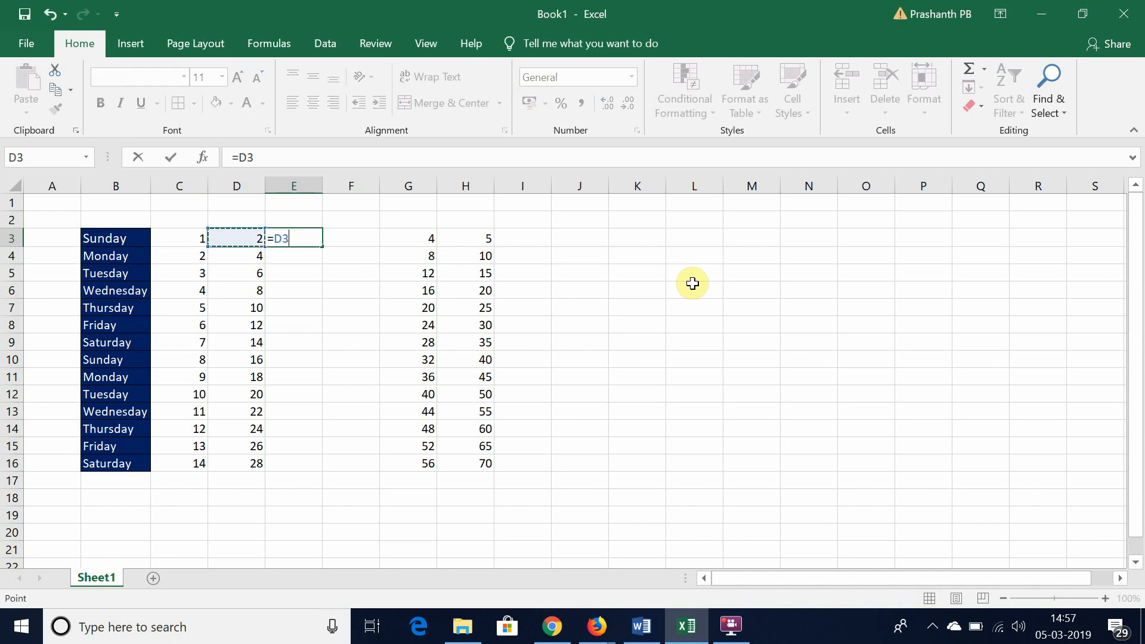
pyautogui.press('Left')
pyautogui.write('+')
pyautogui.press('Left')
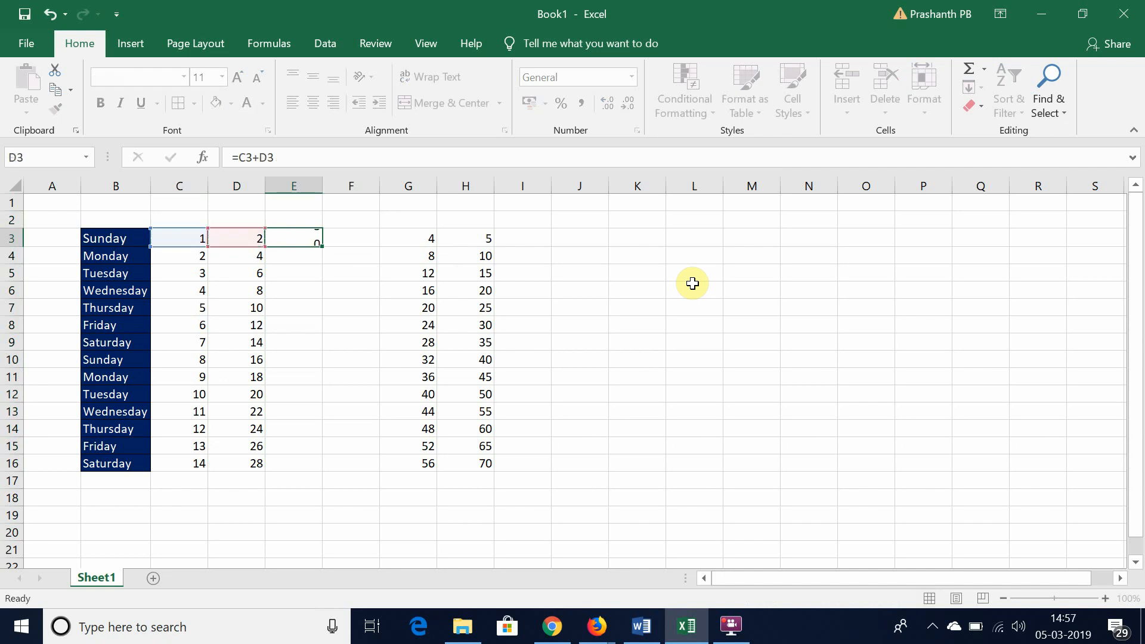
pyautogui.press('Return')
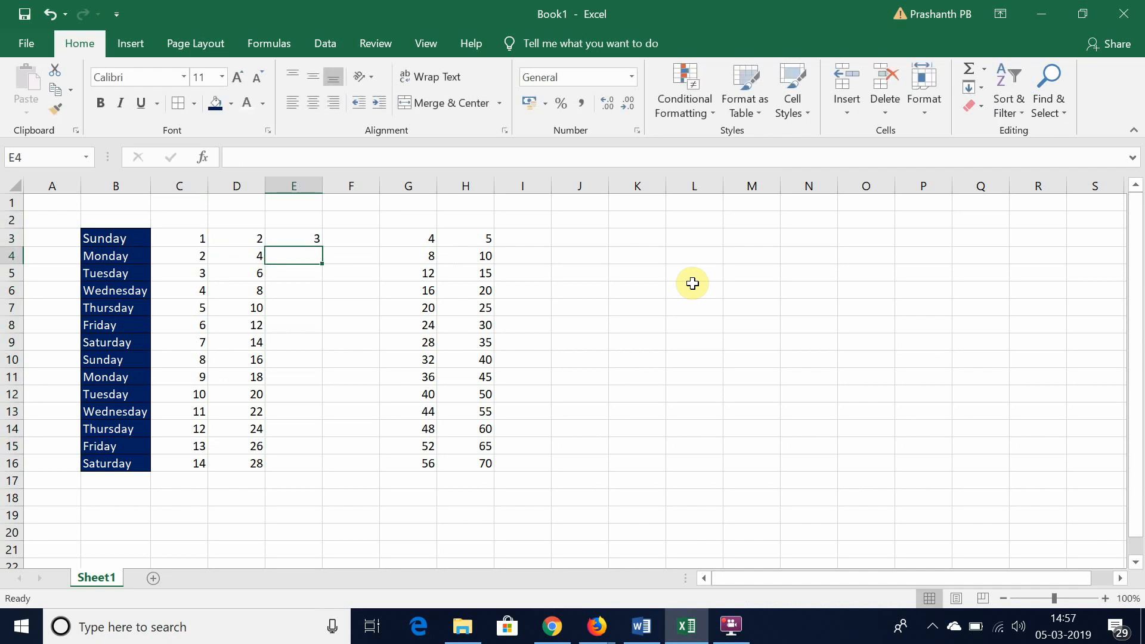
# - Fill the formula in E3 down to E16
pyautogui.press('Up')
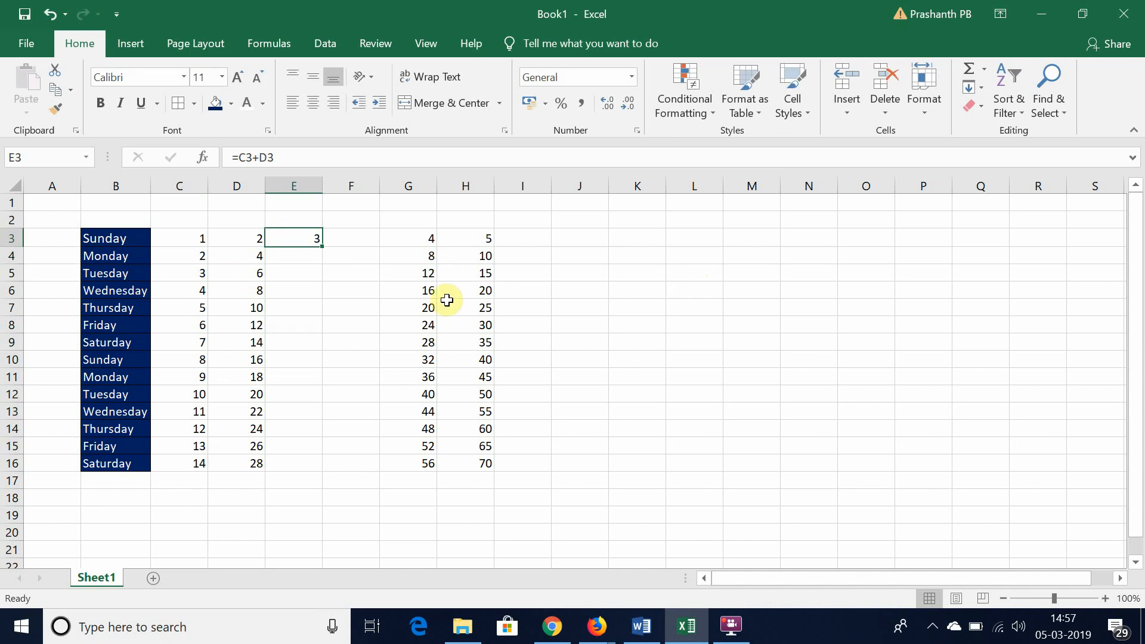
pyautogui.moveTo(322, 246)
pyautogui.mouseDown()
pyautogui.moveTo(325, 263)
pyautogui.moveTo(331, 246)
pyautogui.mouseUp()
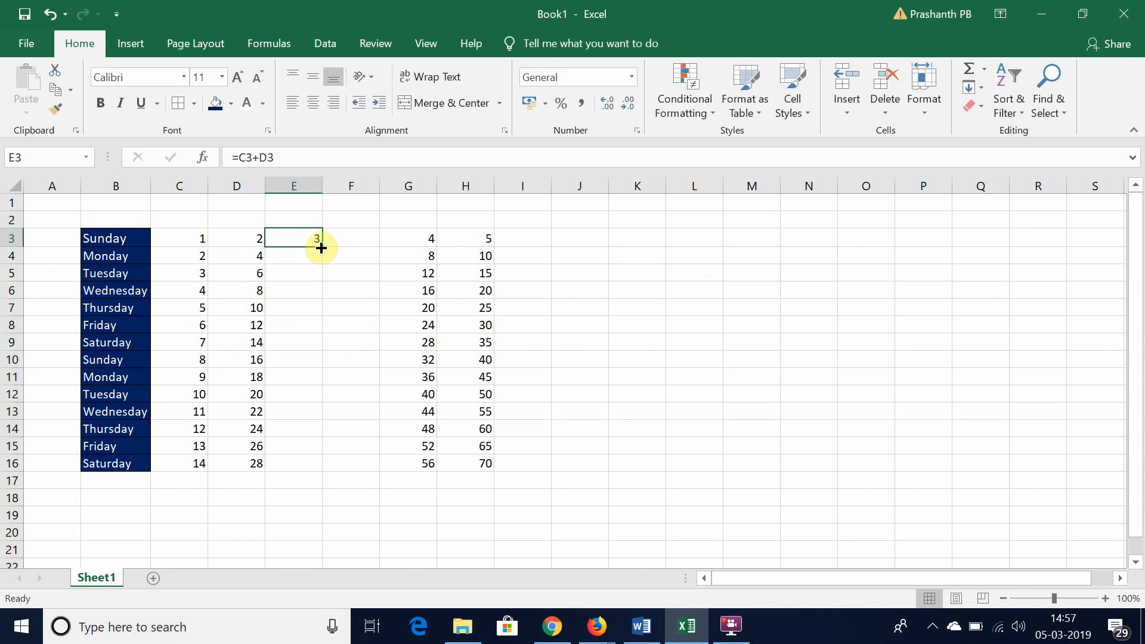
pyautogui.doubleClick(322, 246)
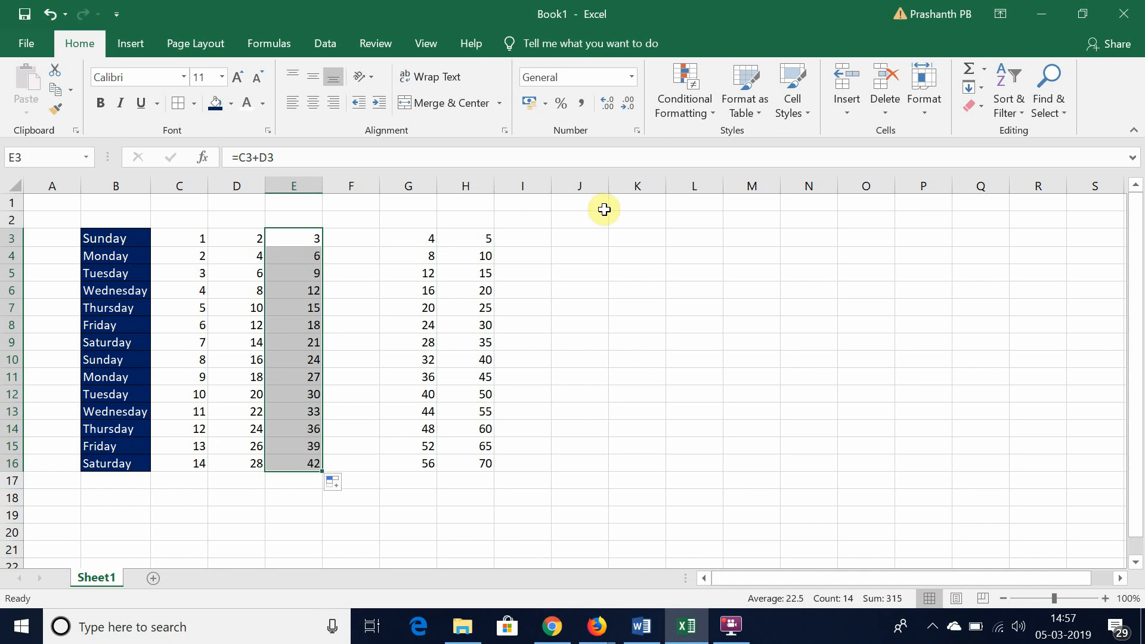
# - Enter the formula =G3+H3 in J3
pyautogui.click(588, 240)
pyautogui.write('=')
pyautogui.press('Left')
pyautogui.press('Left')
pyautogui.press('Left')
pyautogui.press('Left')
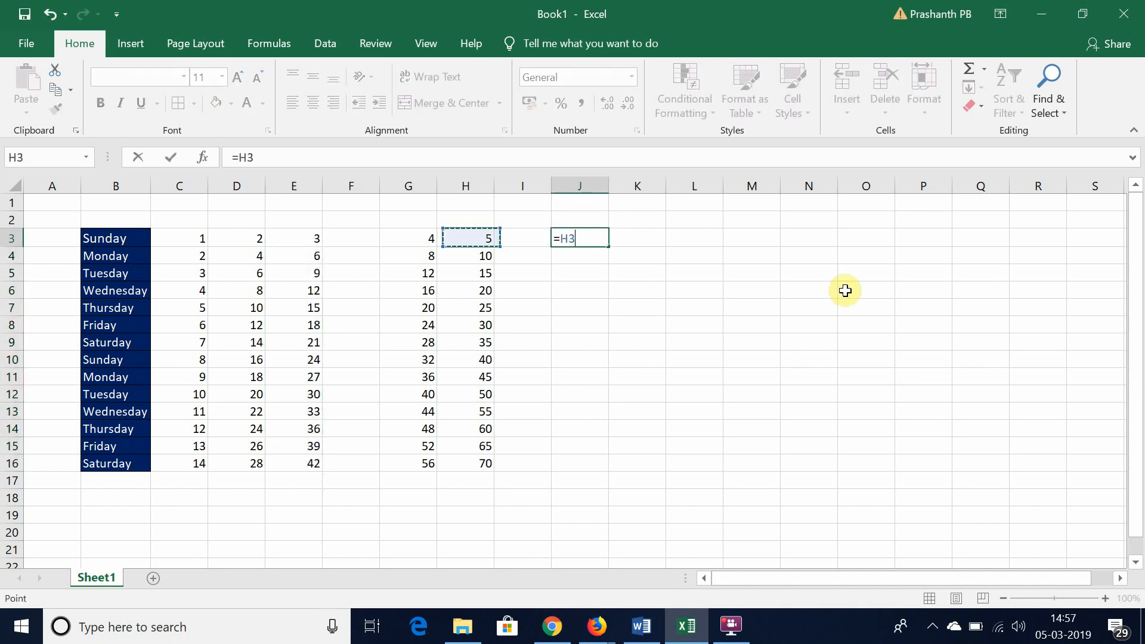
pyautogui.press('Right')
pyautogui.write('+')
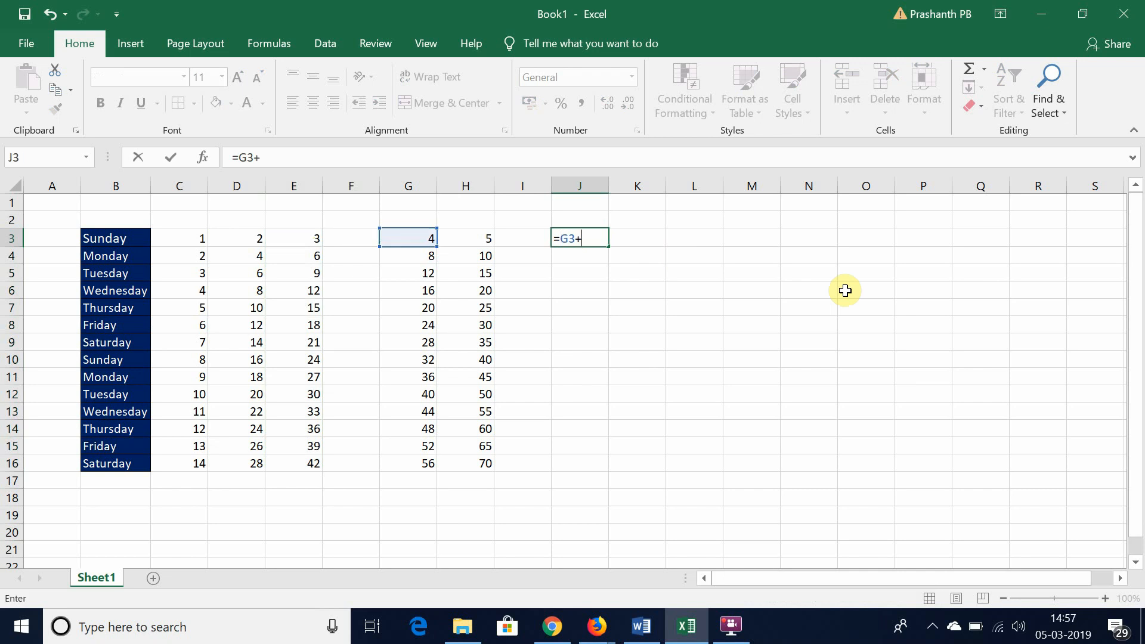
pyautogui.press('Right')
pyautogui.press('Return')
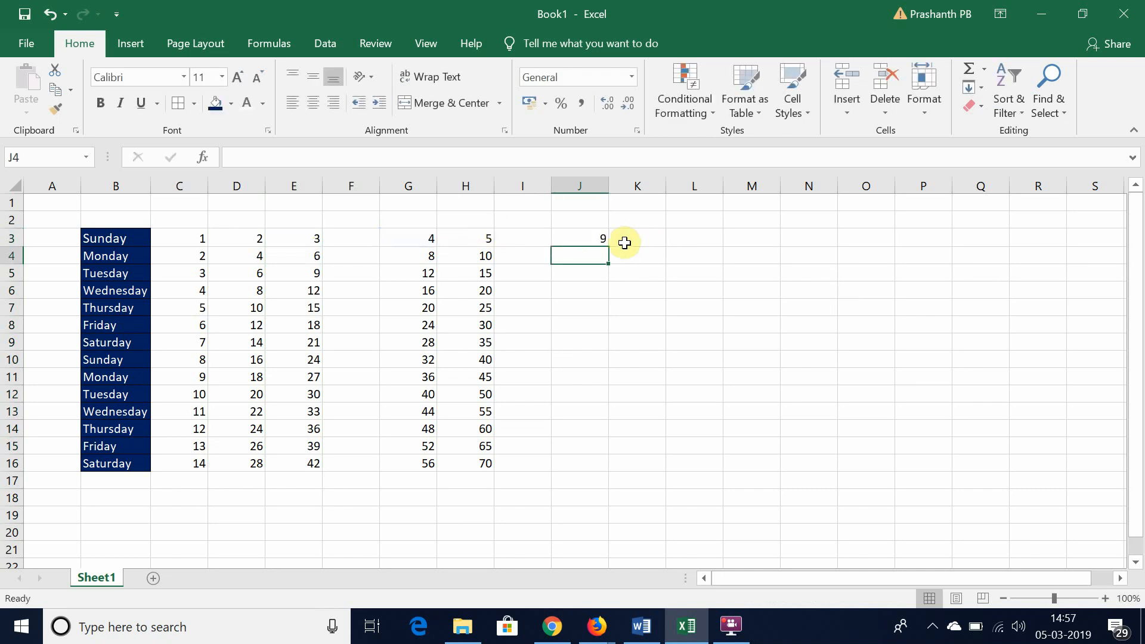
# - Clear the formula in J3 and delete the contents of E3:E16
pyautogui.click(596, 238)
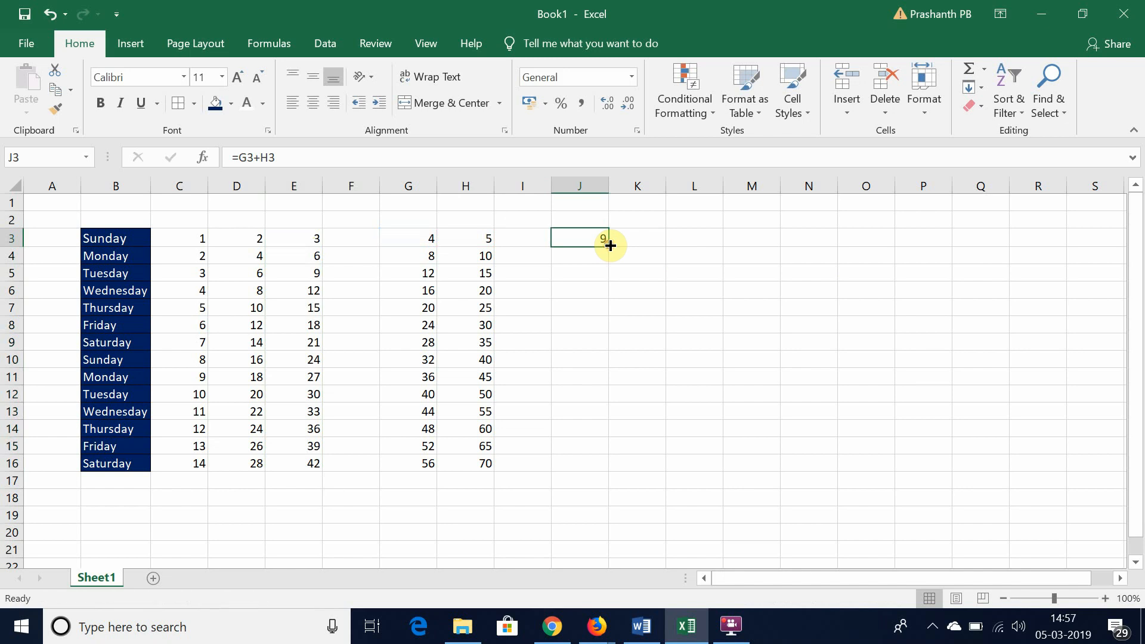
pyautogui.press('Left')
pyautogui.press('Right')
pyautogui.press('Left')
pyautogui.press('Left')
pyautogui.press('Left')
pyautogui.press('Left')
pyautogui.press('Left')
pyautogui.hotkey('ctrl', 'shift', 'Down')
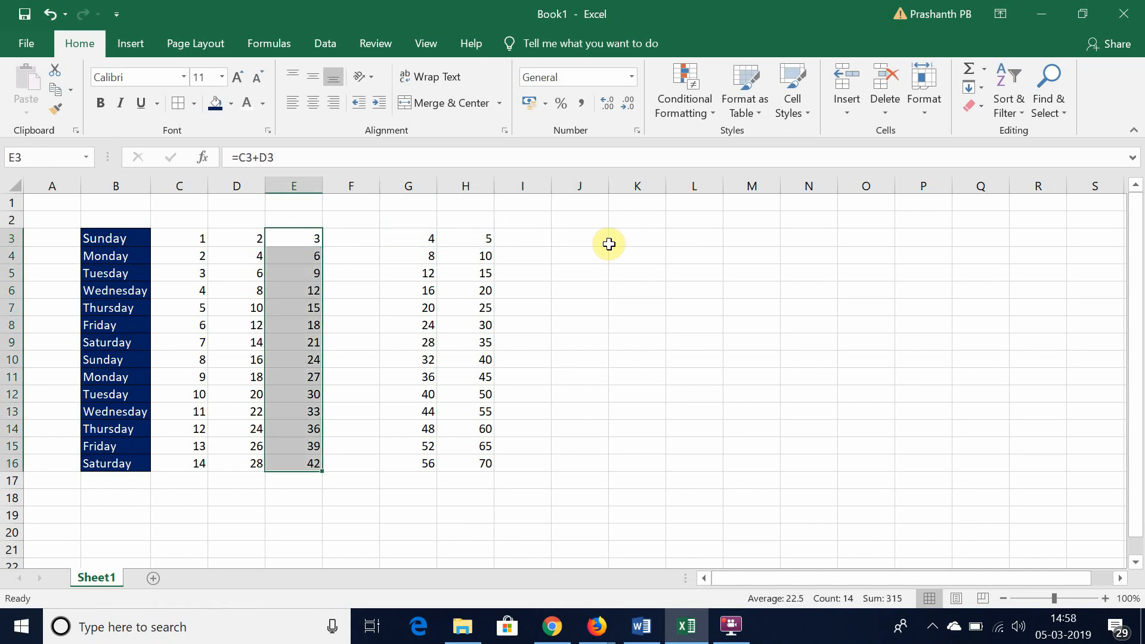
pyautogui.press('Delete')
# - Enter the formula =D3+C3 in E3
pyautogui.write('=')
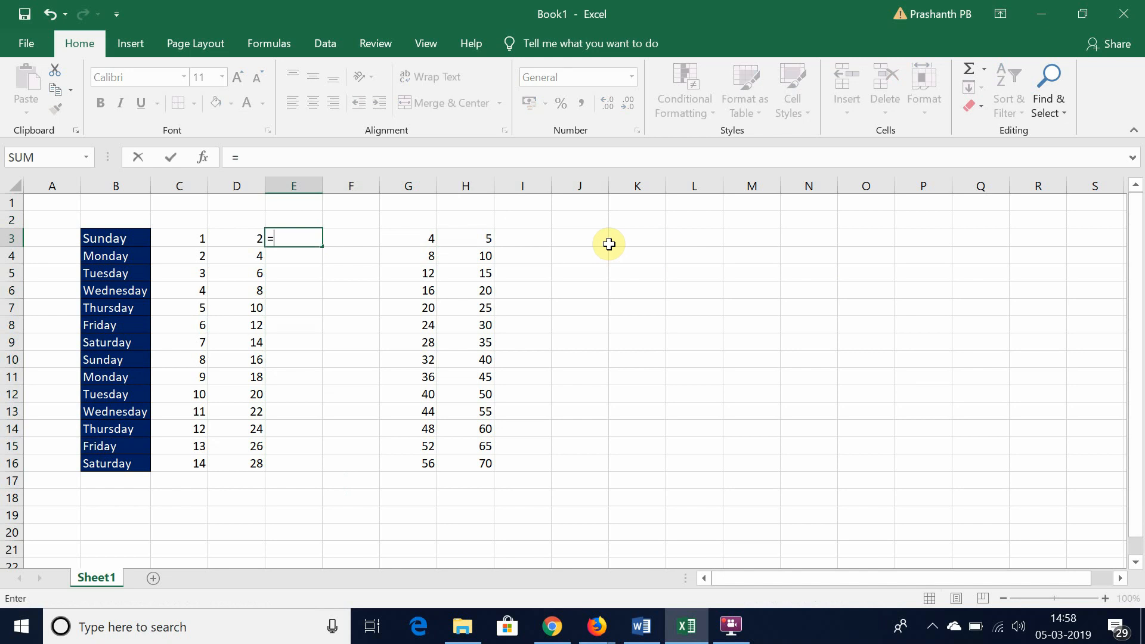
pyautogui.press('Left')
pyautogui.write('+')
pyautogui.press('Left')
pyautogui.press('Left')
pyautogui.press('Return')
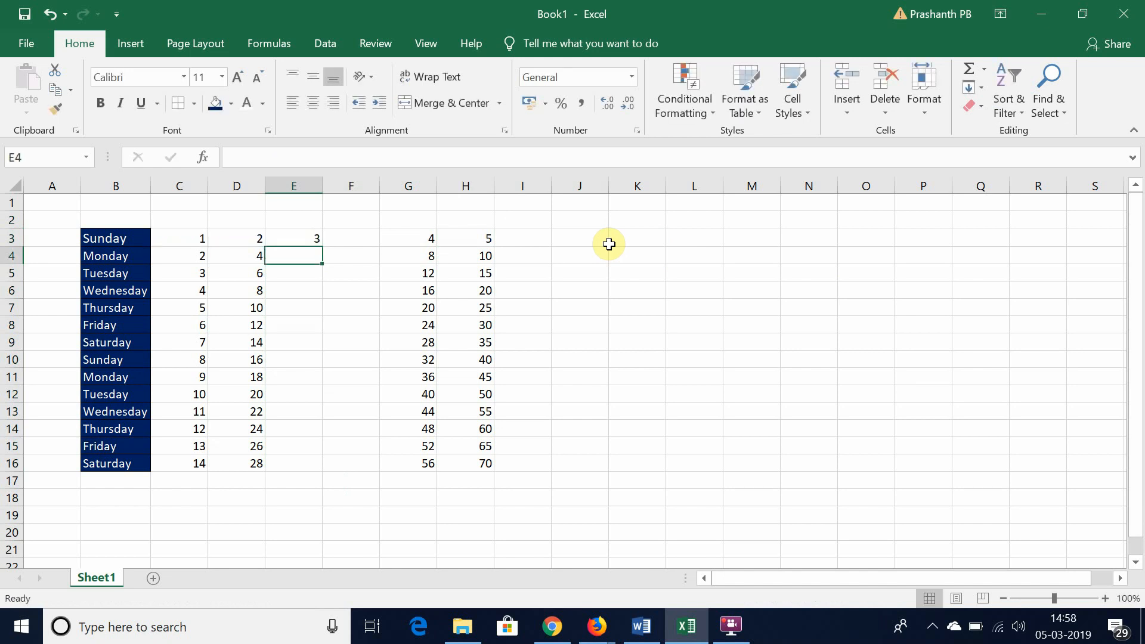
# - Fill the E3 formula down through E16
pyautogui.click(303, 238)
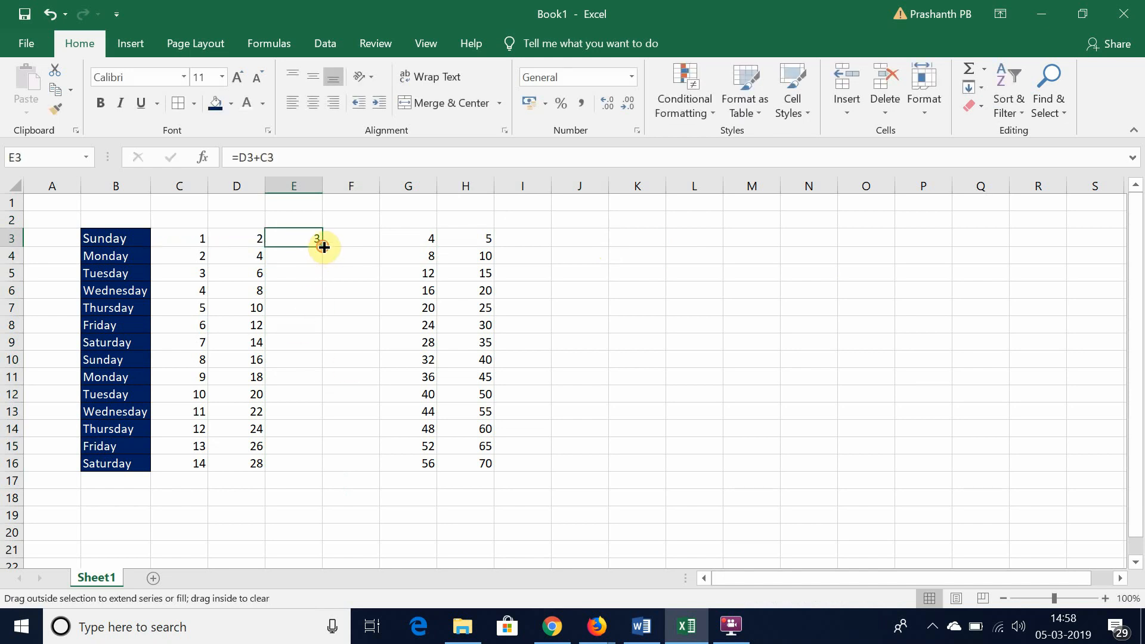
pyautogui.doubleClick(324, 250)
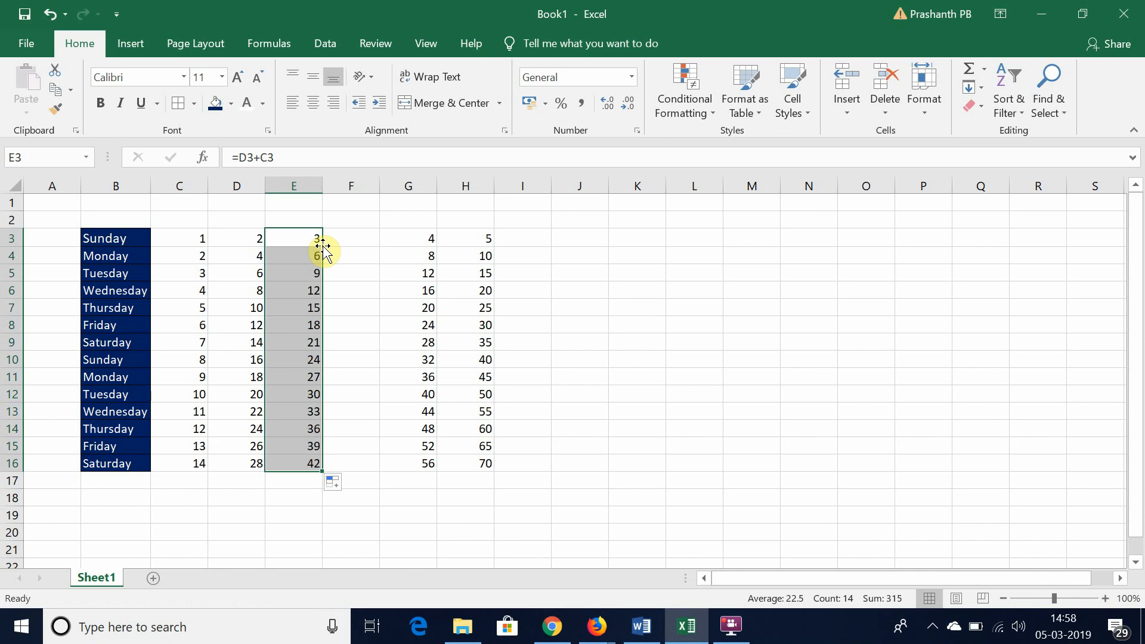
pyautogui.click(299, 238)
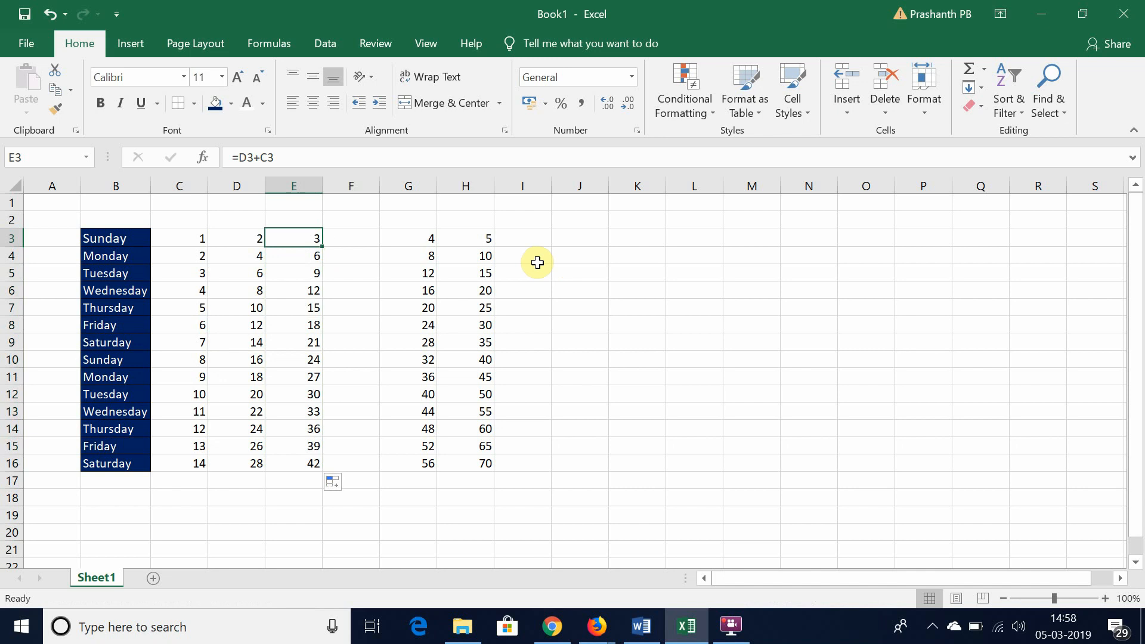
# - Try filling I3:I16 with the formula =G3+5, and clear the range
pyautogui.click(516, 238)
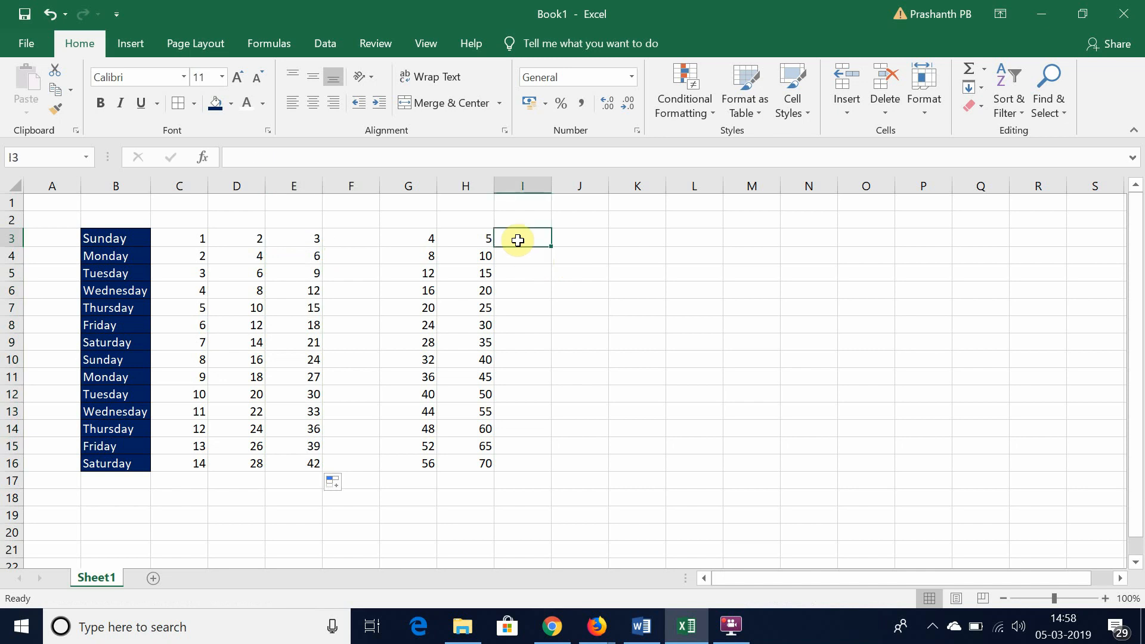
pyautogui.write('=')
pyautogui.press('Left')
pyautogui.press('Left')
pyautogui.write('+')
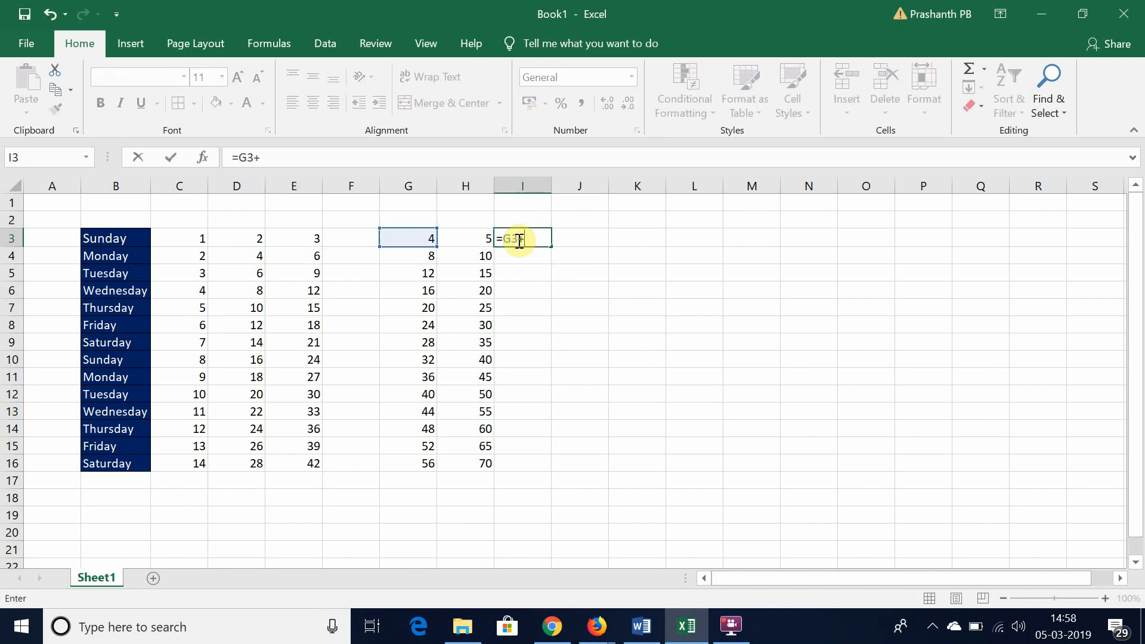
pyautogui.write('5')
pyautogui.press('Return')
pyautogui.click(518, 240)
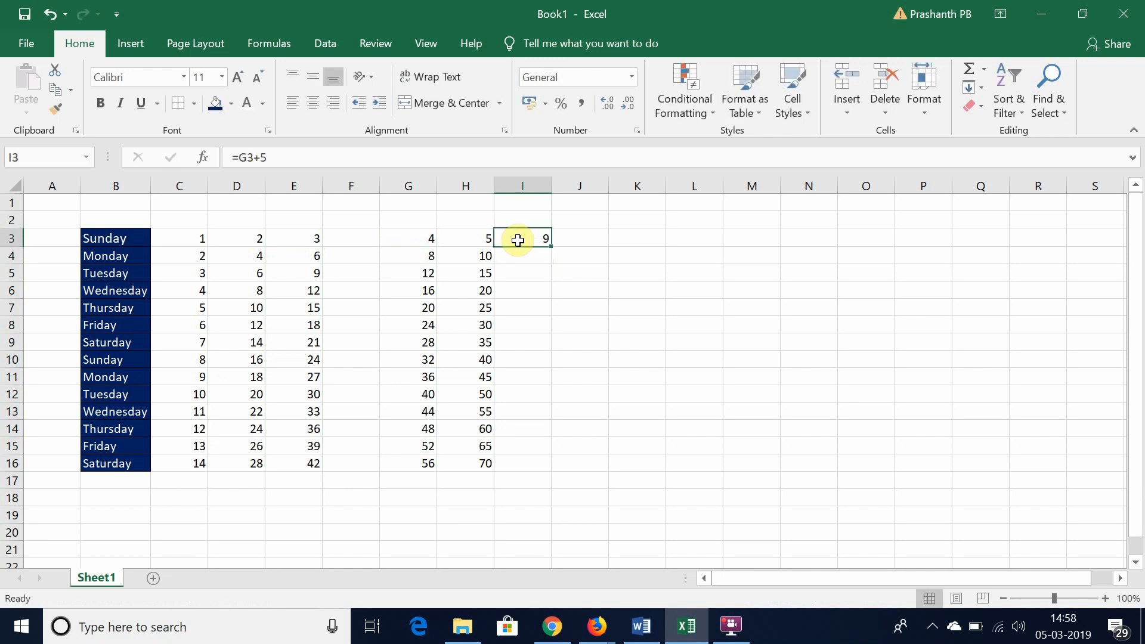
pyautogui.doubleClick(553, 247)
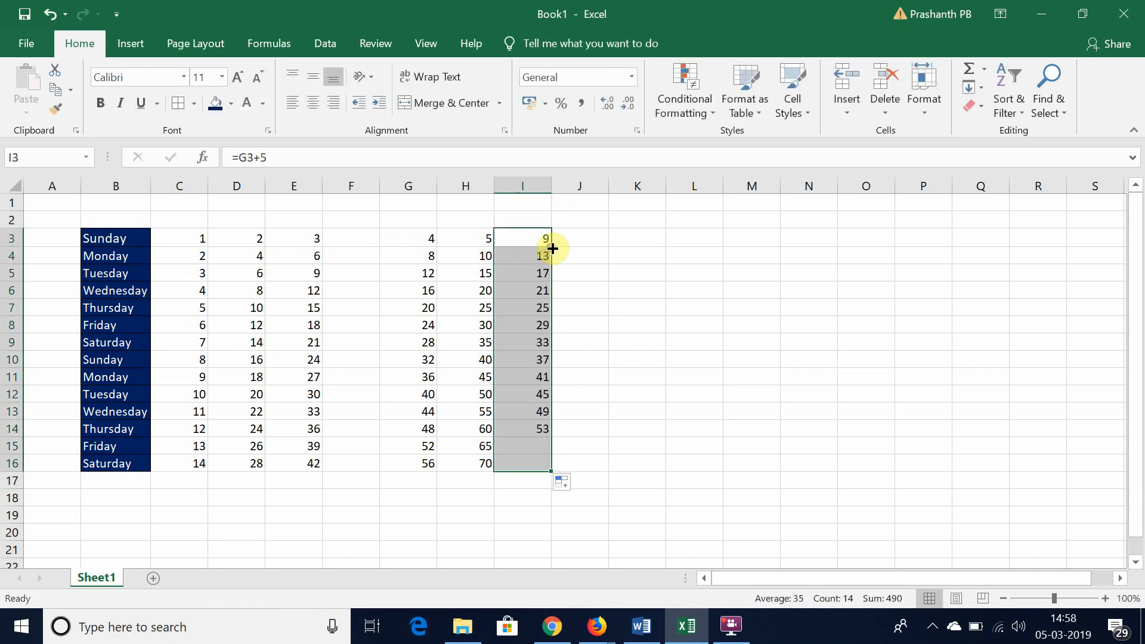
pyautogui.press('Delete')
pyautogui.click(549, 244)
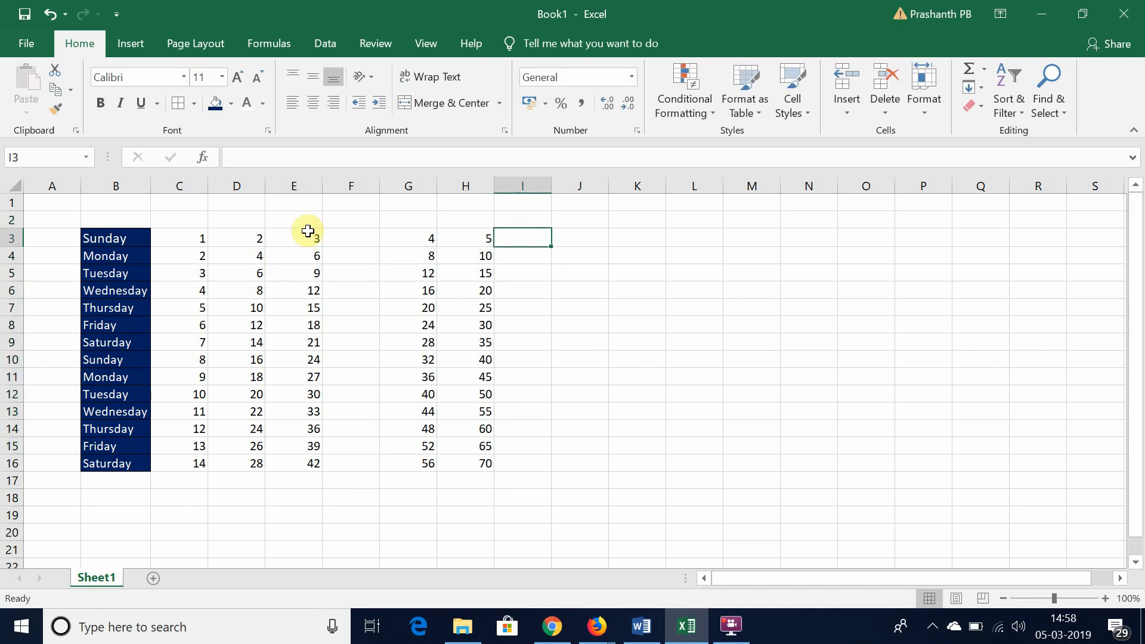
# - Try pasting only the formulas of E3:E16 at I3 with Paste Special, and undo the paste
pyautogui.moveTo(308, 231); pyautogui.dragTo(319, 464)
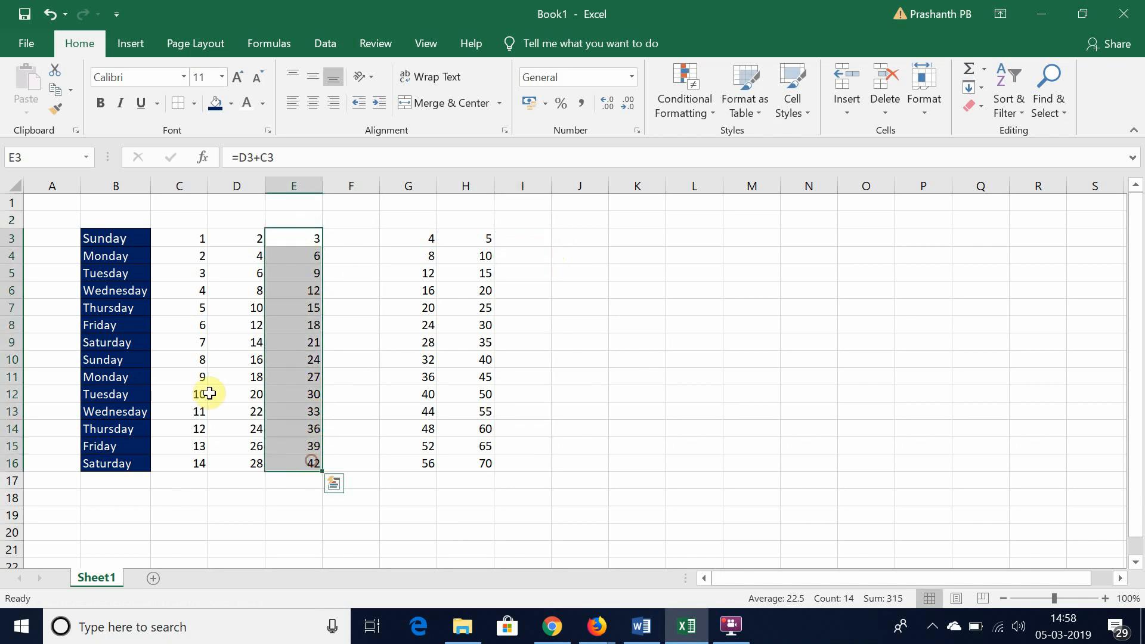
pyautogui.hotkey('ctrl', 'c')
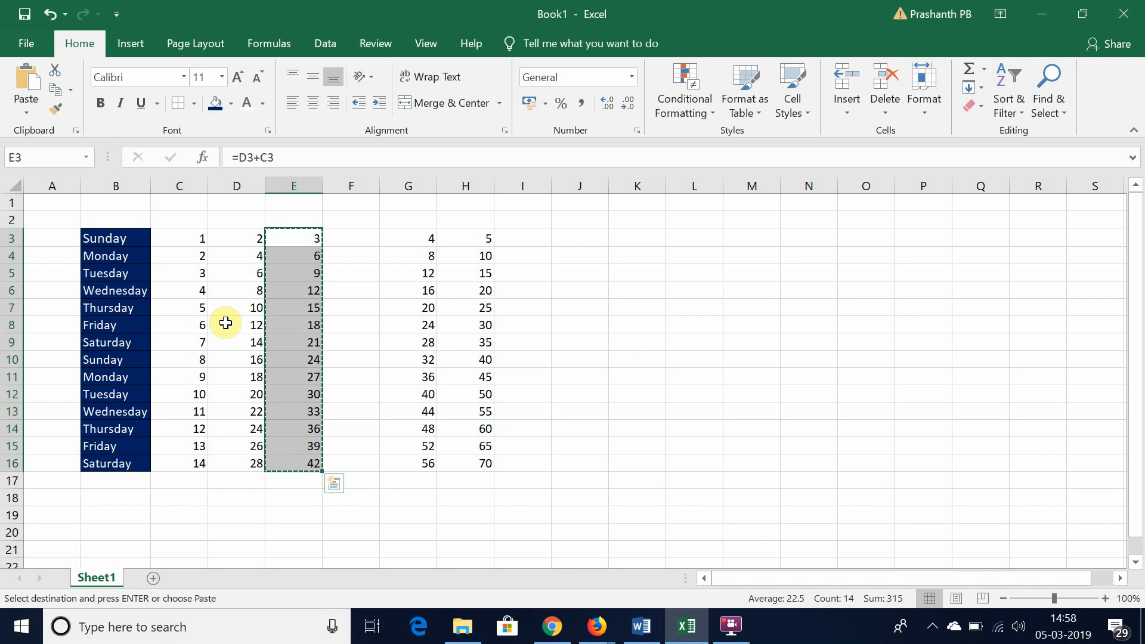
pyautogui.click(524, 236)
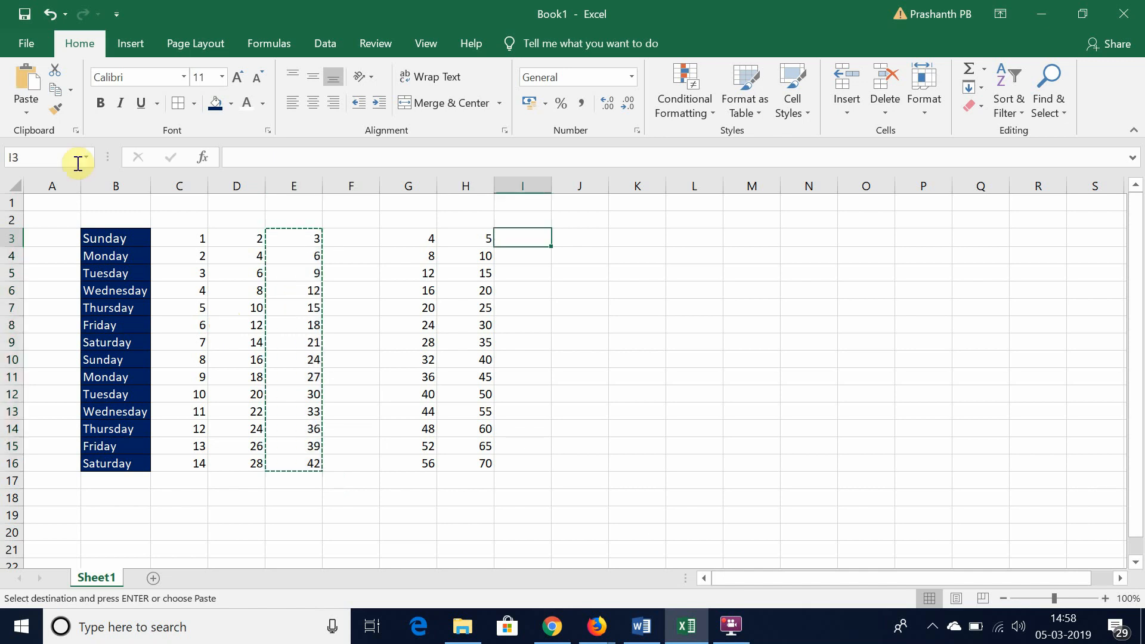
pyautogui.click(27, 114)
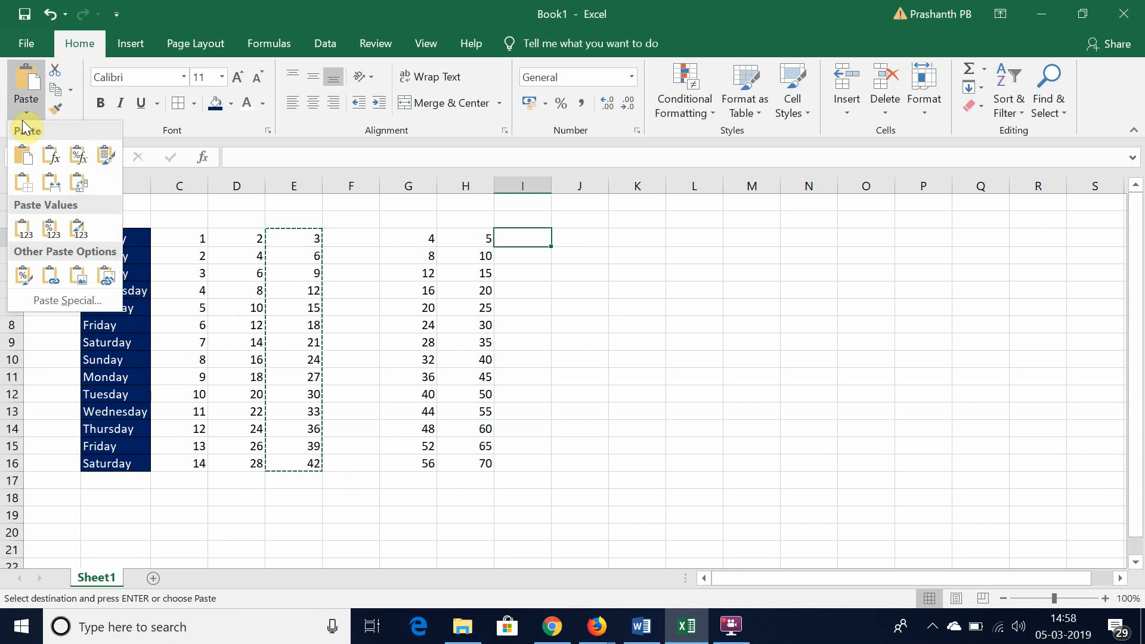
pyautogui.click(27, 115)
pyautogui.click(26, 114)
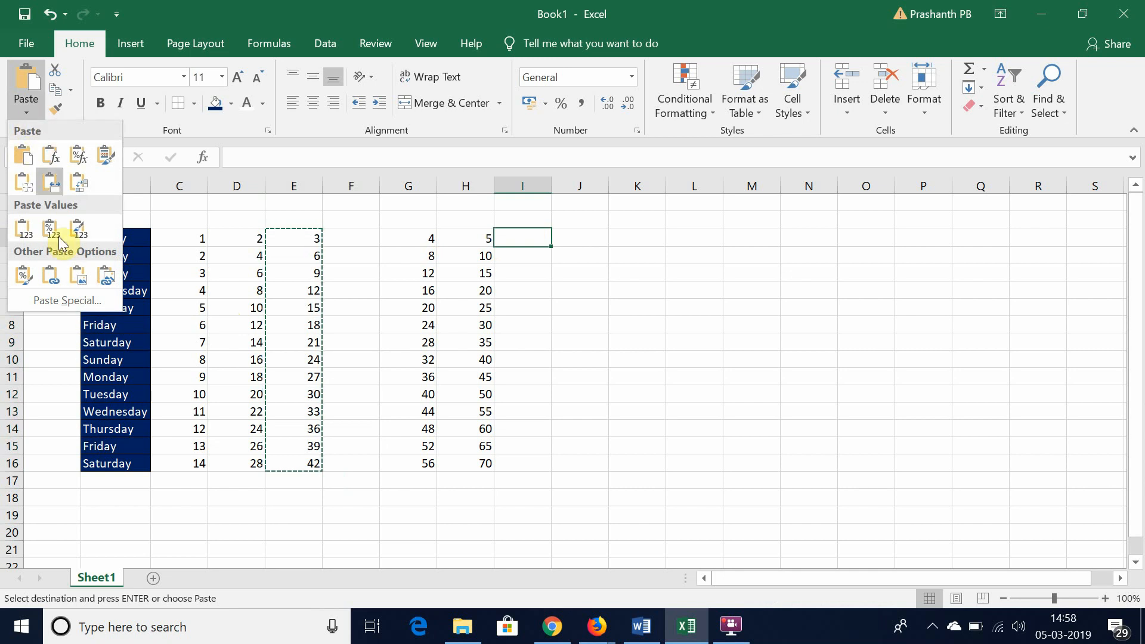
pyautogui.click(72, 299)
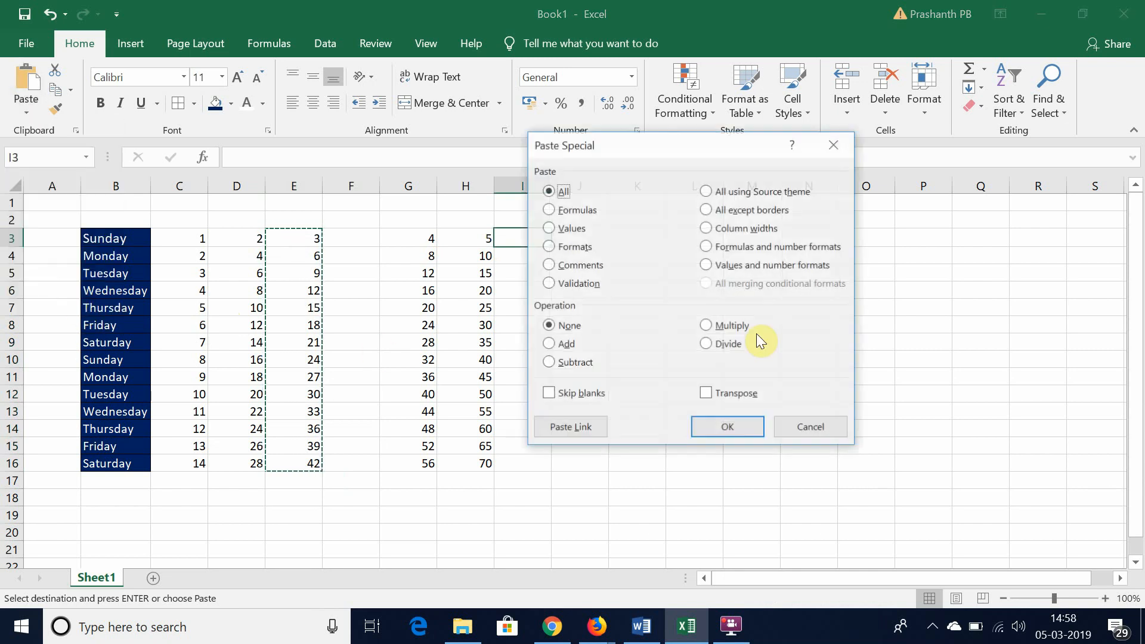
pyautogui.click(564, 210)
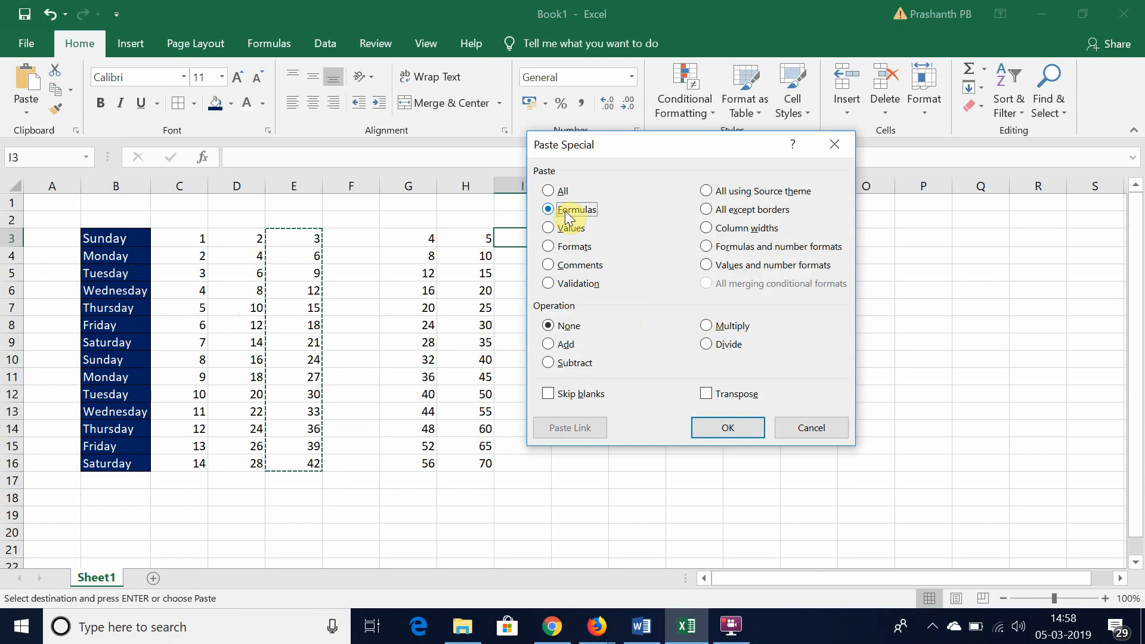
pyautogui.click(735, 427)
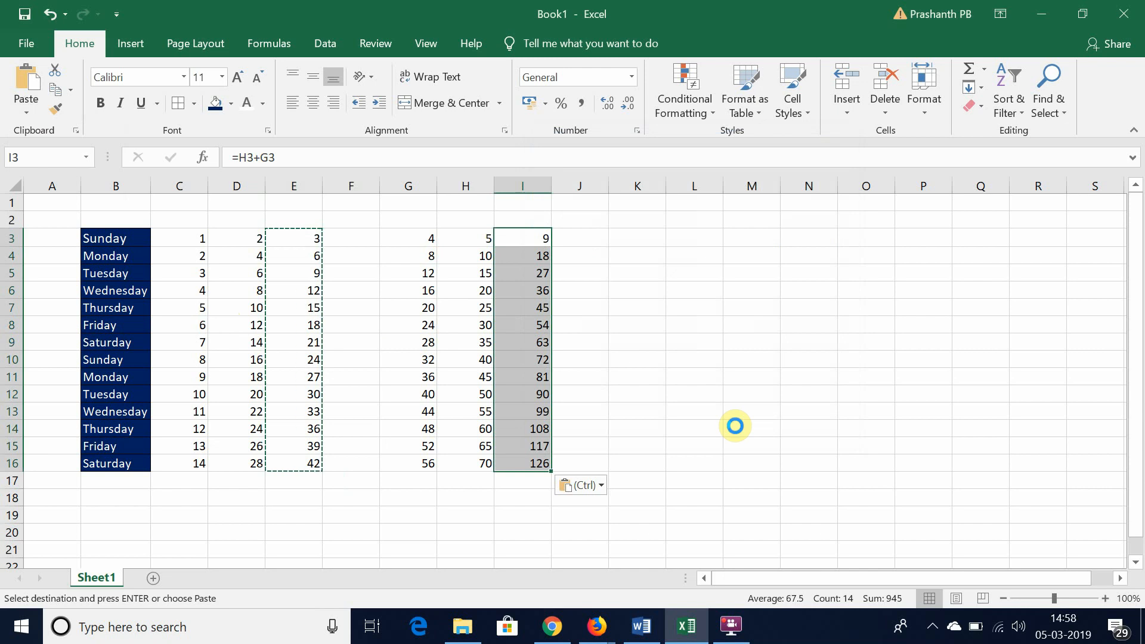
pyautogui.hotkey('ctrl', 'z')
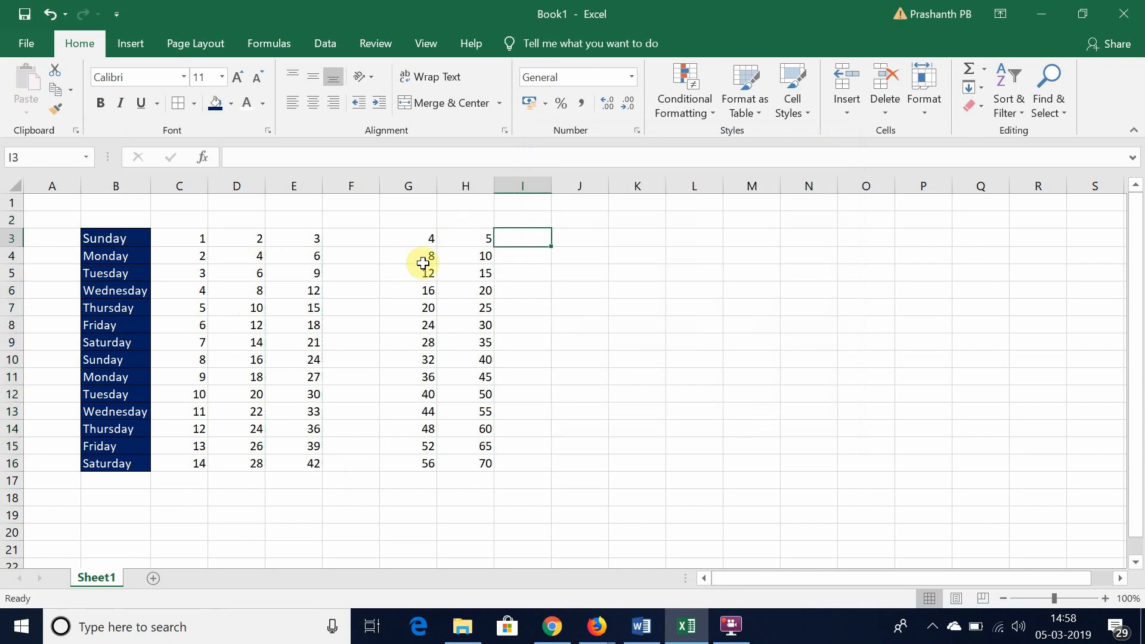
# - Copy E3:E16 and paste only its formulas into I3:I16 with Paste Special
pyautogui.moveTo(301, 235); pyautogui.dragTo(305, 463)
pyautogui.hotkey('ctrl', 'c')
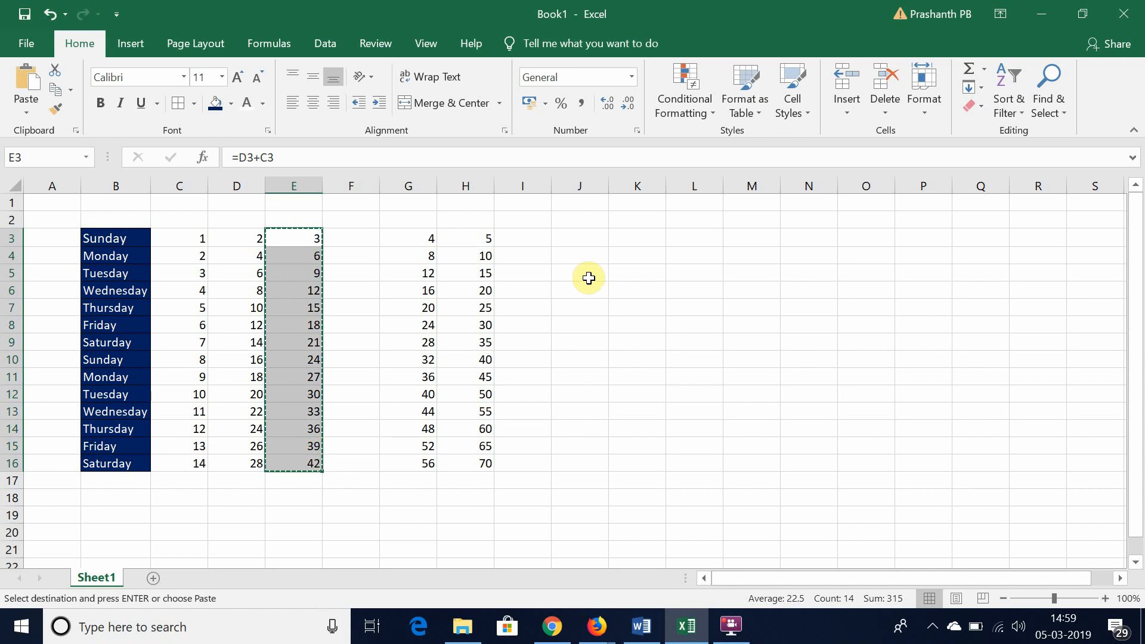
pyautogui.click(523, 237)
pyautogui.click(24, 115)
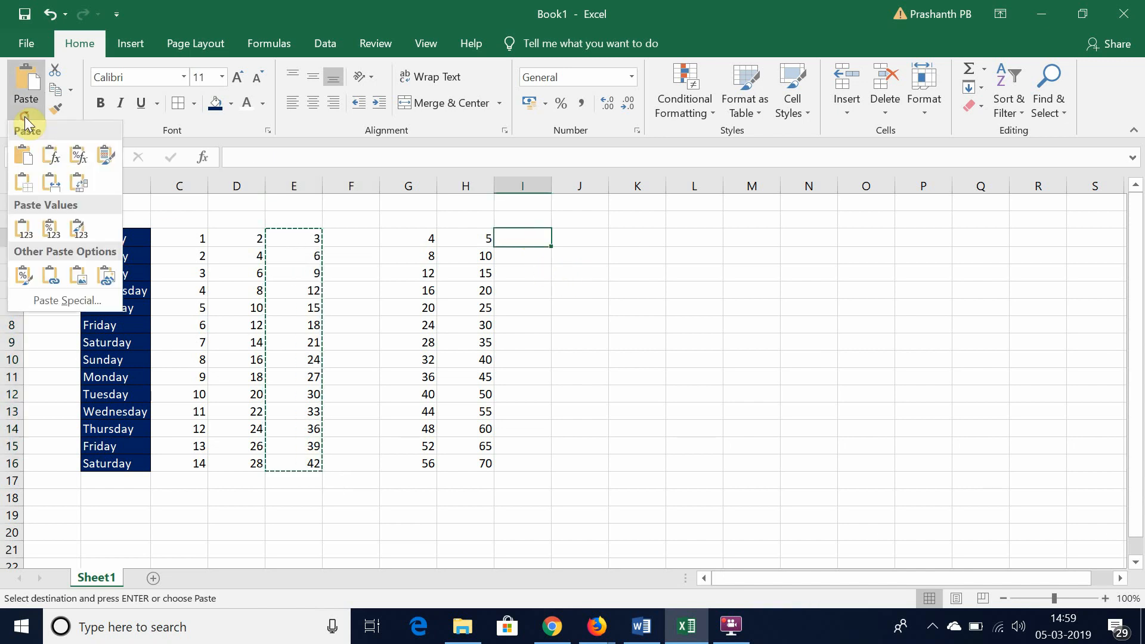
pyautogui.click(65, 300)
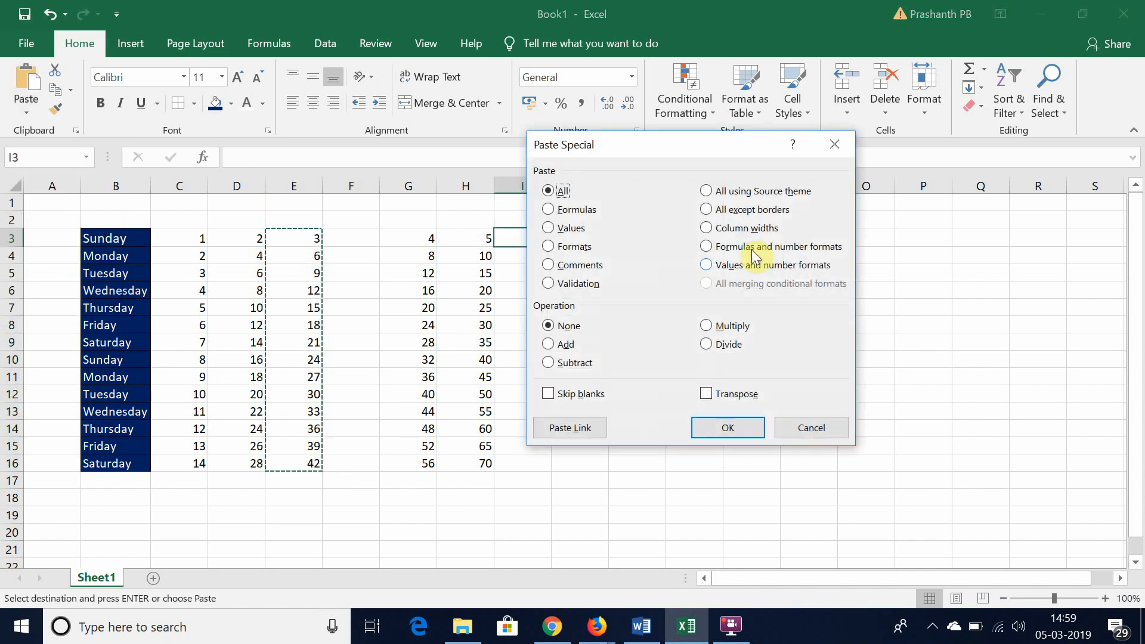
pyautogui.click(574, 210)
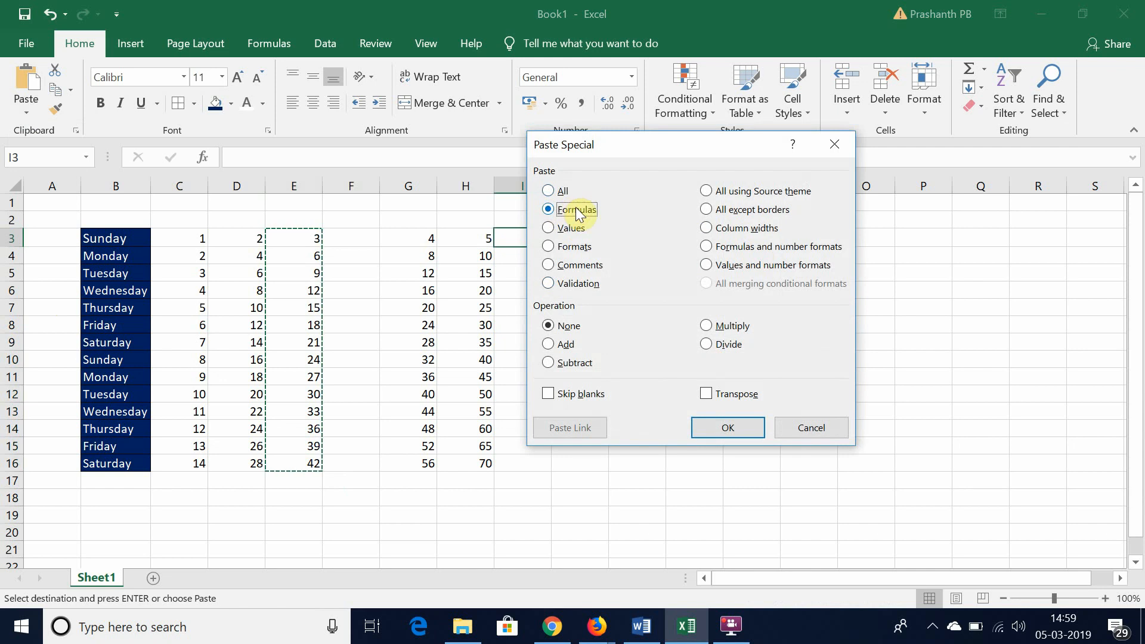
pyautogui.click(722, 428)
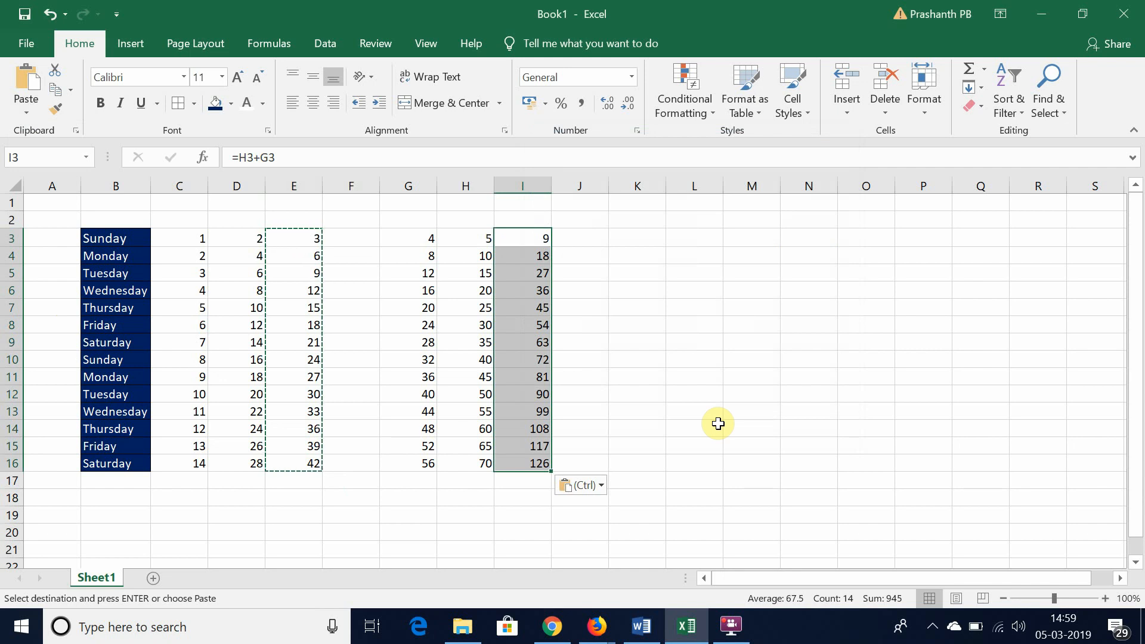
# - Examine the cell references in I3 and the pasted formulas in the cells below it in column I
pyautogui.press('Up')
pyautogui.press('Down')
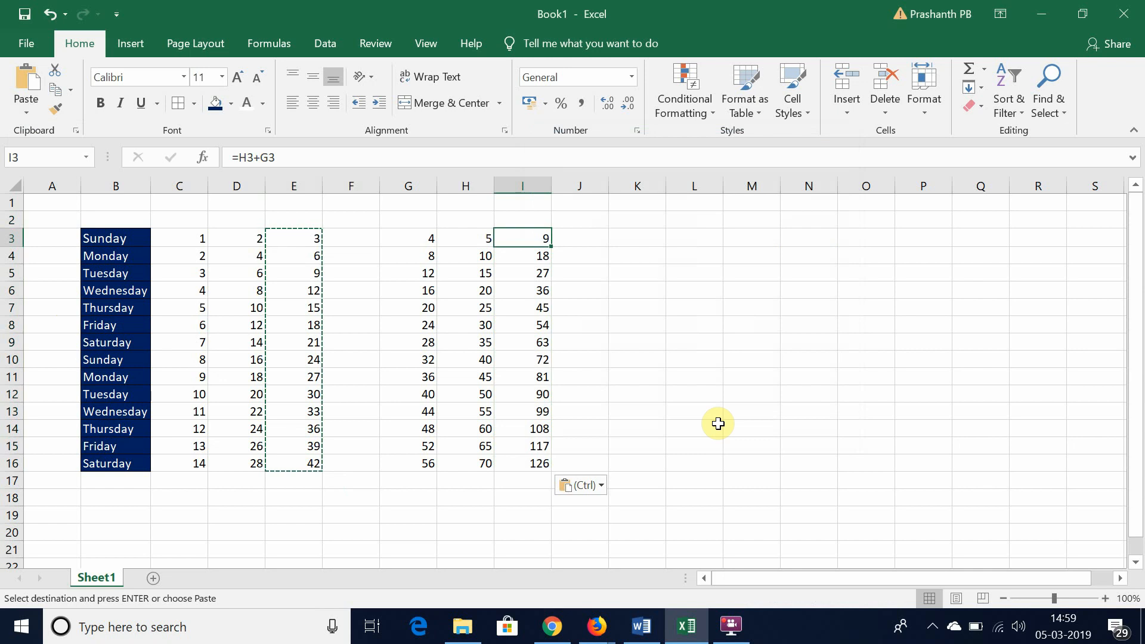
pyautogui.click(247, 158)
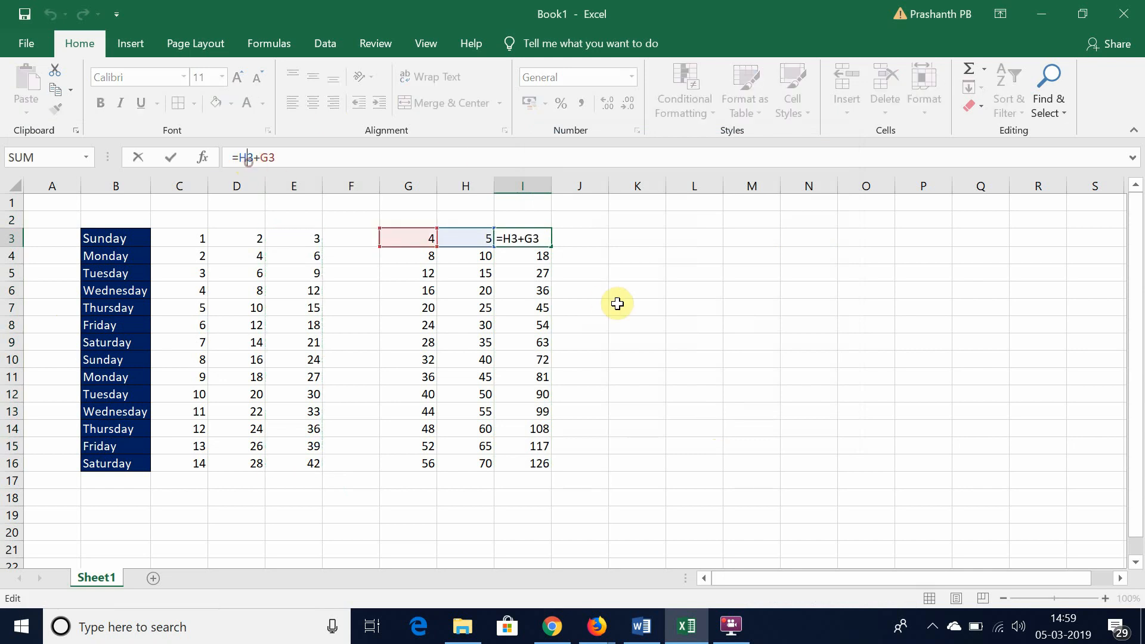
pyautogui.press('Return')
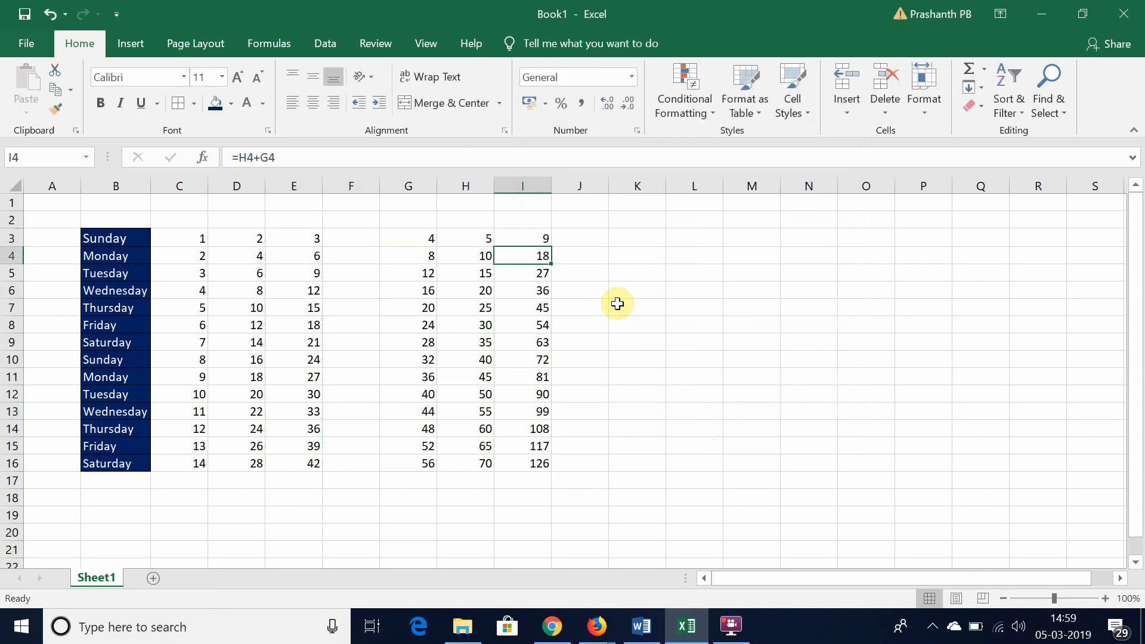
pyautogui.press('Up')
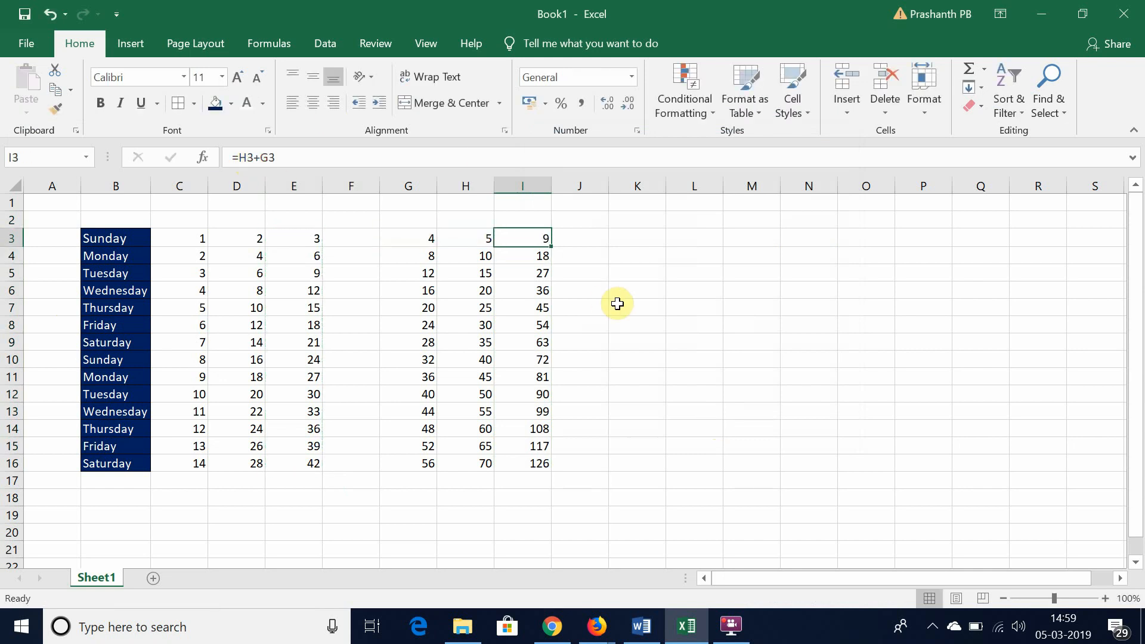
pyautogui.press('Down')
pyautogui.press('Down')
pyautogui.press('Down')
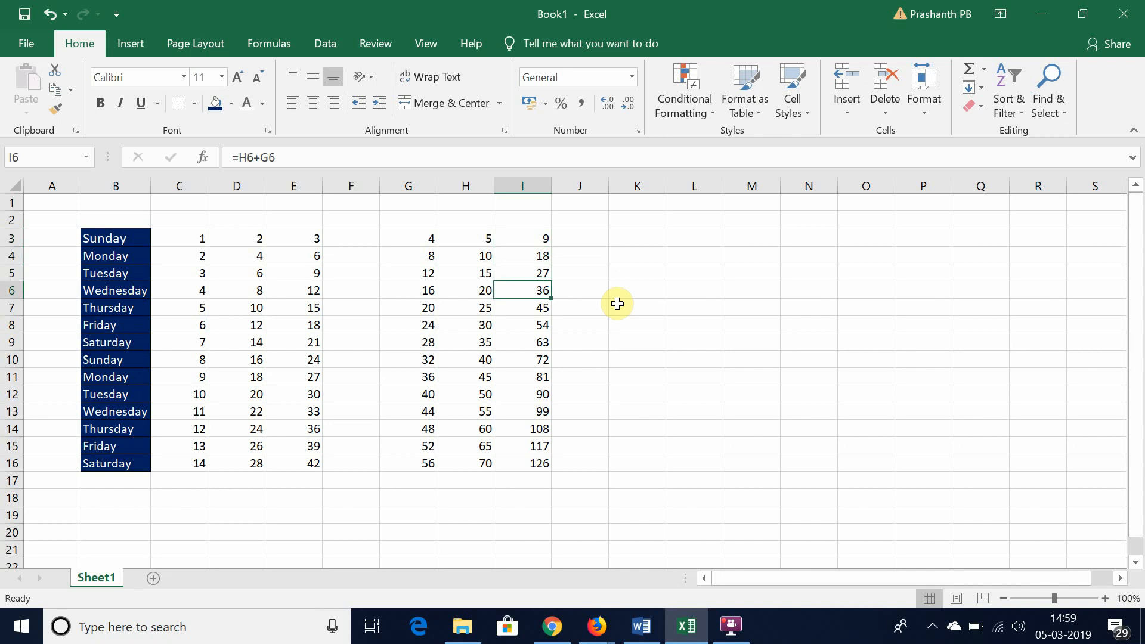
pyautogui.press('Up')
pyautogui.press('Up')
pyautogui.press('Up')
pyautogui.press('Down')
pyautogui.press('Down')
pyautogui.press('Down')
pyautogui.press('Down')
pyautogui.press('Down')
pyautogui.press('Down')
pyautogui.press('Down')
pyautogui.press('Down')
pyautogui.press('Down')
pyautogui.press('Down')
pyautogui.press('Down')
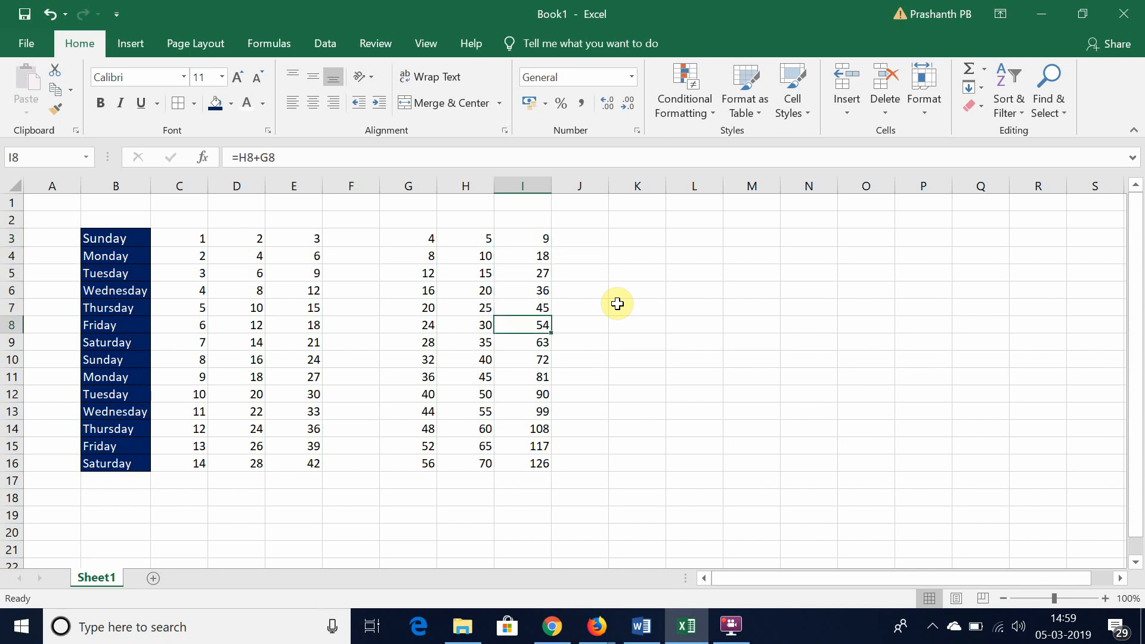
pyautogui.press('Up')
pyautogui.press('Up')
pyautogui.press('Up')
pyautogui.press('Up')
pyautogui.press('Up')
pyautogui.press('Up')
pyautogui.press('Up')
pyautogui.press('Up')
pyautogui.press('Up')
pyautogui.press('Up')
pyautogui.press('Up')
pyautogui.press('Up')
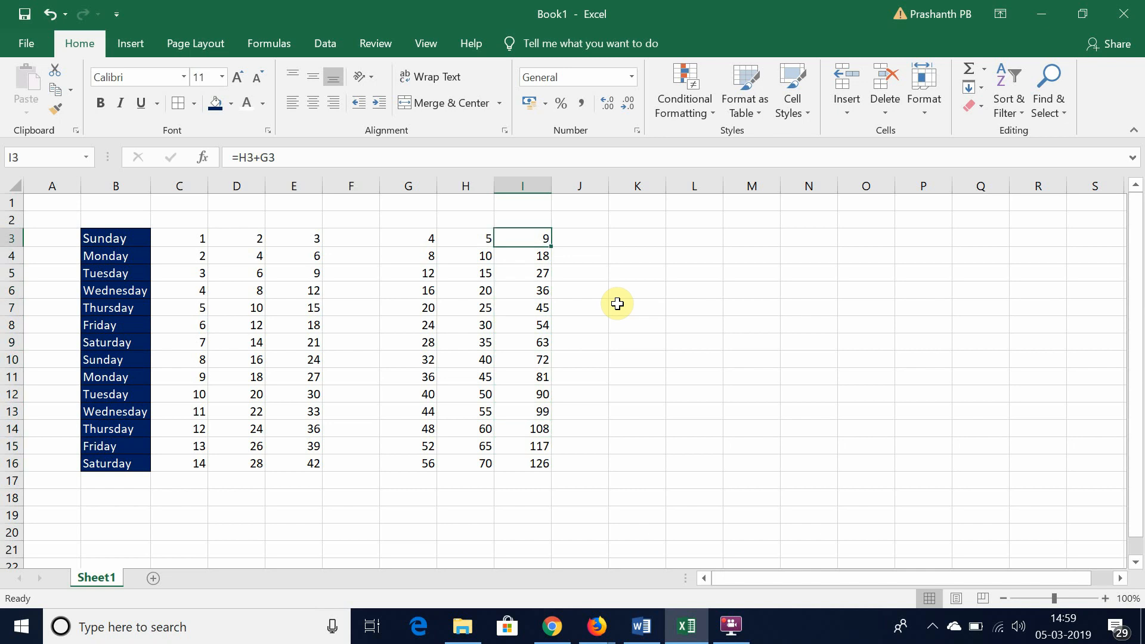
pyautogui.hotkey('ctrl', 'shift', 'Down')
pyautogui.hotkey('ctrl', 'c')
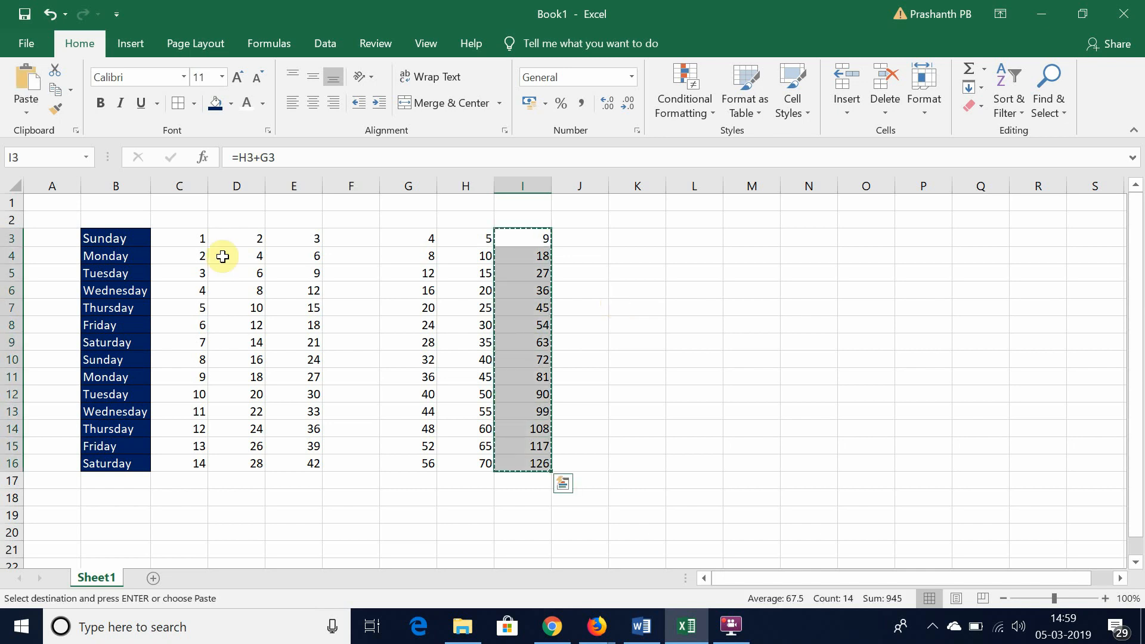
pyautogui.click(23, 113)
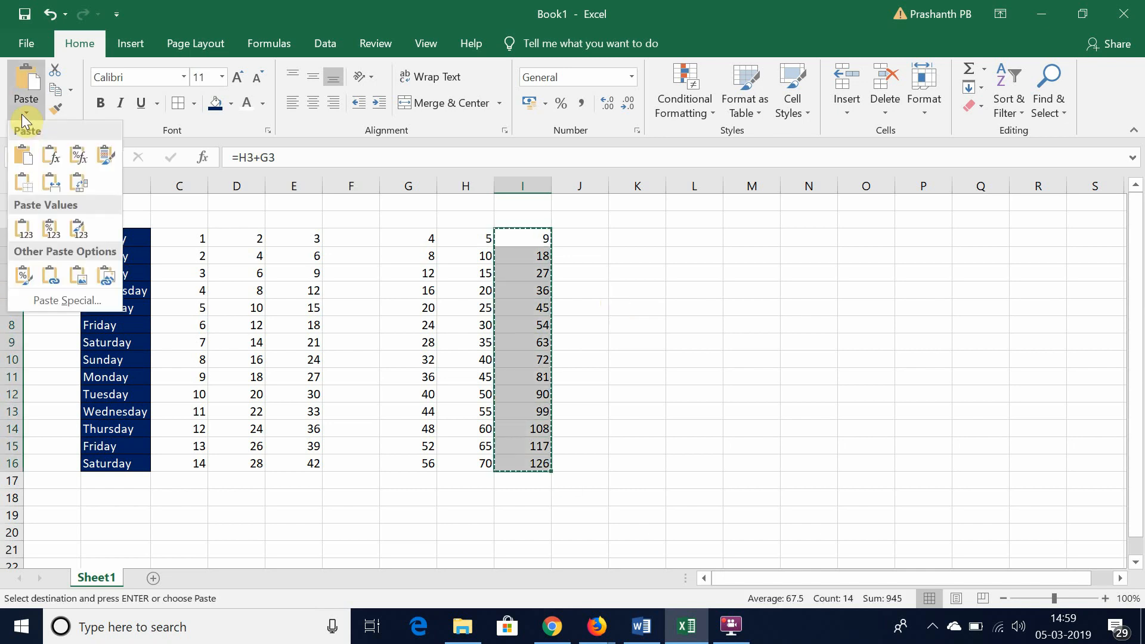
pyautogui.click(36, 298)
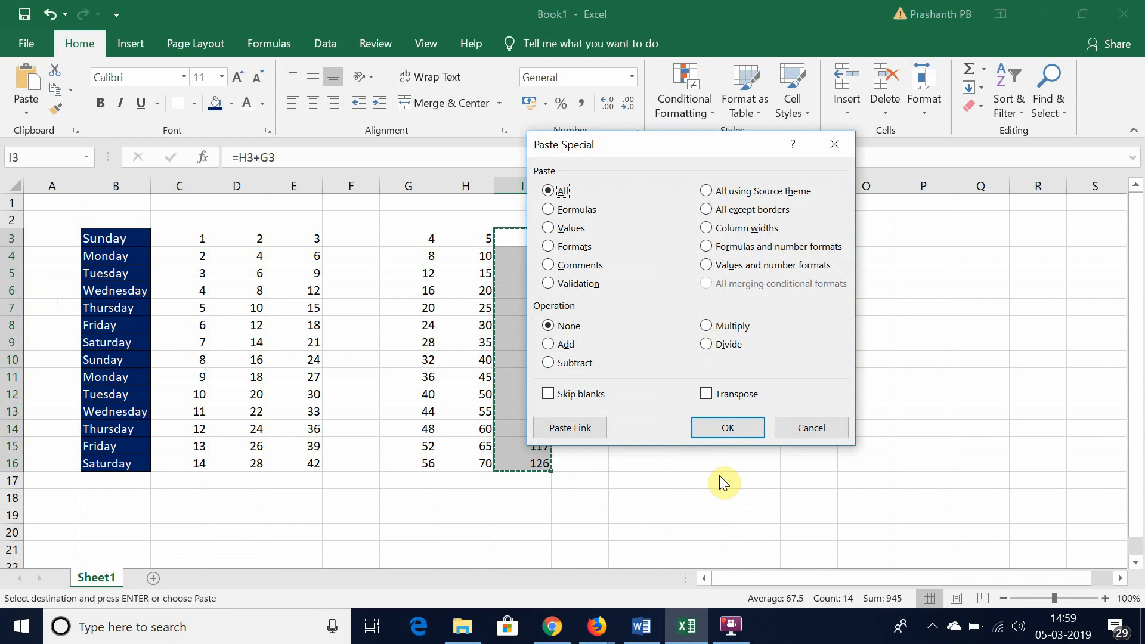
pyautogui.press('Return')
pyautogui.press('Escape')
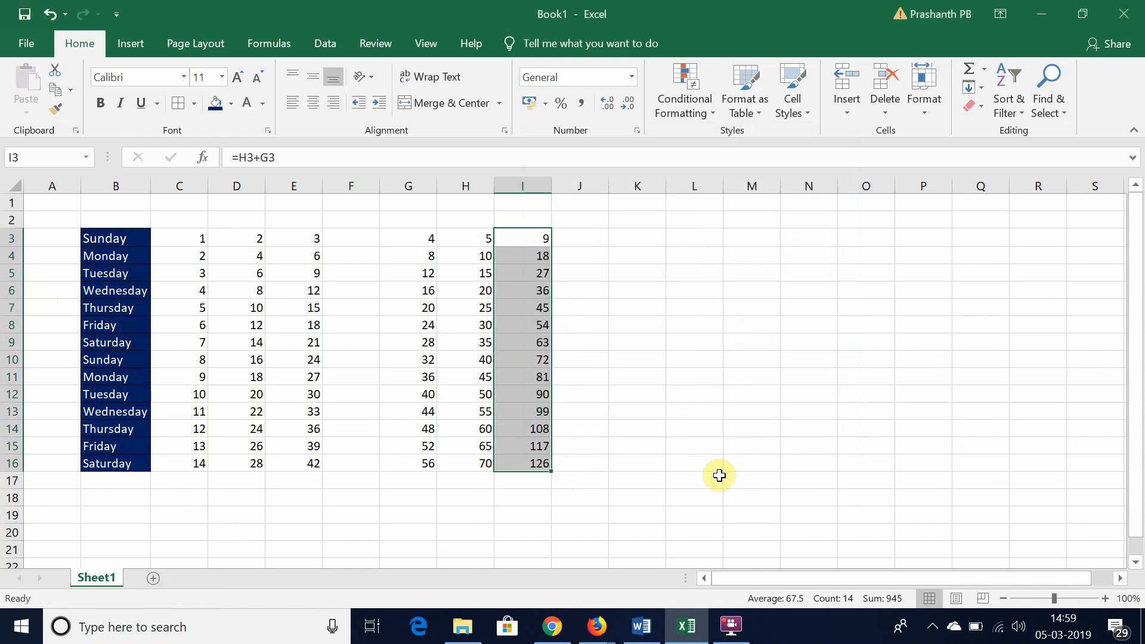
pyautogui.press('alt')
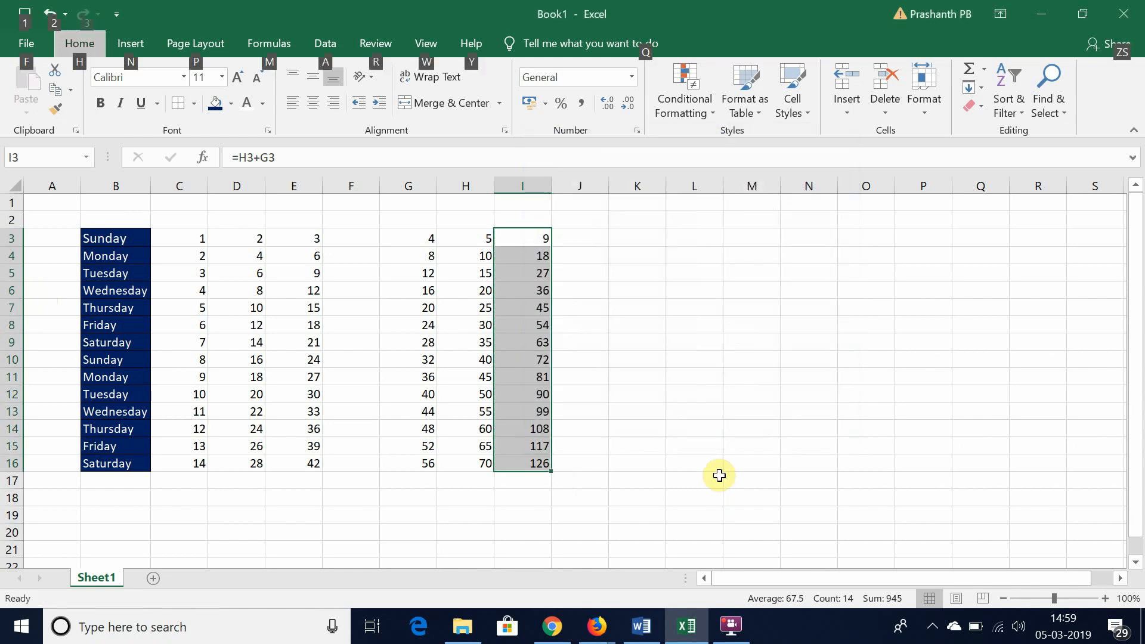
pyautogui.press('e')
pyautogui.press('Escape')
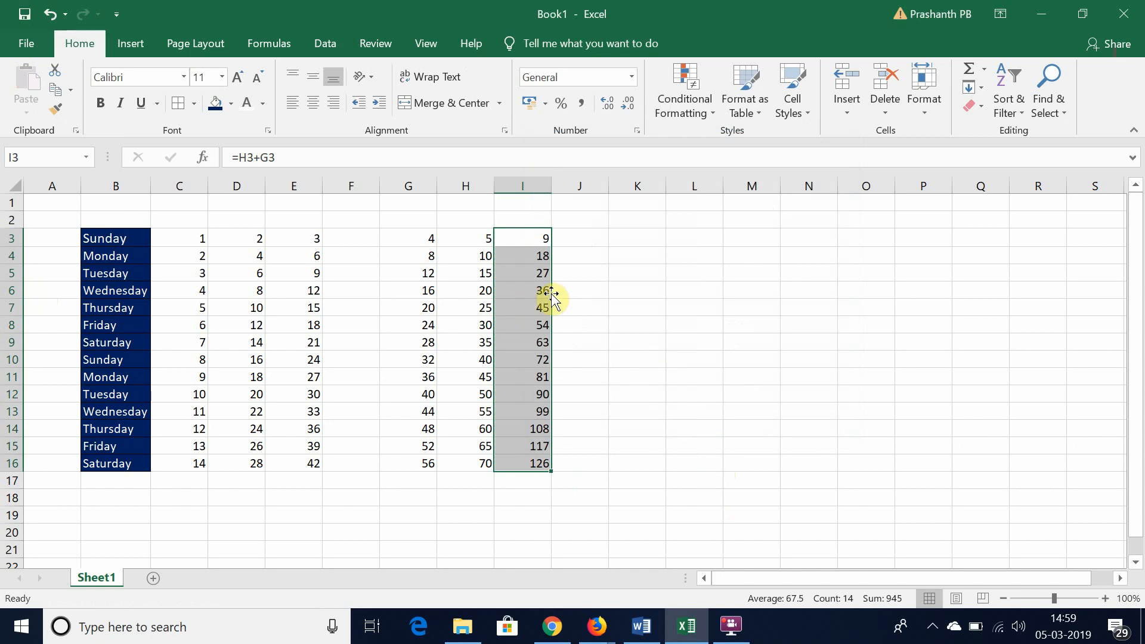
pyautogui.hotkey('ctrl', 'c')
pyautogui.hotkey('alt', 'e')
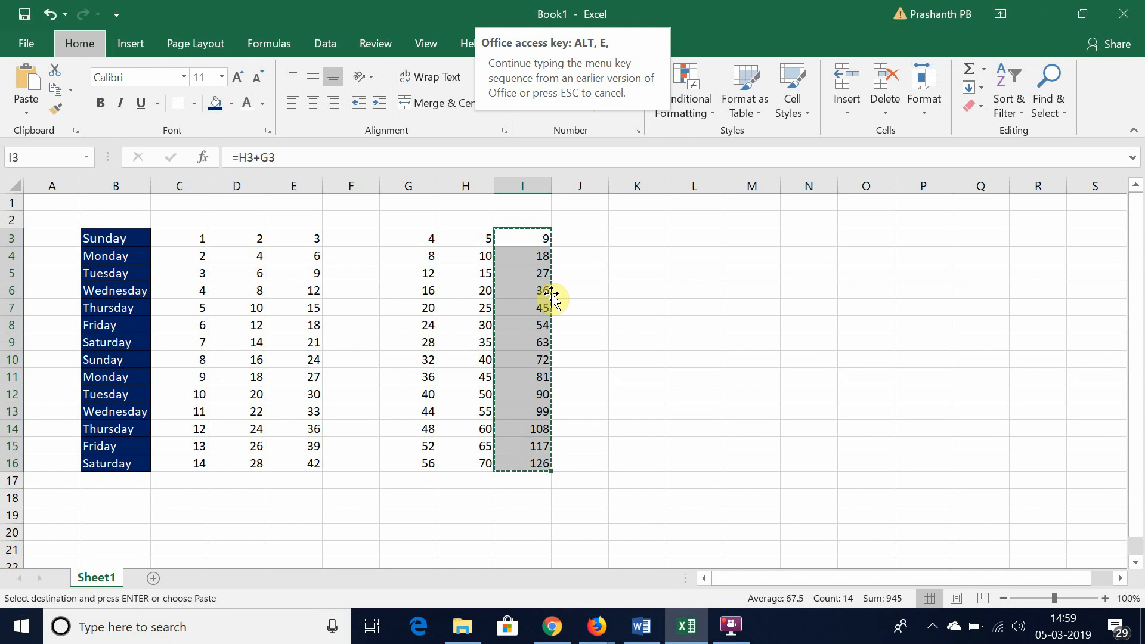
pyautogui.press('s')
pyautogui.press('Escape')
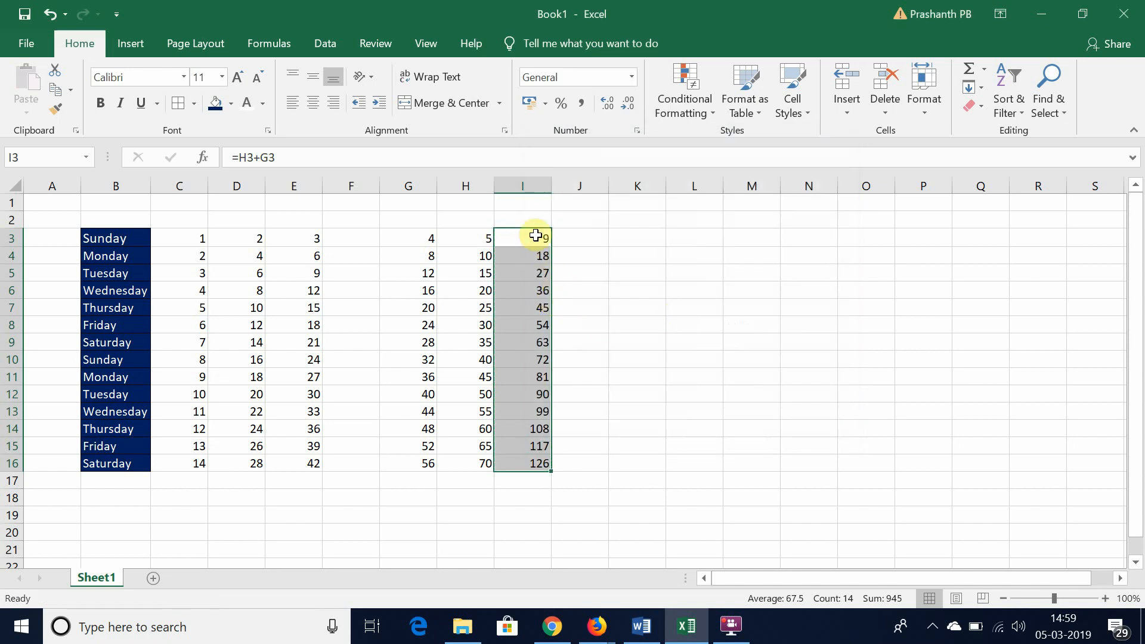
# - Try copying I3:I16 and pasting it over itself as values only with Paste Special
pyautogui.hotkey('ctrl', 'c')
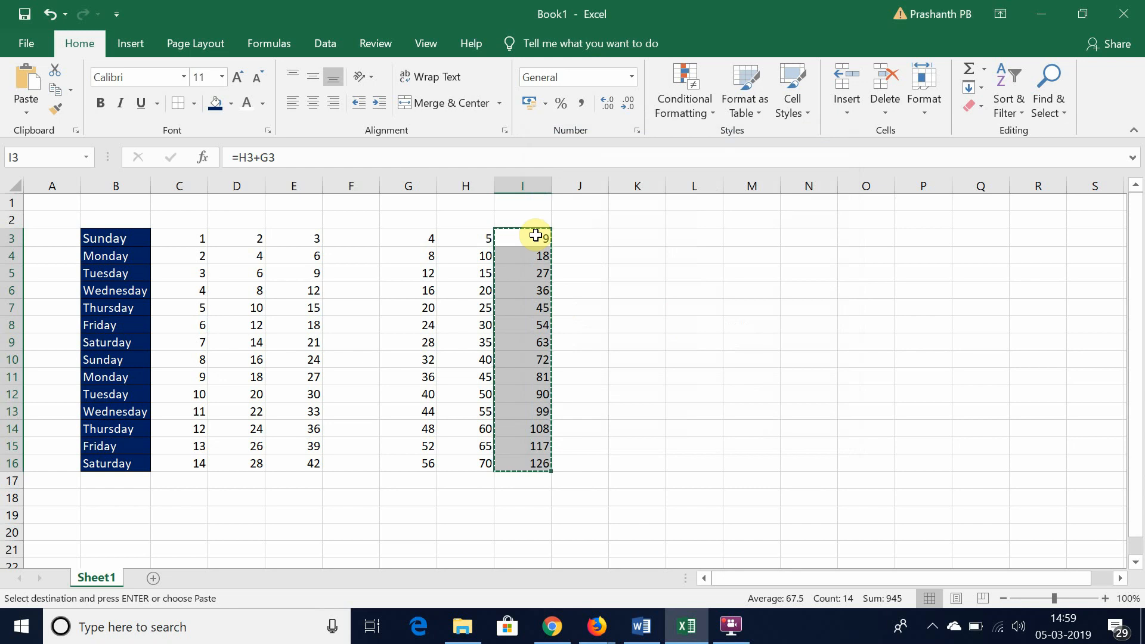
pyautogui.press('alt')
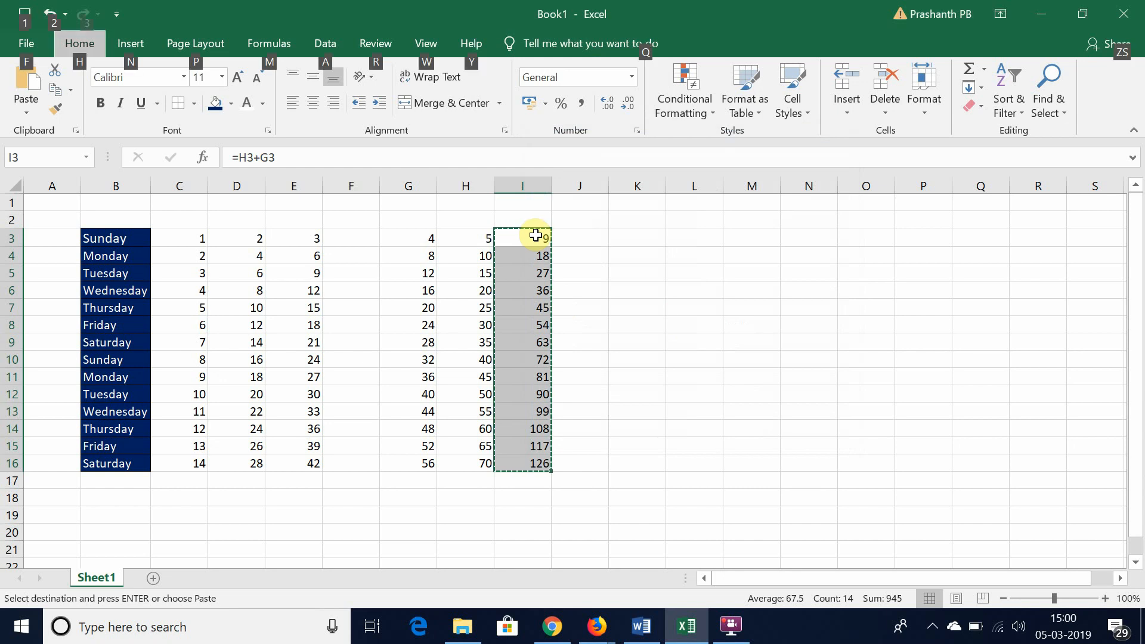
pyautogui.press('e')
pyautogui.press('s')
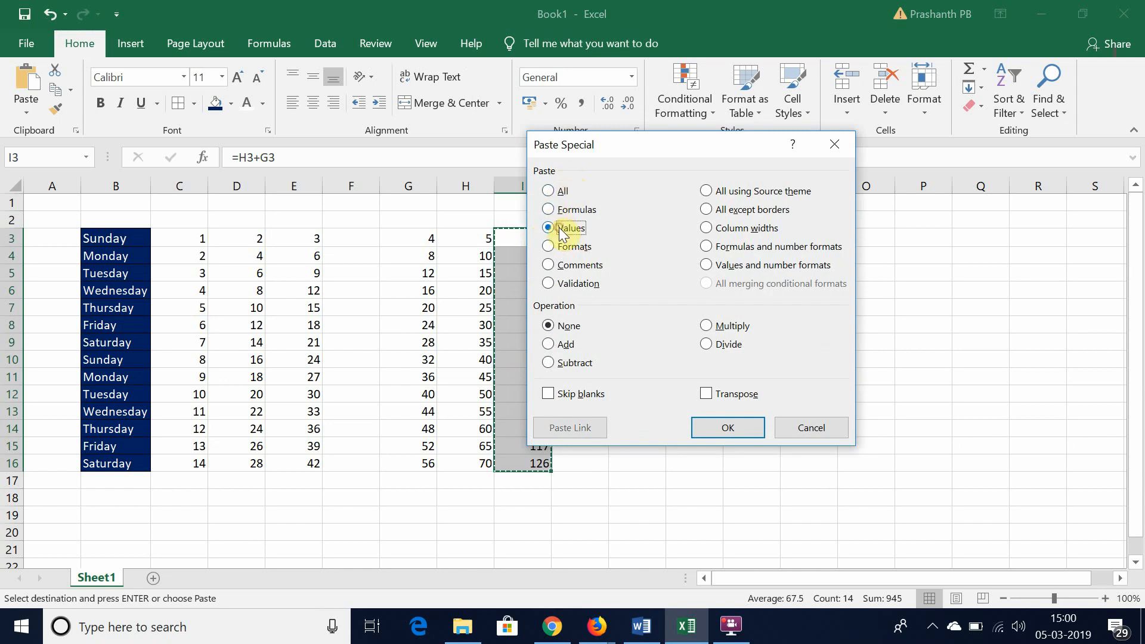
pyautogui.click(741, 435)
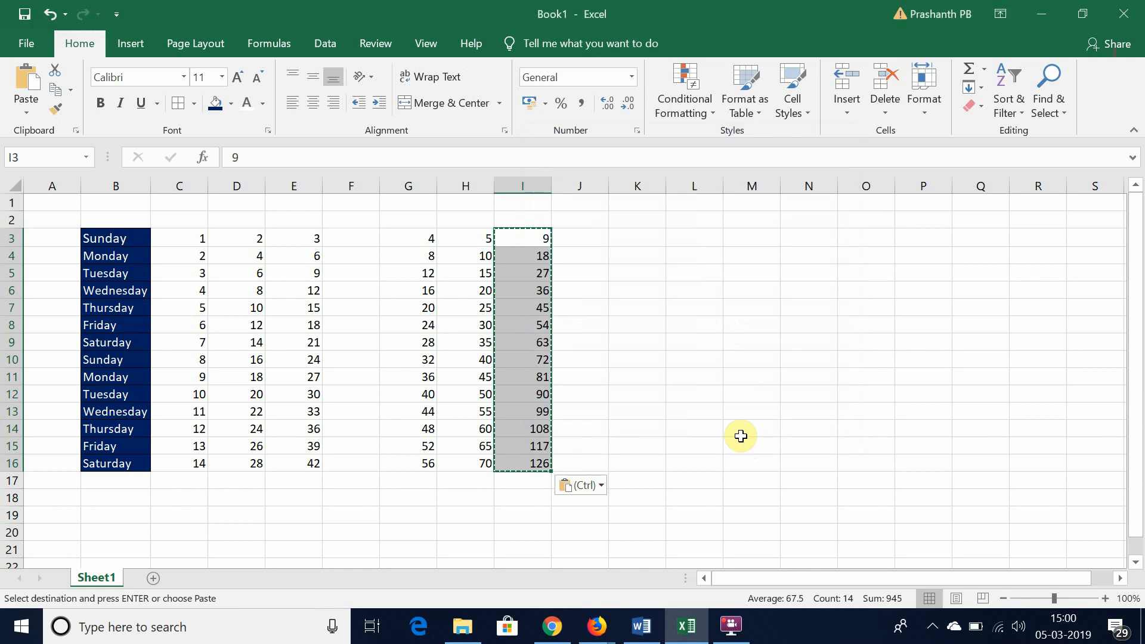
# - Check the contents of the pasted cells in column I, and undo the values paste
pyautogui.click(523, 256)
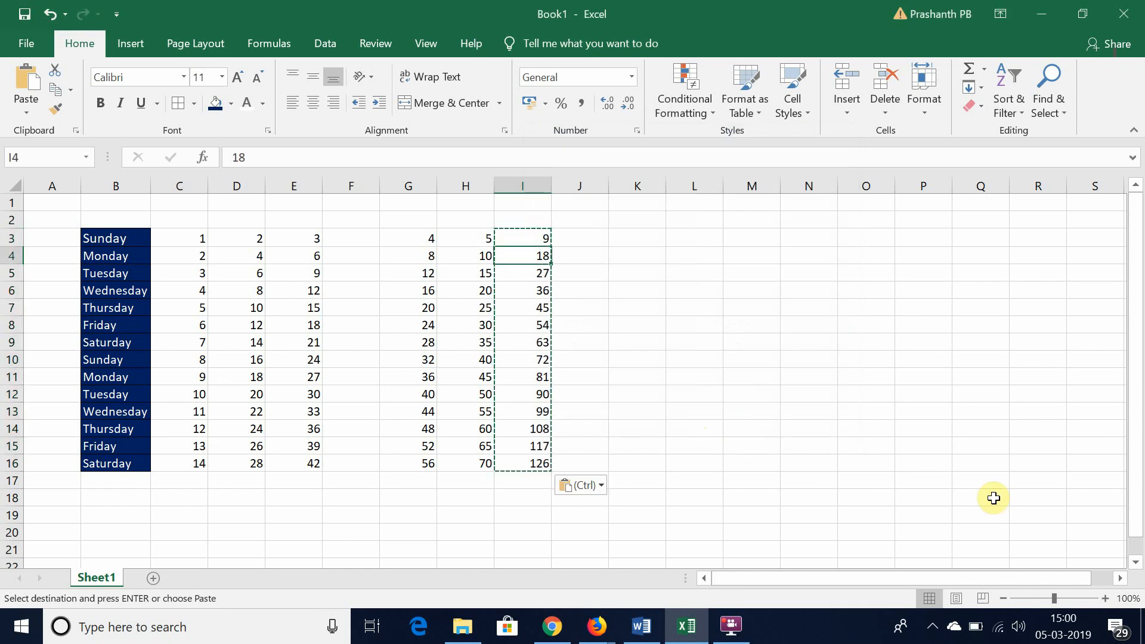
pyautogui.press('Down')
pyautogui.press('Down')
pyautogui.press('Down')
pyautogui.press('Down')
pyautogui.press('Down')
pyautogui.press('Down')
pyautogui.press('Down')
pyautogui.press('Down')
pyautogui.press('Down')
pyautogui.press('Down')
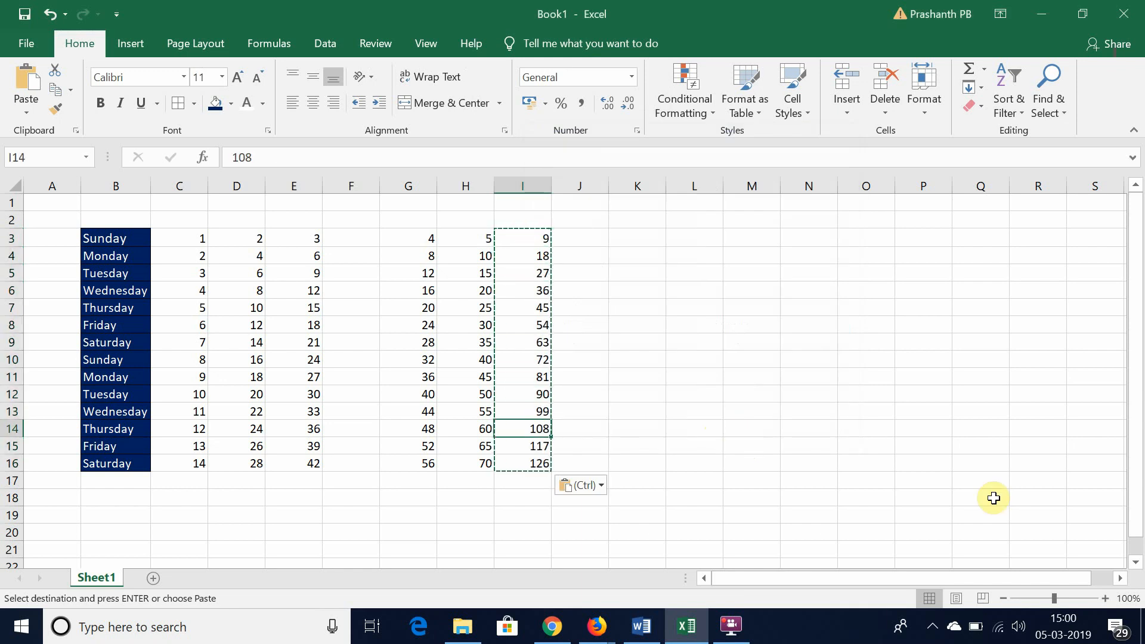
pyautogui.press('Down')
pyautogui.press('Down')
pyautogui.press('Down')
pyautogui.hotkey('ctrl', 'z')
# - Examine the contents of each cell in I3:I16 for formulas, ending back at I3
pyautogui.press('Up')
pyautogui.press('Up')
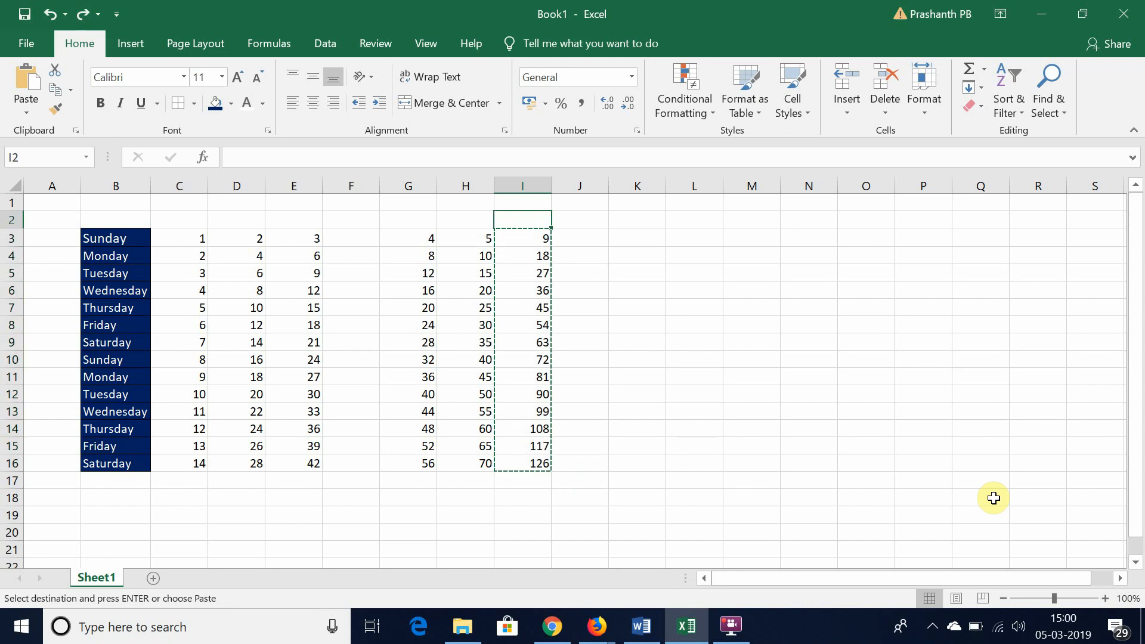
pyautogui.press('Down')
pyautogui.press('Down')
pyautogui.press('Down')
pyautogui.press('Down')
pyautogui.press('Down')
pyautogui.press('Down')
pyautogui.press('Down')
pyautogui.press('Down')
pyautogui.press('Down')
pyautogui.press('Down')
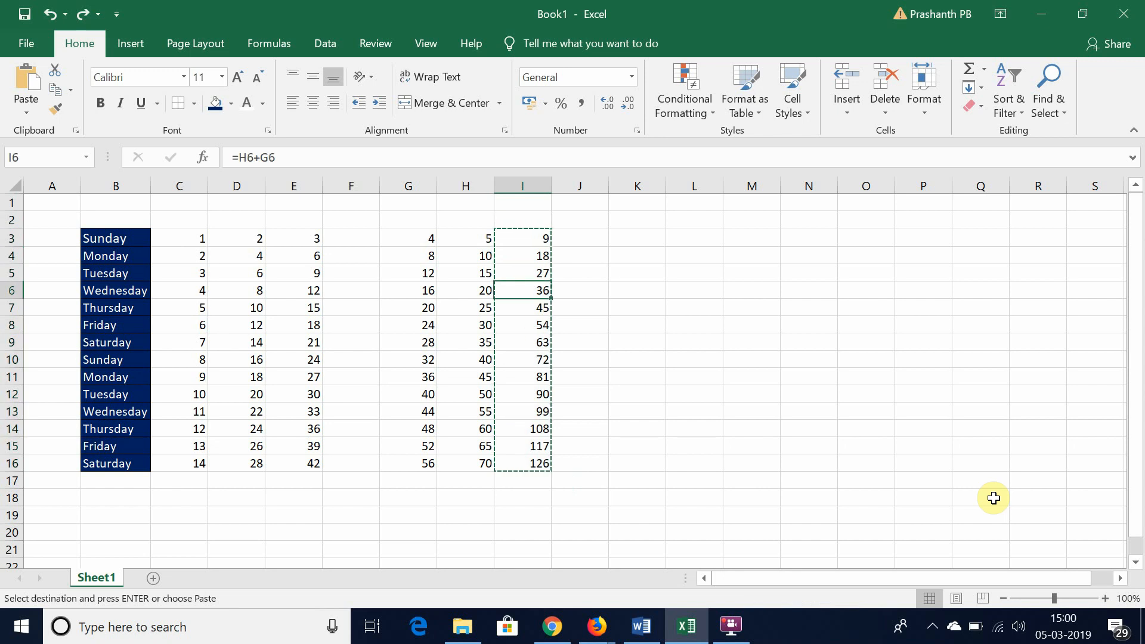
pyautogui.press('Down')
pyautogui.press('Down')
pyautogui.press('Down')
pyautogui.press('Down')
pyautogui.press('Down')
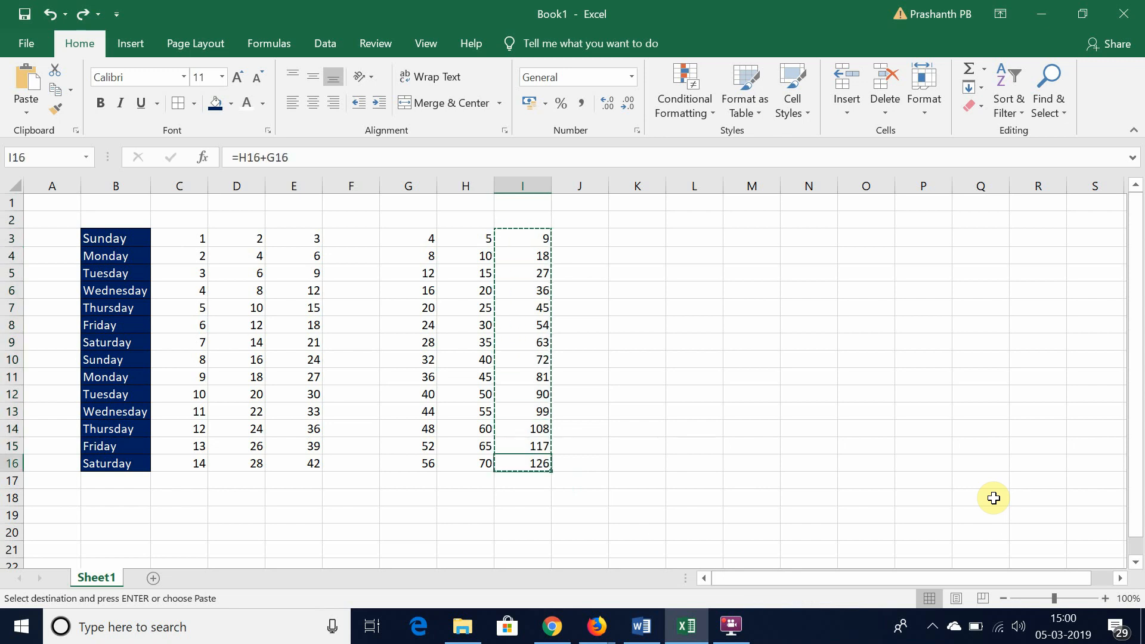
pyautogui.press('Up')
pyautogui.press('Up')
pyautogui.press('Up')
pyautogui.press('Up')
pyautogui.press('Up')
pyautogui.press('Up')
pyautogui.press('Up')
pyautogui.press('Up')
pyautogui.press('Up')
pyautogui.press('Up')
pyautogui.press('Up')
pyautogui.press('Up')
pyautogui.press('Up')
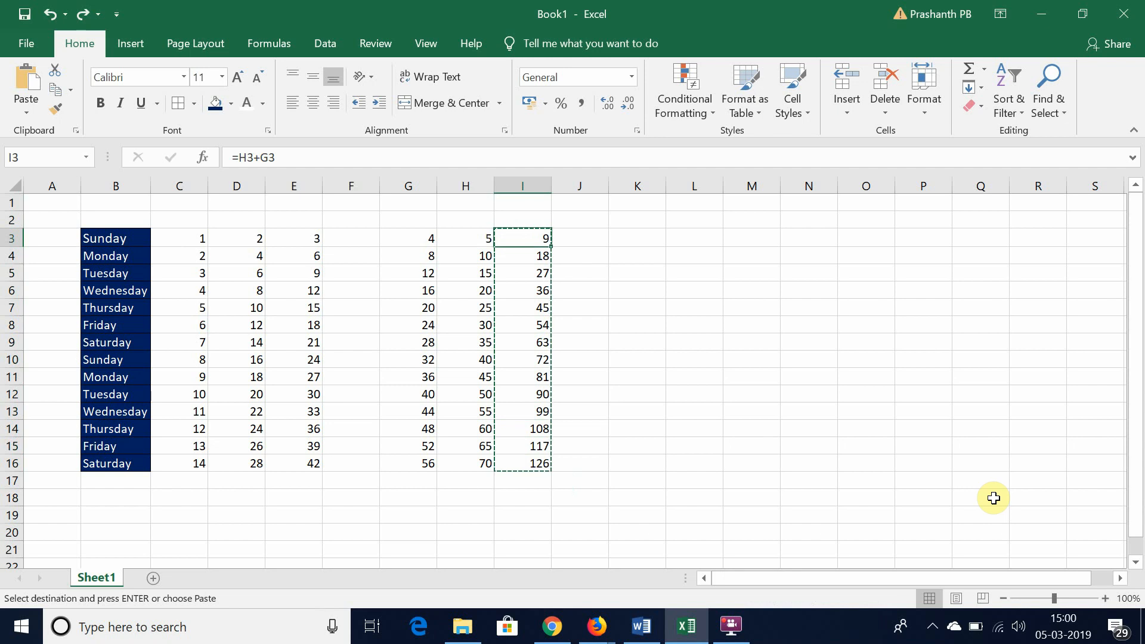
# - Replace the formulas in I3:I16 with values by pasting the copied range over itself using the Values option of Paste Special
pyautogui.hotkey('ctrl', 'shift', 'Down')
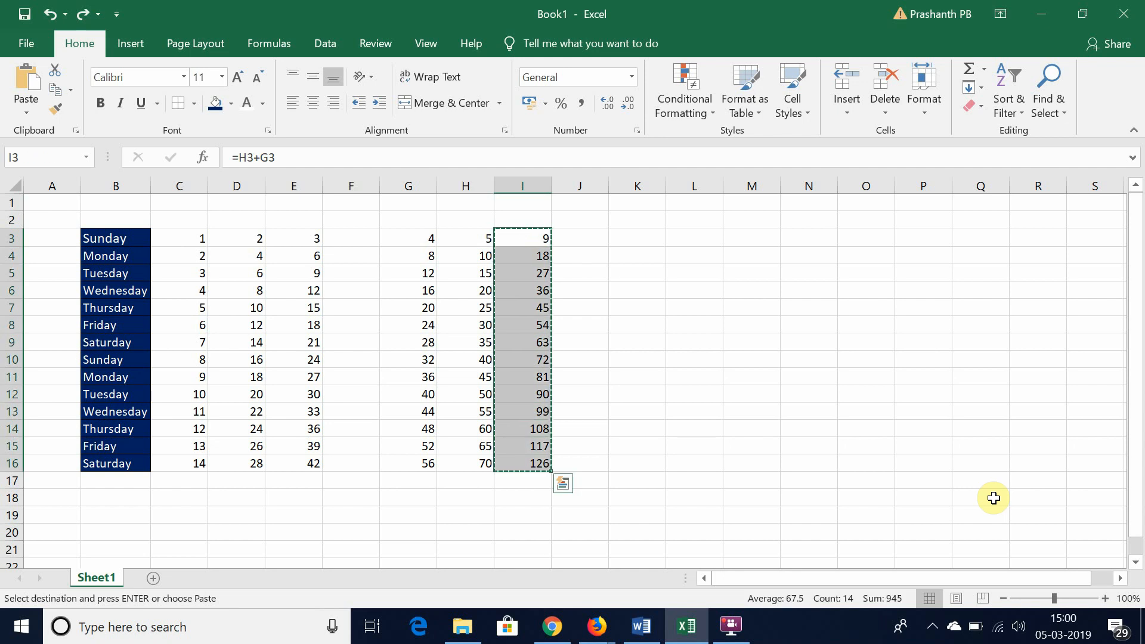
pyautogui.press('alt')
pyautogui.press('e')
pyautogui.press('s')
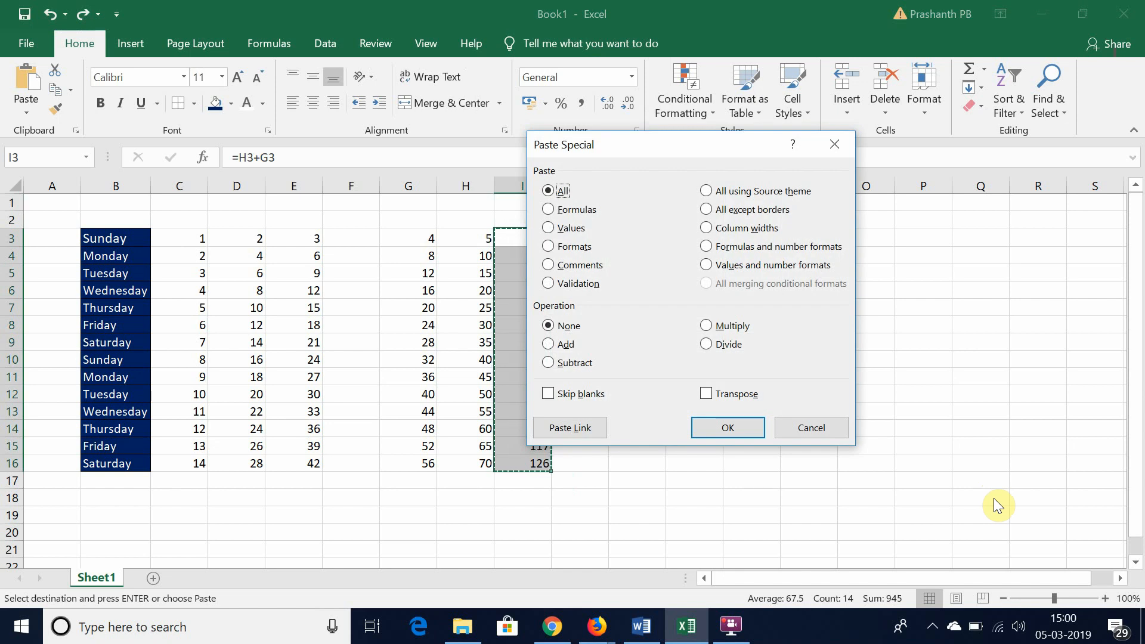
pyautogui.click(566, 228)
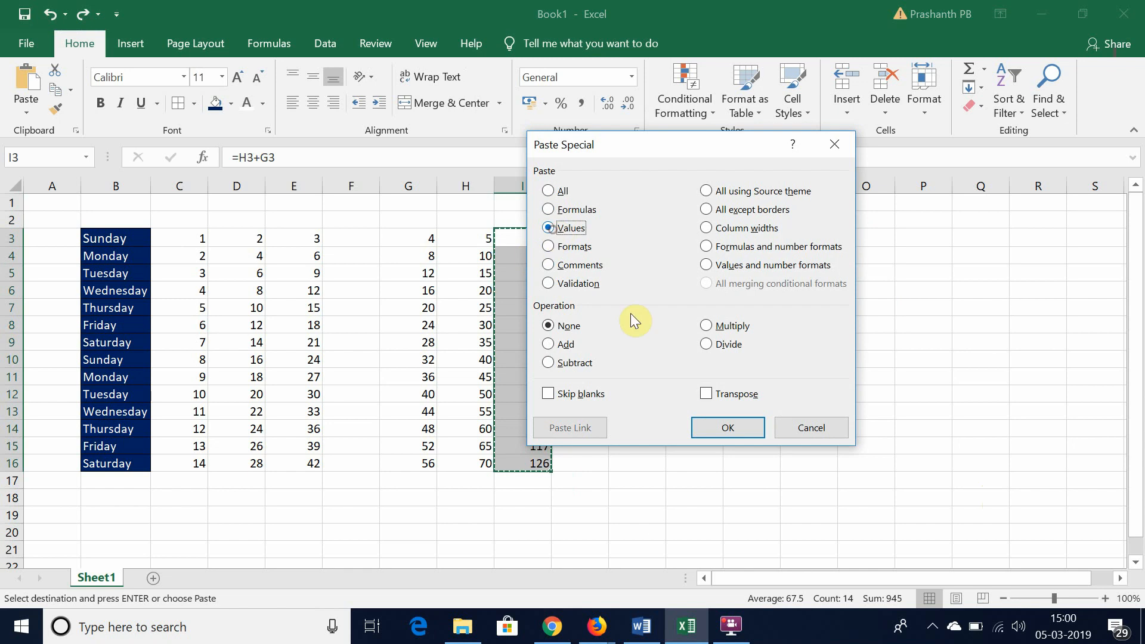
pyautogui.click(720, 432)
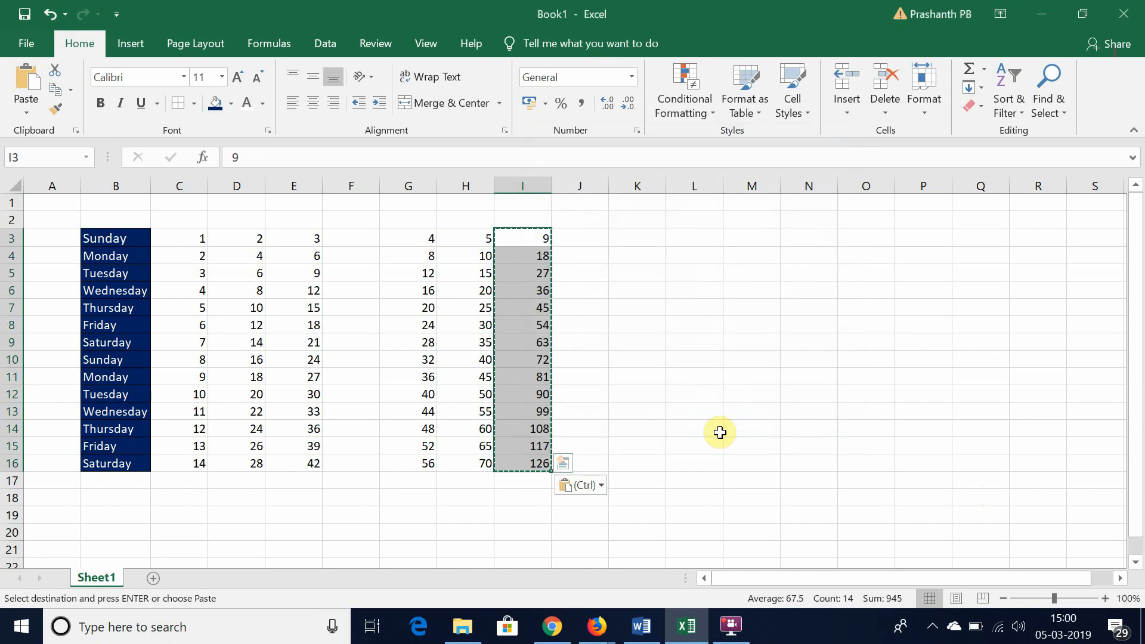
# - Examine the contents of I3, I5 and the cells below in column I to see whether they hold formulas or values
pyautogui.click(537, 246)
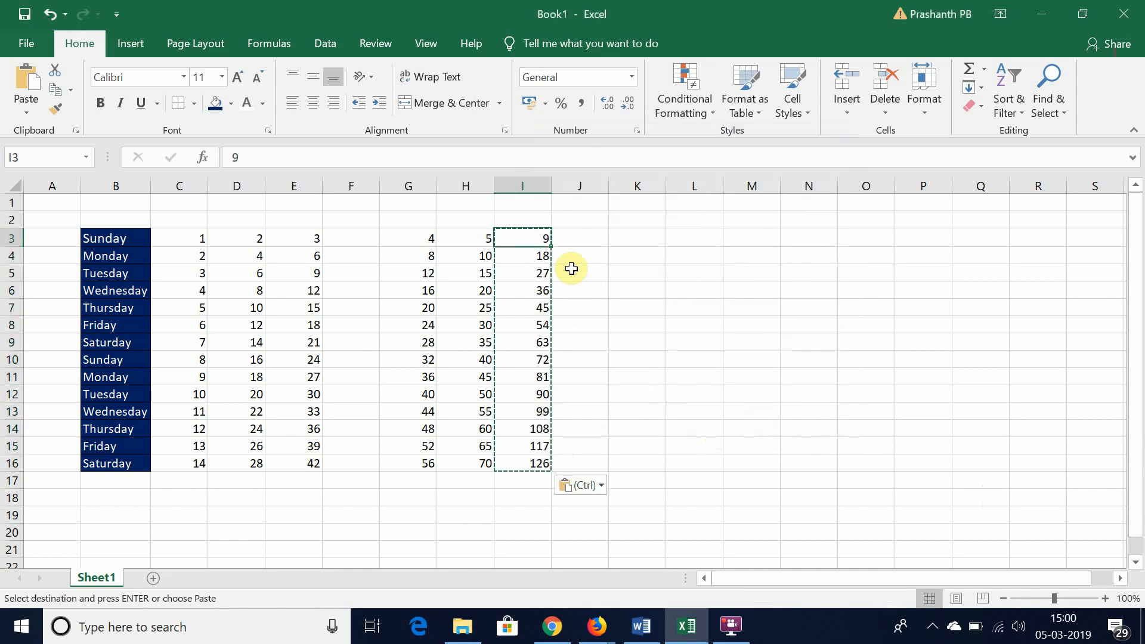
pyautogui.press('Down')
pyautogui.press('Down')
pyautogui.moveTo(275, 158); pyautogui.dragTo(166, 149)
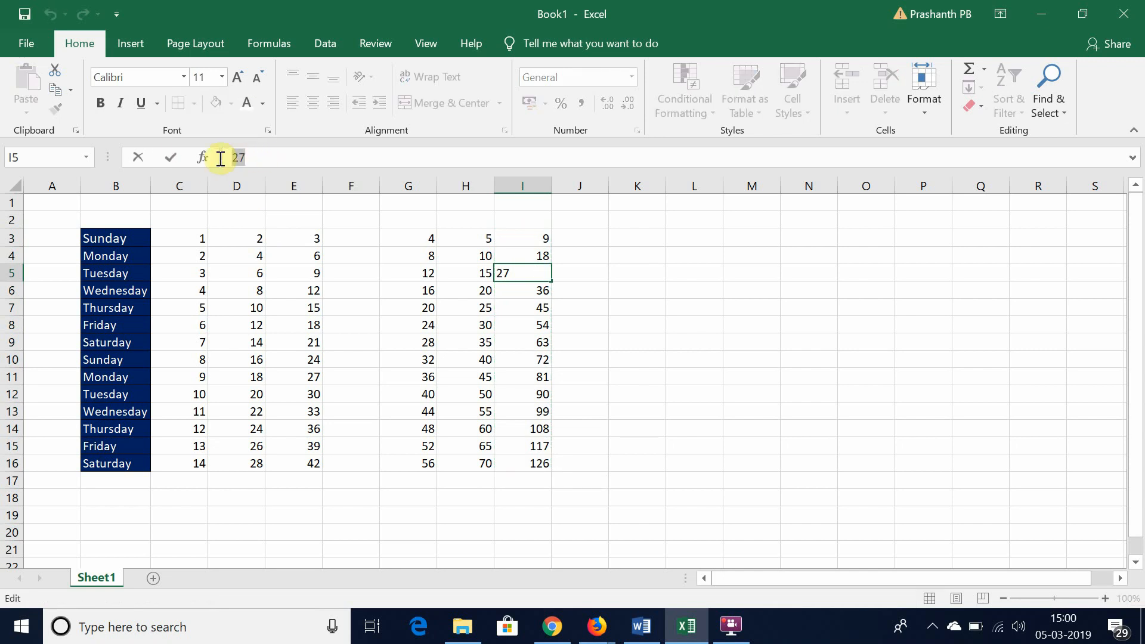
pyautogui.press('Return')
pyautogui.press('Down')
pyautogui.press('Down')
pyautogui.press('Down')
pyautogui.press('Down')
pyautogui.press('Down')
pyautogui.press('Down')
pyautogui.press('Down')
pyautogui.press('Down')
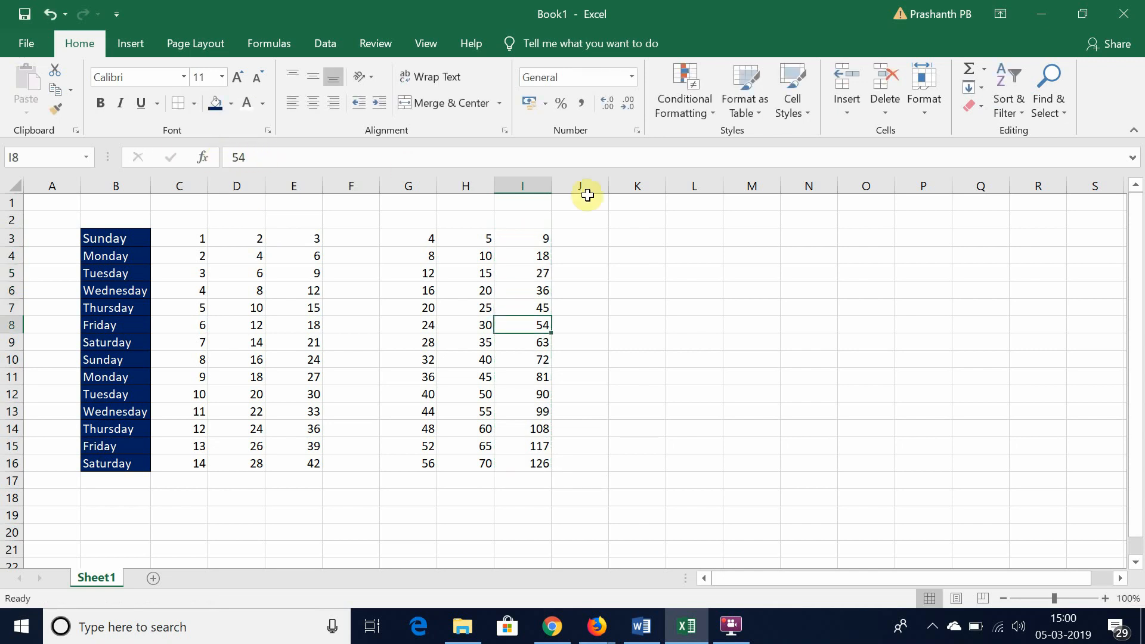
pyautogui.press('Down')
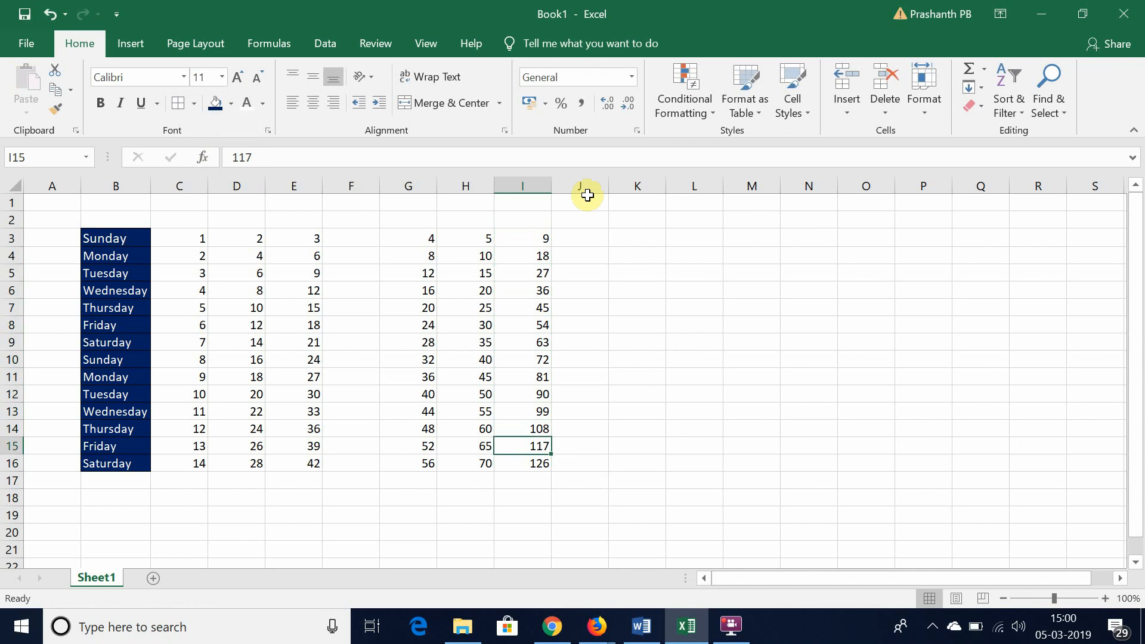
pyautogui.press('Up')
pyautogui.press('Up')
# - Copy the weekday cells B3:B16
pyautogui.moveTo(527, 238); pyautogui.dragTo(533, 464)
pyautogui.moveTo(117, 237); pyautogui.dragTo(179, 460)
pyautogui.hotkey('ctrl', 'c')
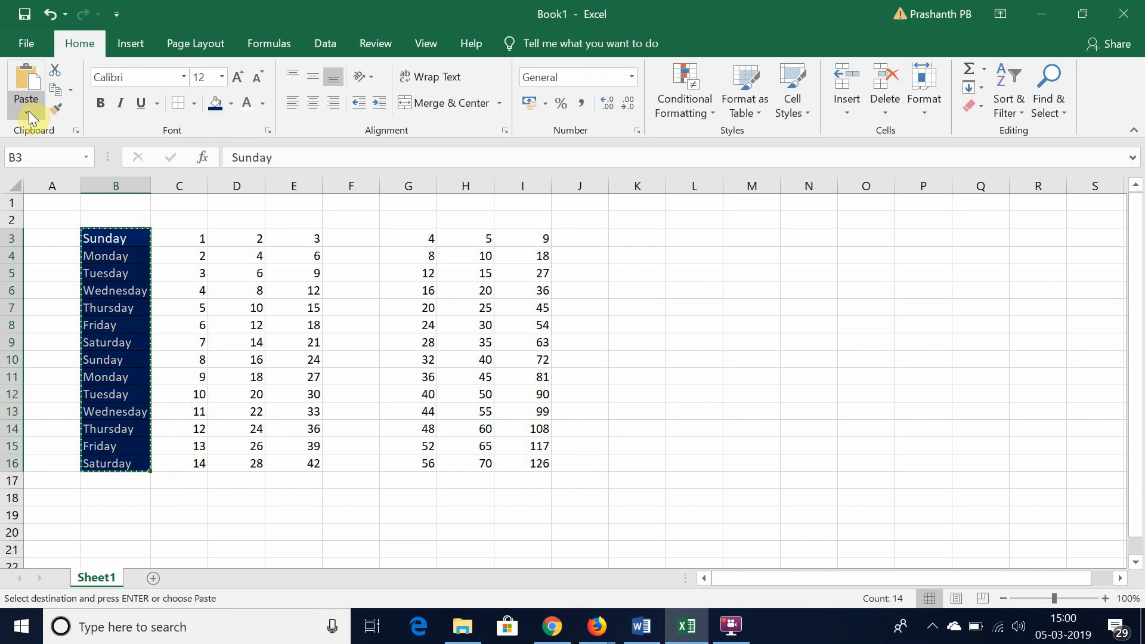
pyautogui.click(29, 111)
pyautogui.click(60, 298)
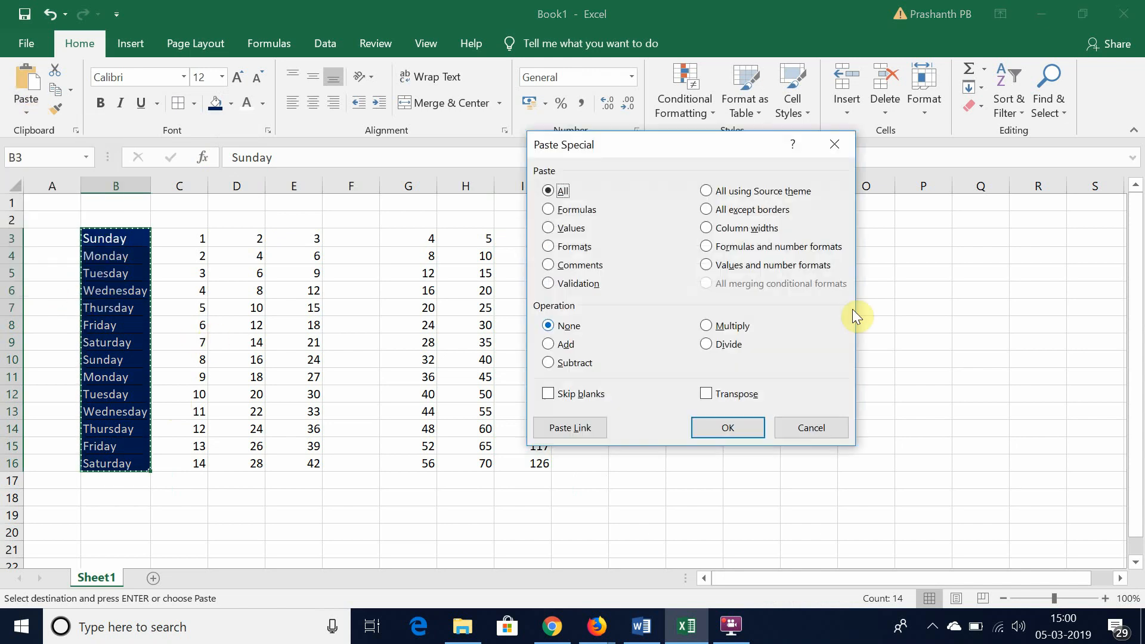
pyautogui.click(576, 251)
pyautogui.press('Return')
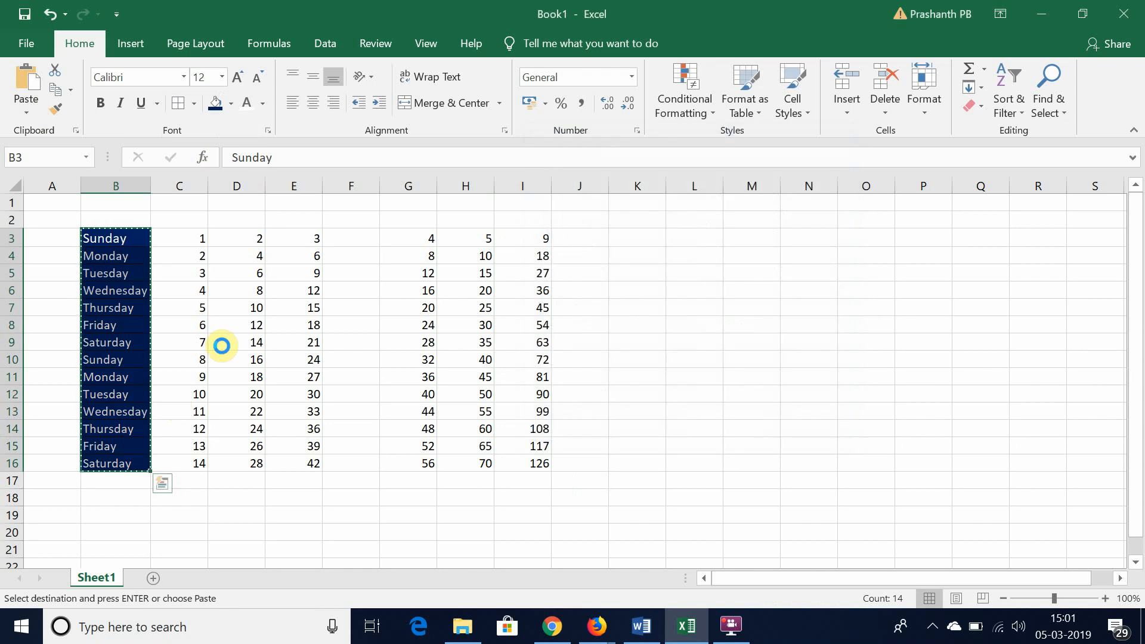
# - Apply only the formats of the copied weekday cells to I3:I16 with Paste Special
pyautogui.moveTo(531, 237); pyautogui.dragTo(531, 465)
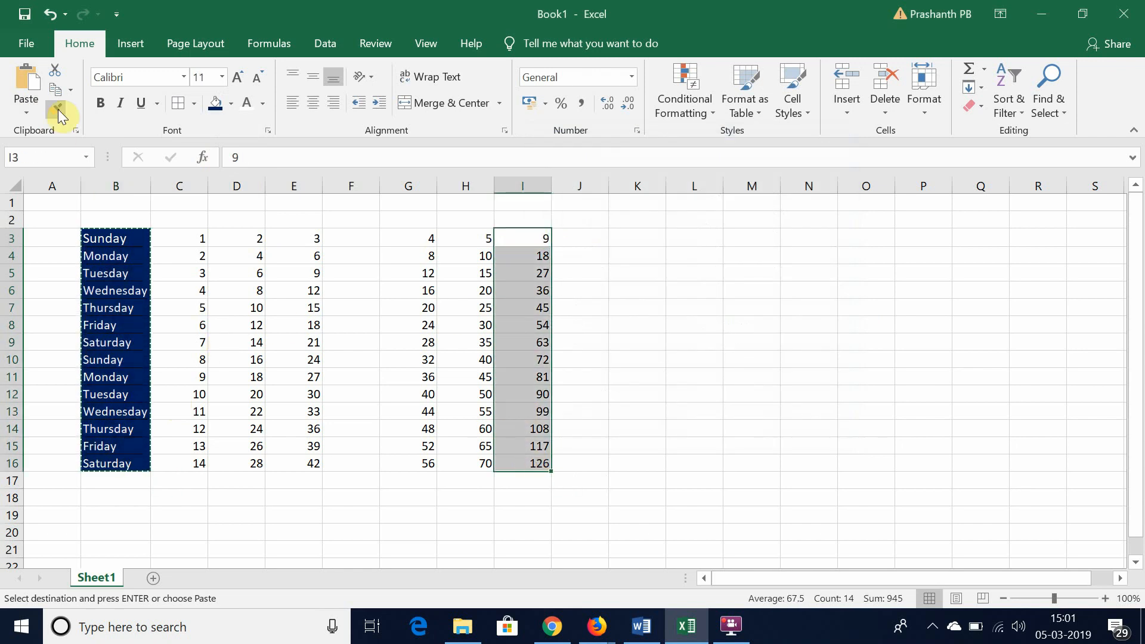
pyautogui.click(24, 115)
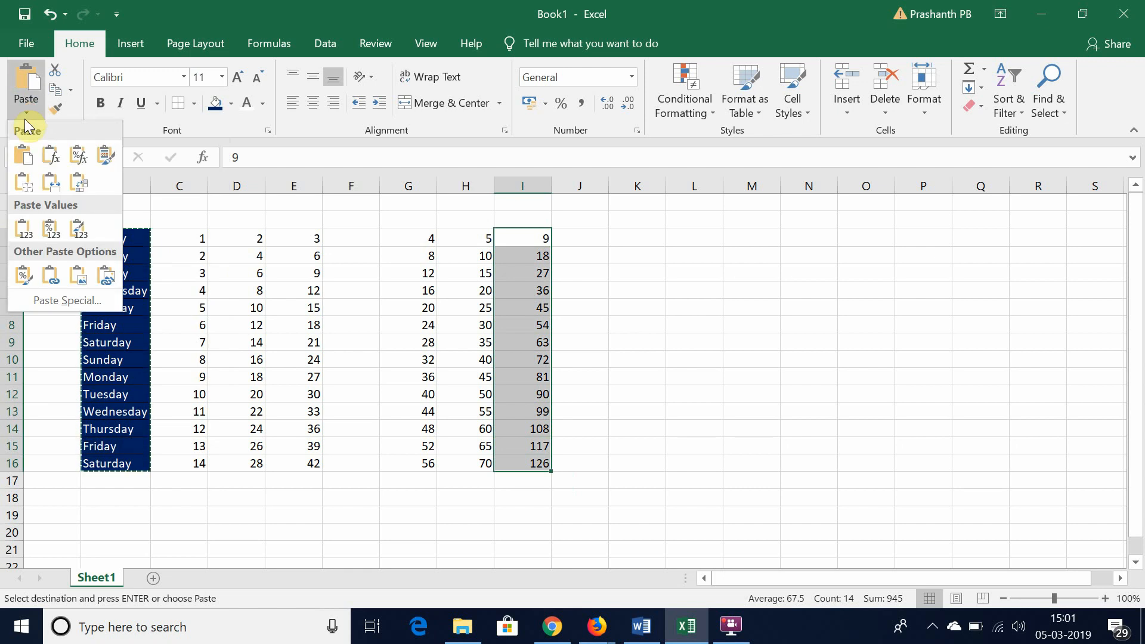
pyautogui.click(64, 303)
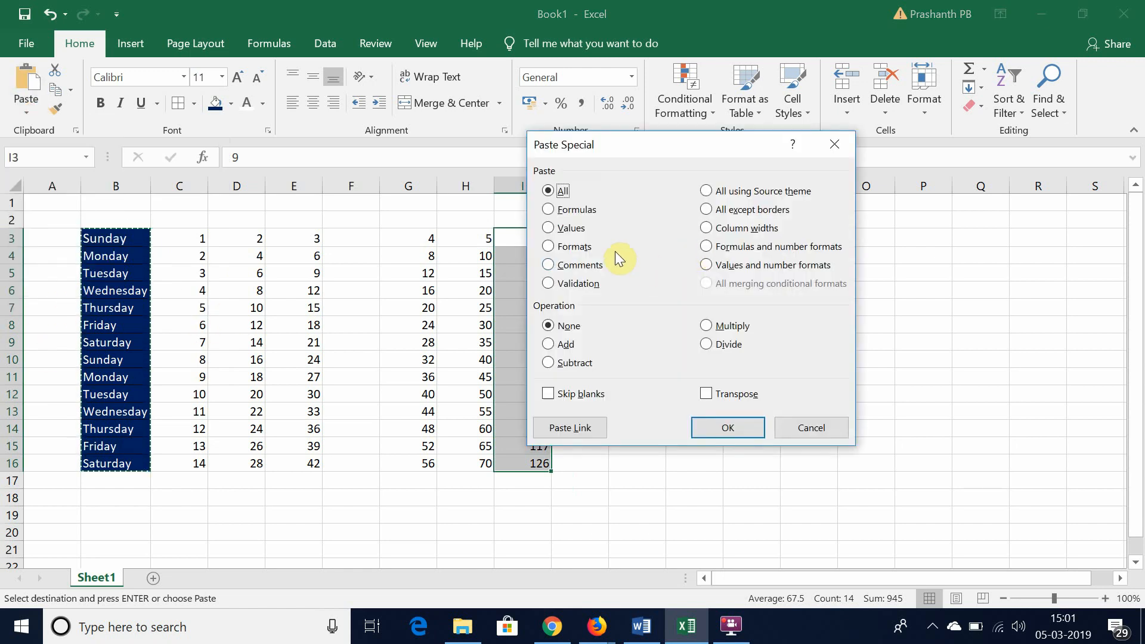
pyautogui.click(574, 248)
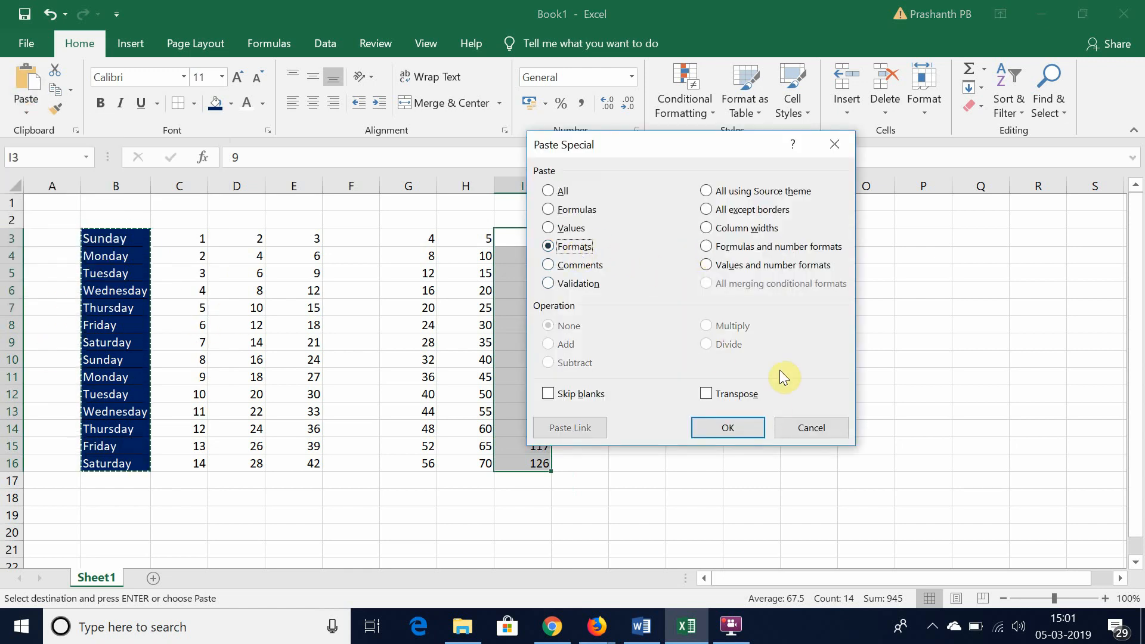
pyautogui.click(728, 425)
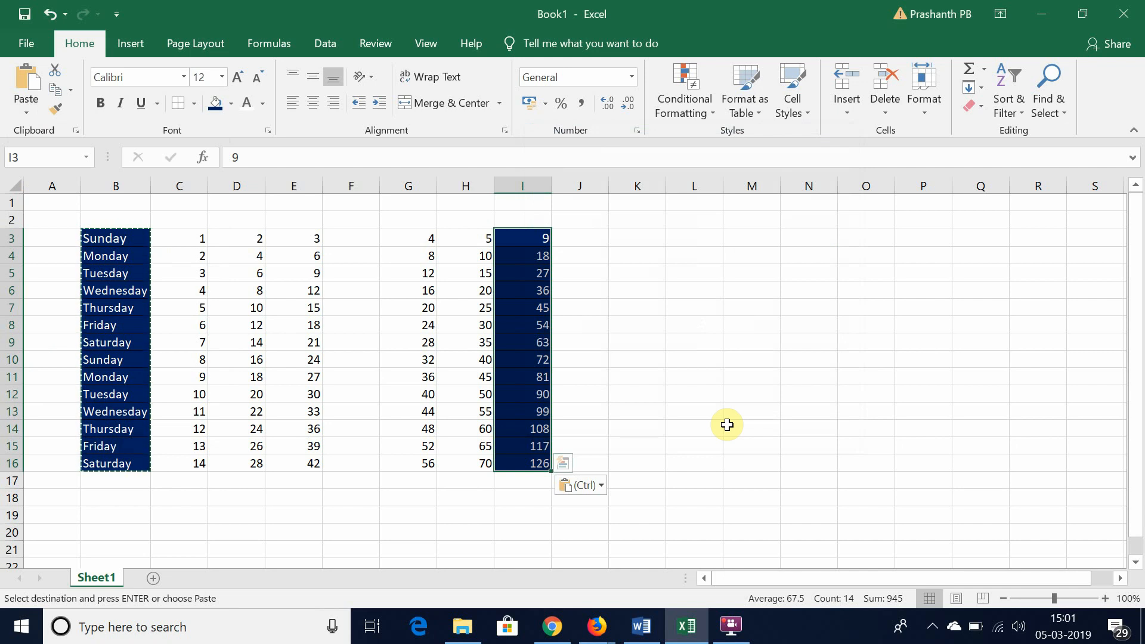
pyautogui.click(126, 257)
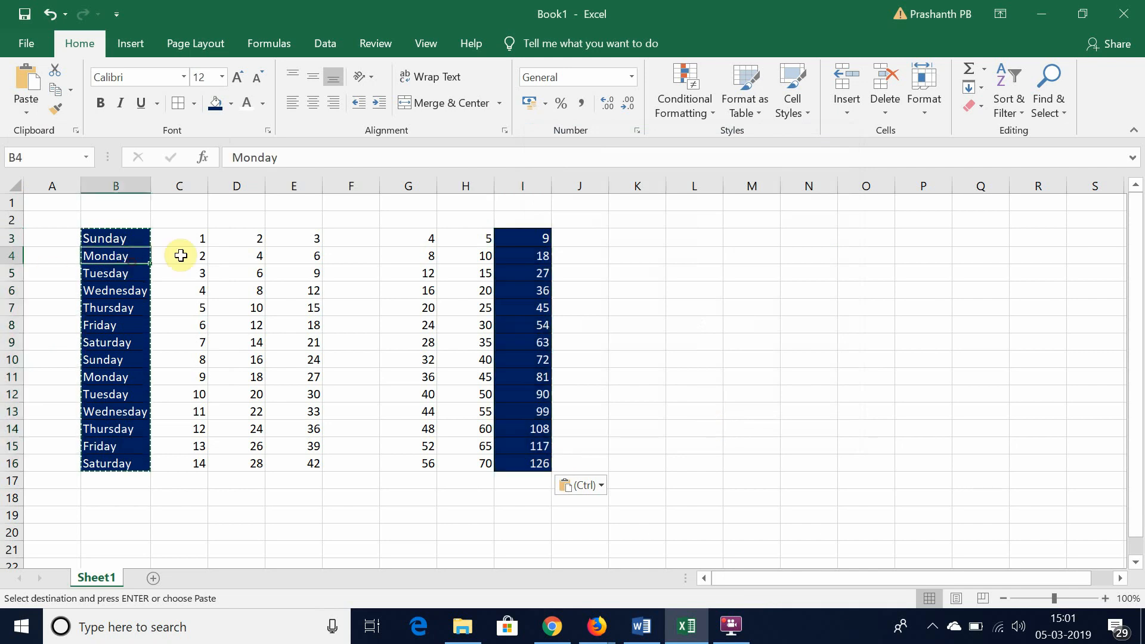
# - Undo the formats pasted onto I3:I16
pyautogui.click(516, 273)
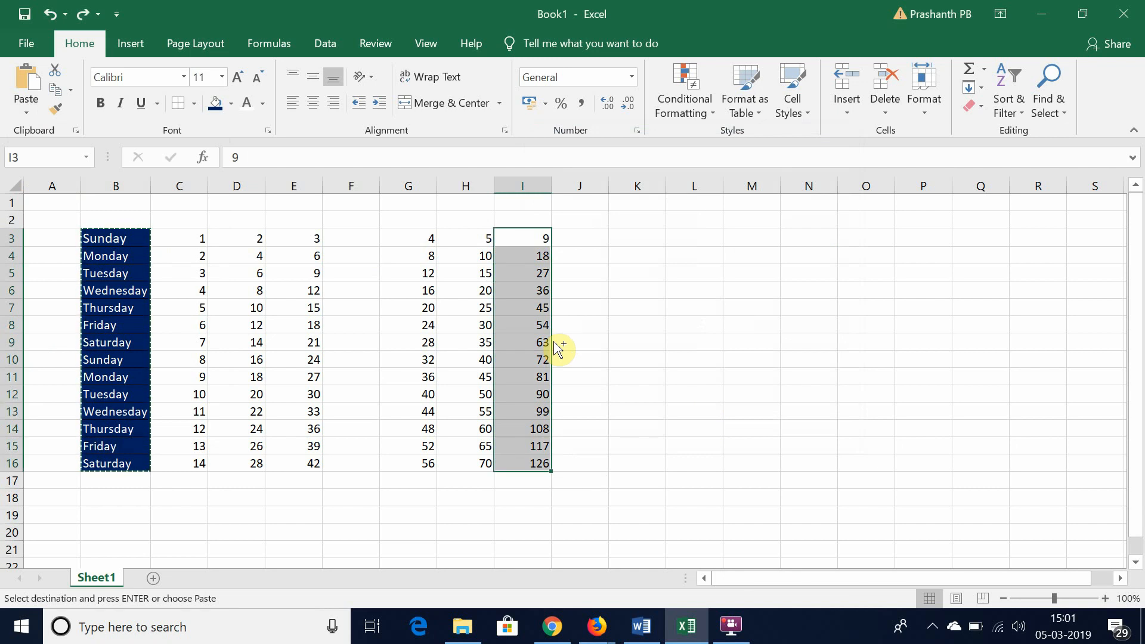
pyautogui.click(637, 360)
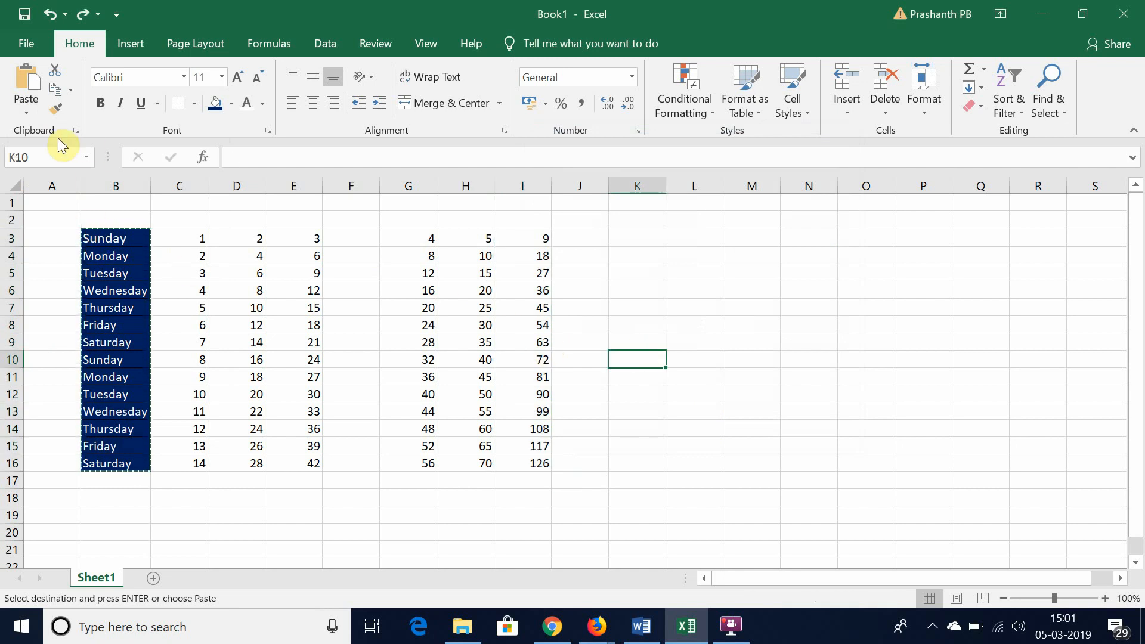
pyautogui.moveTo(119, 240); pyautogui.dragTo(102, 463)
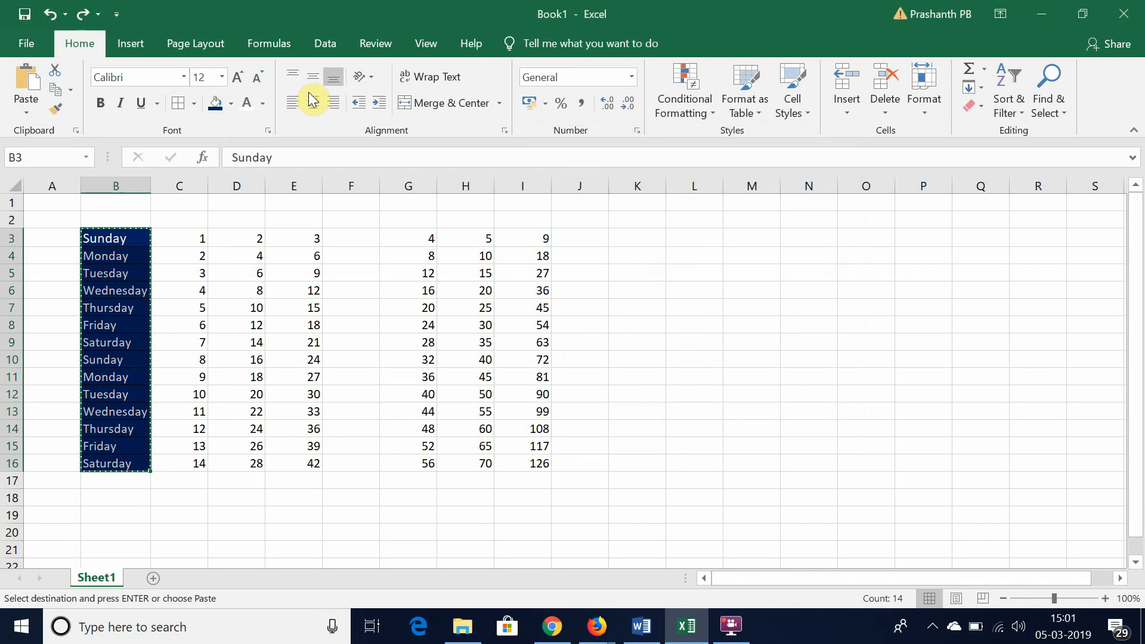
pyautogui.click(27, 115)
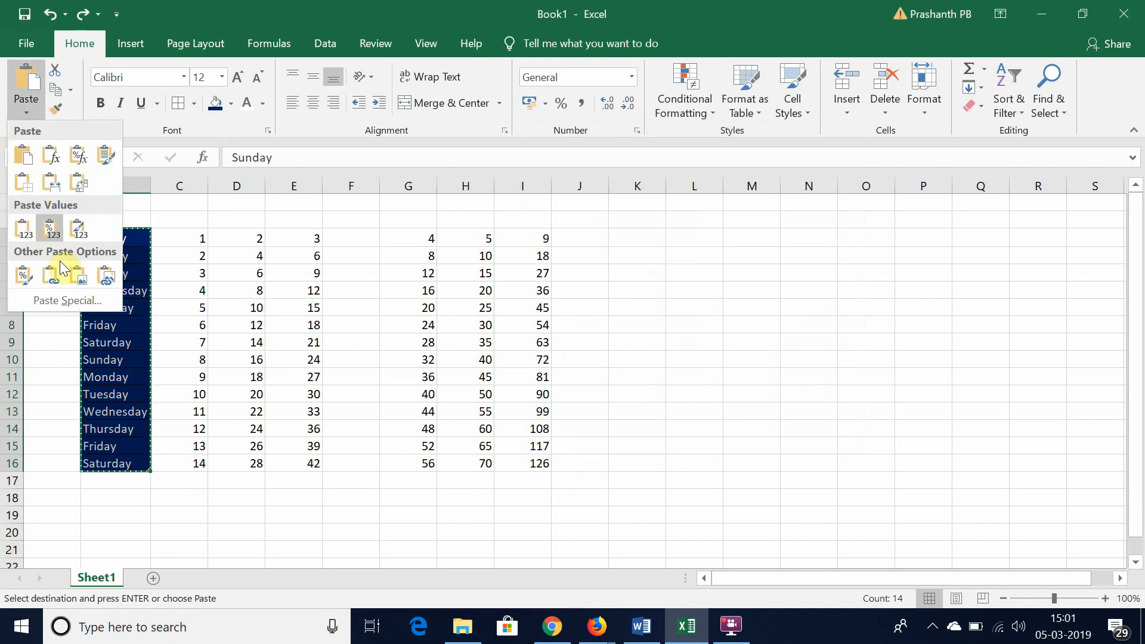
pyautogui.click(62, 303)
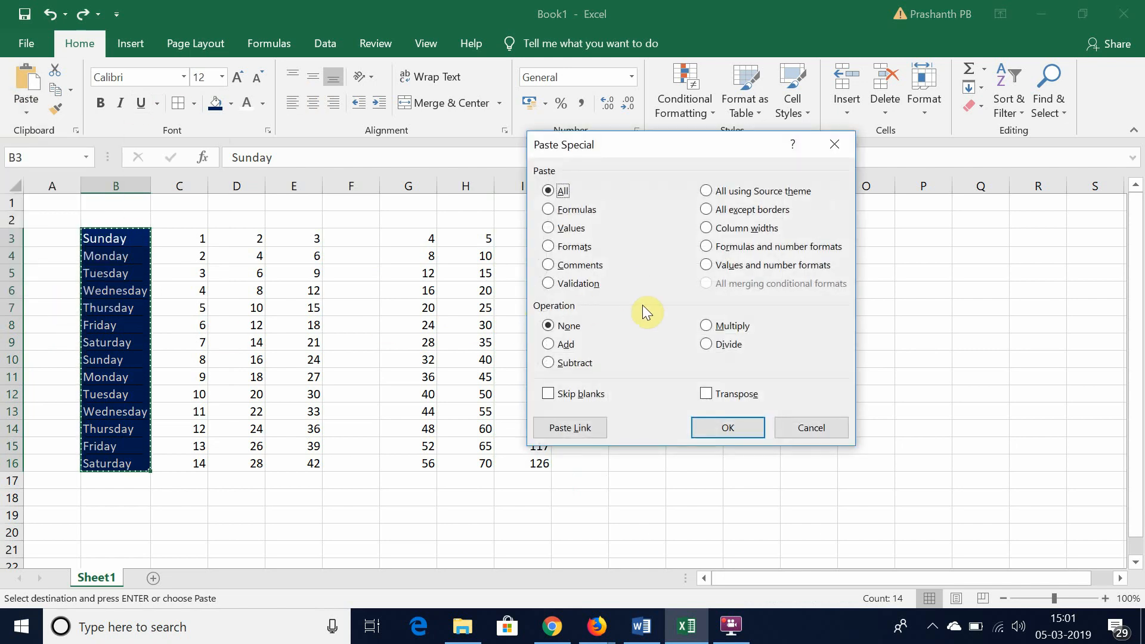
pyautogui.press('Escape')
pyautogui.press('Escape')
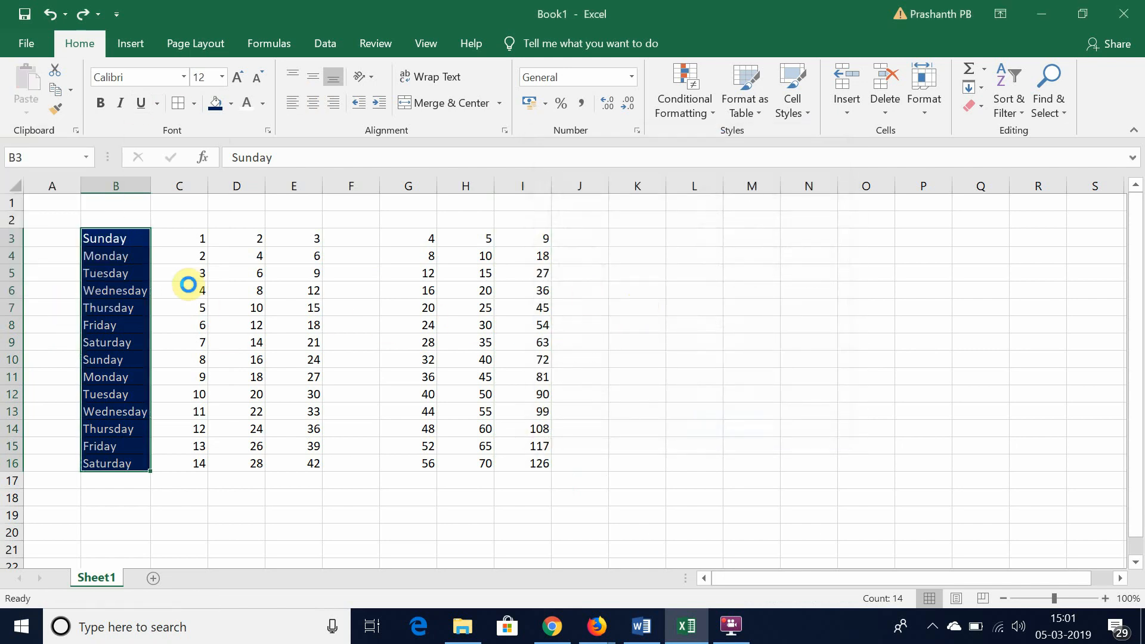
# - Copy the weekday cells B3:B16, try pasting only their formats onto I3:I9 with Paste Special, and undo the paste
pyautogui.hotkey('ctrl', 'c')
pyautogui.moveTo(526, 238); pyautogui.dragTo(522, 293)
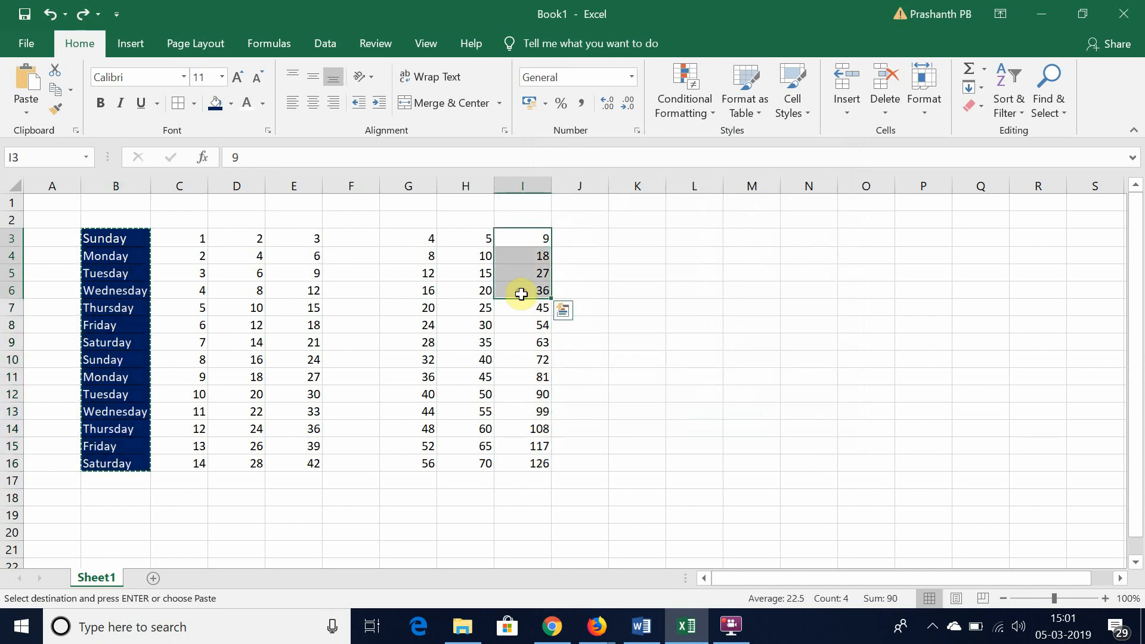
pyautogui.hotkey('shift', 'Down')
pyautogui.hotkey('shift', 'Down')
pyautogui.hotkey('shift', 'Down')
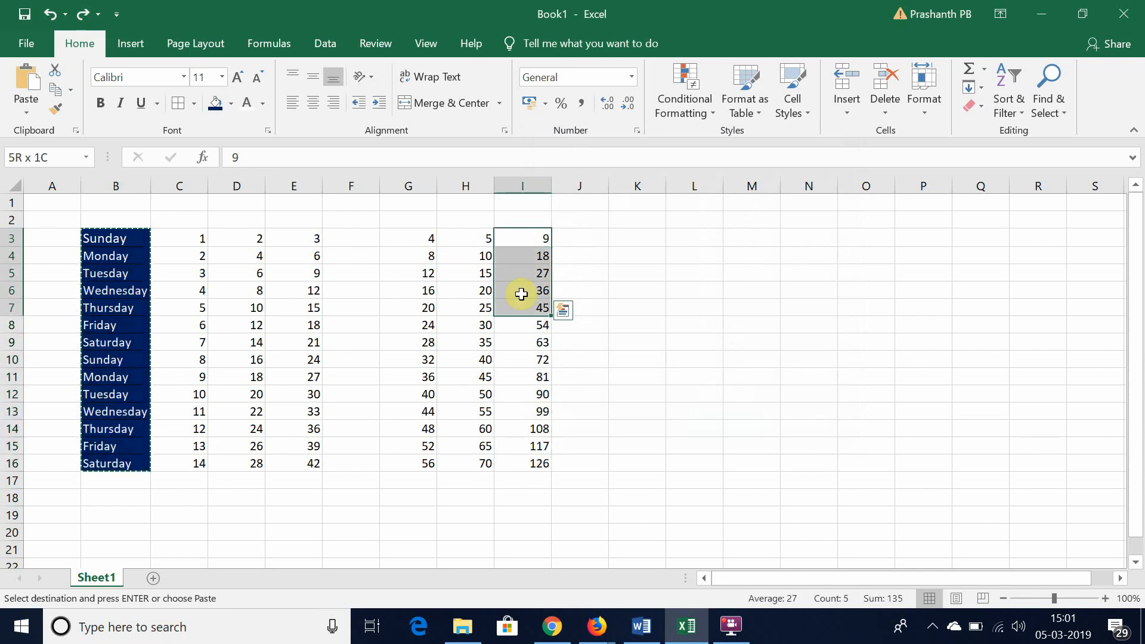
pyautogui.click(21, 111)
pyautogui.click(84, 302)
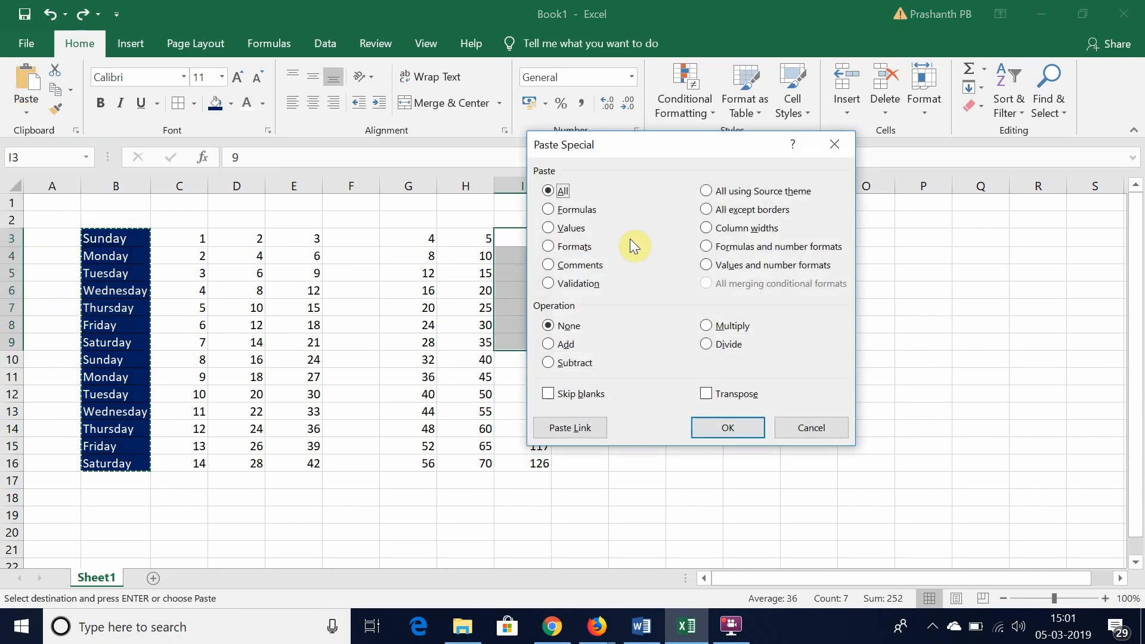
pyautogui.click(578, 253)
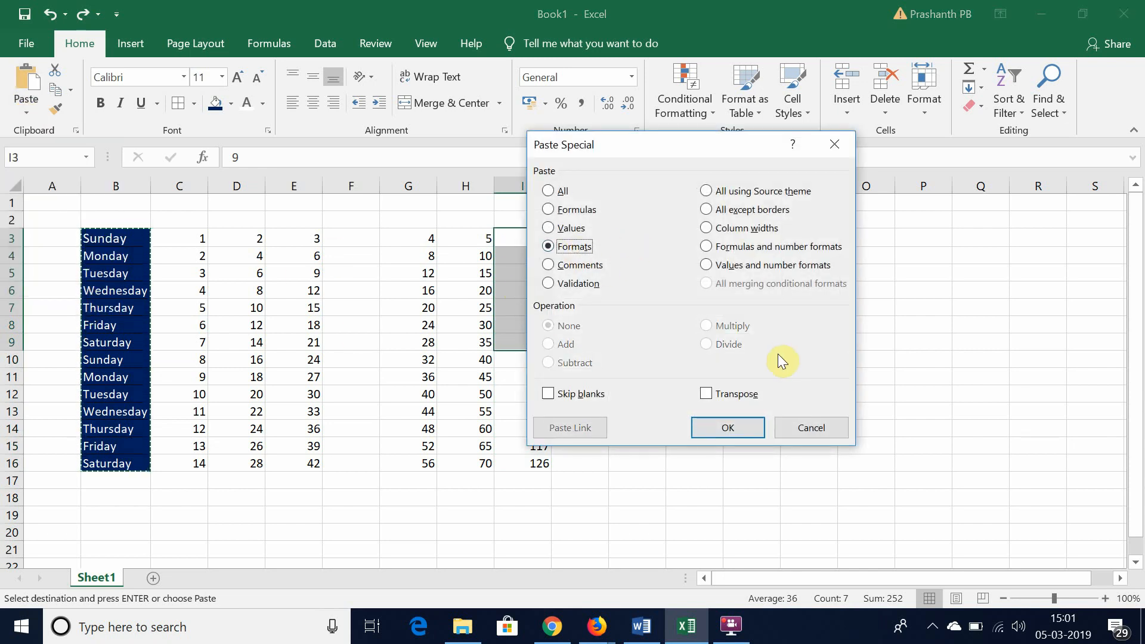
pyautogui.click(738, 426)
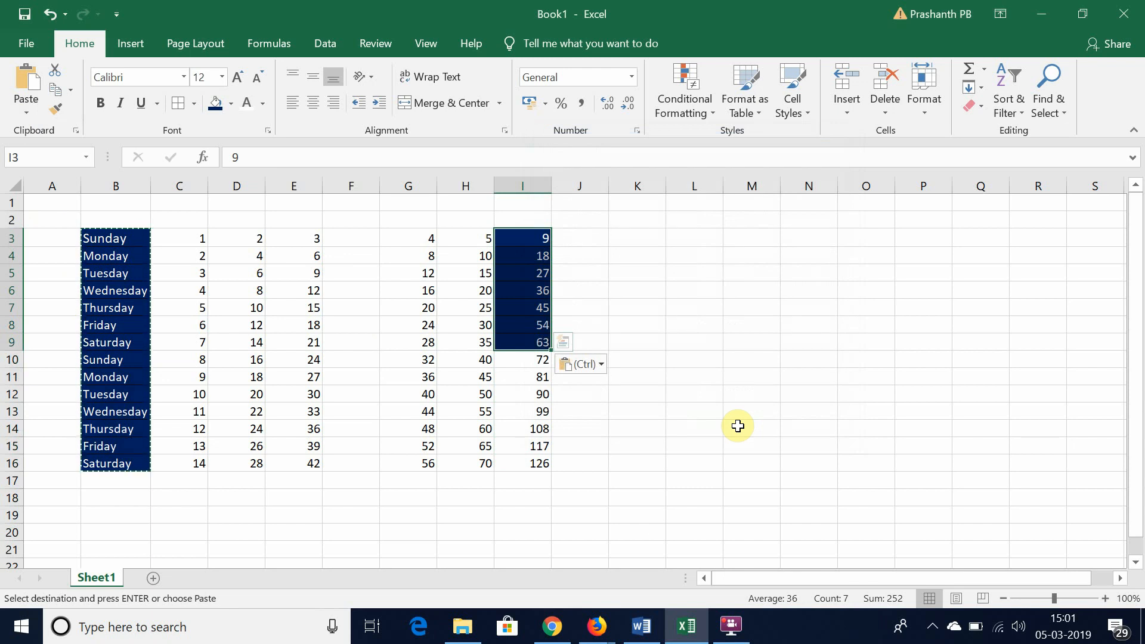
pyautogui.hotkey('ctrl', 'z')
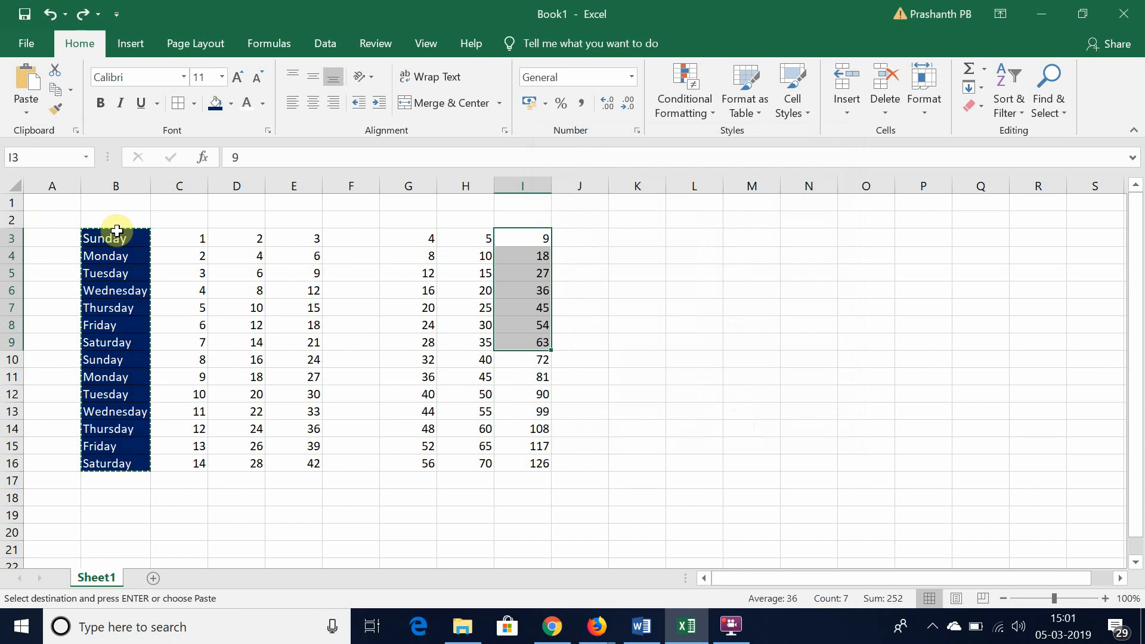
# - Try applying only the formats of the copied cells B3:B16 to the full range I3:I16 with Paste Special, and undo it
pyautogui.click(115, 235)
pyautogui.moveTo(122, 309); pyautogui.dragTo(116, 462)
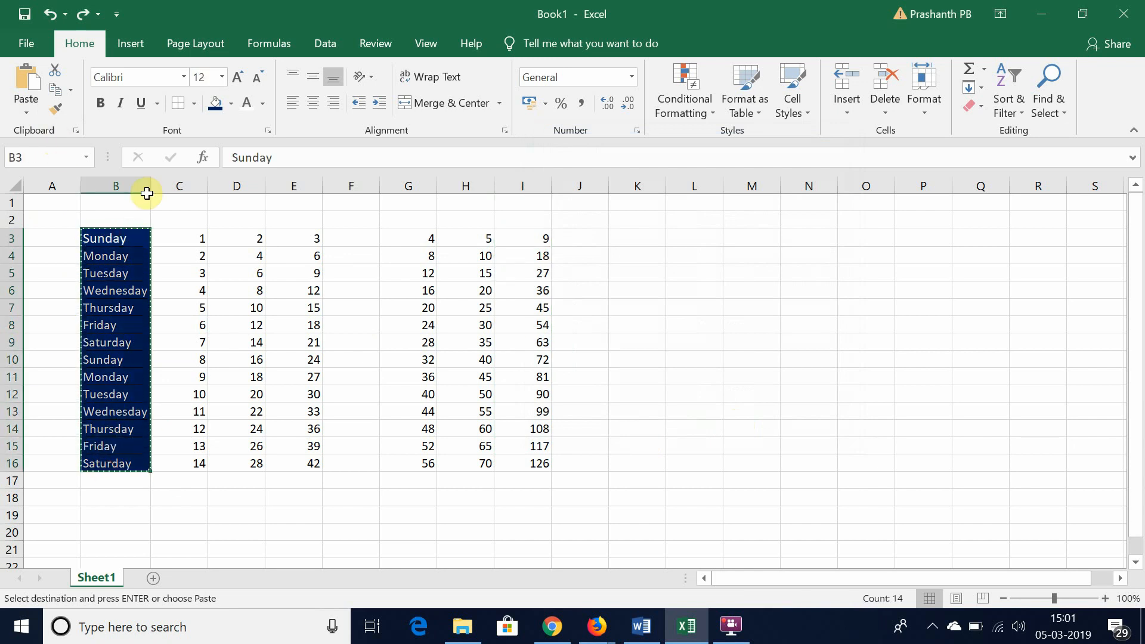
pyautogui.moveTo(537, 236); pyautogui.dragTo(527, 466)
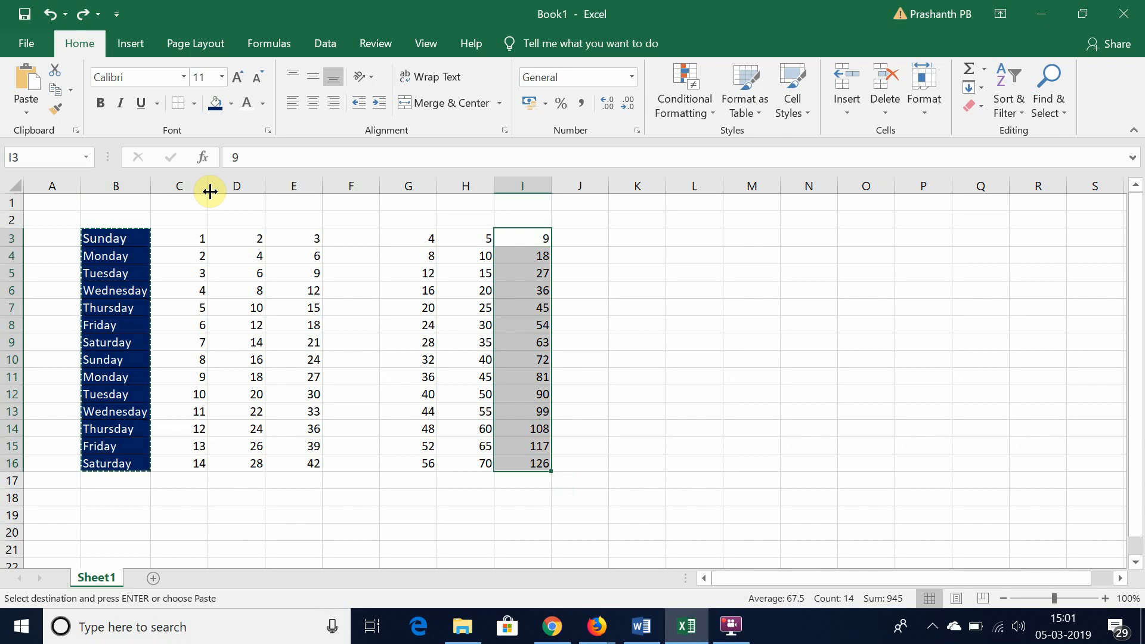
pyautogui.hotkey('ctrl', 'alt', 'v')
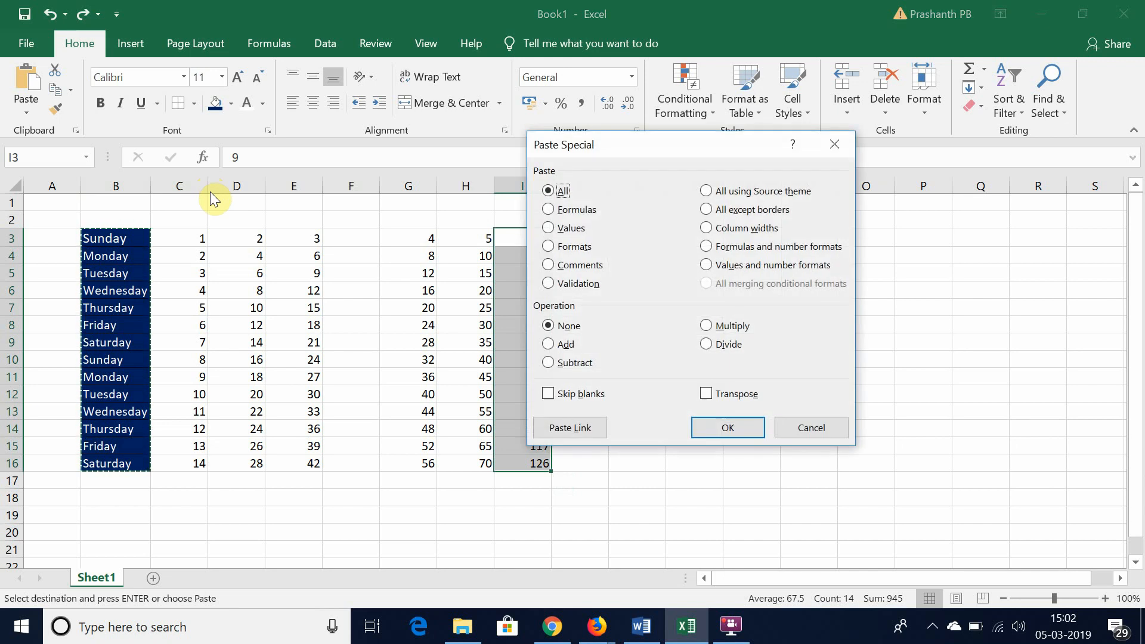
pyautogui.click(571, 248)
pyautogui.click(728, 427)
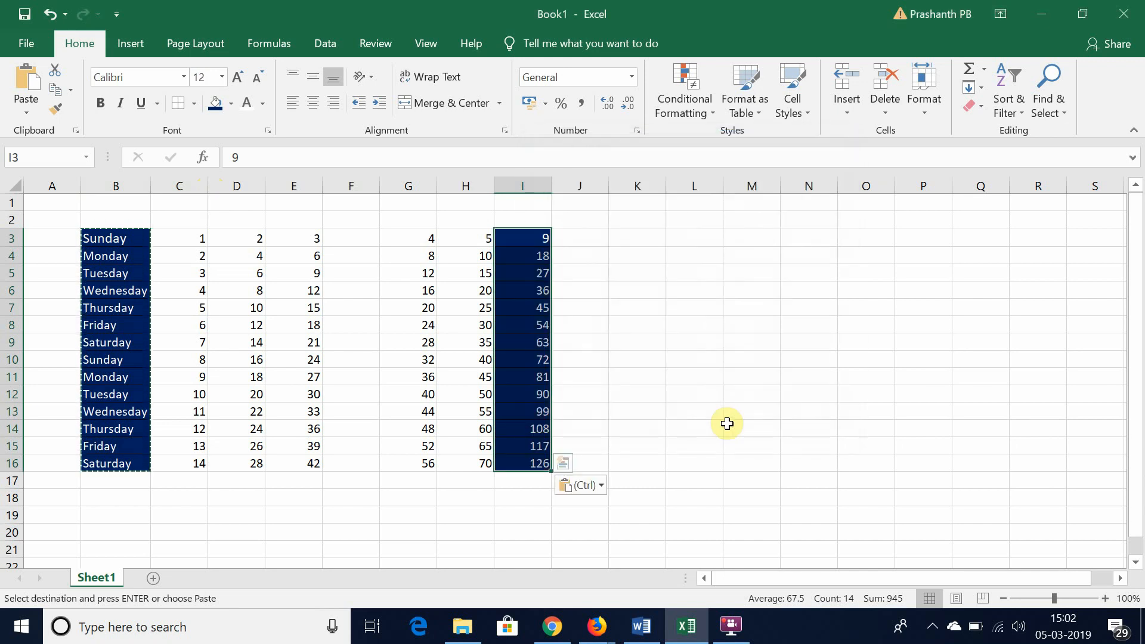
pyautogui.hotkey('ctrl', 'z')
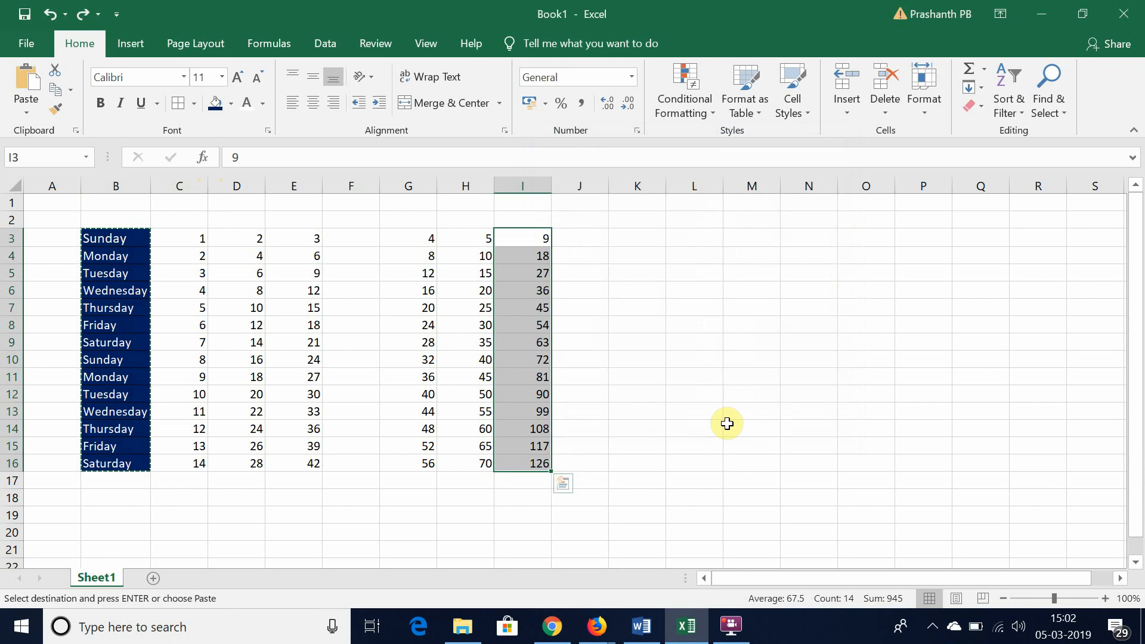
pyautogui.click(758, 413)
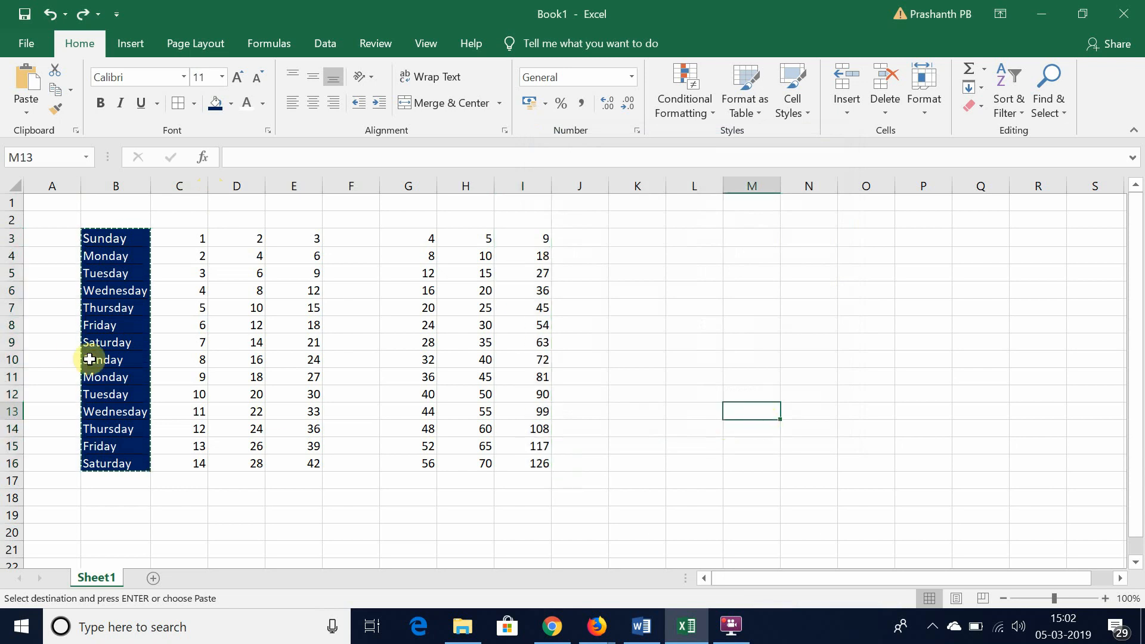
# - Insert a comment on the Wednesday cell B6 noting that a named person has not given his data
pyautogui.click(120, 294)
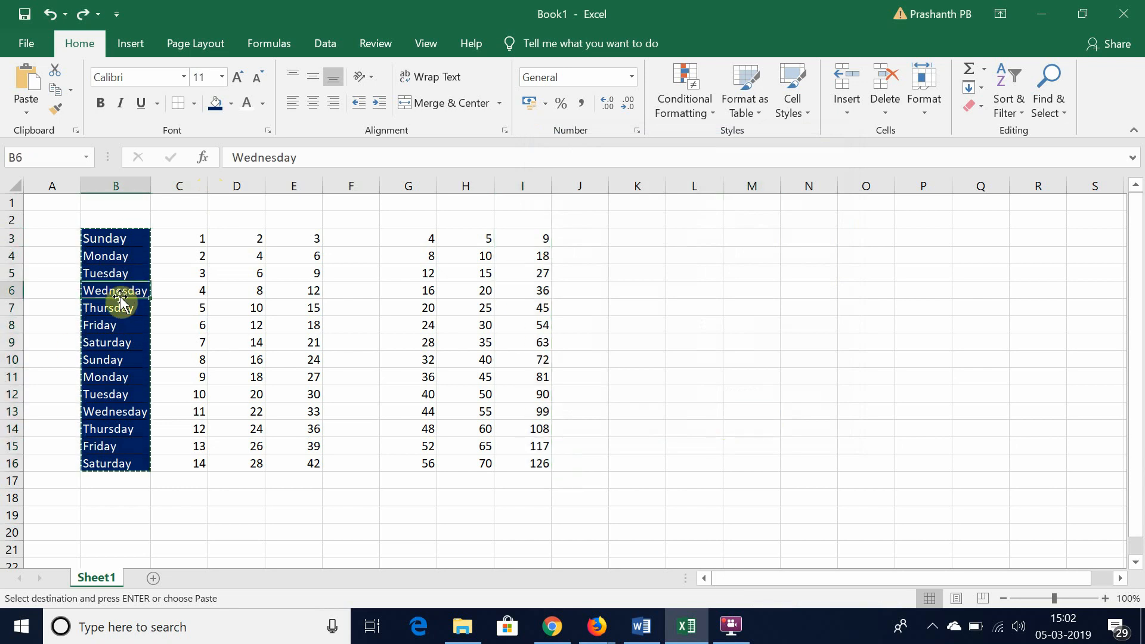
pyautogui.rightClick(121, 297)
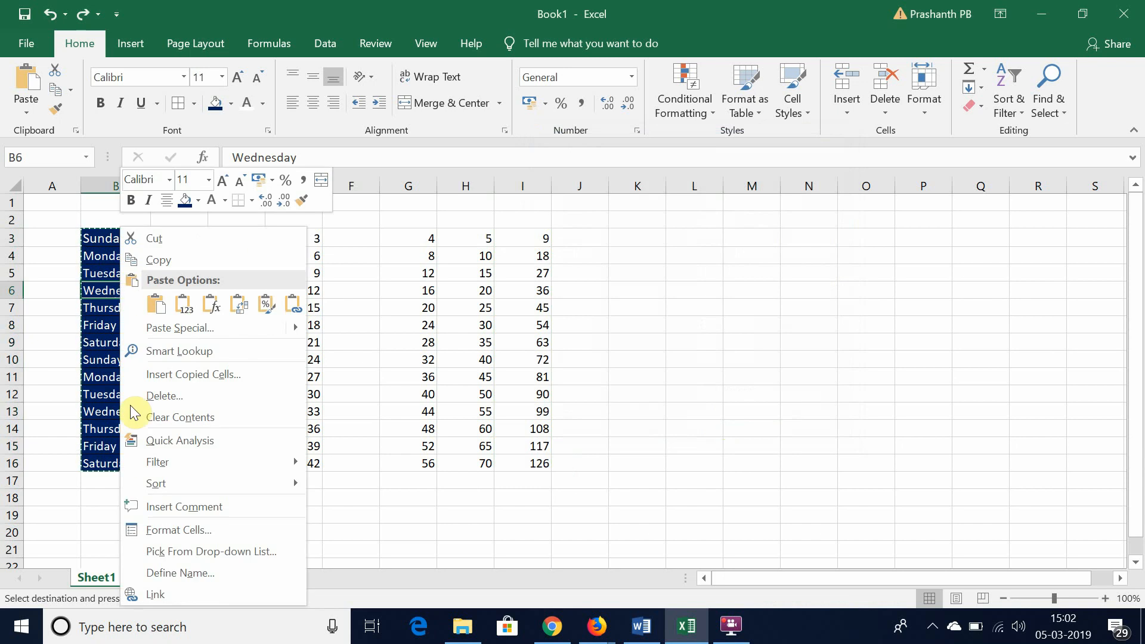
pyautogui.click(226, 510)
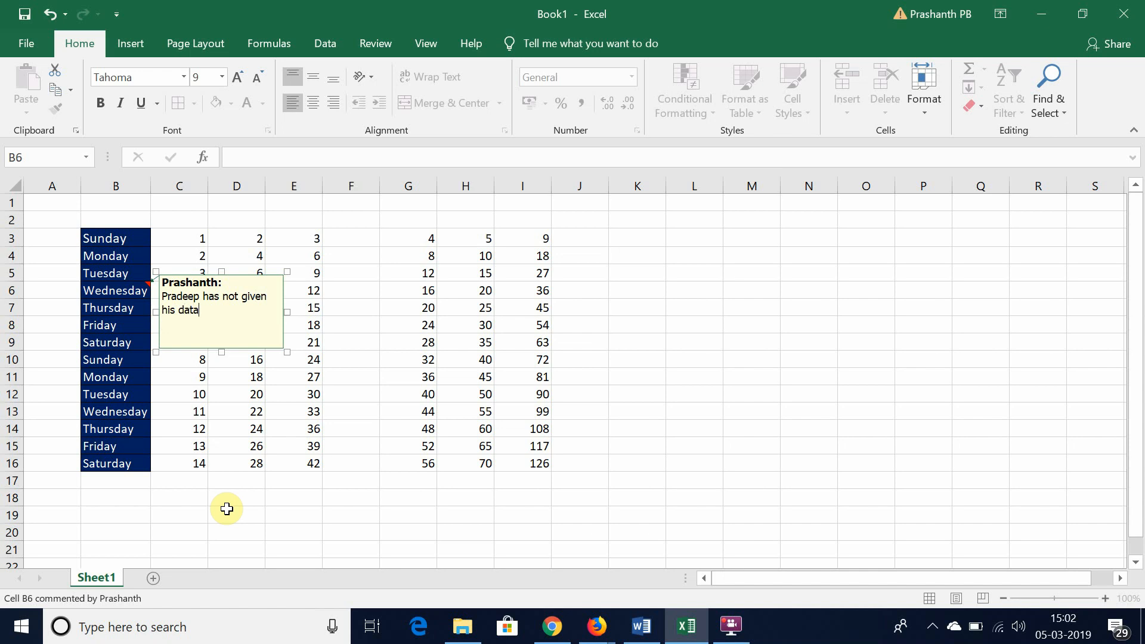
pyautogui.click(517, 531)
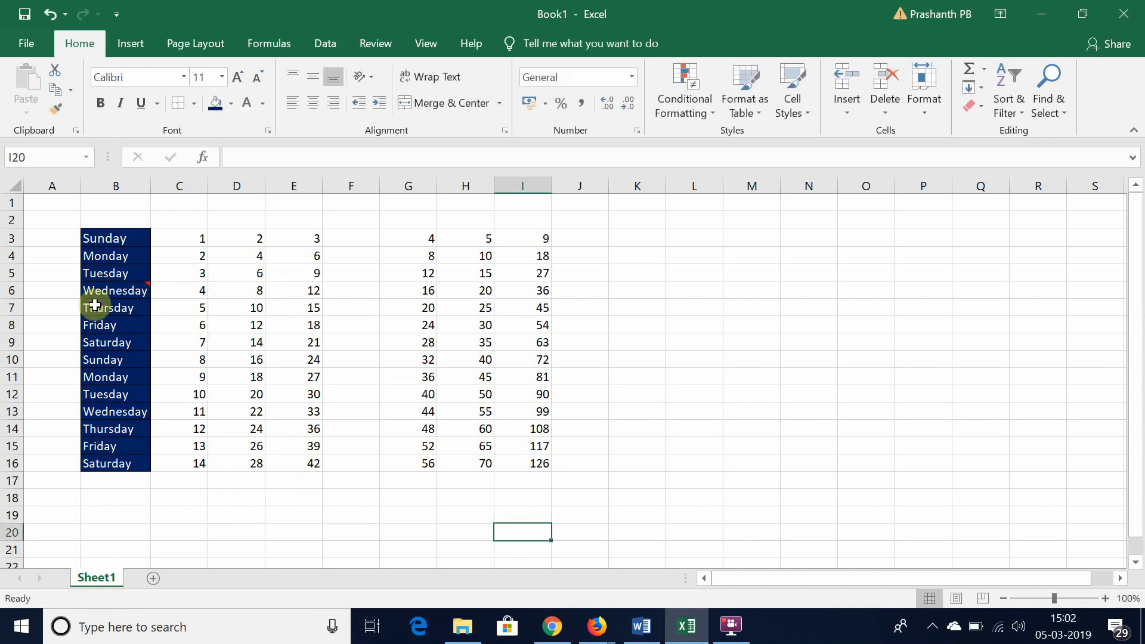
# - Review the comment on cell B6 and the options for editing, deleting and showing or hiding it
pyautogui.click(140, 290)
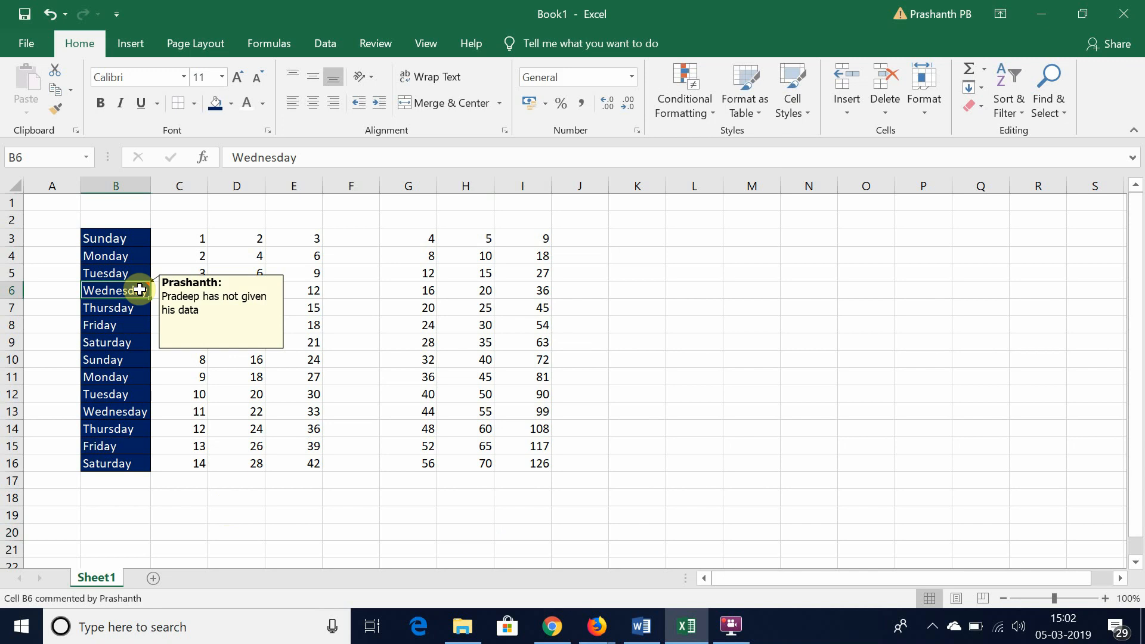
pyautogui.rightClick(139, 290)
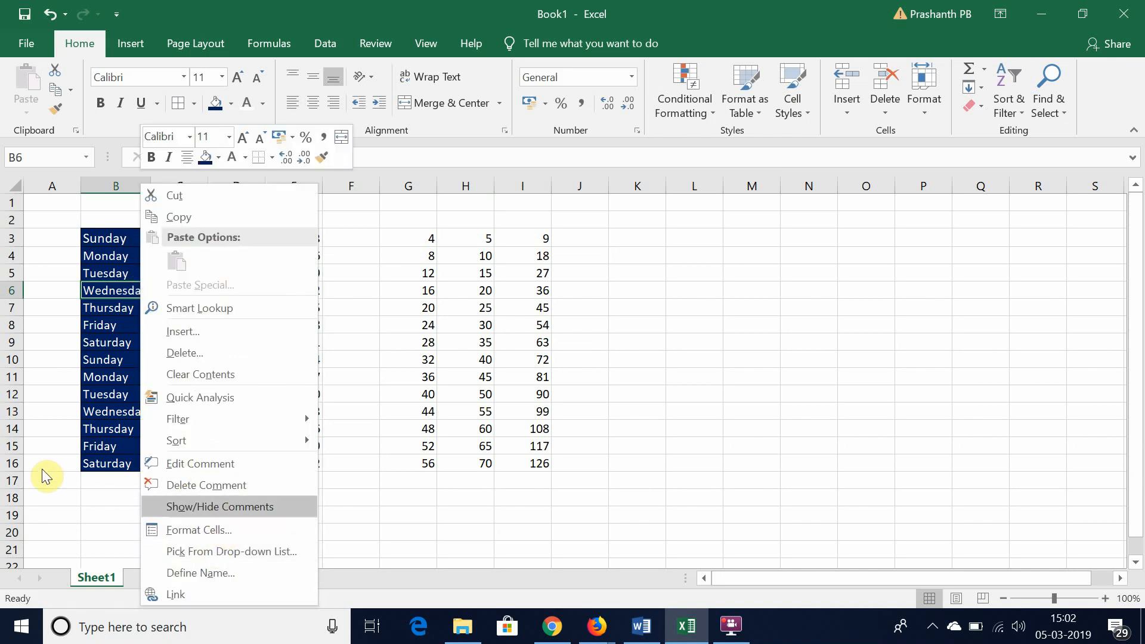
pyautogui.click(64, 521)
pyautogui.moveTo(129, 289)
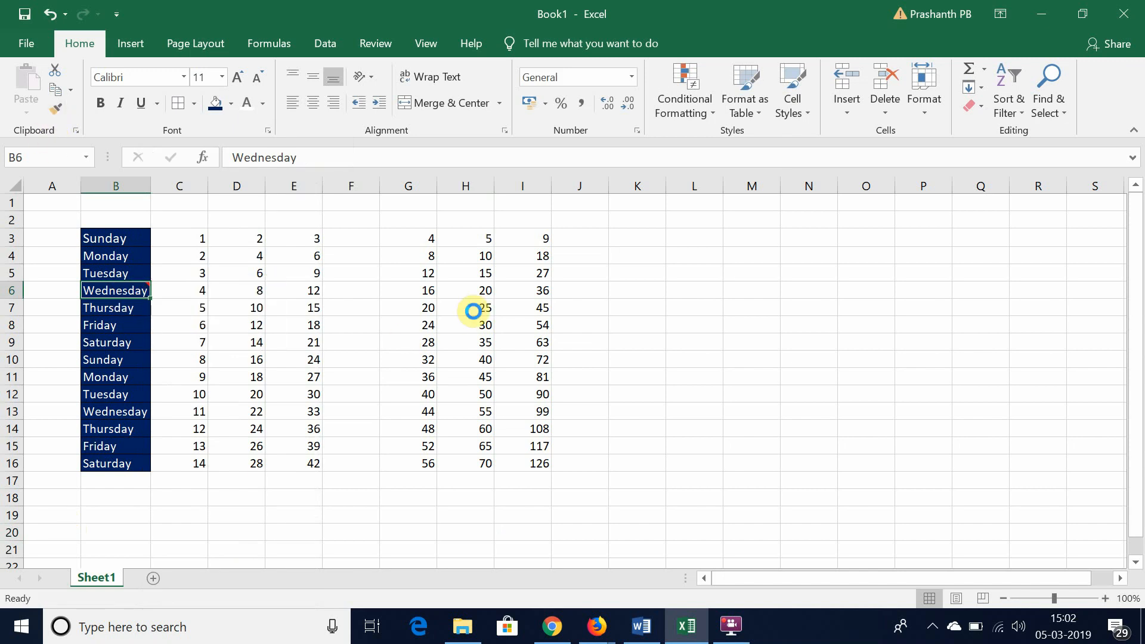
# - Copy cell B6, try pasting only its comment onto I6 using the Comments option of Paste Special, and undo the paste
pyautogui.hotkey('ctrl', 'c')
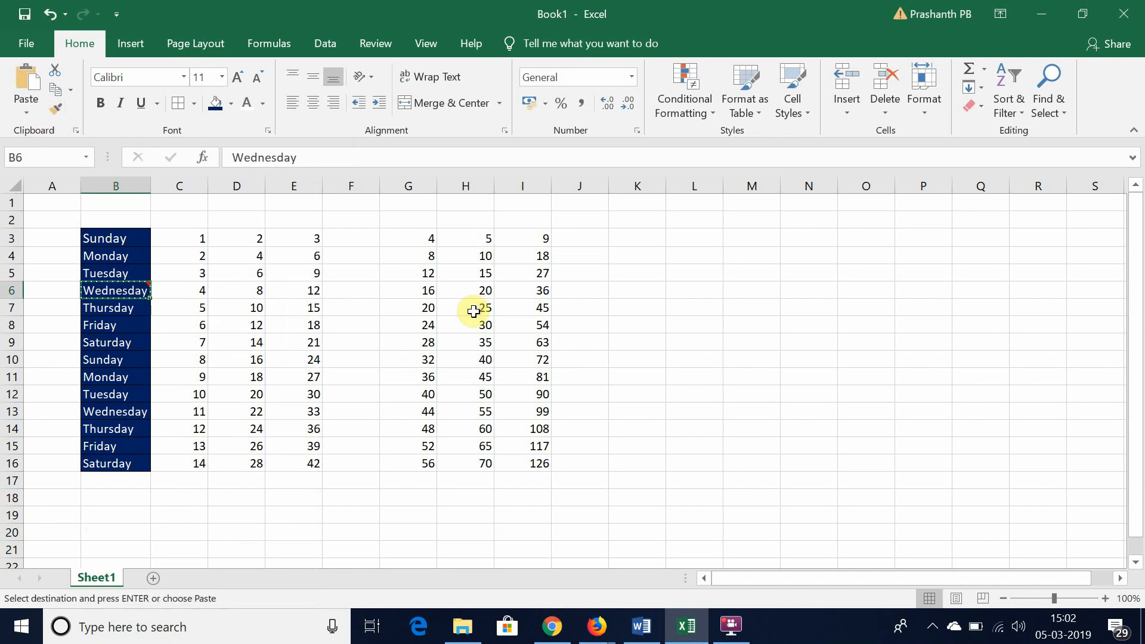
pyautogui.click(531, 290)
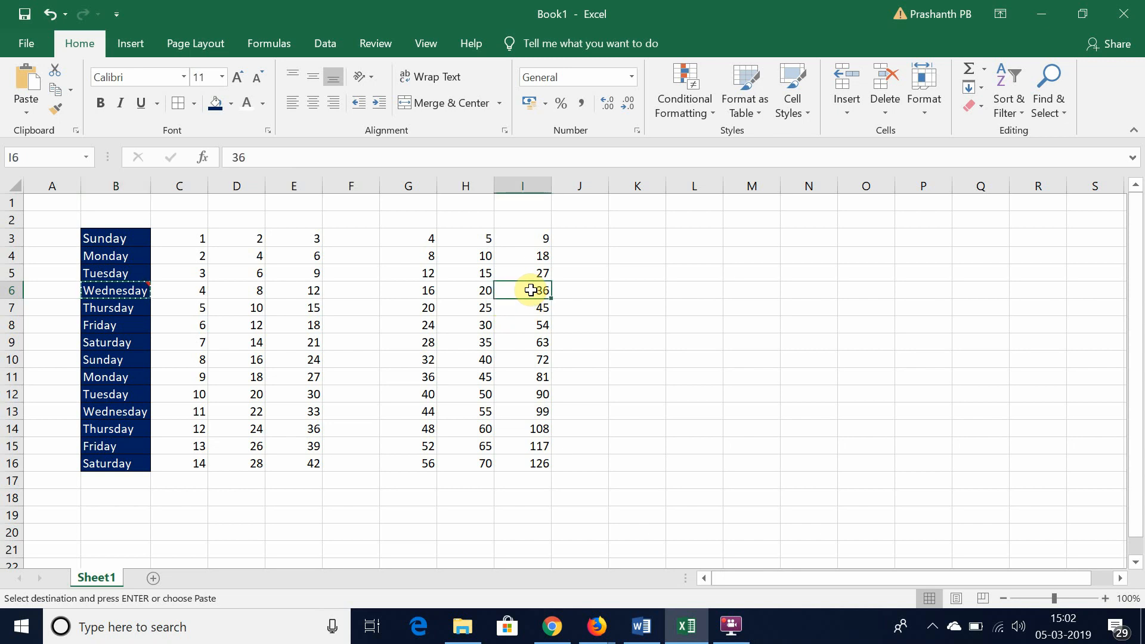
pyautogui.click(24, 109)
pyautogui.click(81, 303)
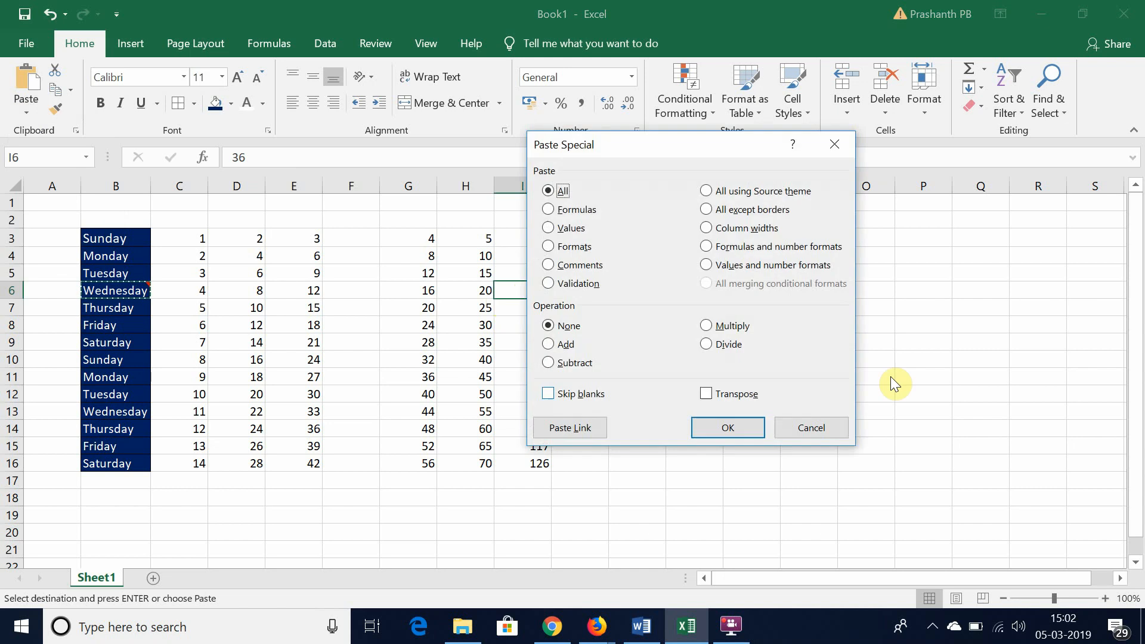
pyautogui.click(592, 267)
pyautogui.click(735, 426)
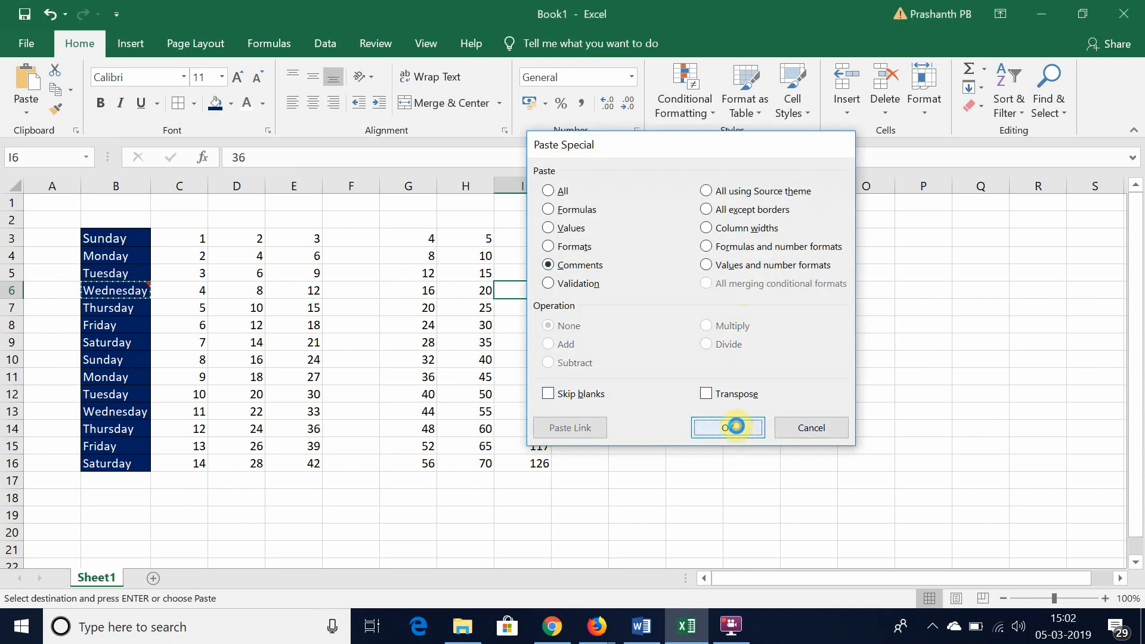
pyautogui.moveTo(536, 288)
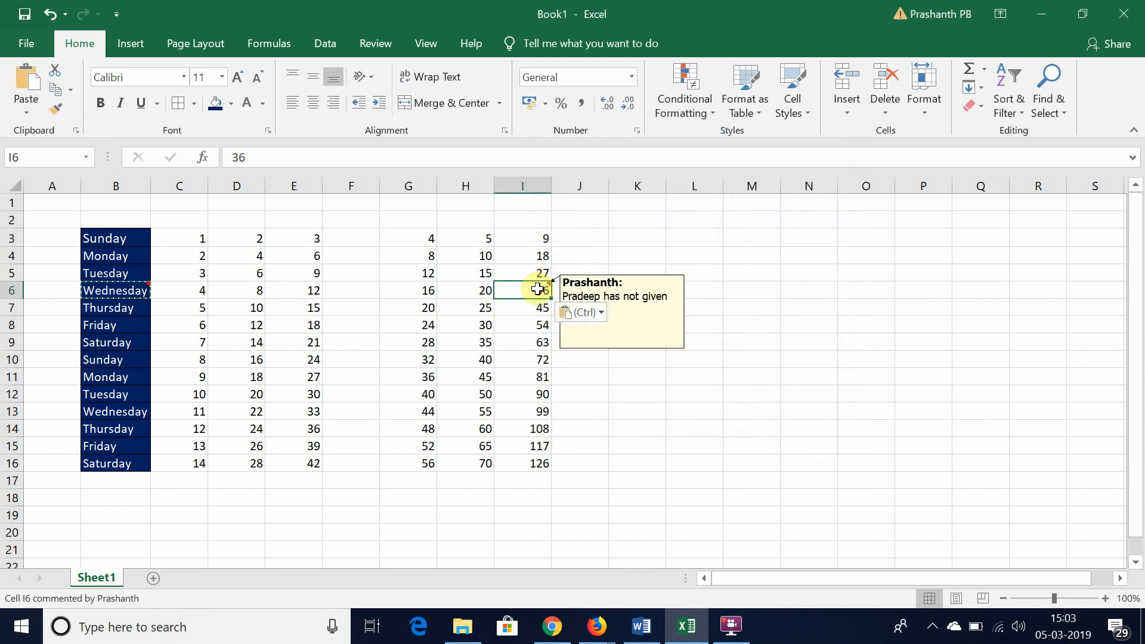
pyautogui.hotkey('ctrl', 'z')
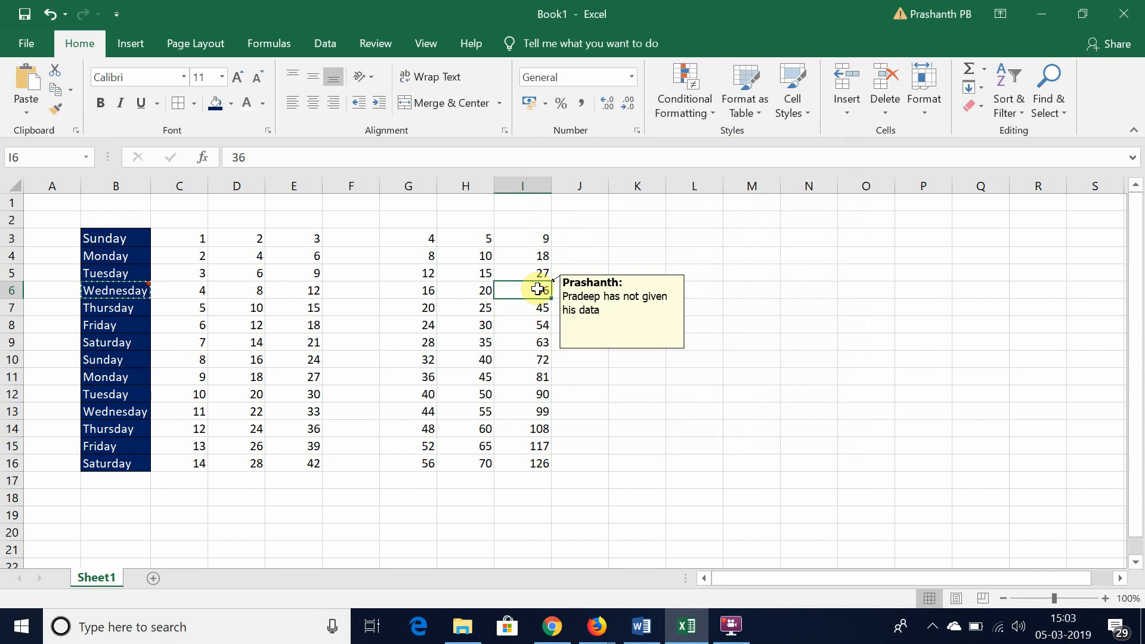
pyautogui.hotkey('ctrl', 'z')
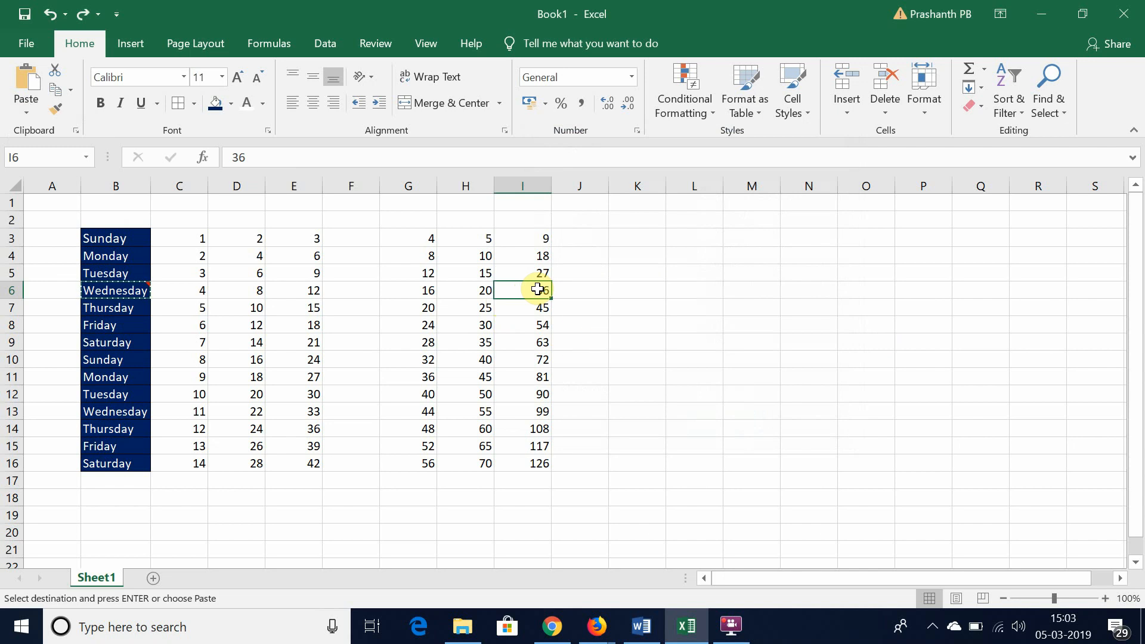
# - Copy cell B6, try pasting only its comment onto I3:I8 with Paste Special, and undo the paste
pyautogui.click(113, 295)
pyautogui.press('Escape')
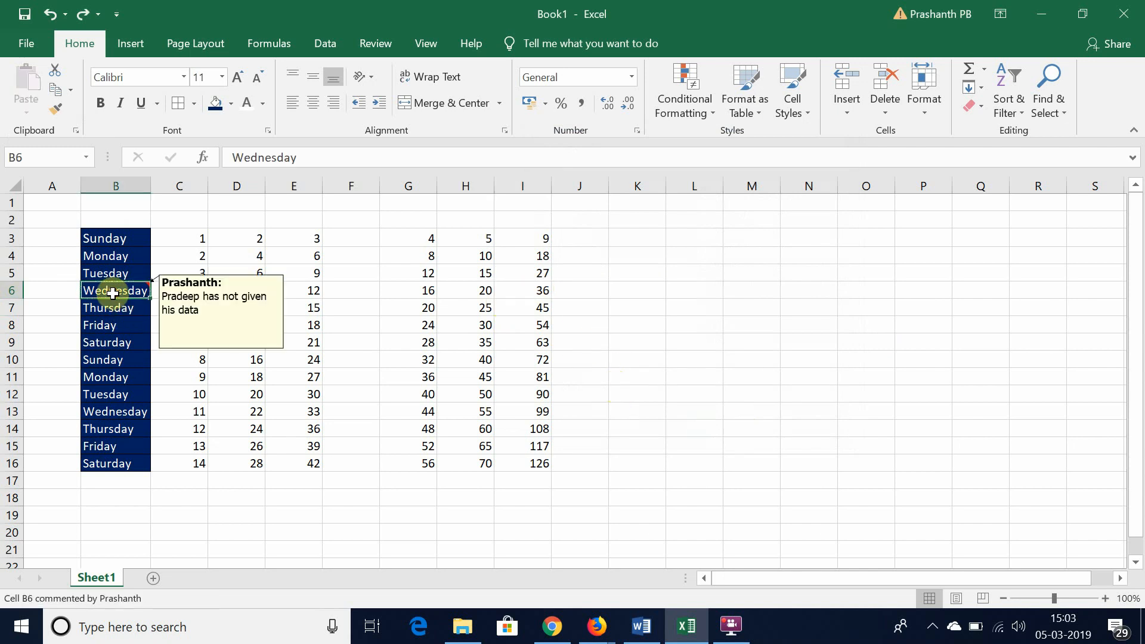
pyautogui.hotkey('ctrl', 'c')
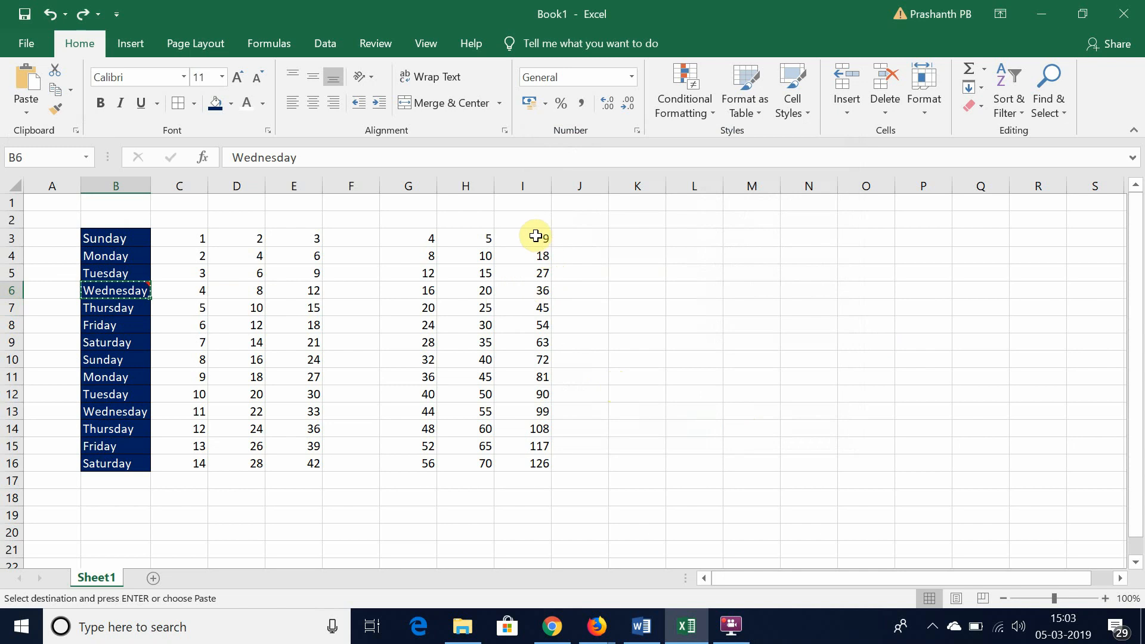
pyautogui.moveTo(537, 232); pyautogui.dragTo(540, 333)
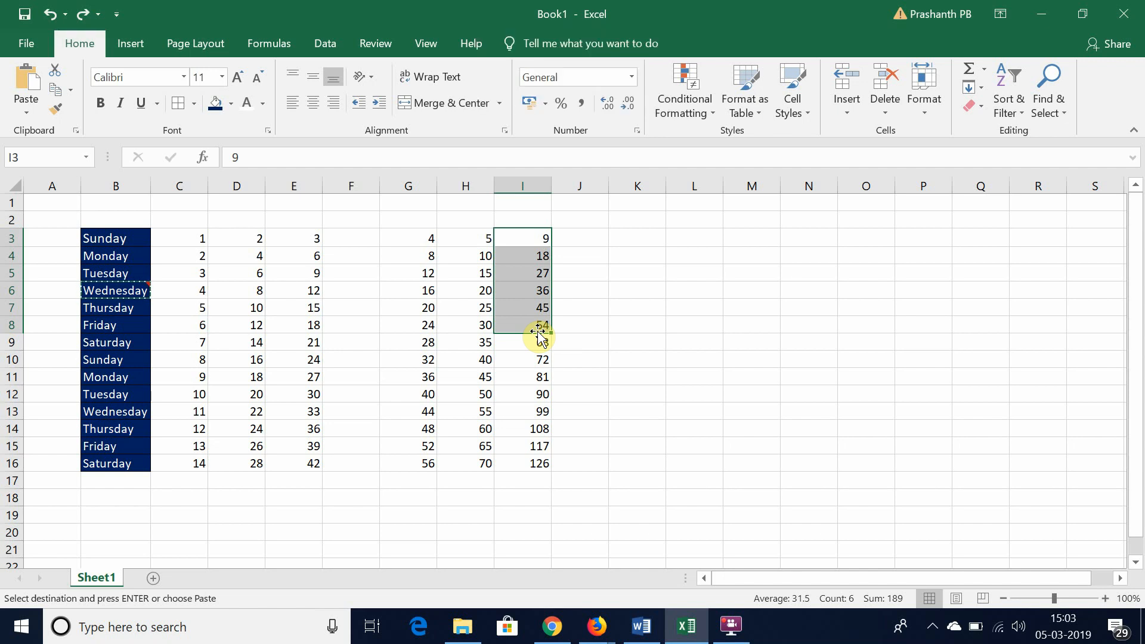
pyautogui.hotkey('ctrl', 'alt', 'v')
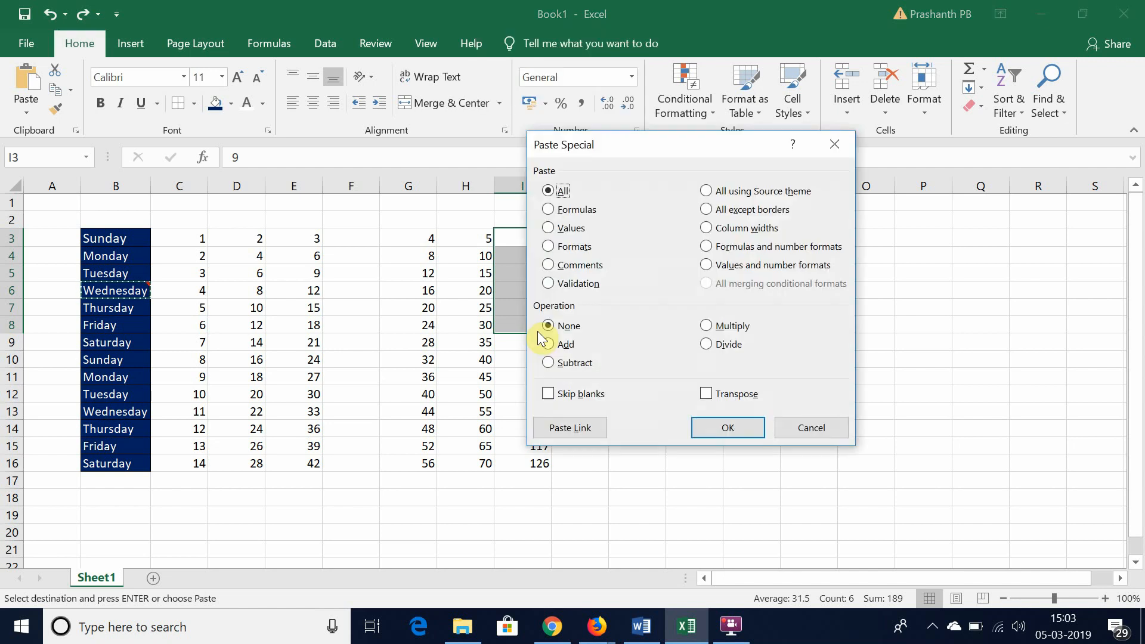
pyautogui.click(582, 263)
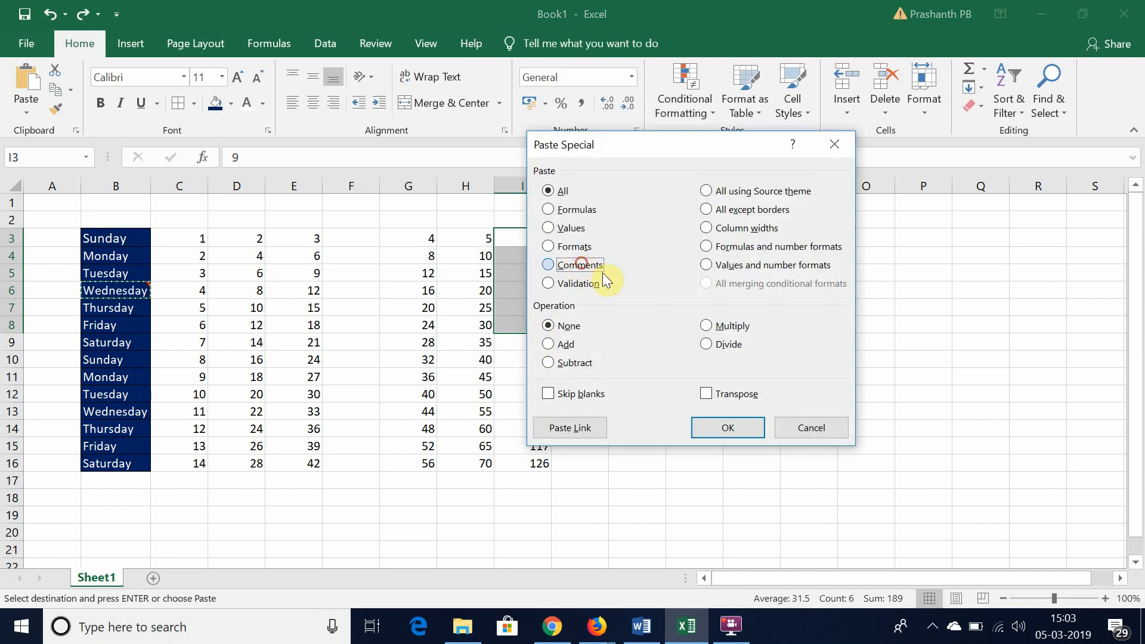
pyautogui.click(728, 428)
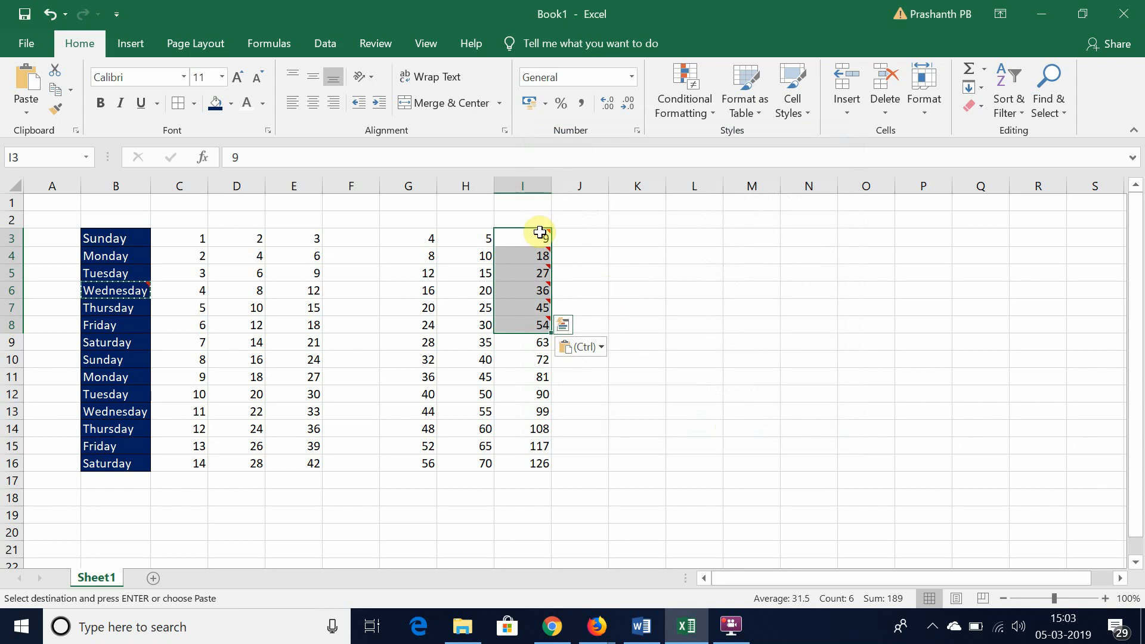
pyautogui.moveTo(540, 259)
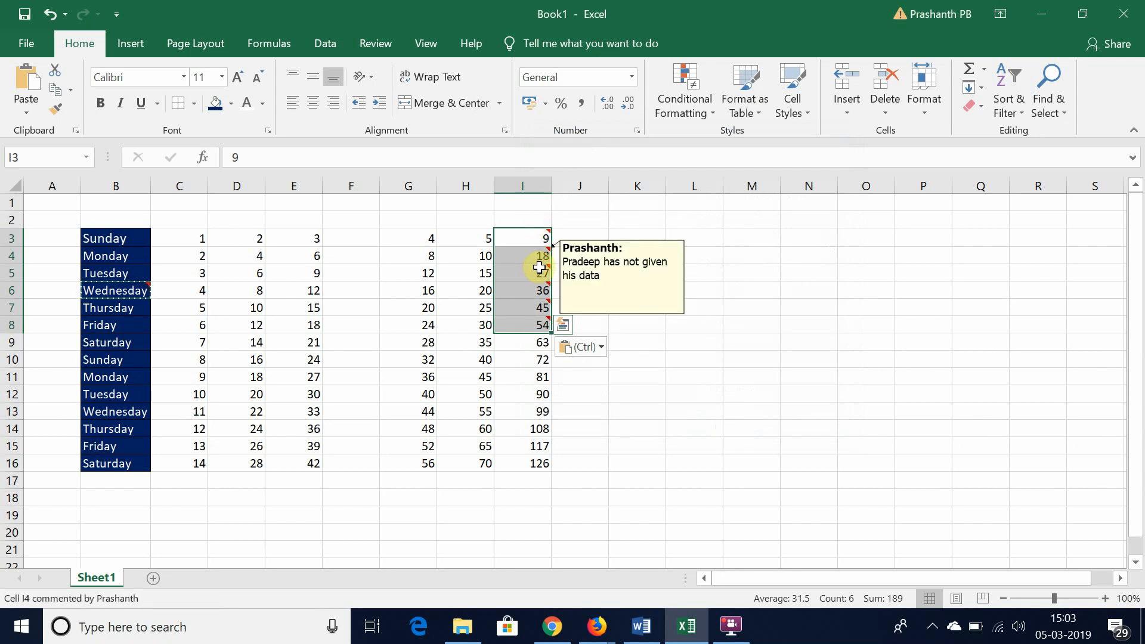
pyautogui.moveTo(538, 288)
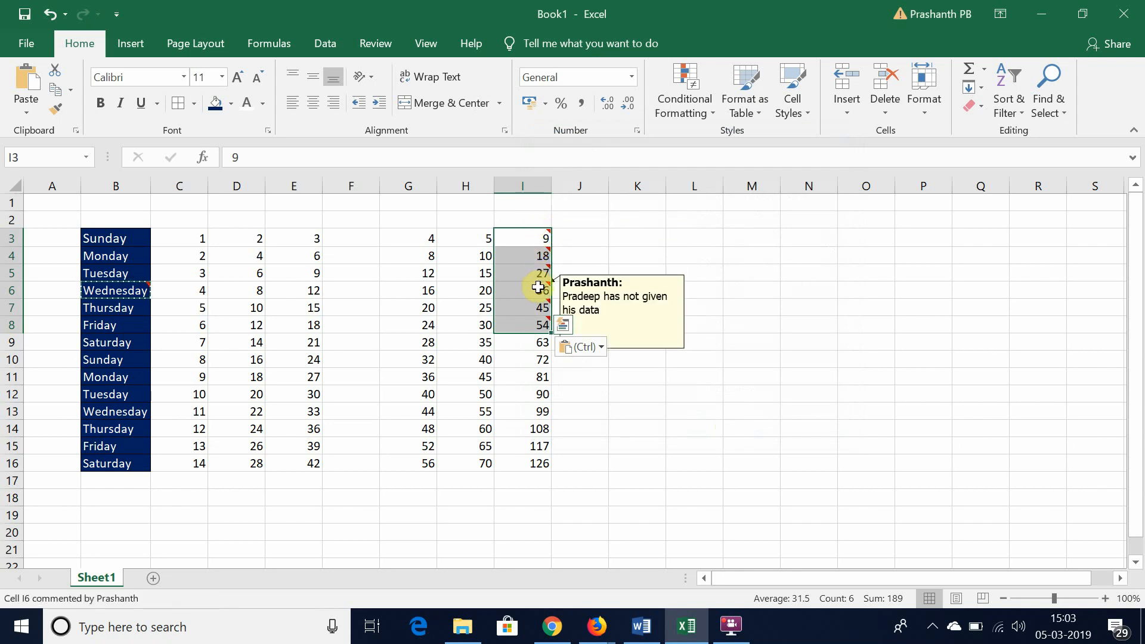
pyautogui.moveTo(534, 334)
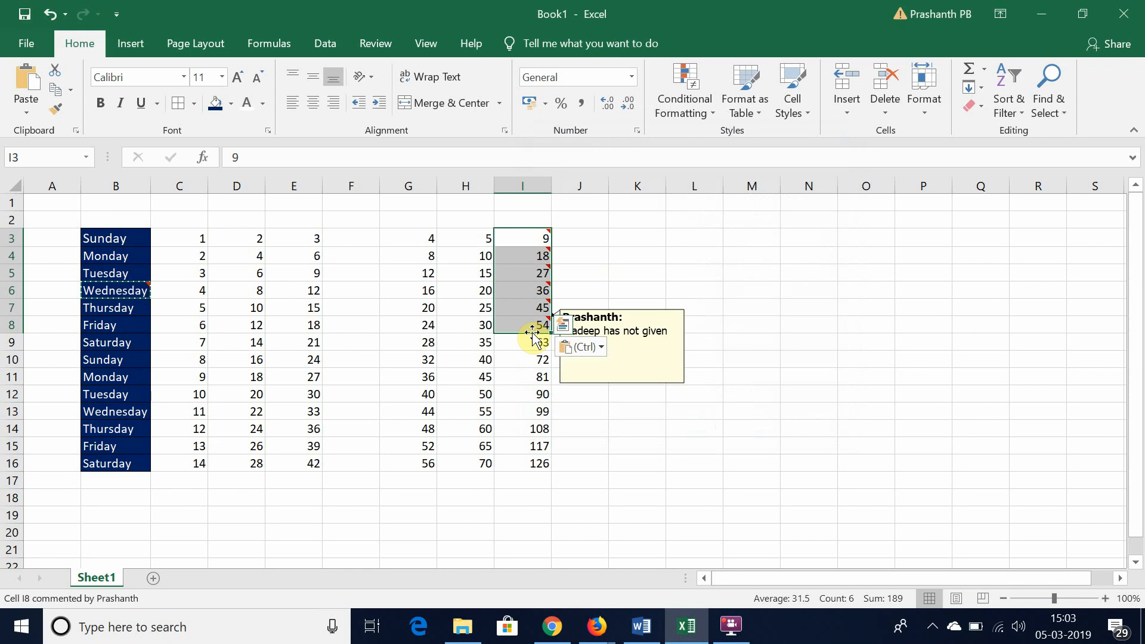
pyautogui.hotkey('ctrl', 'z')
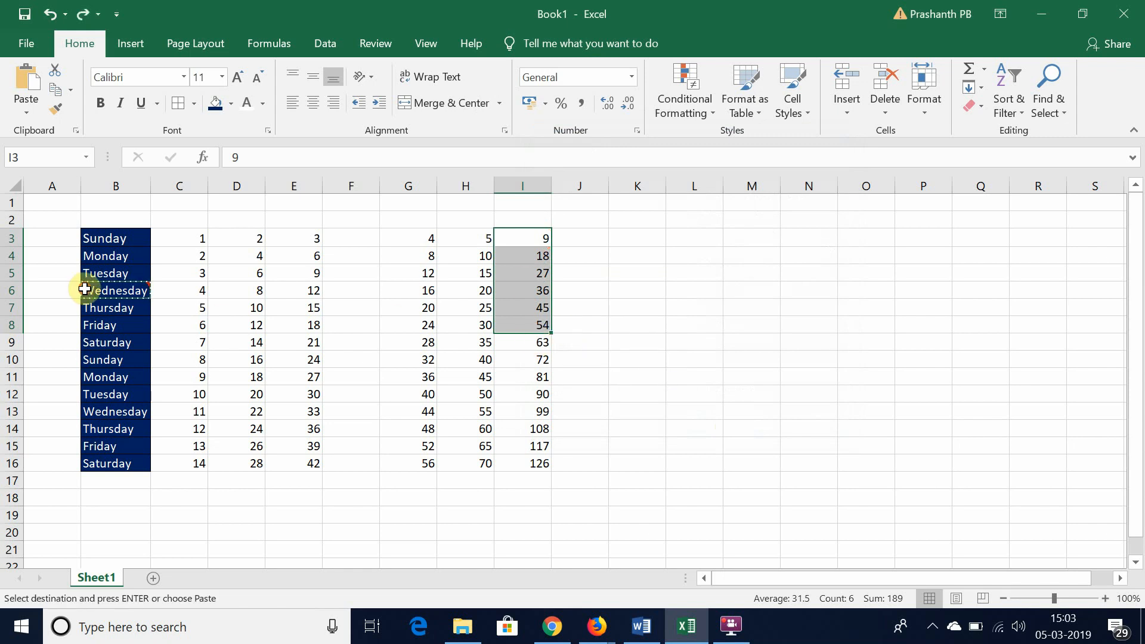
# - Copy cell B6 again, try pasting only its formats onto I6 with Paste Special, and undo the paste
pyautogui.click(84, 289)
pyautogui.hotkey('ctrl', 'c')
pyautogui.press('Right')
pyautogui.press('Right')
pyautogui.press('Right')
pyautogui.press('Right')
pyautogui.press('Right')
pyautogui.press('Right')
pyautogui.press('Right')
pyautogui.press('Right')
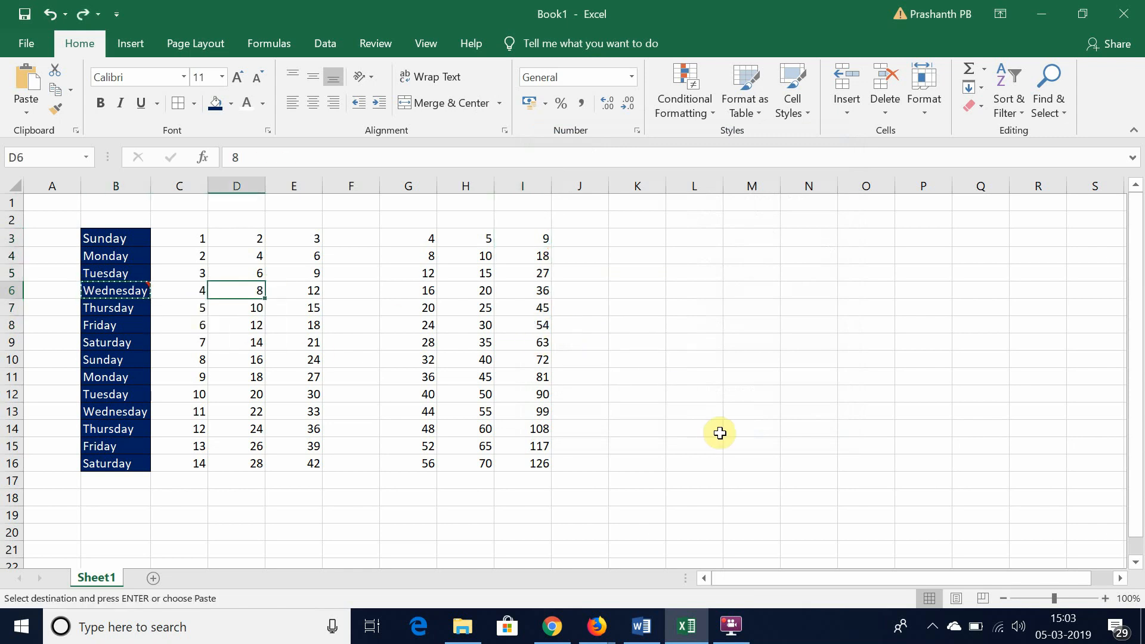
pyautogui.press('Left')
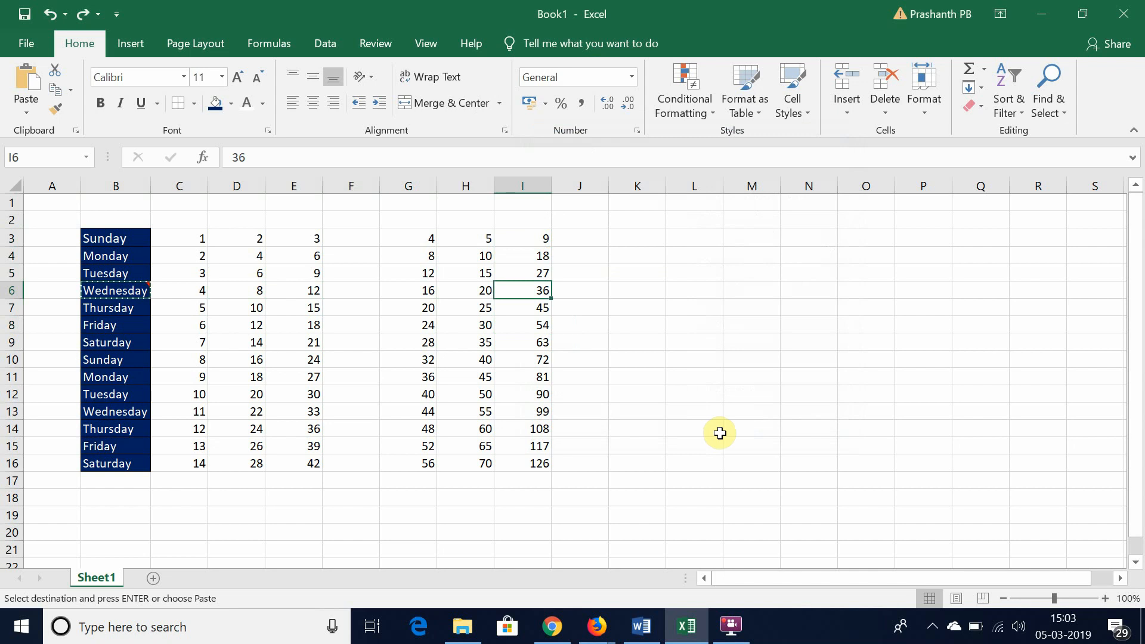
pyautogui.hotkey('ctrl', 'alt', 'v')
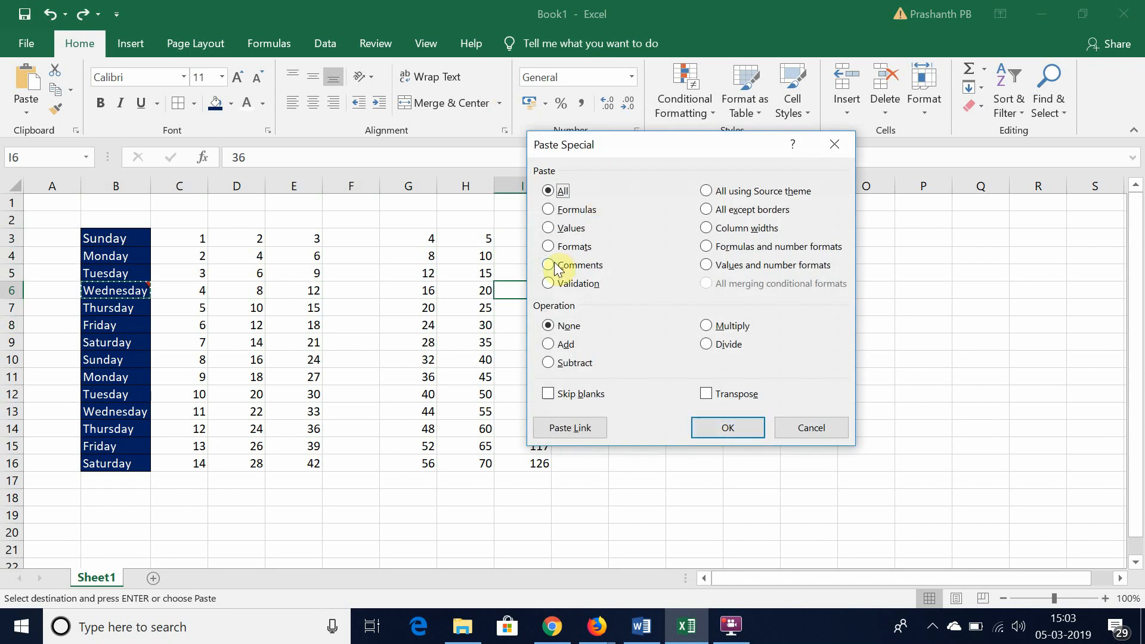
pyautogui.click(557, 246)
pyautogui.click(728, 428)
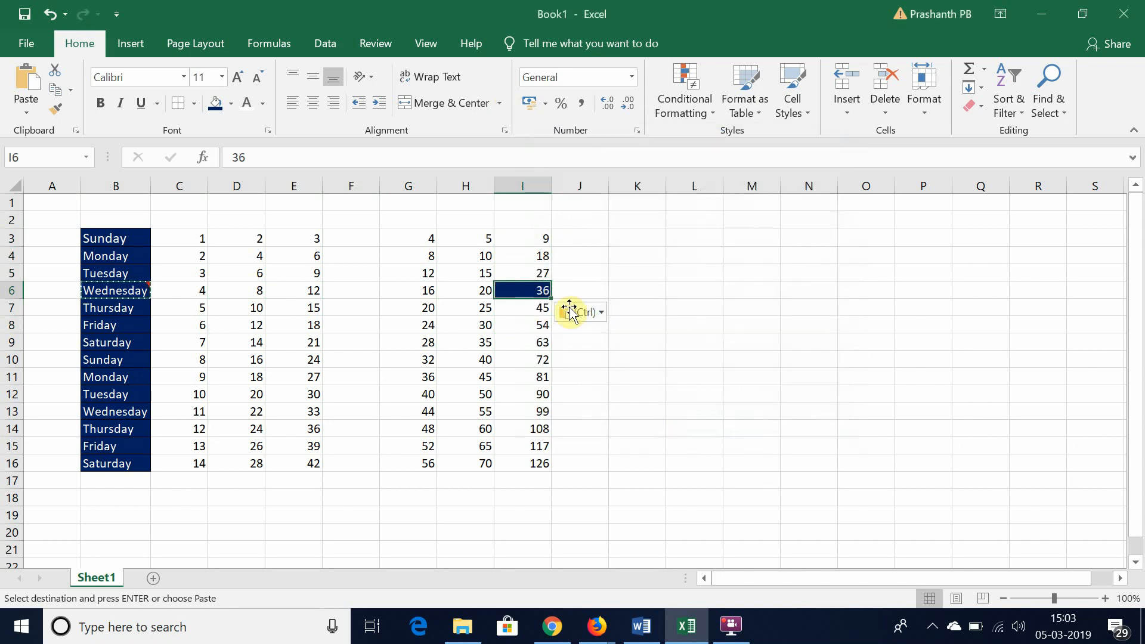
pyautogui.hotkey('ctrl', 'z')
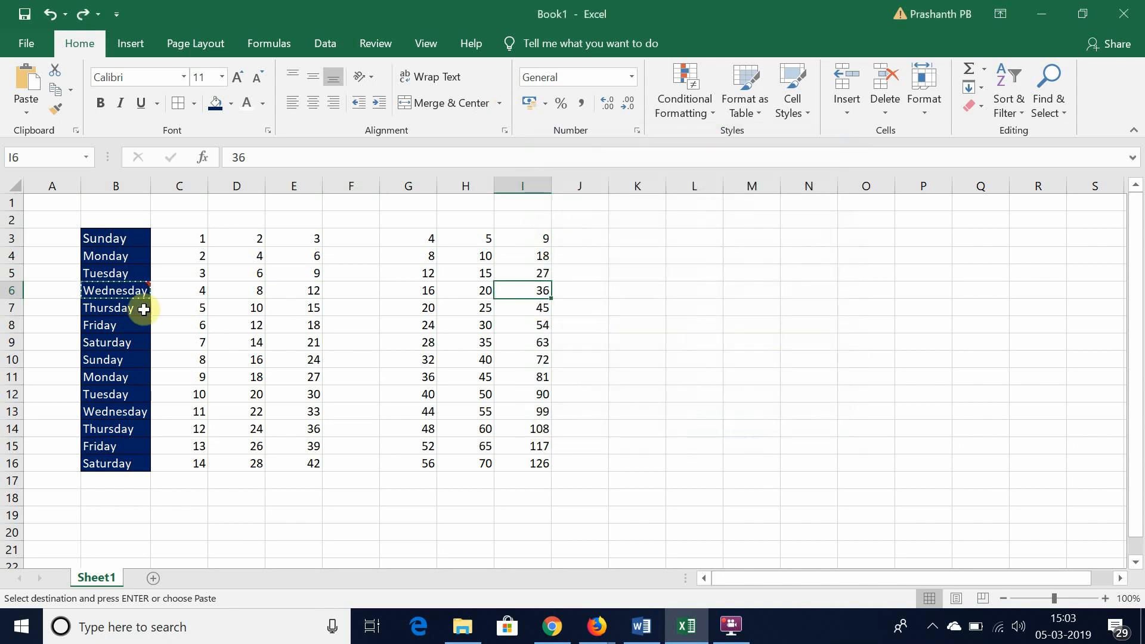
# - Paste only the comment of the copied cell B6 onto I6 using the Comments option of Paste Special
pyautogui.click(123, 290)
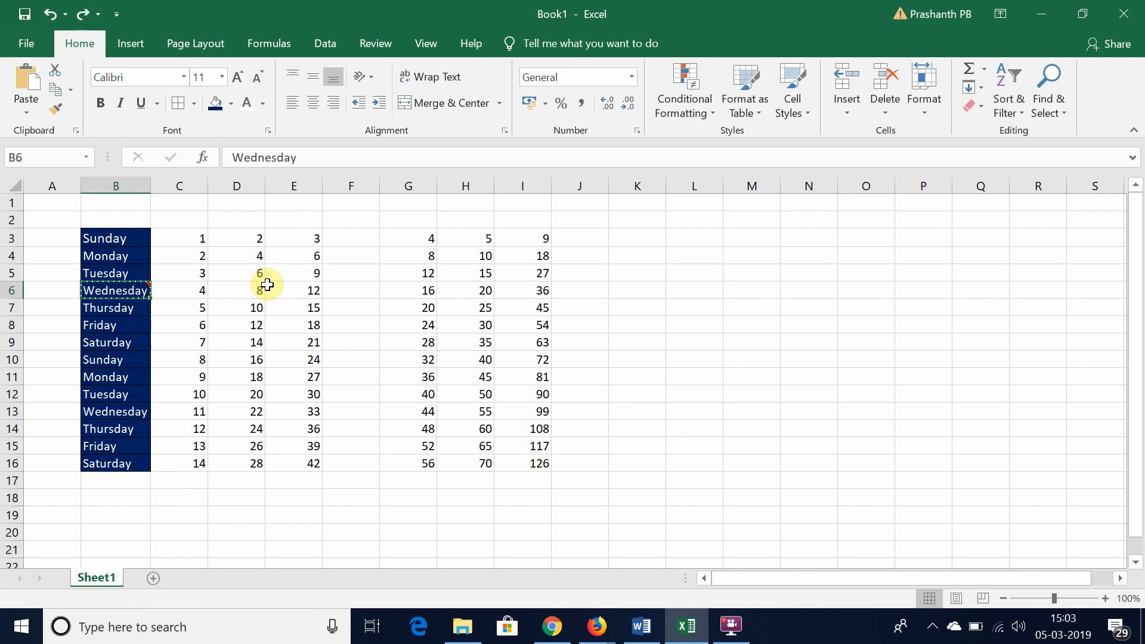
pyautogui.click(544, 288)
pyautogui.hotkey('ctrl', 'alt', 'v')
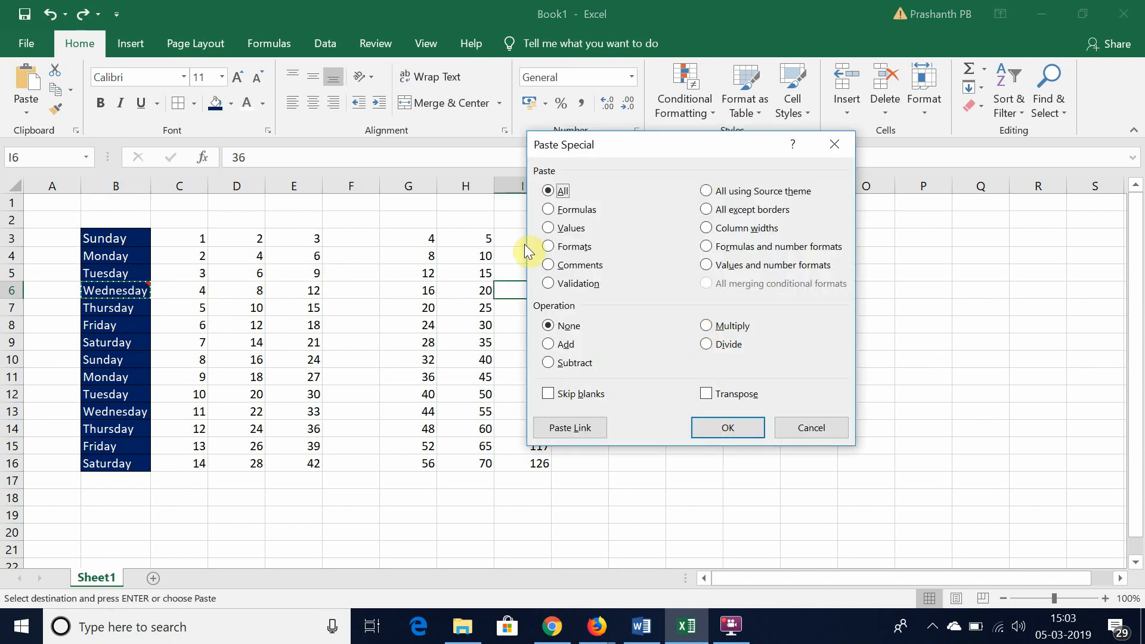
pyautogui.click(598, 267)
pyautogui.click(742, 429)
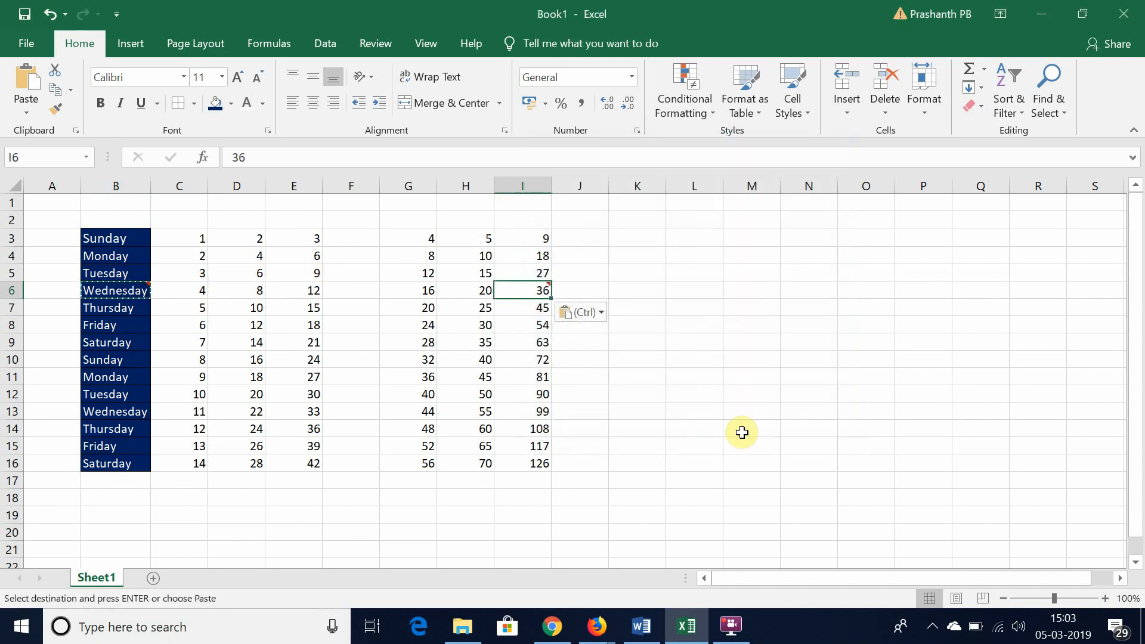
pyautogui.moveTo(528, 291)
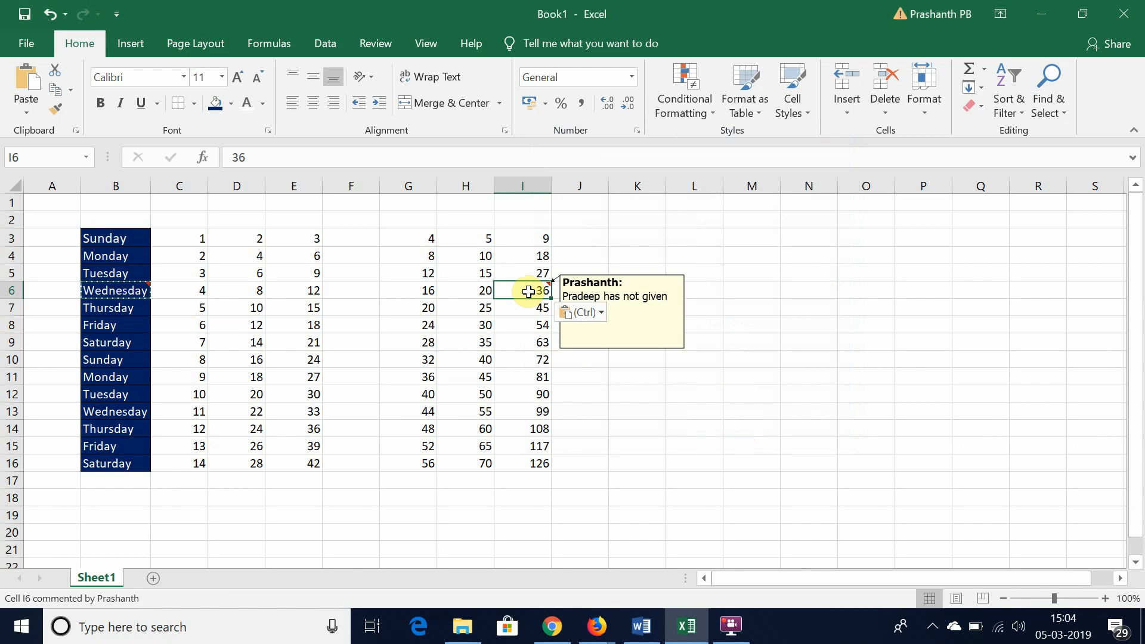
pyautogui.press('Escape')
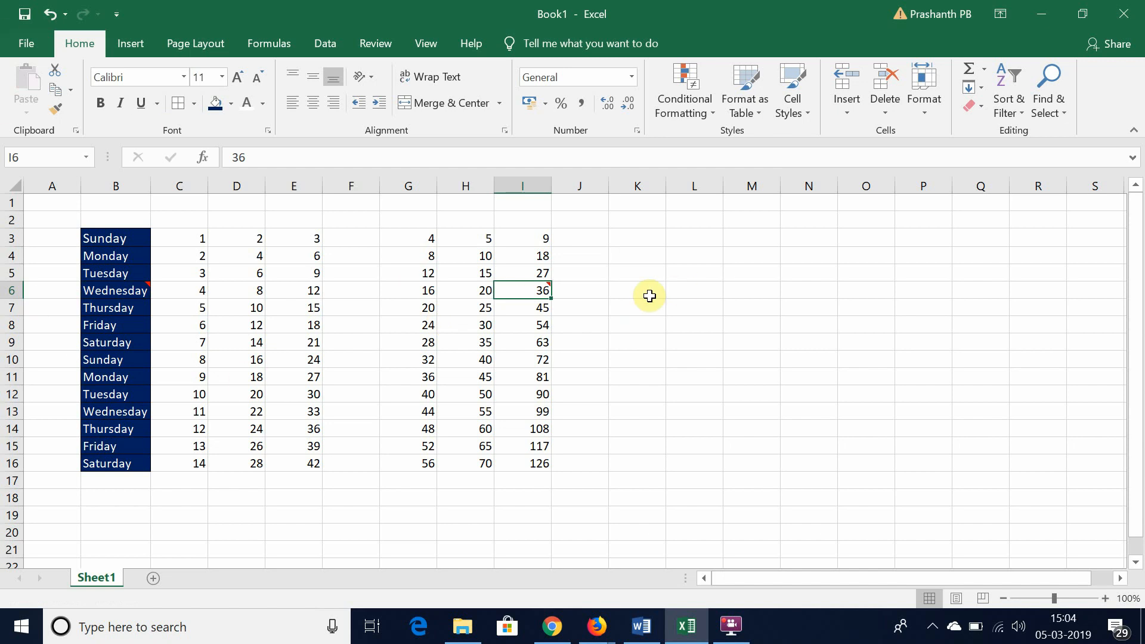
# - Delete the comment from the Wednesday cell B6
pyautogui.click(31, 49)
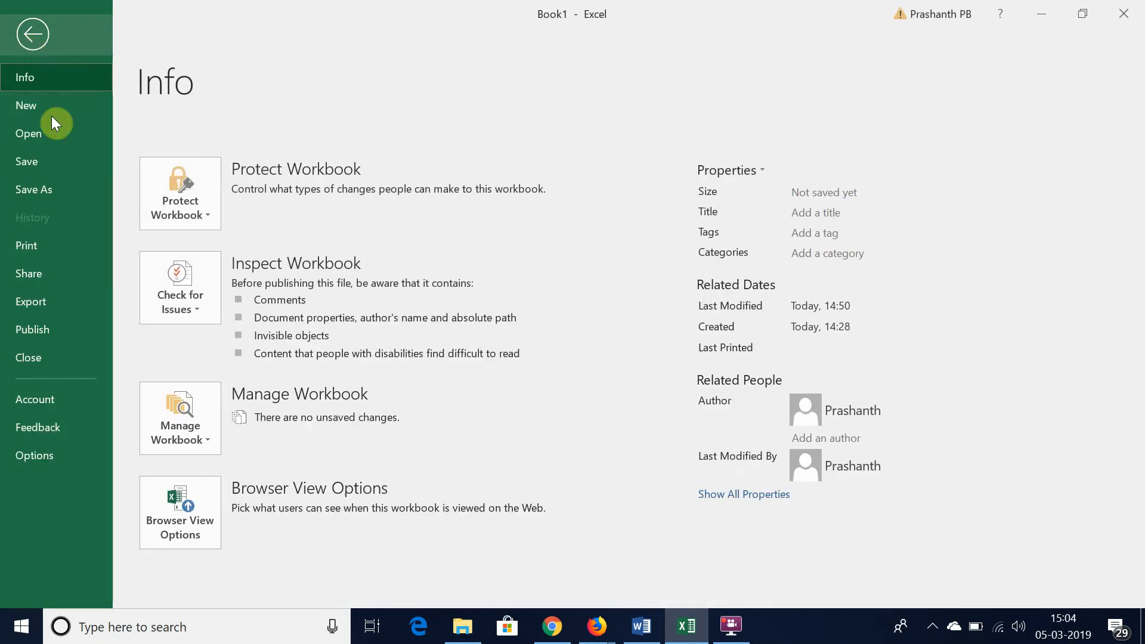
pyautogui.click(32, 45)
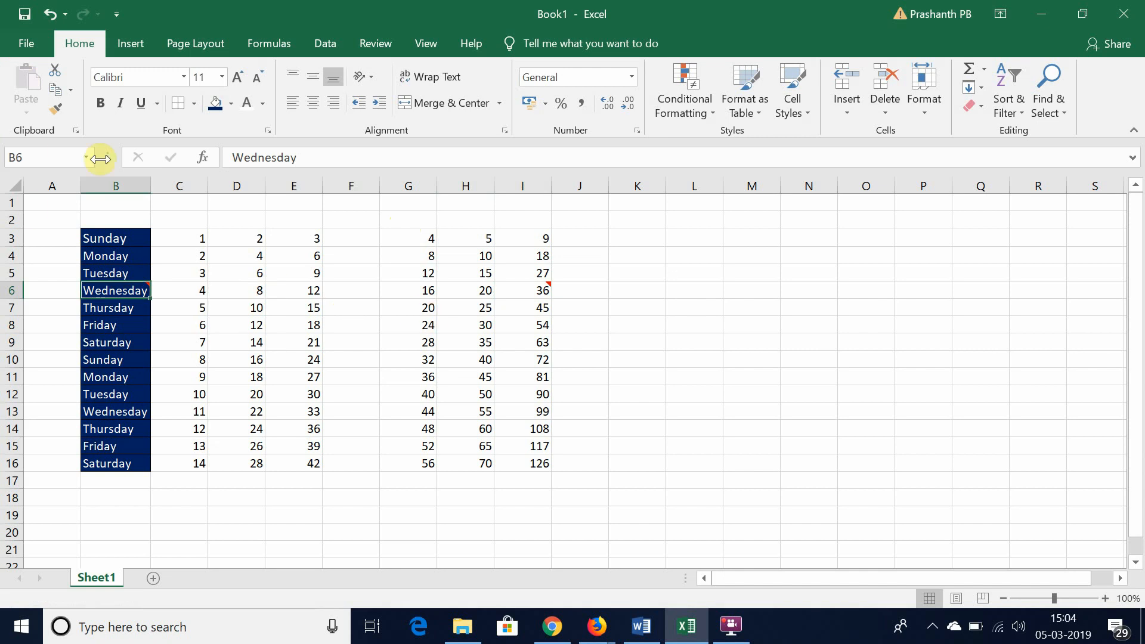
pyautogui.moveTo(122, 292)
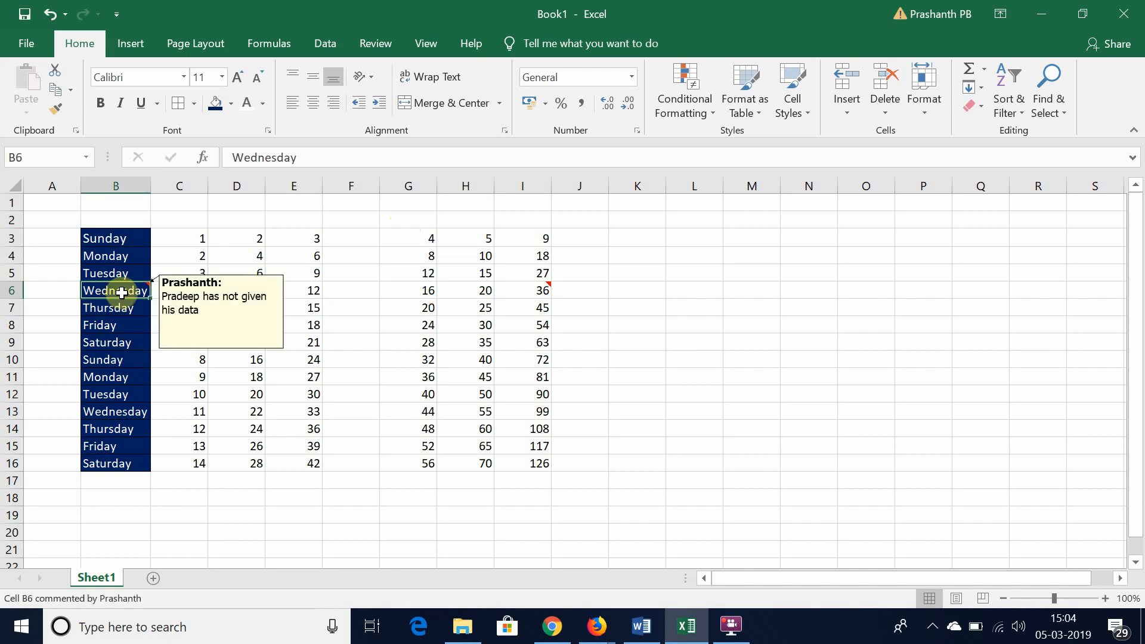
pyautogui.rightClick(122, 293)
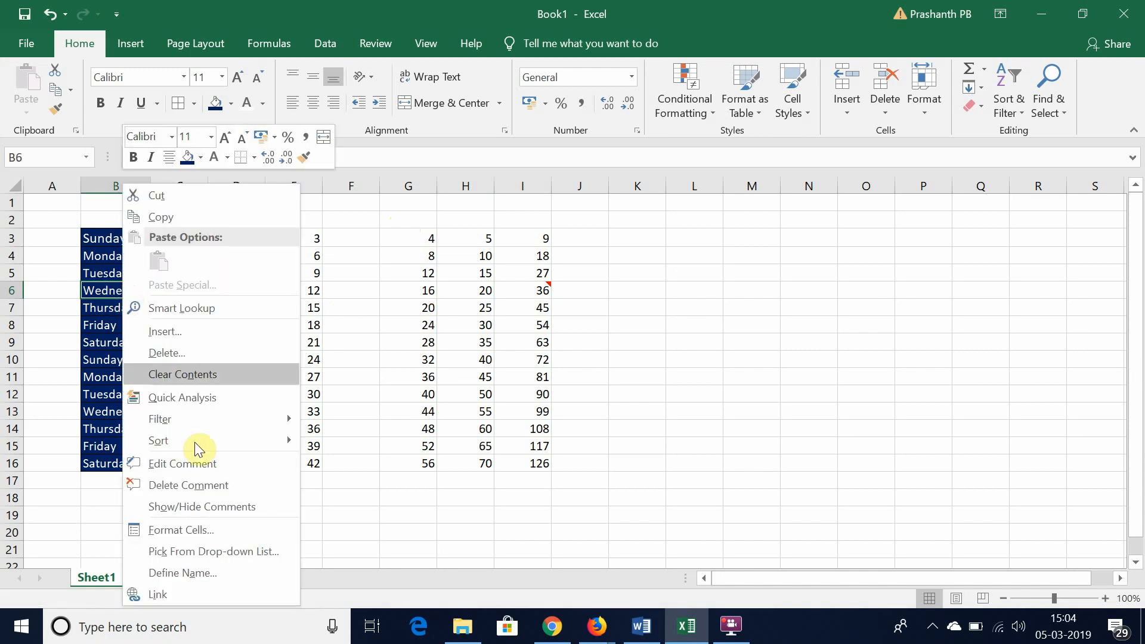
pyautogui.click(206, 484)
# - Try deleting the comment on cell I6, and undo the deletion
pyautogui.click(530, 293)
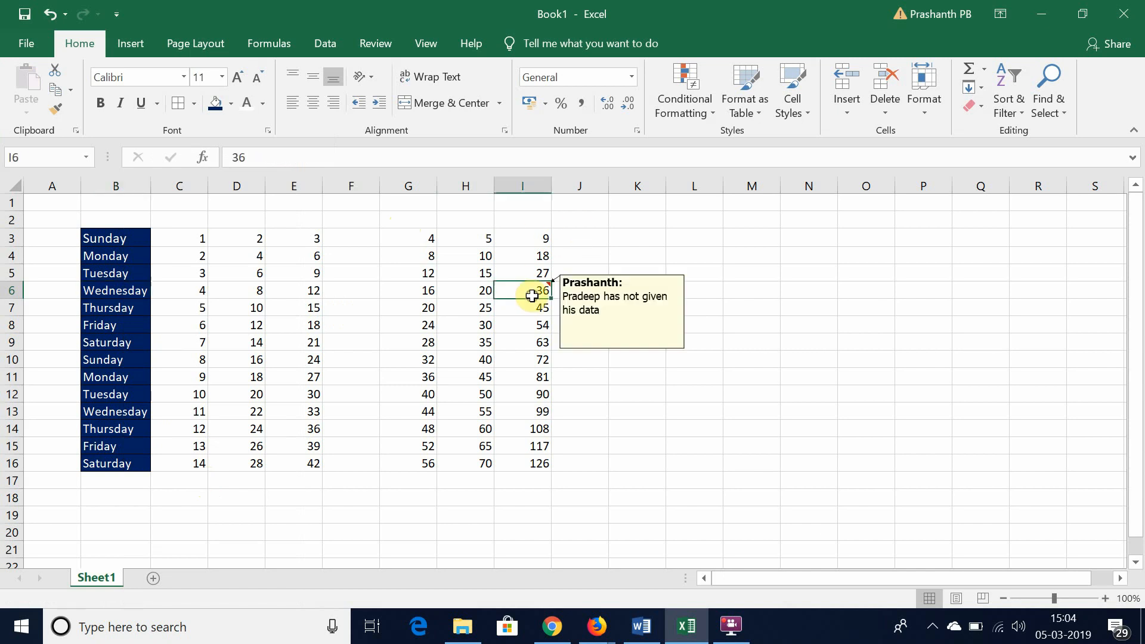
pyautogui.rightClick(530, 293)
pyautogui.click(611, 485)
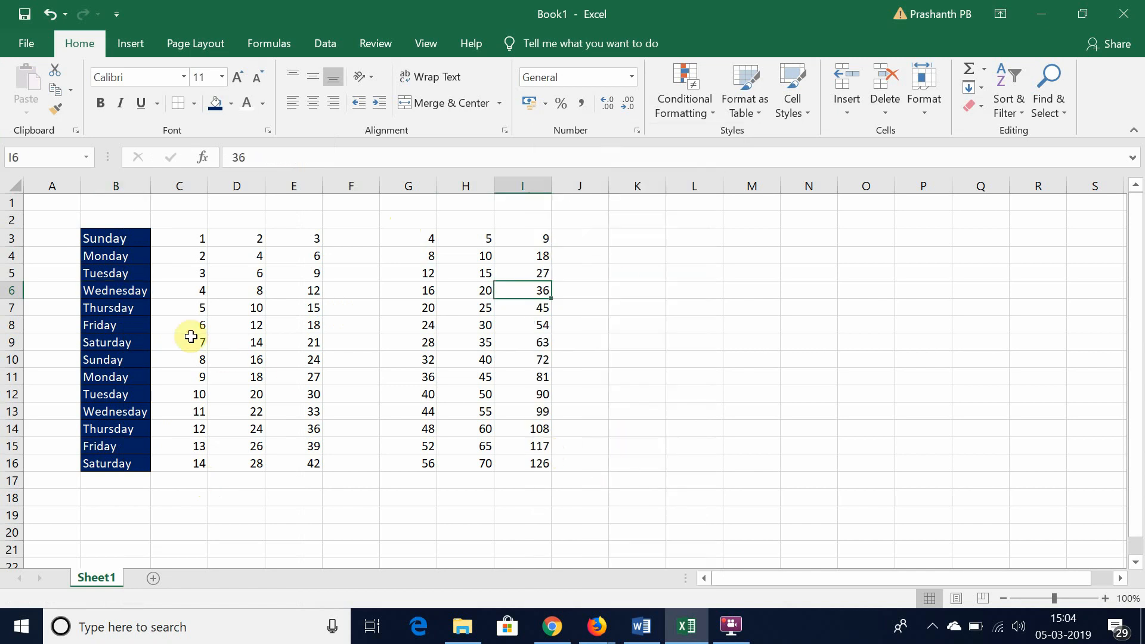
pyautogui.hotkey('ctrl', 'z')
# - Edit the comment on cell I6 to note that the named person has given data
pyautogui.rightClick(527, 295)
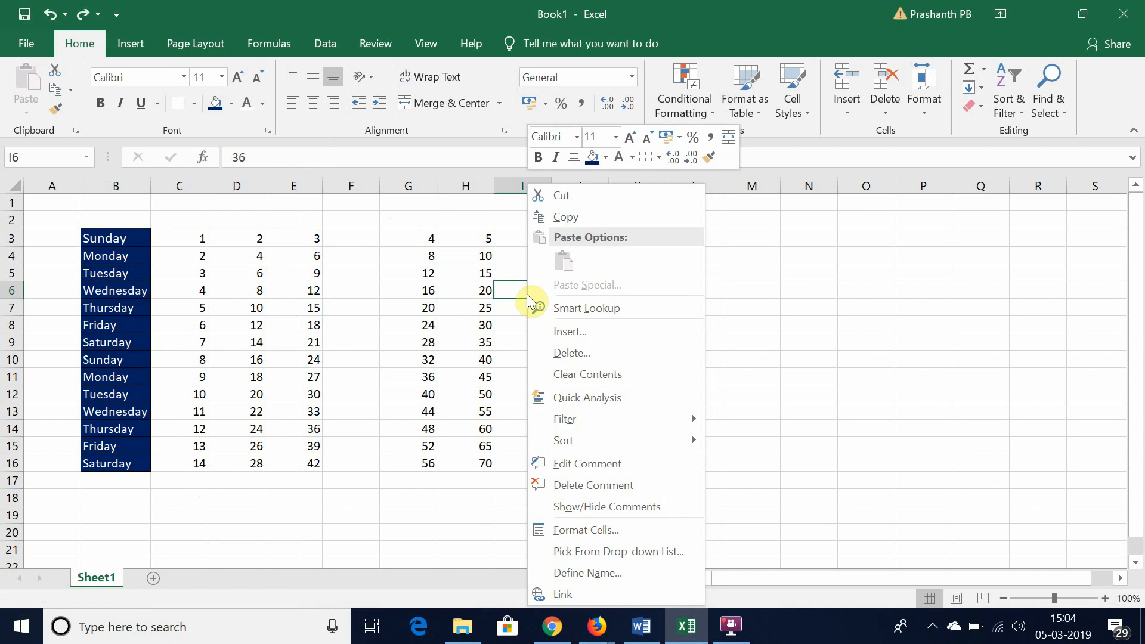
pyautogui.click(606, 465)
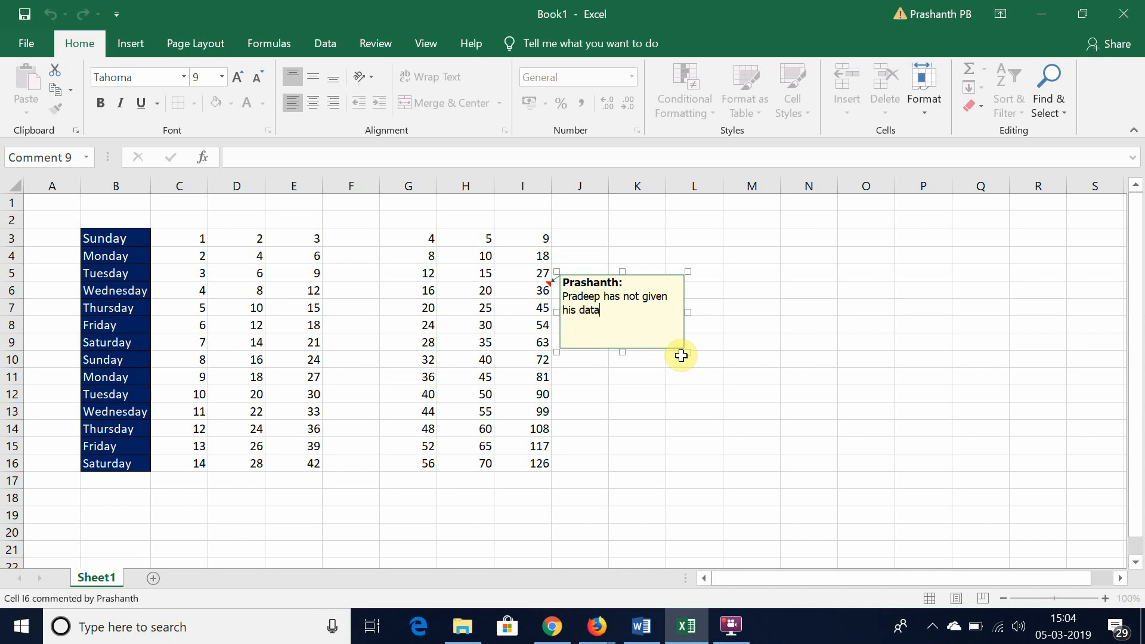
pyautogui.press('BackSpace')
pyautogui.press('BackSpace')
pyautogui.press('BackSpace')
pyautogui.press('BackSpace')
pyautogui.press('BackSpace')
pyautogui.press('BackSpace')
pyautogui.press('BackSpace')
pyautogui.press('BackSpace')
pyautogui.press('BackSpace')
pyautogui.press('BackSpace')
pyautogui.press('BackSpace')
pyautogui.press('BackSpace')
pyautogui.press('BackSpace')
pyautogui.press('BackSpace')
pyautogui.press('BackSpace')
pyautogui.press('BackSpace')
pyautogui.press('BackSpace')
pyautogui.press('BackSpace')
pyautogui.press('BackSpace')
pyautogui.write('given data')
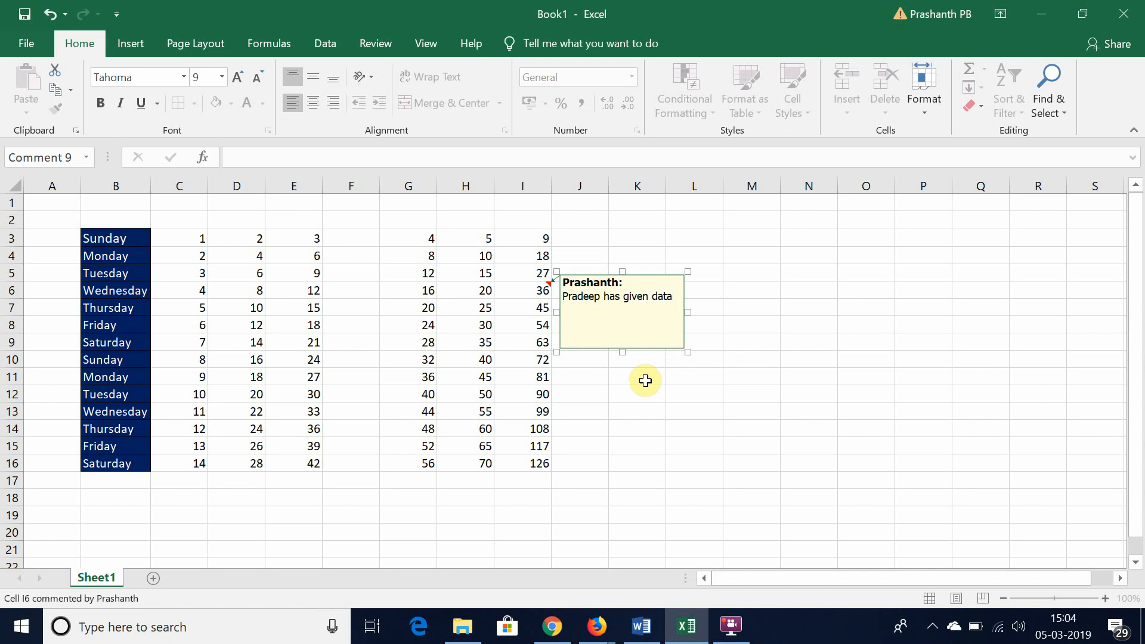
pyautogui.click(659, 428)
# - Check the edited comment on cell I6 and delete it
pyautogui.moveTo(527, 290)
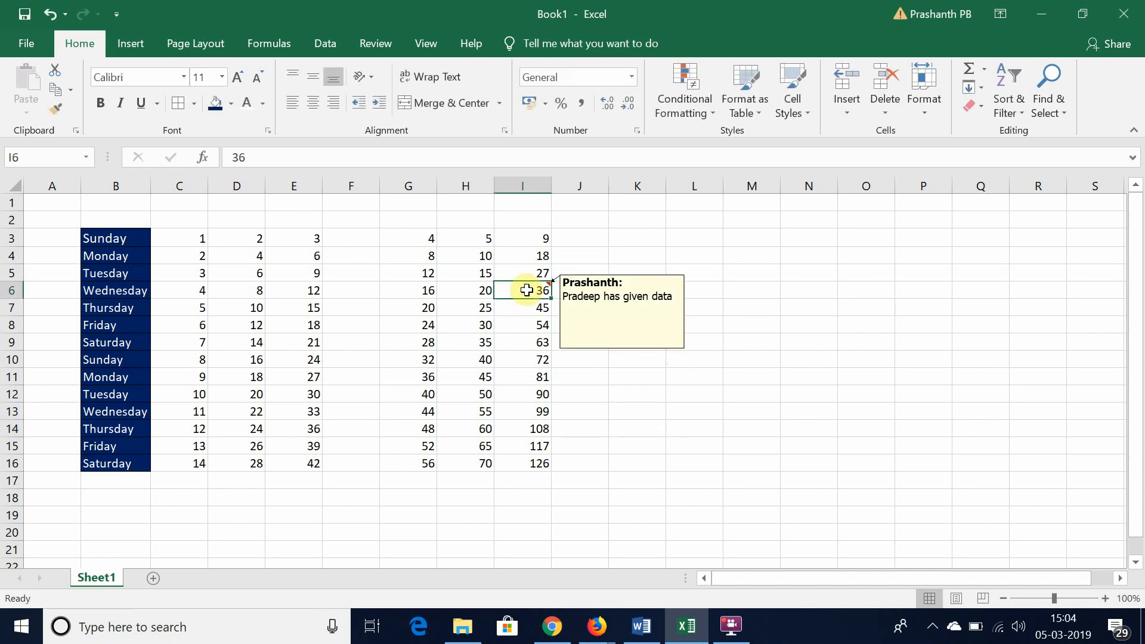
pyautogui.rightClick(526, 291)
pyautogui.click(594, 485)
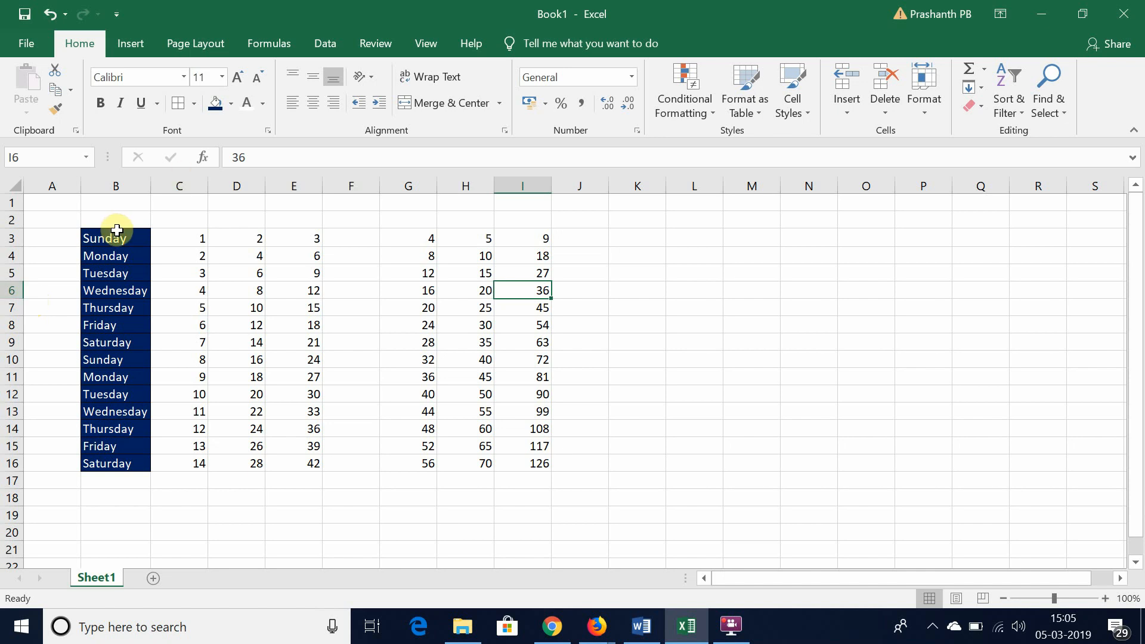
# - Copy the weekday range B3:B16 and review the paste and operation options in Paste Special without applying any
pyautogui.moveTo(114, 235); pyautogui.dragTo(108, 463)
pyautogui.hotkey('ctrl', 'c')
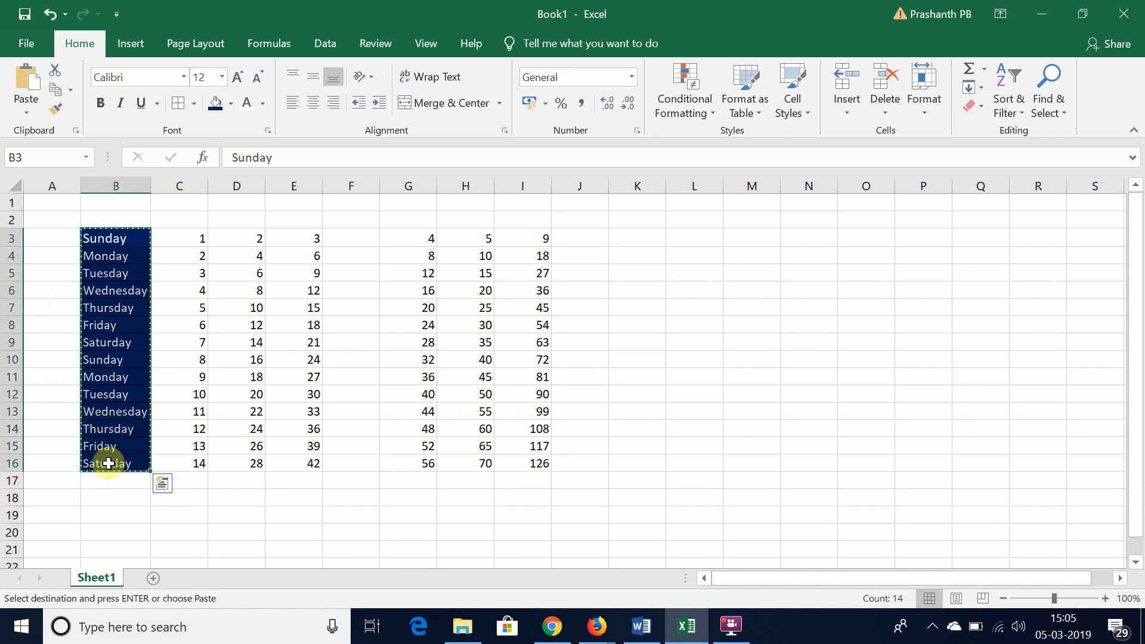
pyautogui.hotkey('alt', 'e')
pyautogui.press('s')
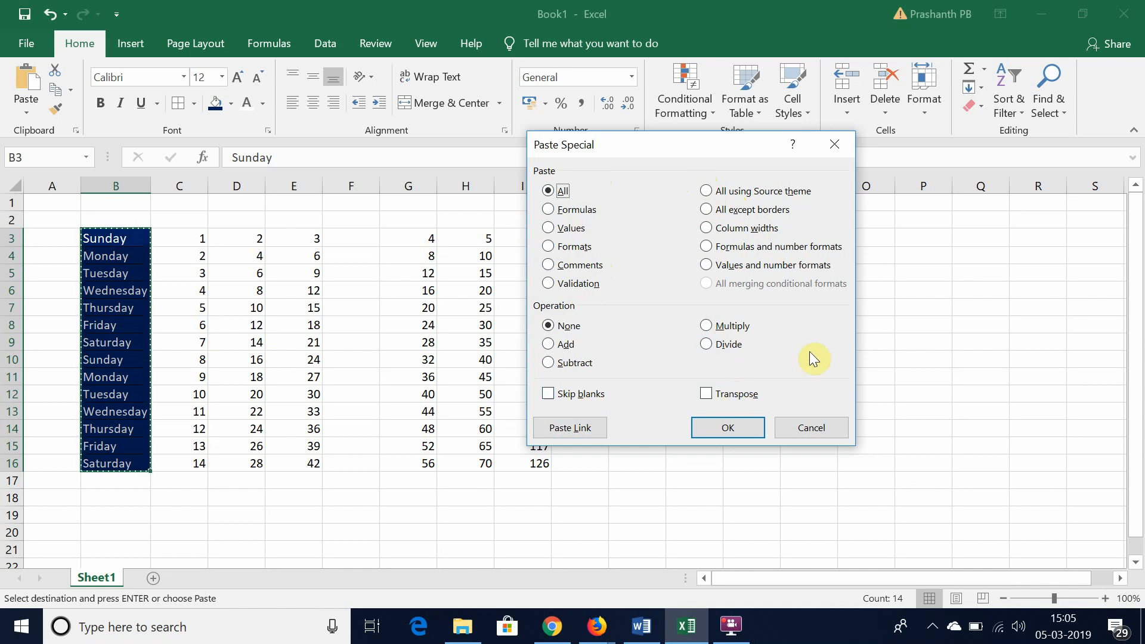
pyautogui.click(833, 429)
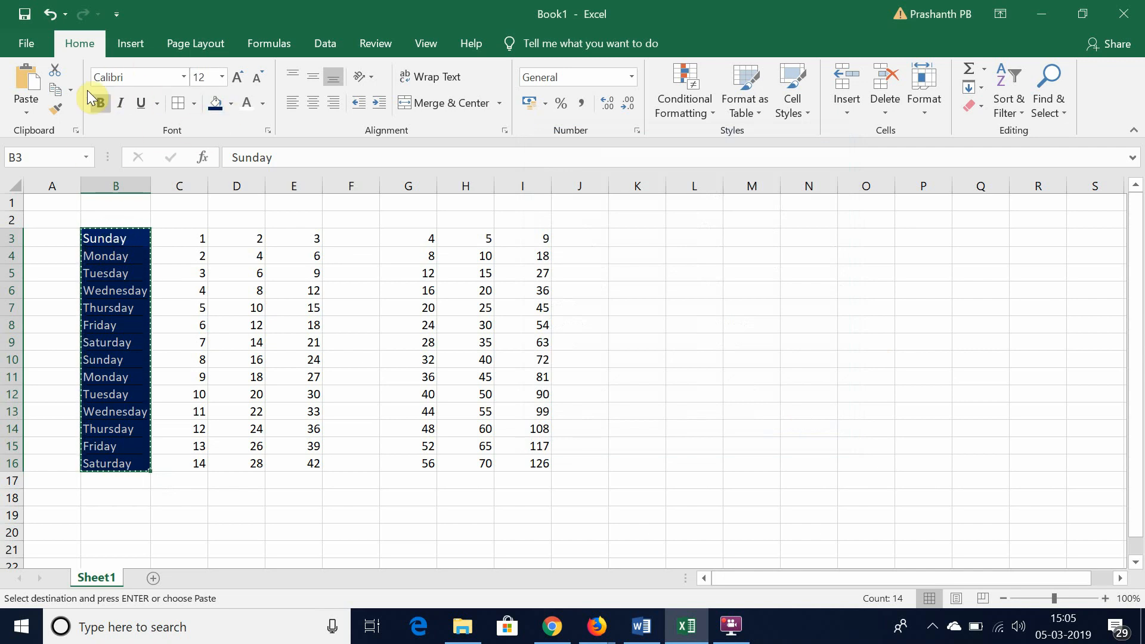
# - Change the font of the weekday cells B3:B16 to Times New Roman
pyautogui.click(130, 77)
pyautogui.write('Times')
pyautogui.press('Return')
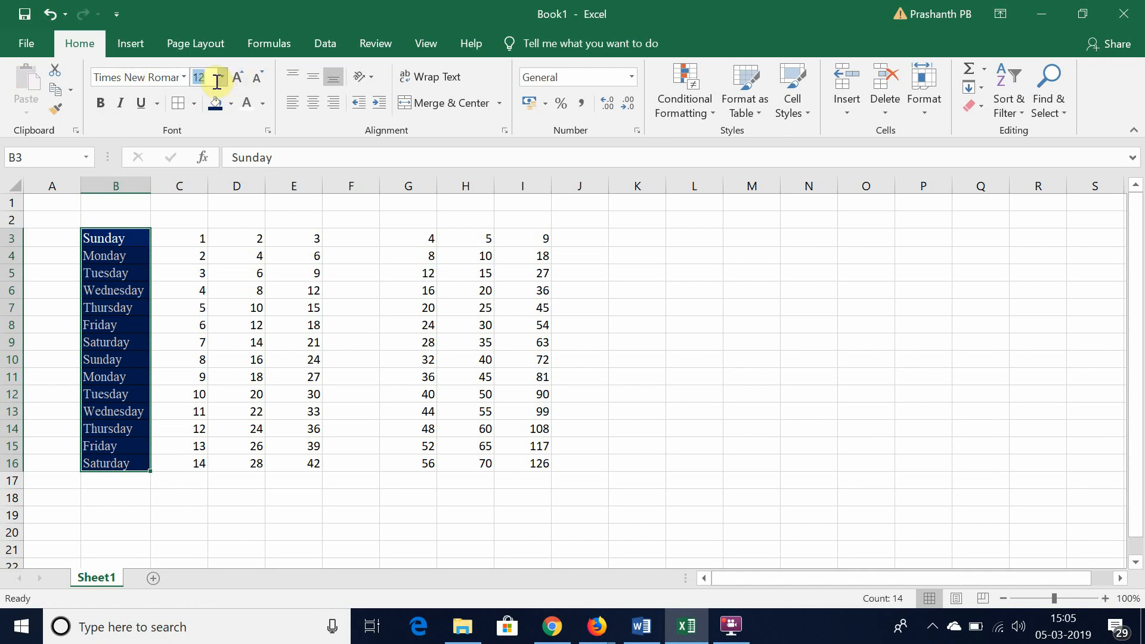
# - Try font sizes 15, 14 and 19 on the weekday cells B3:B16, and finish with size 14
pyautogui.write('15')
pyautogui.press('Return')
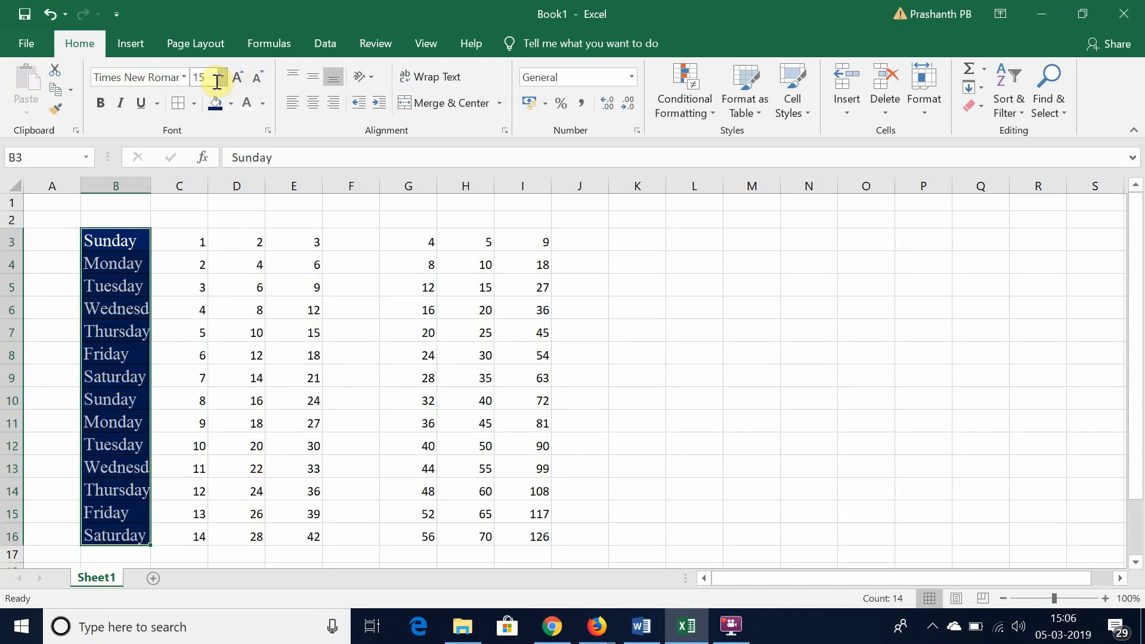
pyautogui.click(217, 82)
pyautogui.write('14')
pyautogui.press('Return')
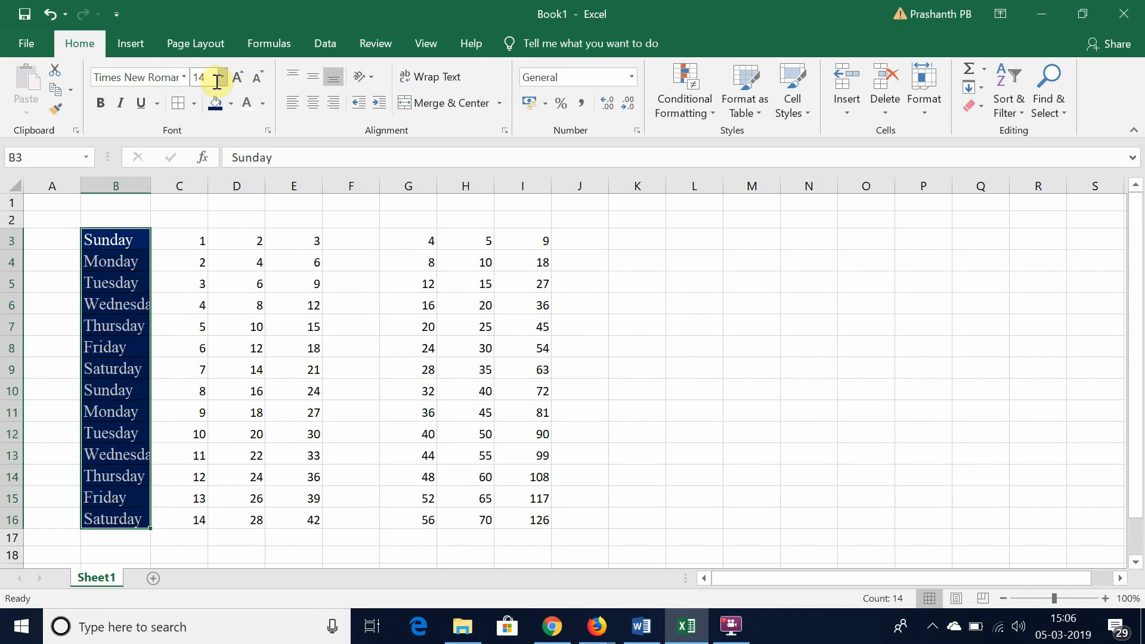
pyautogui.click(216, 82)
pyautogui.write('19')
pyautogui.press('Return')
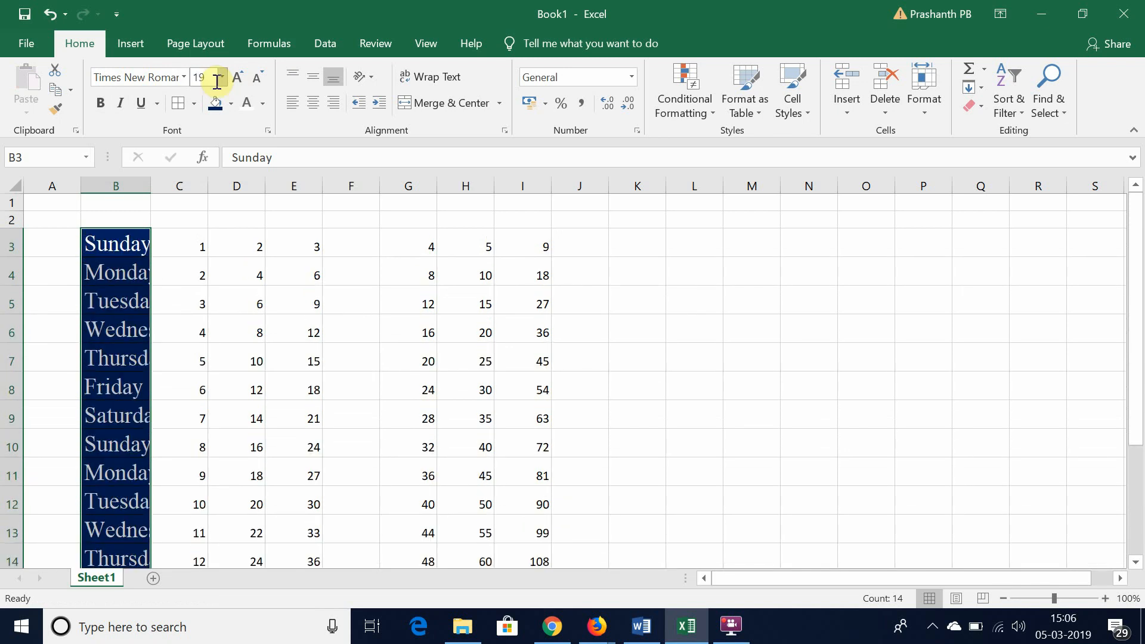
pyautogui.write('1')
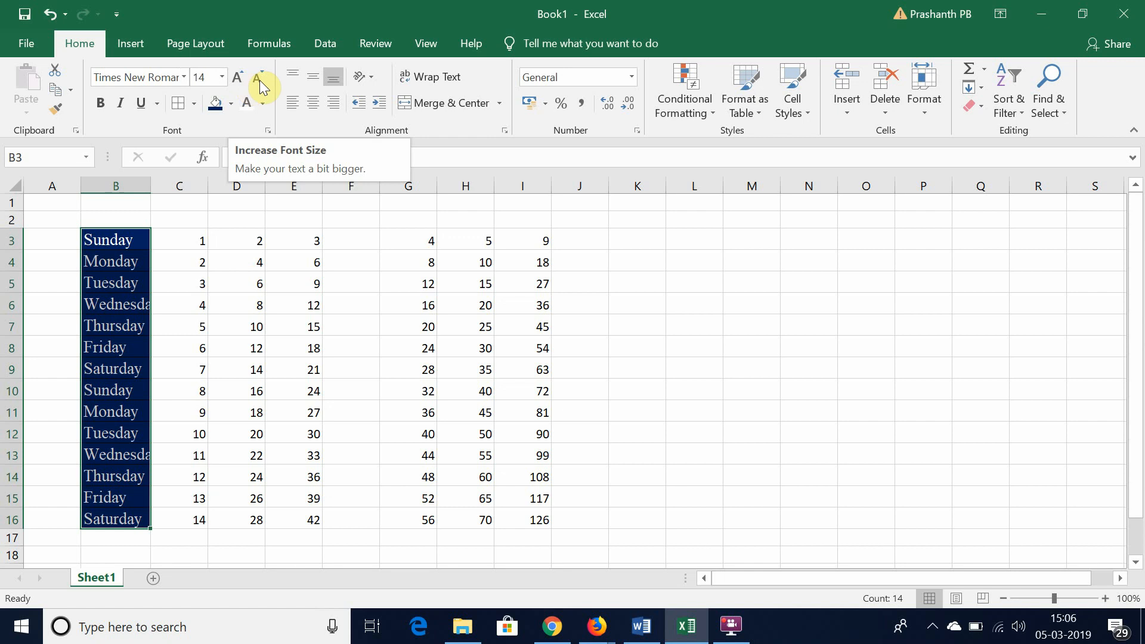
# - Enlarge the weekday text to size 18 in steps and shrink it back to 14, using Increase and Decrease Font Size
pyautogui.click(234, 81)
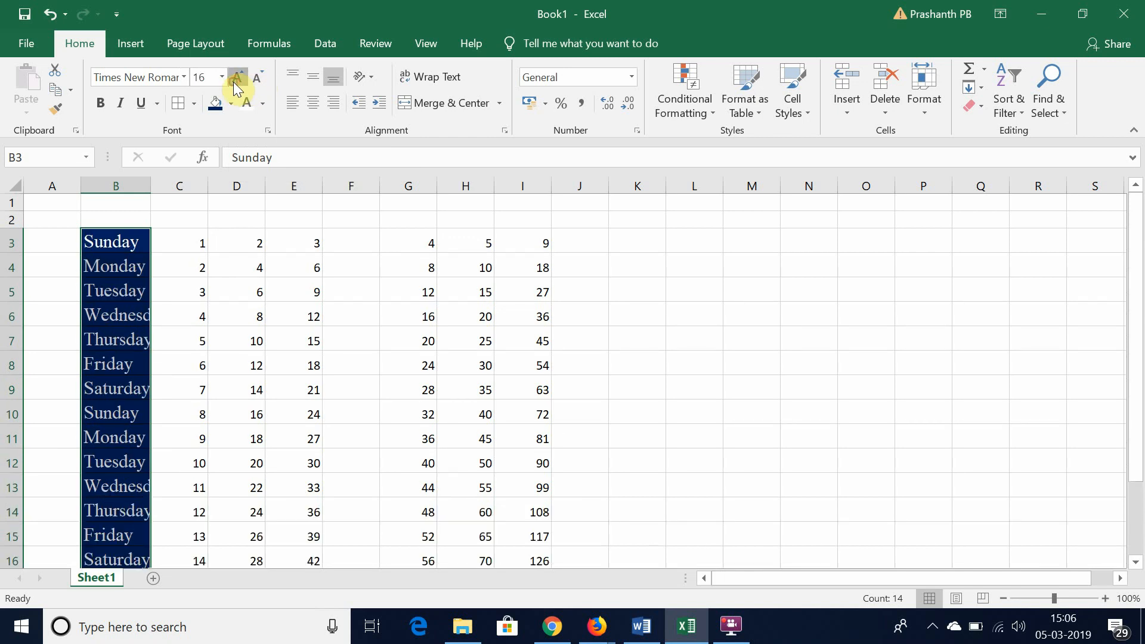
pyautogui.click(234, 81)
pyautogui.click(235, 82)
pyautogui.click(262, 81)
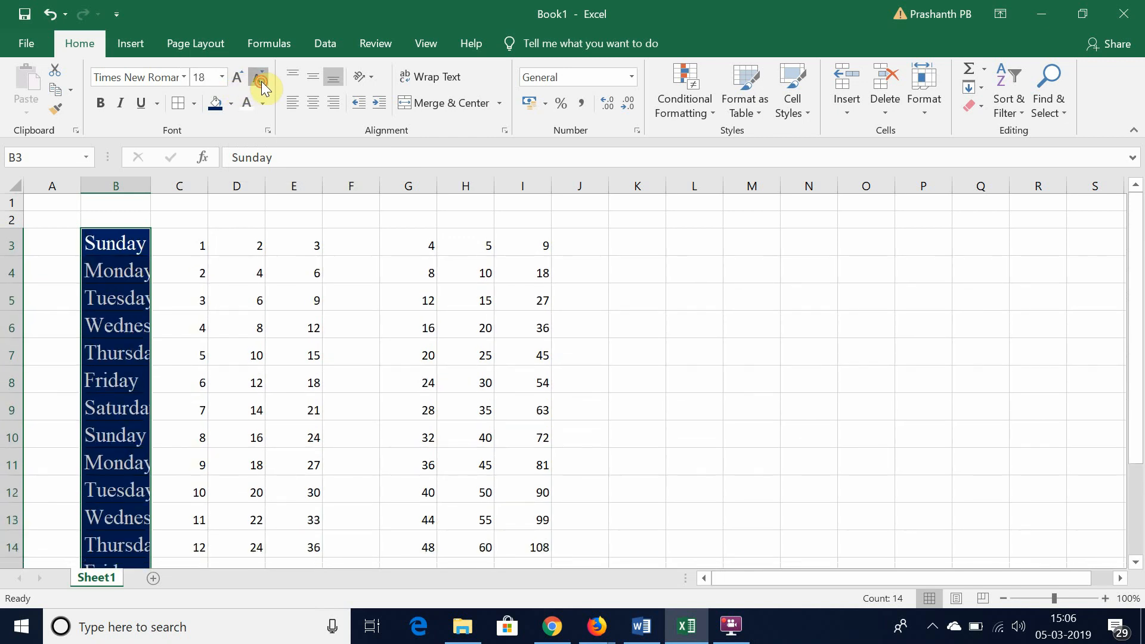
pyautogui.click(261, 82)
pyautogui.click(261, 81)
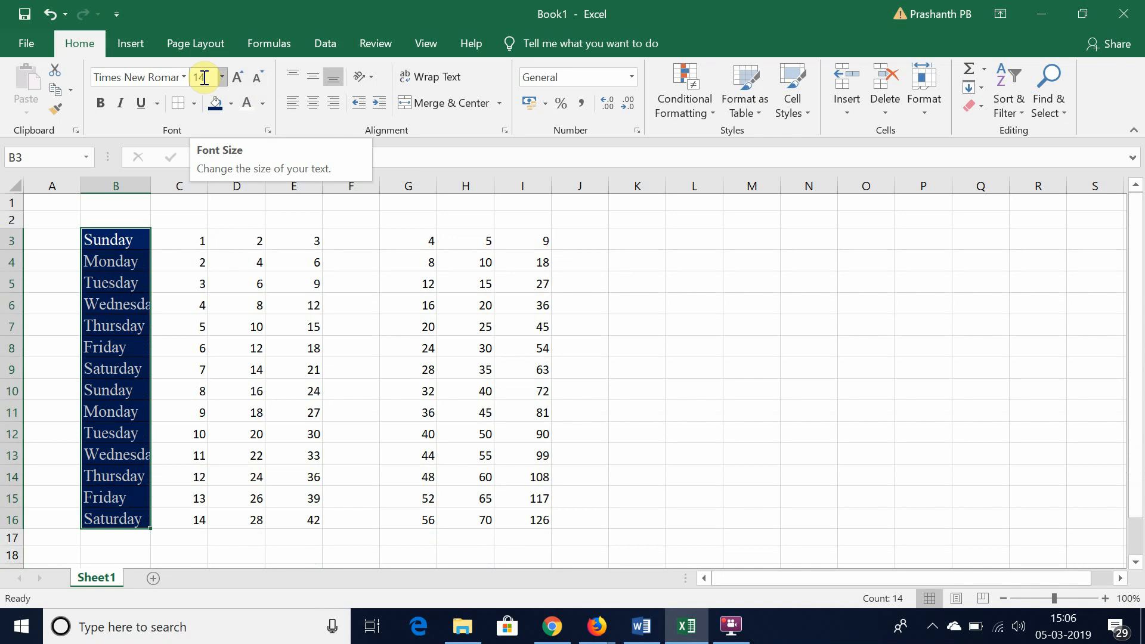
pyautogui.click(237, 80)
pyautogui.click(237, 80)
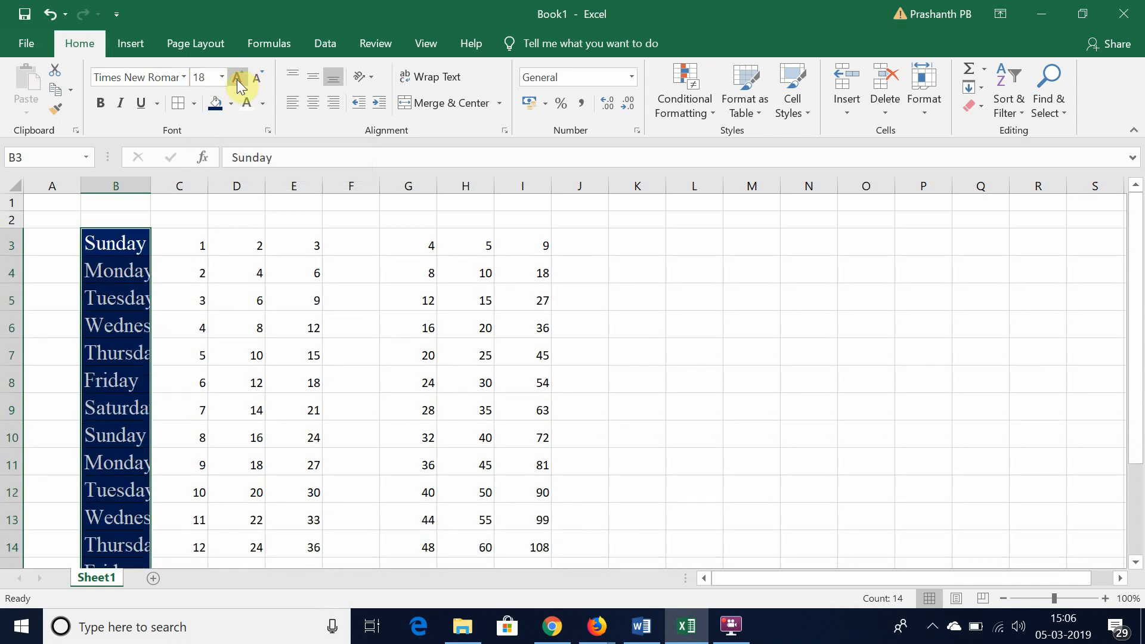
pyautogui.click(257, 81)
pyautogui.click(257, 81)
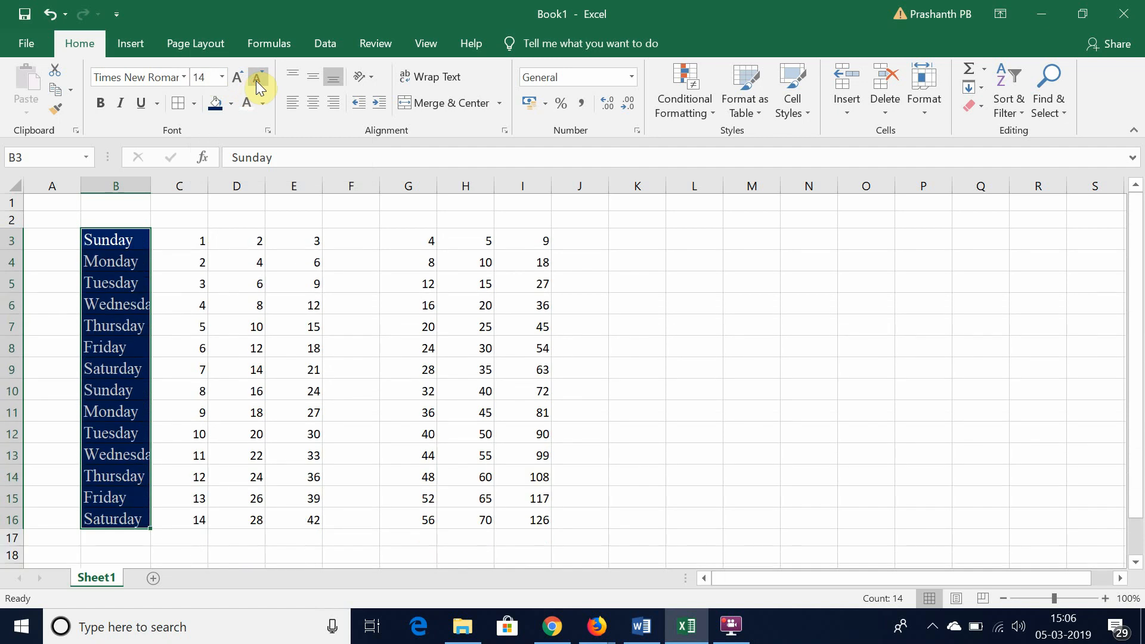
pyautogui.hotkey('ctrl', 'q')
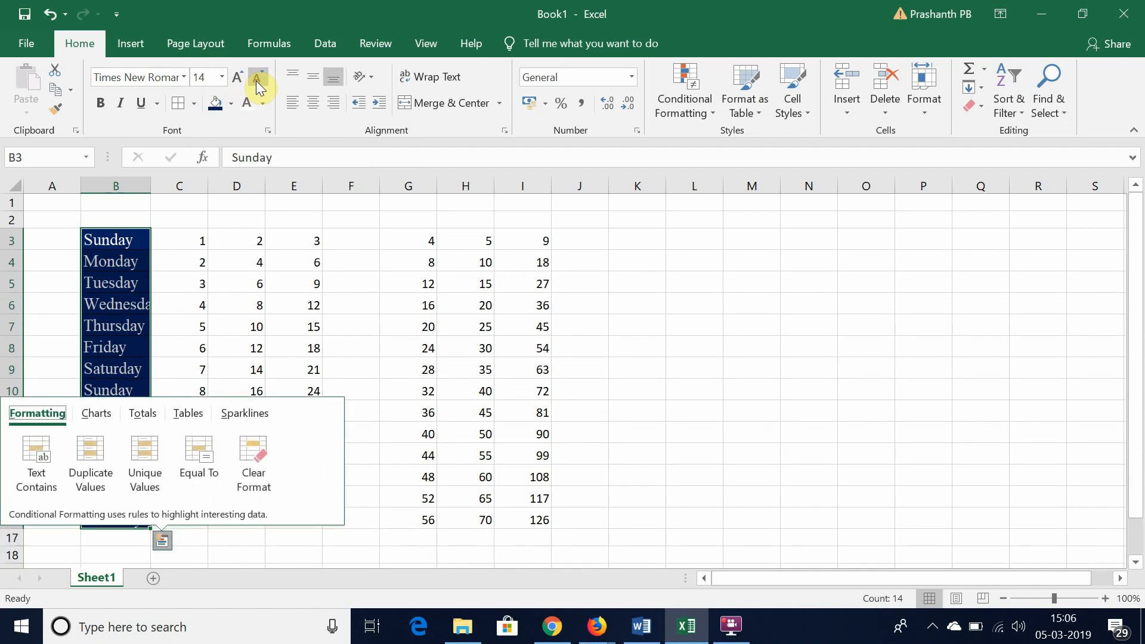
pyautogui.press('Escape')
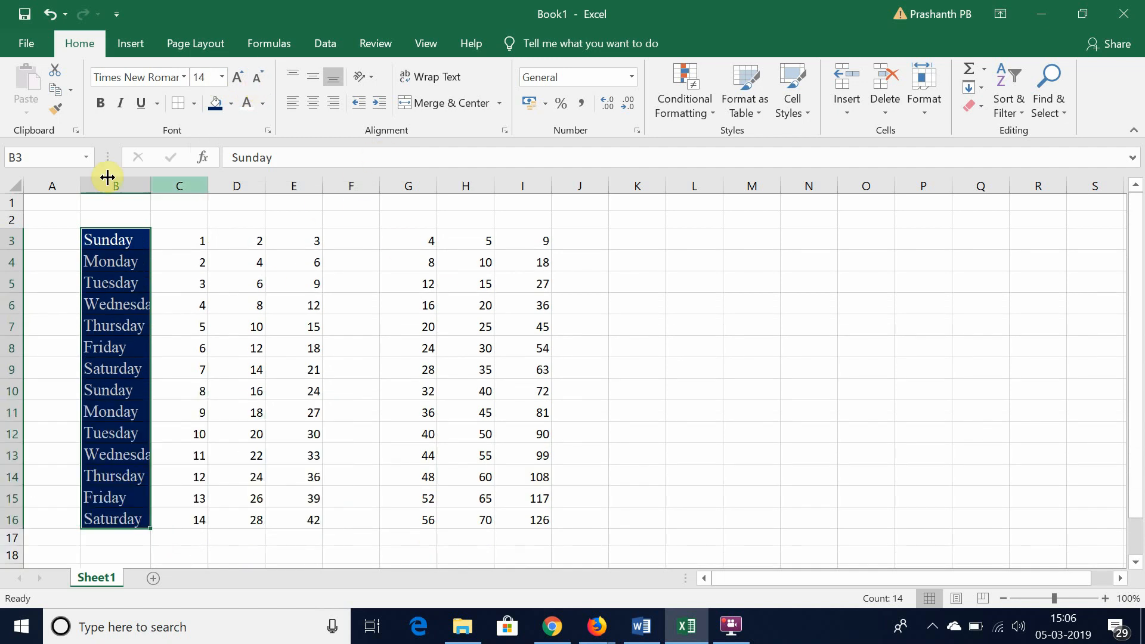
pyautogui.hotkey('alt', 'e')
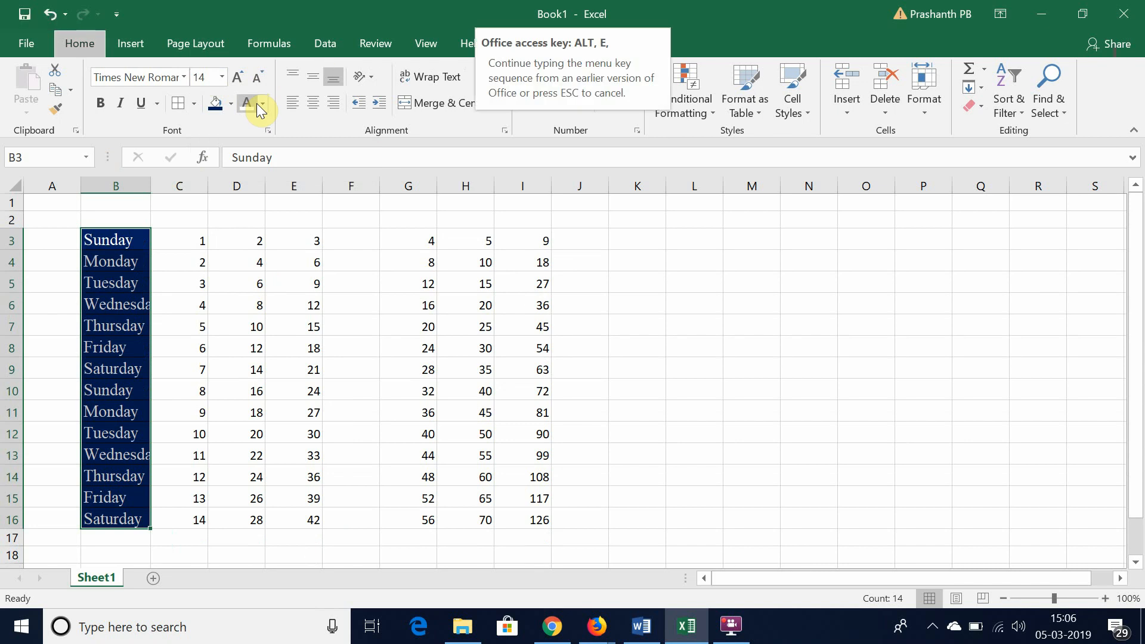
pyautogui.press('Escape')
pyautogui.press('alt')
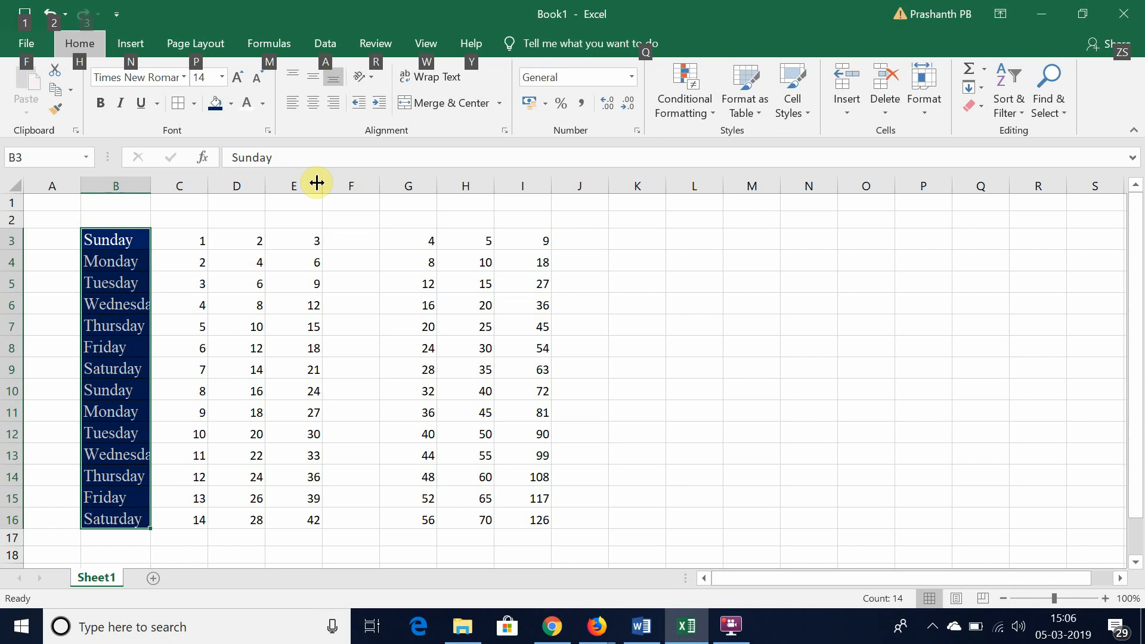
pyautogui.press('m')
pyautogui.press('Escape')
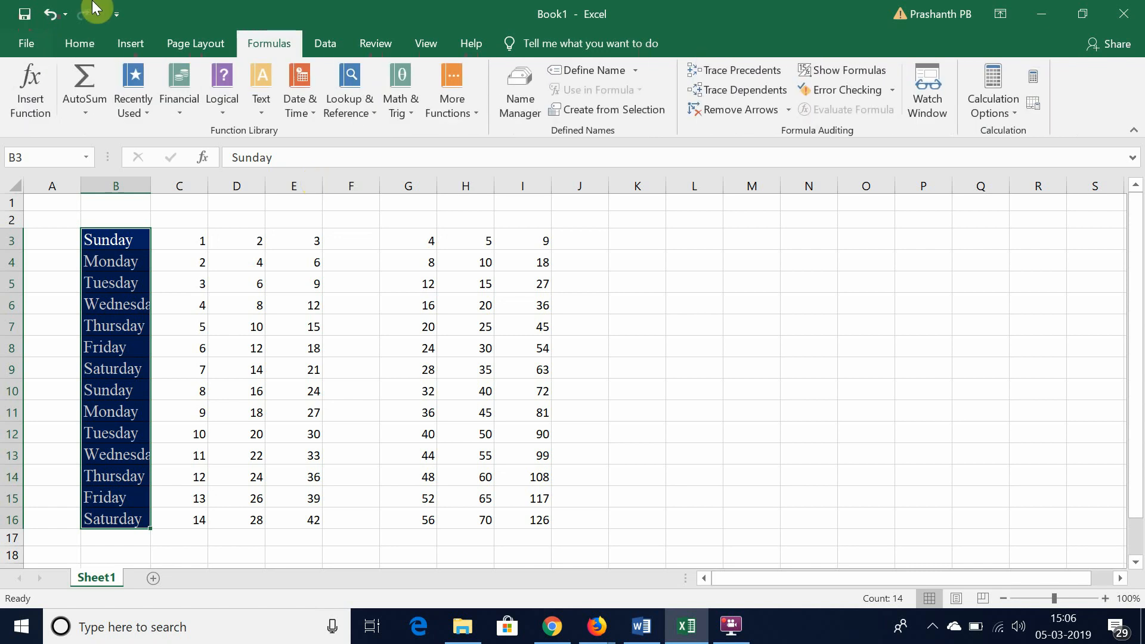
pyautogui.click(74, 48)
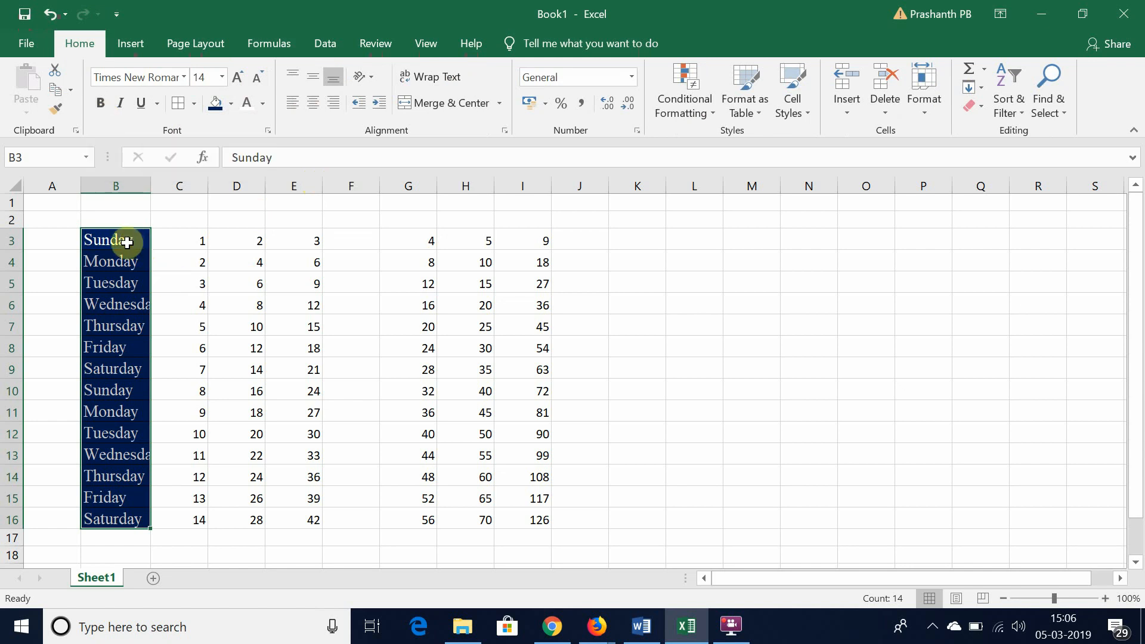
# - Make the weekday cells B3:B16 bold, italic and underlined
pyautogui.hotkey('ctrl', 'b')
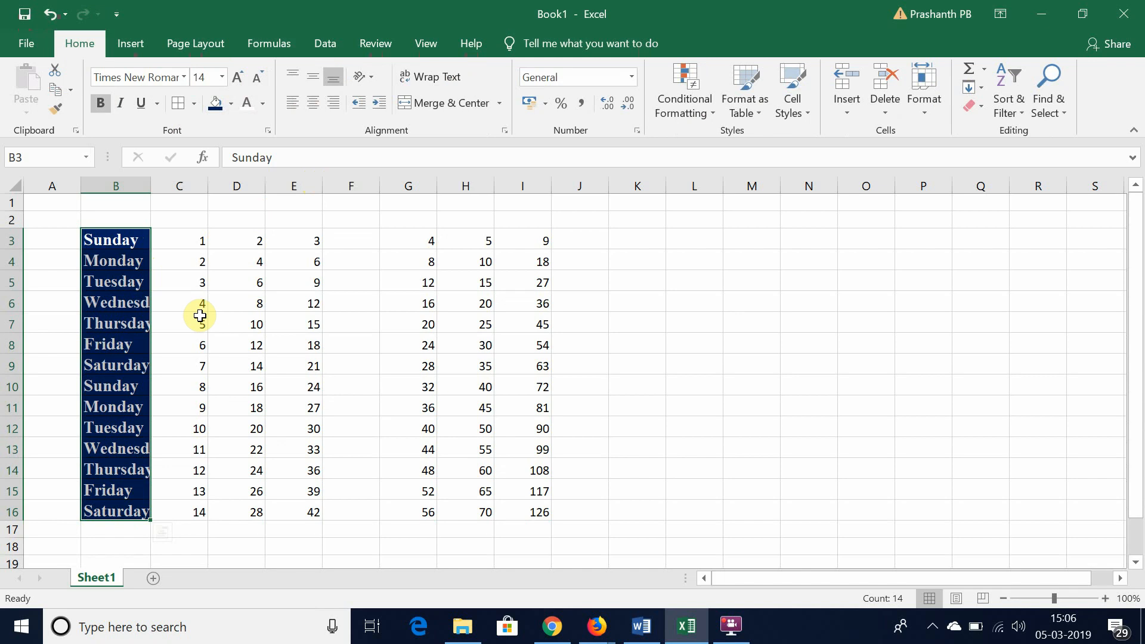
pyautogui.click(115, 110)
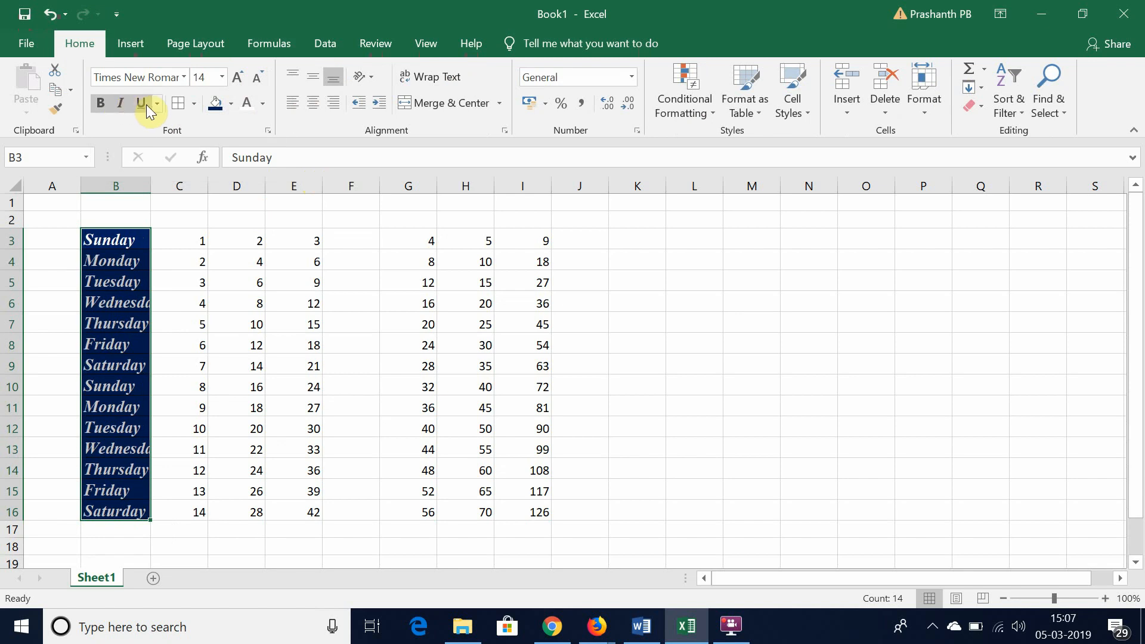
pyautogui.click(143, 104)
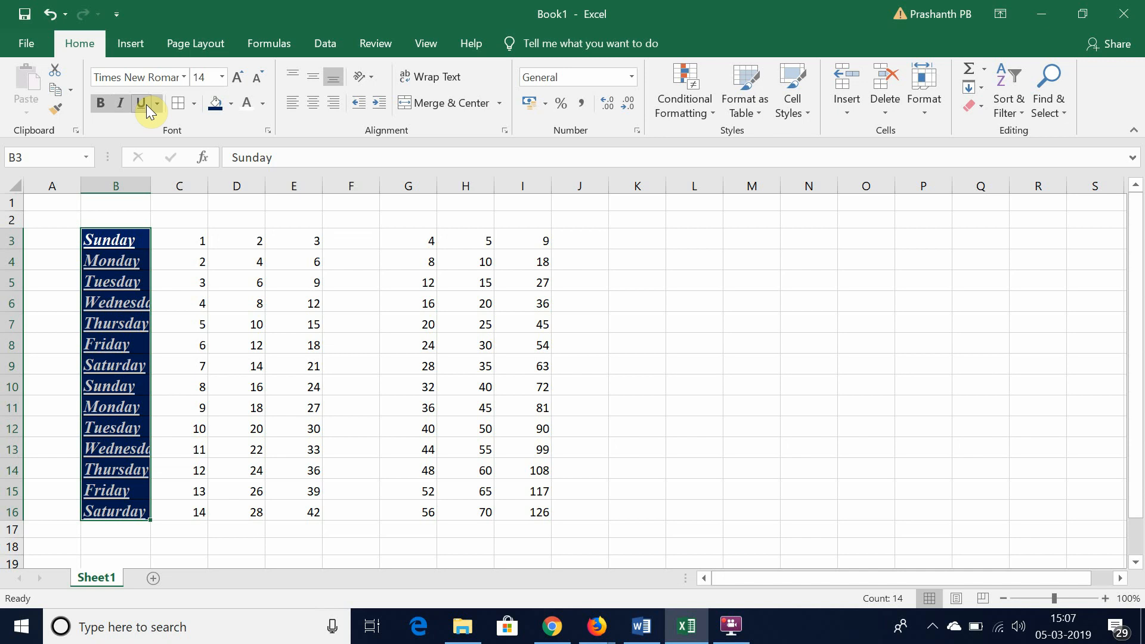
# - Switch the weekday cells to a double underline, remove it, and apply a single underline again
pyautogui.click(155, 104)
pyautogui.click(170, 143)
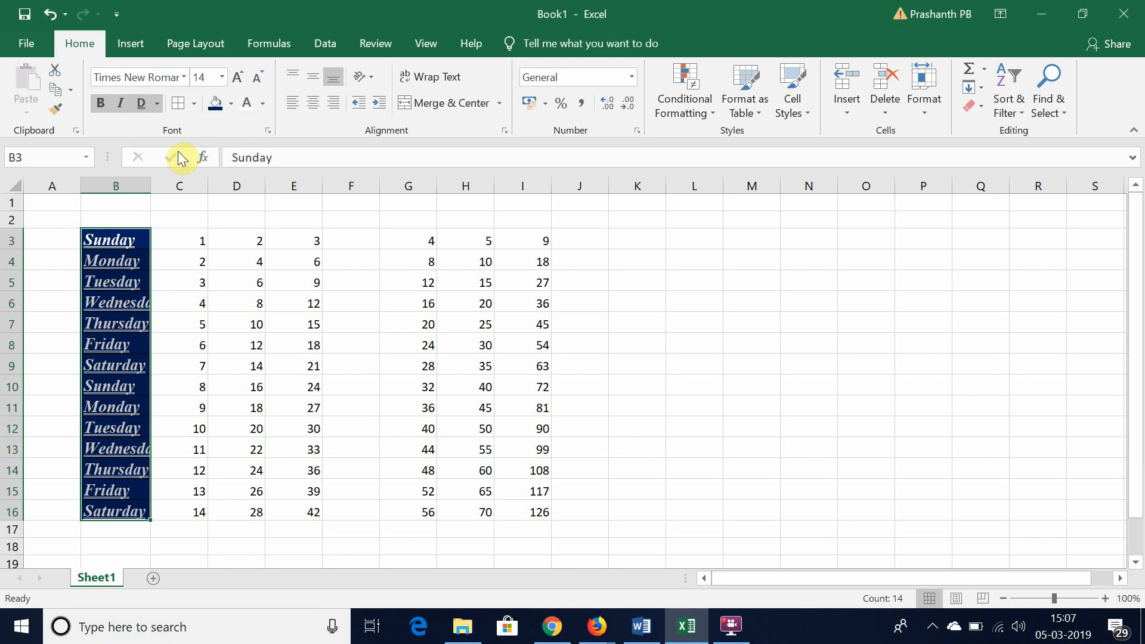
pyautogui.click(150, 105)
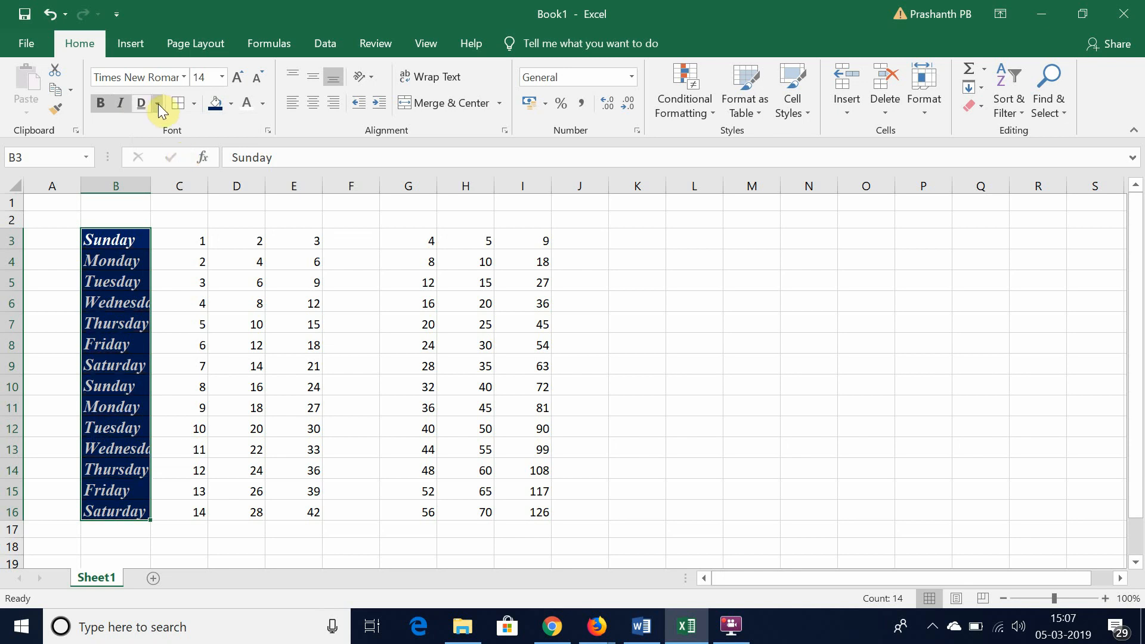
pyautogui.click(159, 104)
pyautogui.click(159, 131)
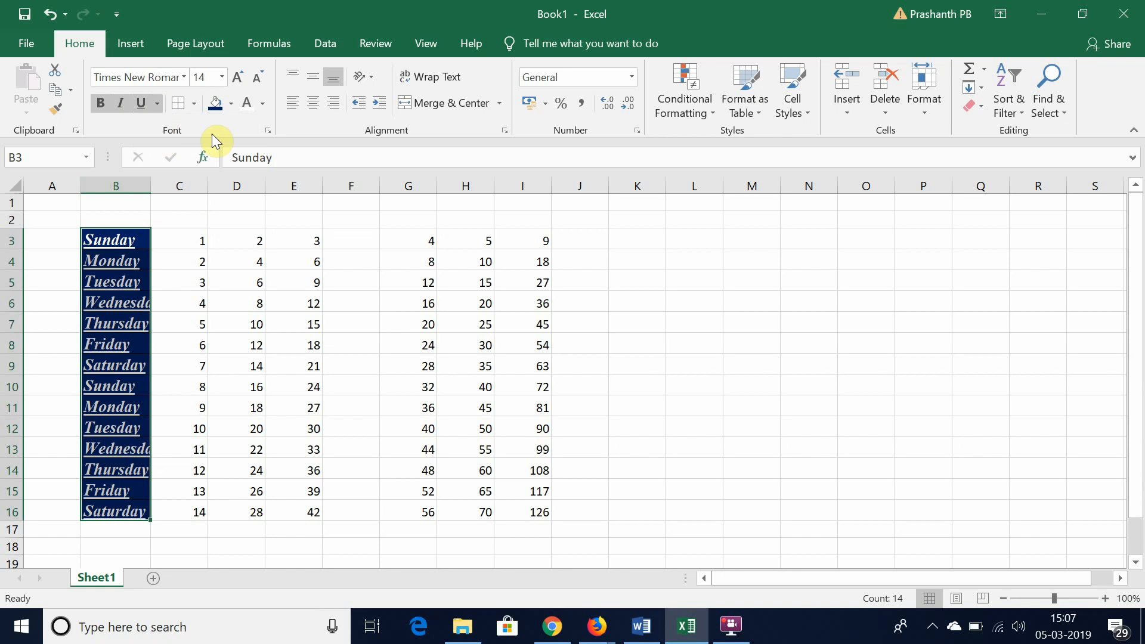
# - Apply a bottom border to the number range G3:H6 and check the line beneath G6:H6
pyautogui.click(194, 104)
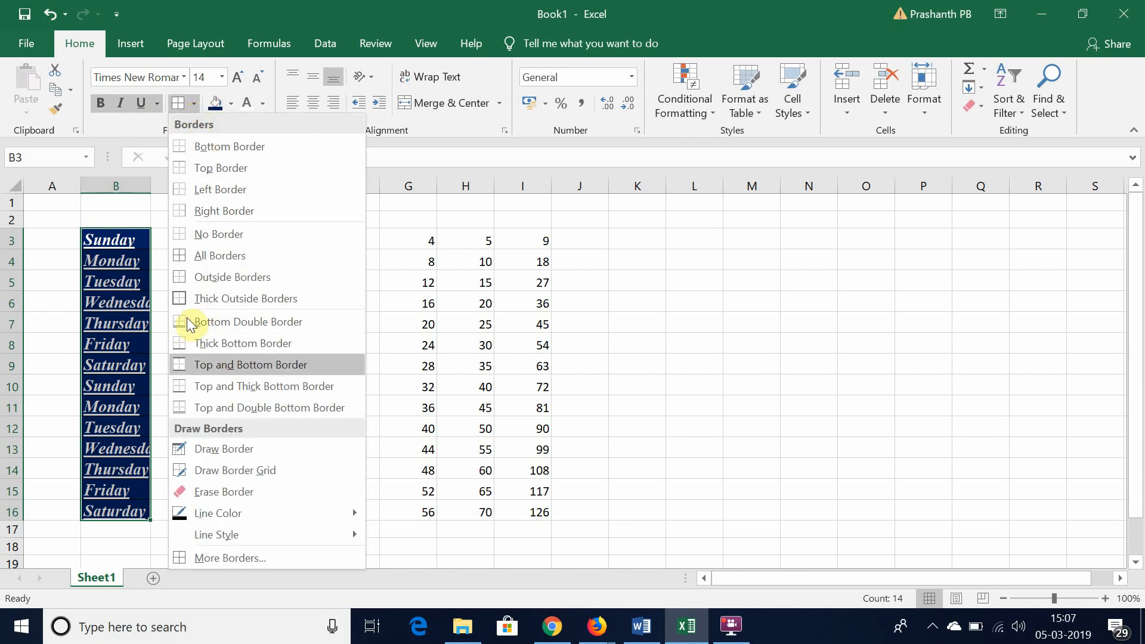
pyautogui.click(471, 249)
pyautogui.moveTo(414, 240); pyautogui.dragTo(475, 297)
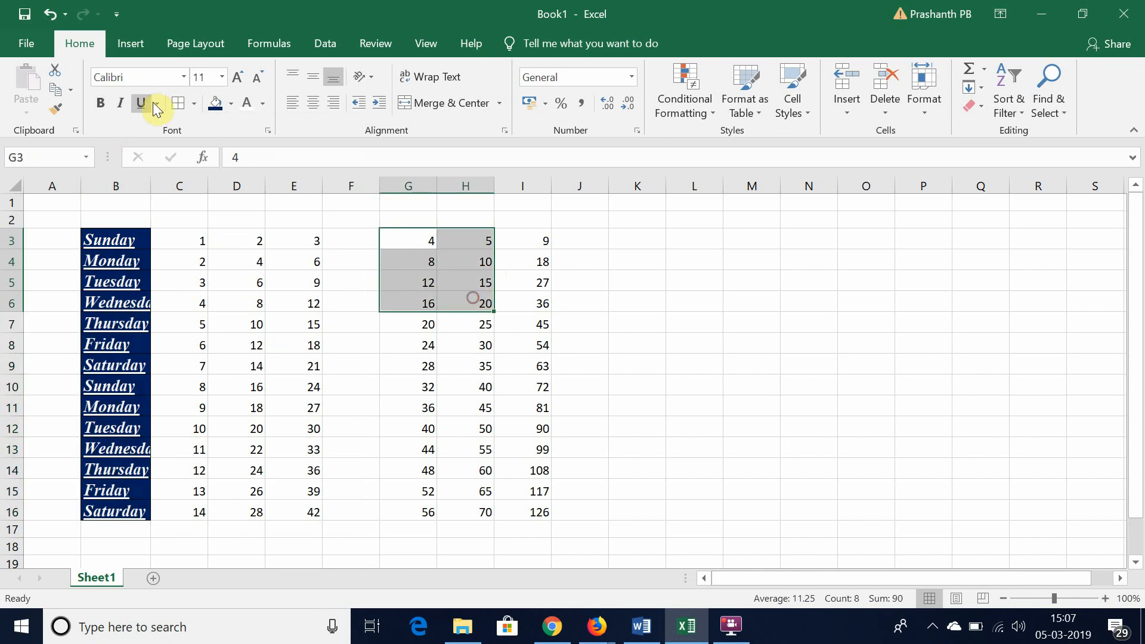
pyautogui.click(194, 105)
pyautogui.click(221, 146)
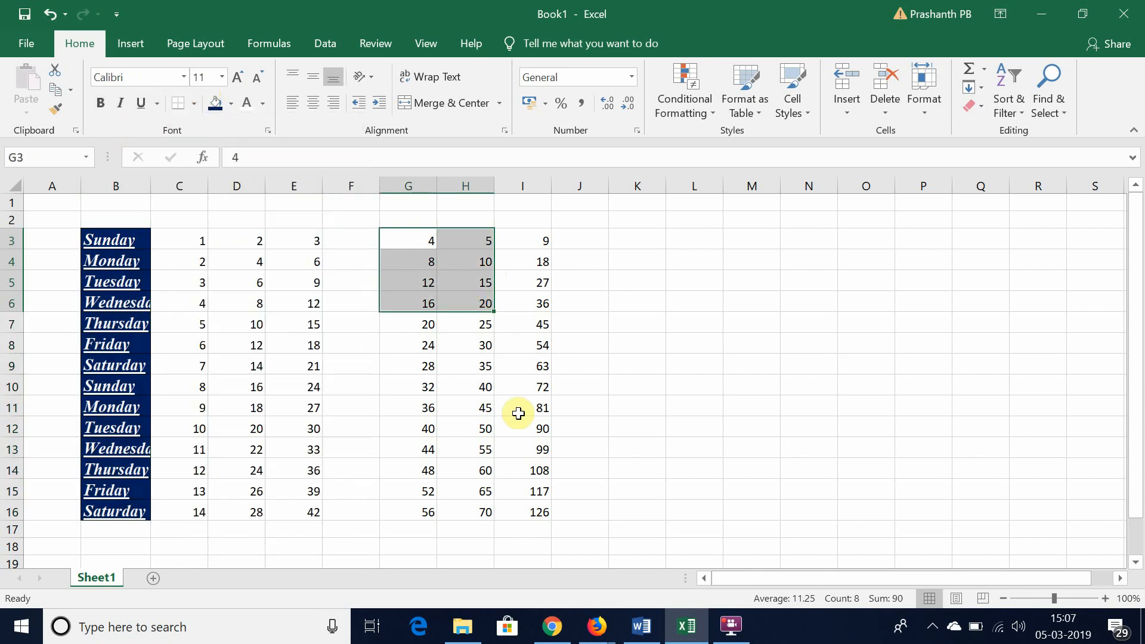
pyautogui.click(510, 398)
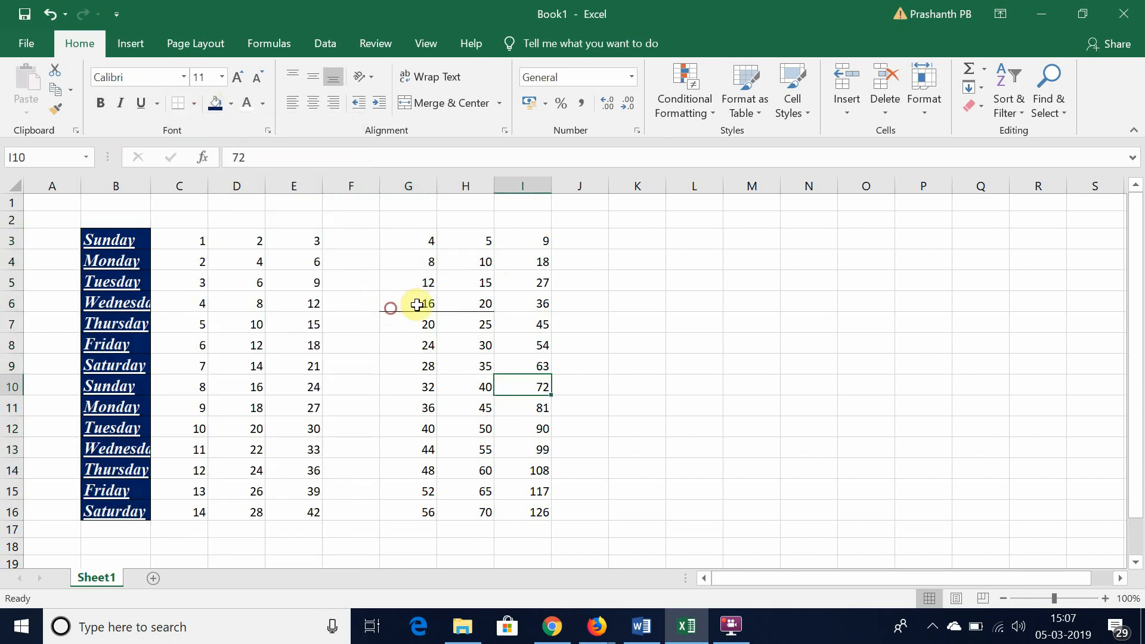
pyautogui.moveTo(417, 302); pyautogui.dragTo(463, 301)
pyautogui.click(417, 343)
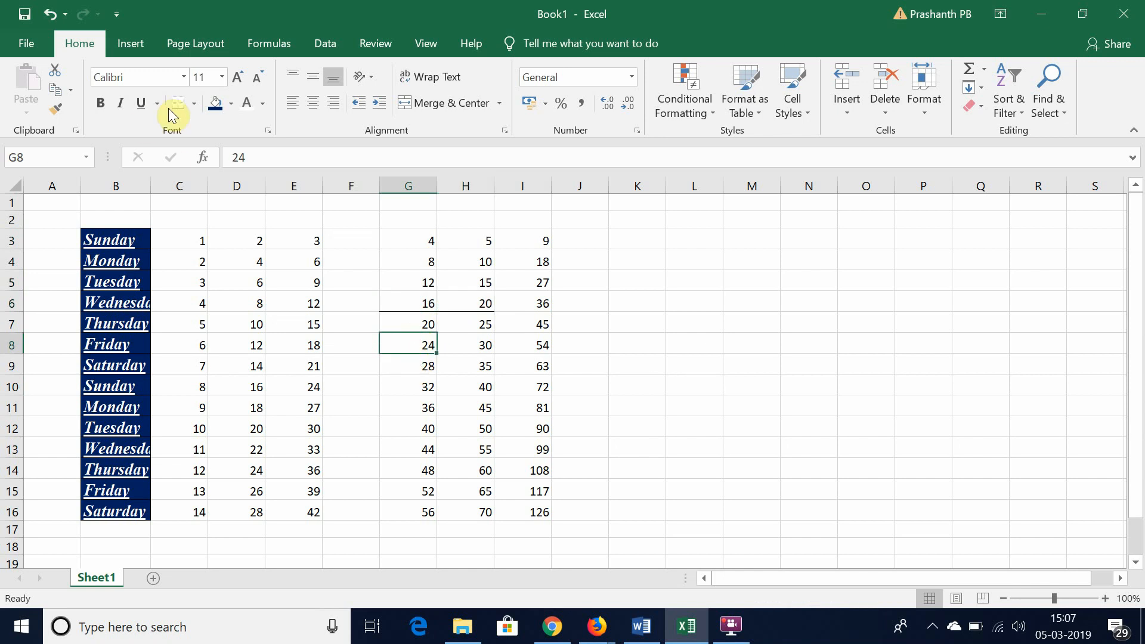
# - Add a top border to the range G3:H6, and clear all borders from that range
pyautogui.moveTo(421, 241); pyautogui.dragTo(455, 294)
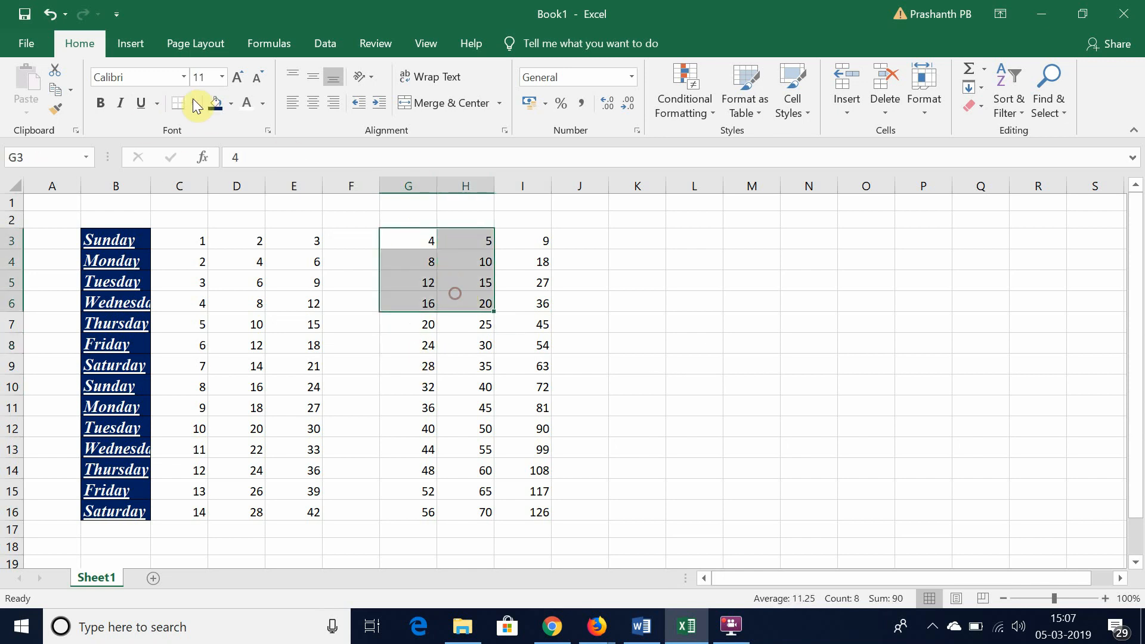
pyautogui.click(196, 104)
pyautogui.click(226, 170)
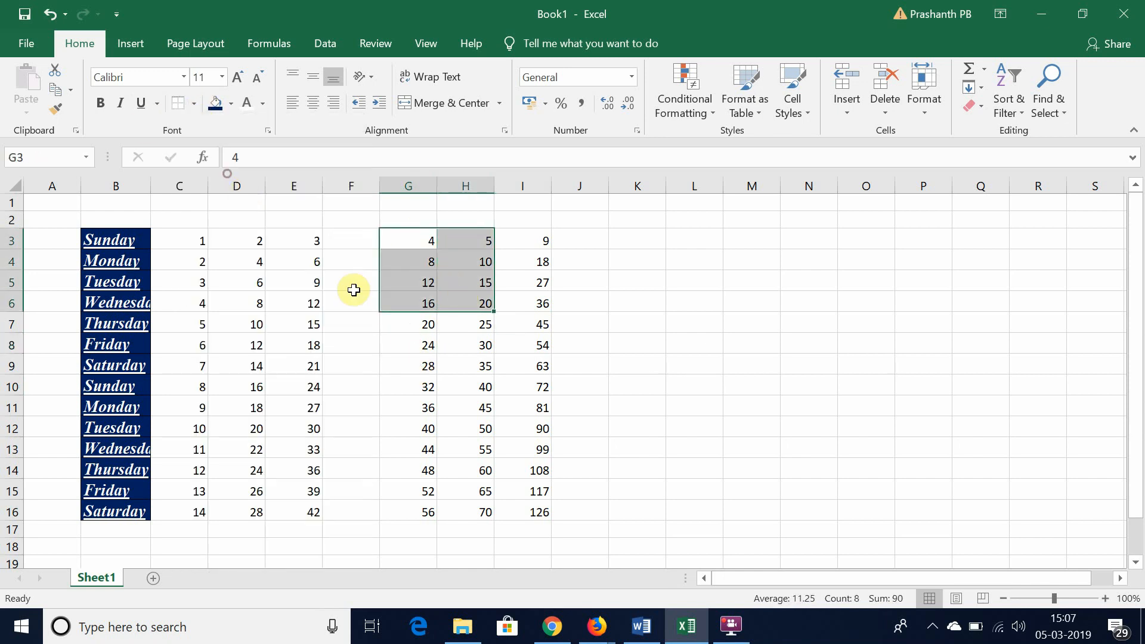
pyautogui.click(406, 387)
pyautogui.moveTo(402, 237); pyautogui.dragTo(481, 302)
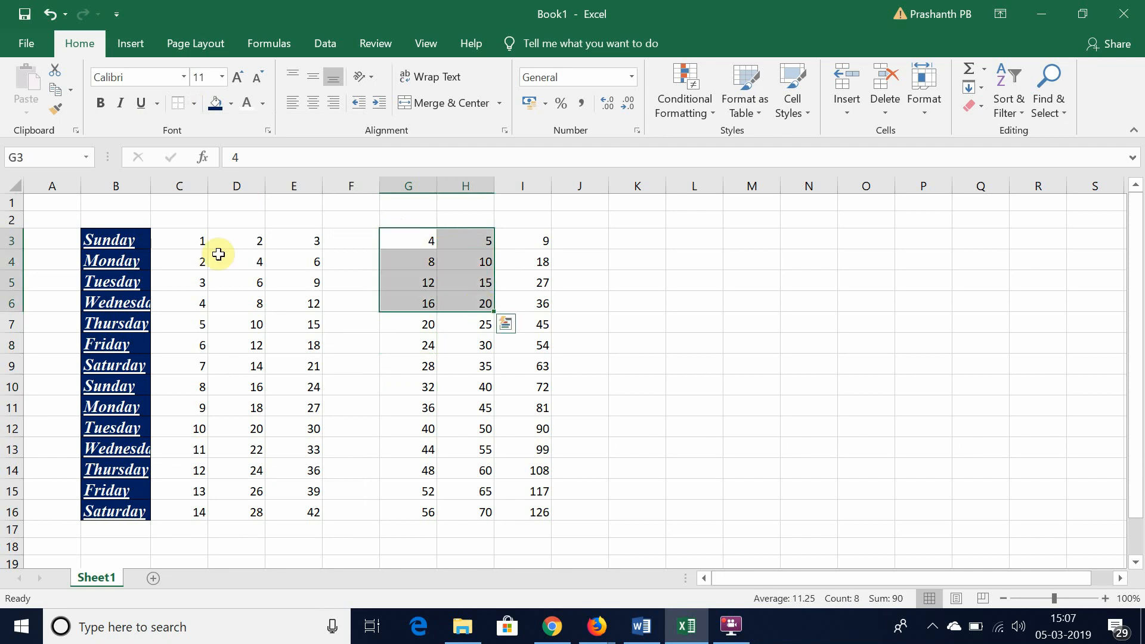
pyautogui.click(191, 103)
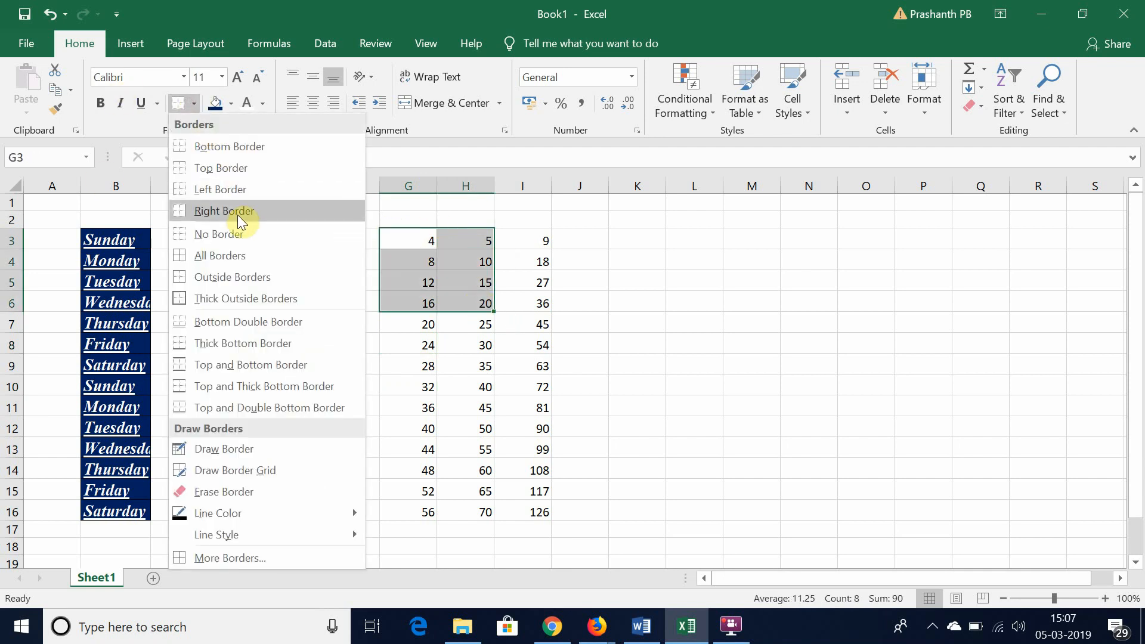
pyautogui.click(252, 232)
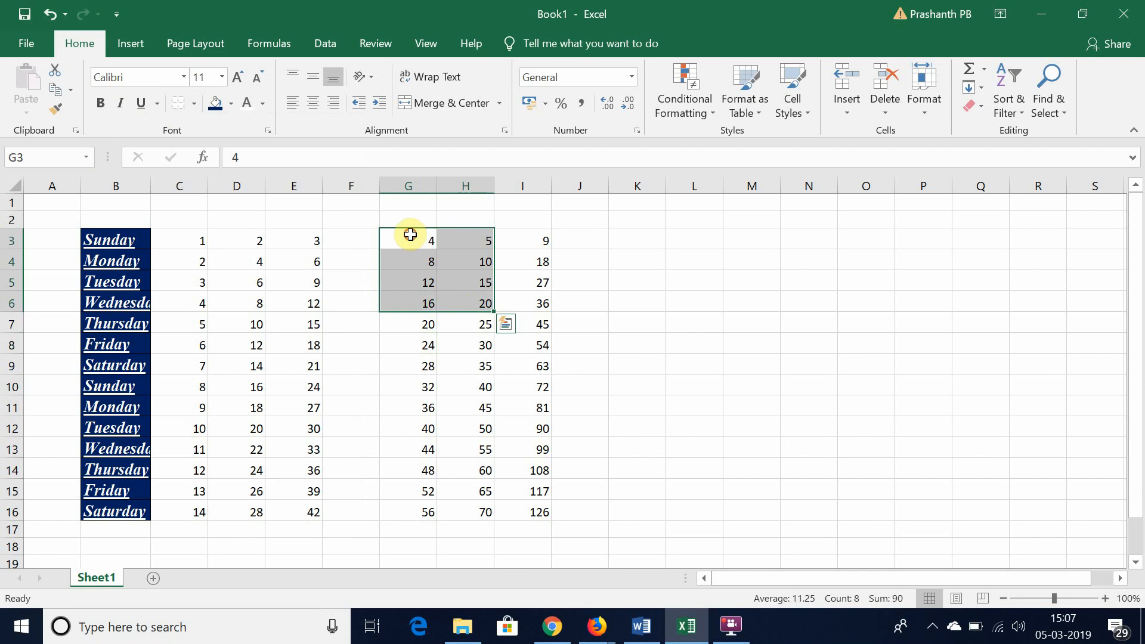
# - Apply only a top border to the range G3:H6 and check the line above G3:H3
pyautogui.moveTo(409, 235); pyautogui.dragTo(475, 300)
pyautogui.click(193, 104)
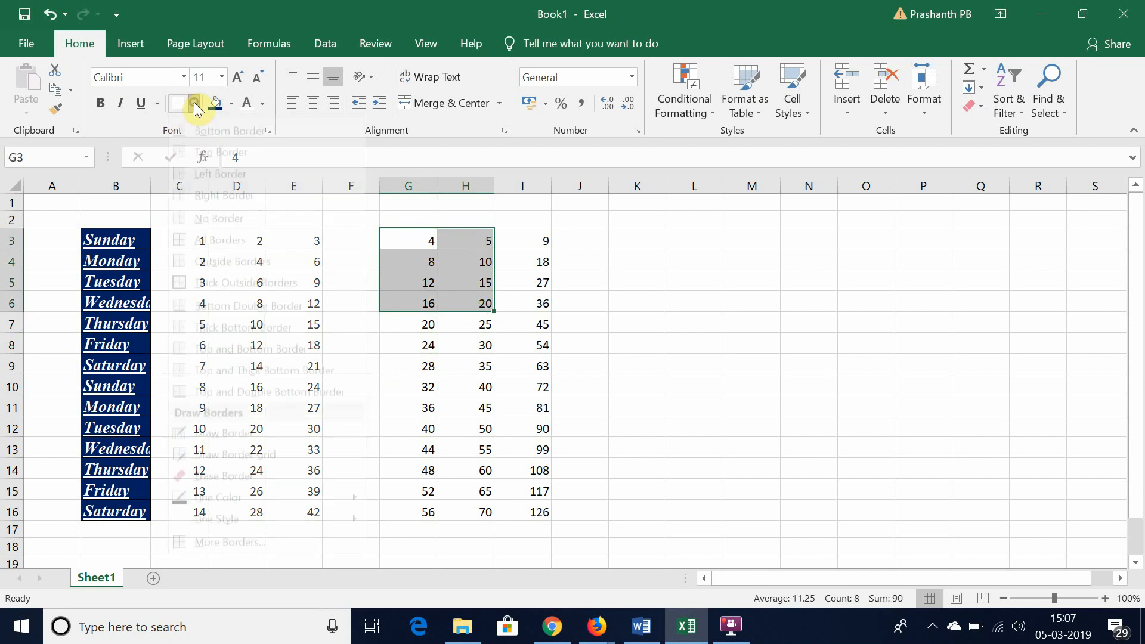
pyautogui.click(215, 168)
pyautogui.click(455, 322)
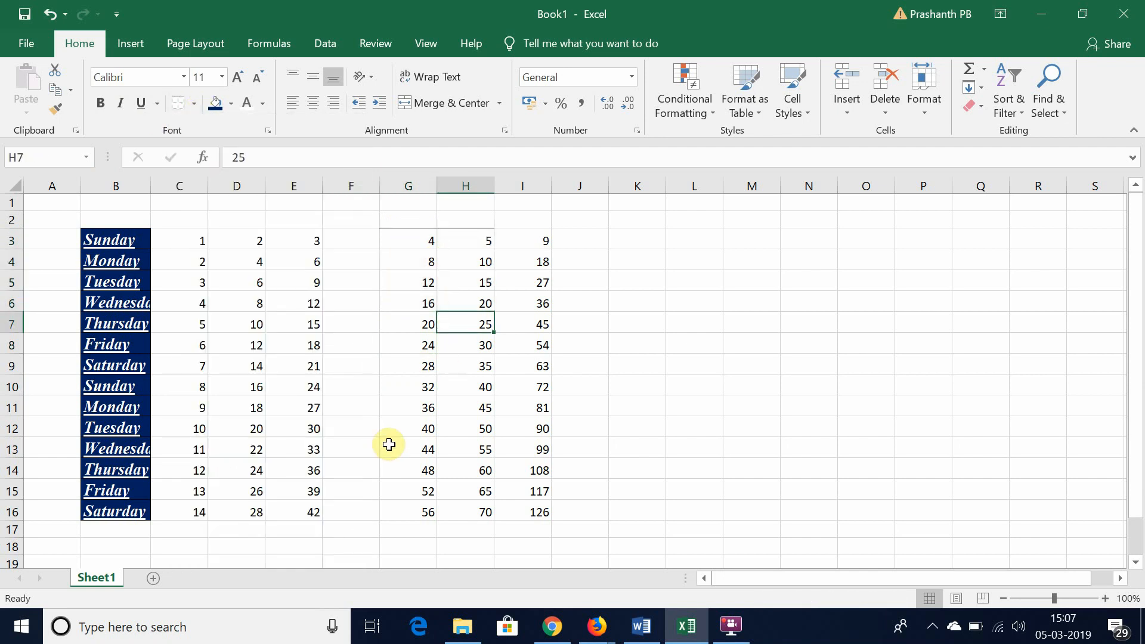
pyautogui.click(397, 236)
pyautogui.moveTo(447, 246); pyautogui.dragTo(453, 242)
pyautogui.click(427, 300)
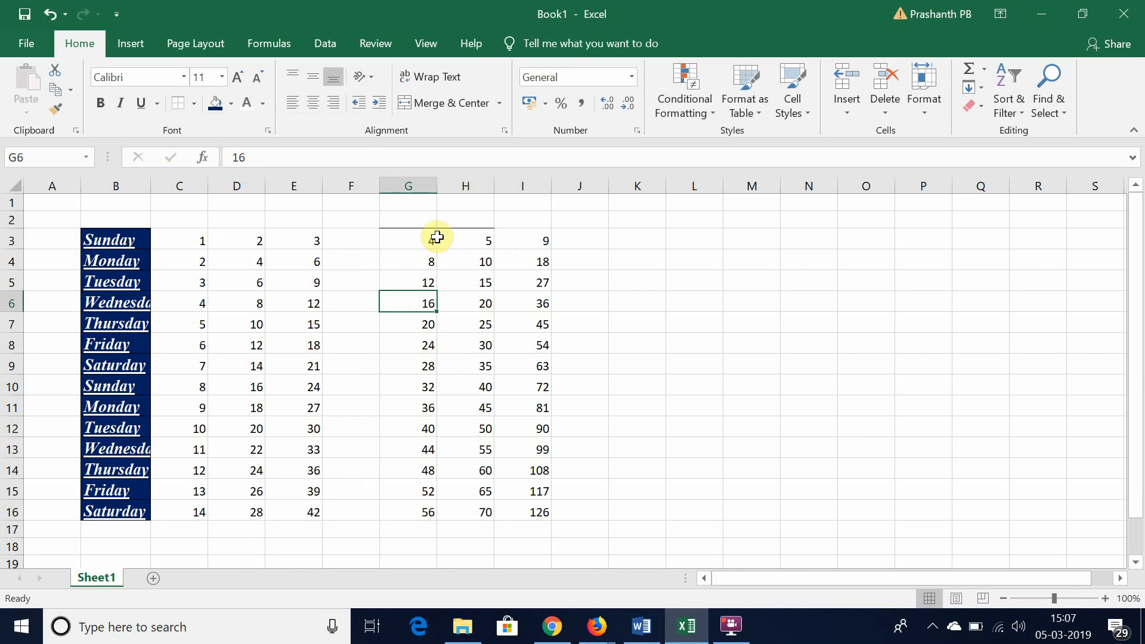
pyautogui.moveTo(412, 235); pyautogui.dragTo(455, 241)
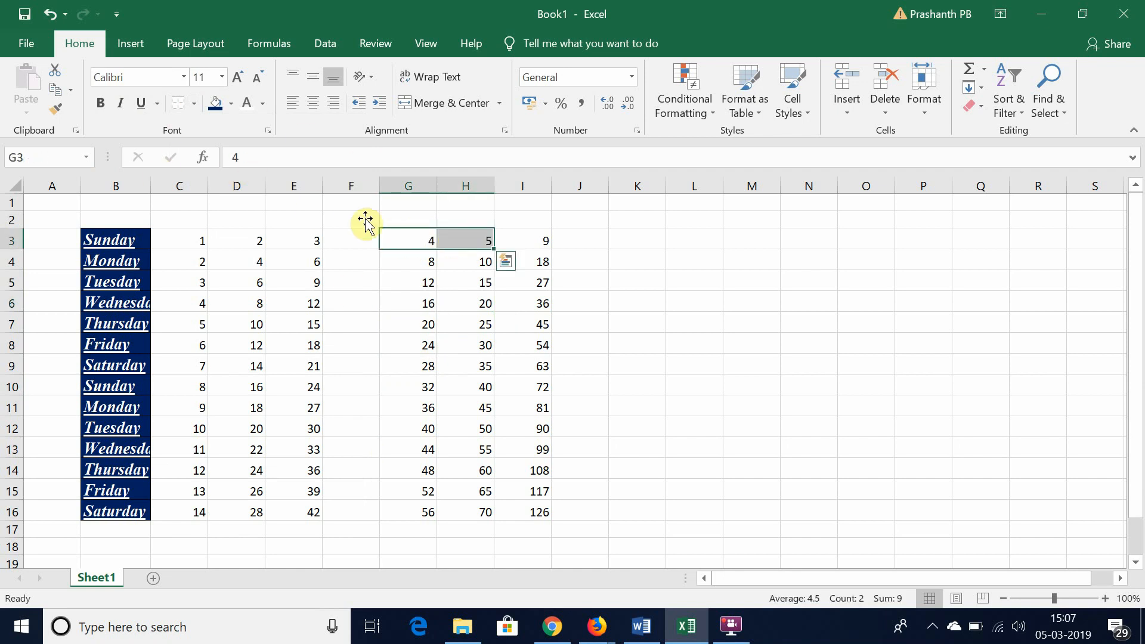
# - Clear the borders from cells G3:H3 and apply a thick bottom border to them
pyautogui.click(195, 105)
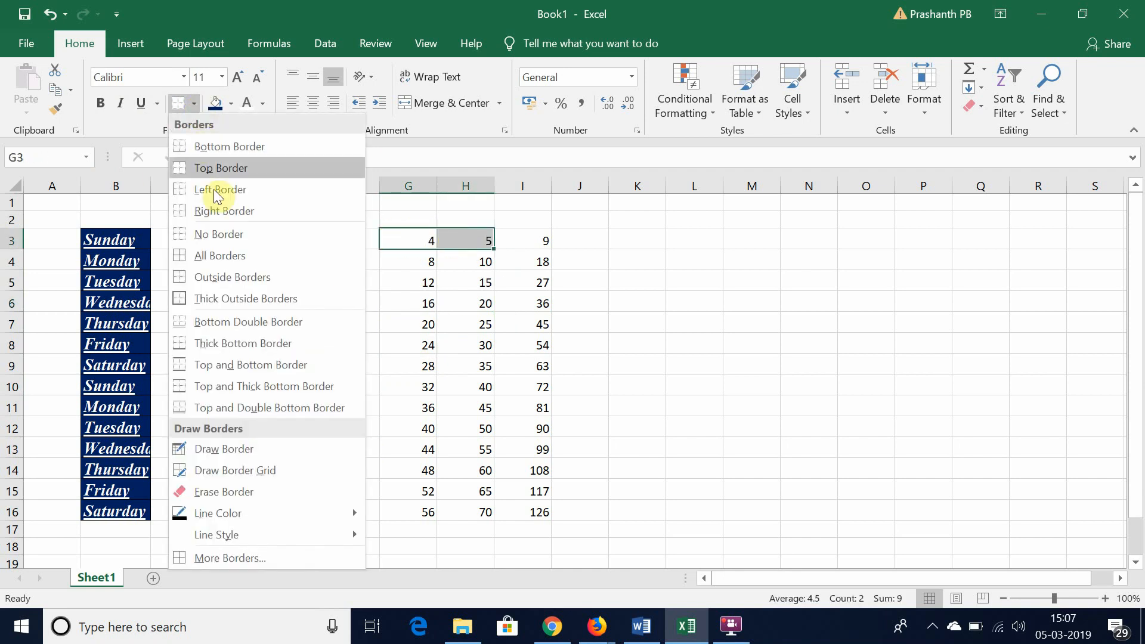
pyautogui.click(231, 230)
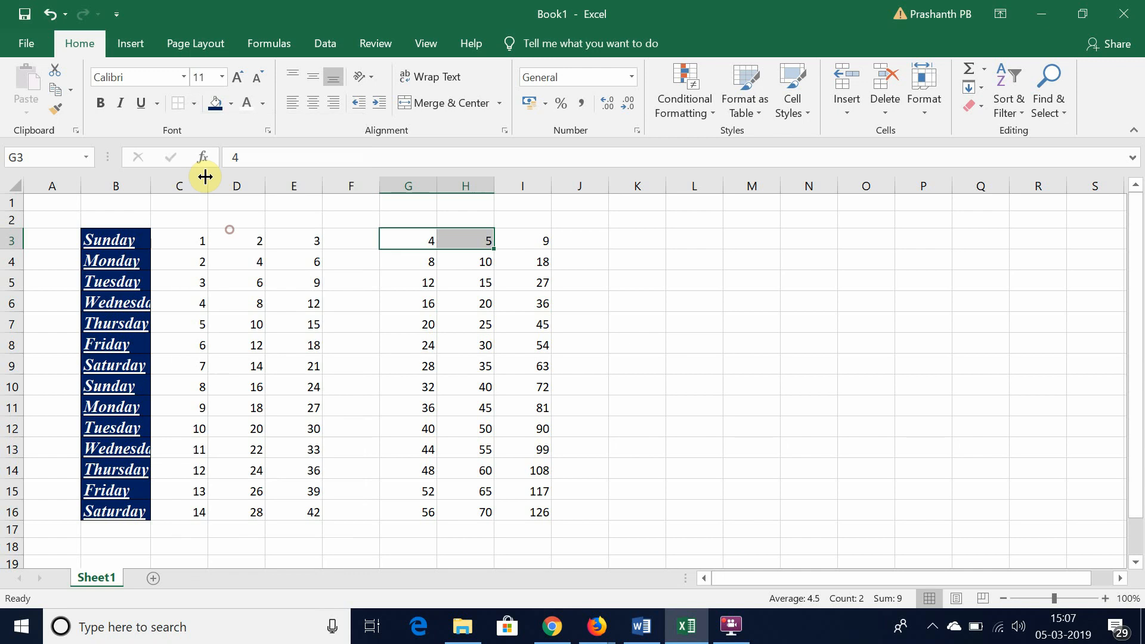
pyautogui.click(195, 102)
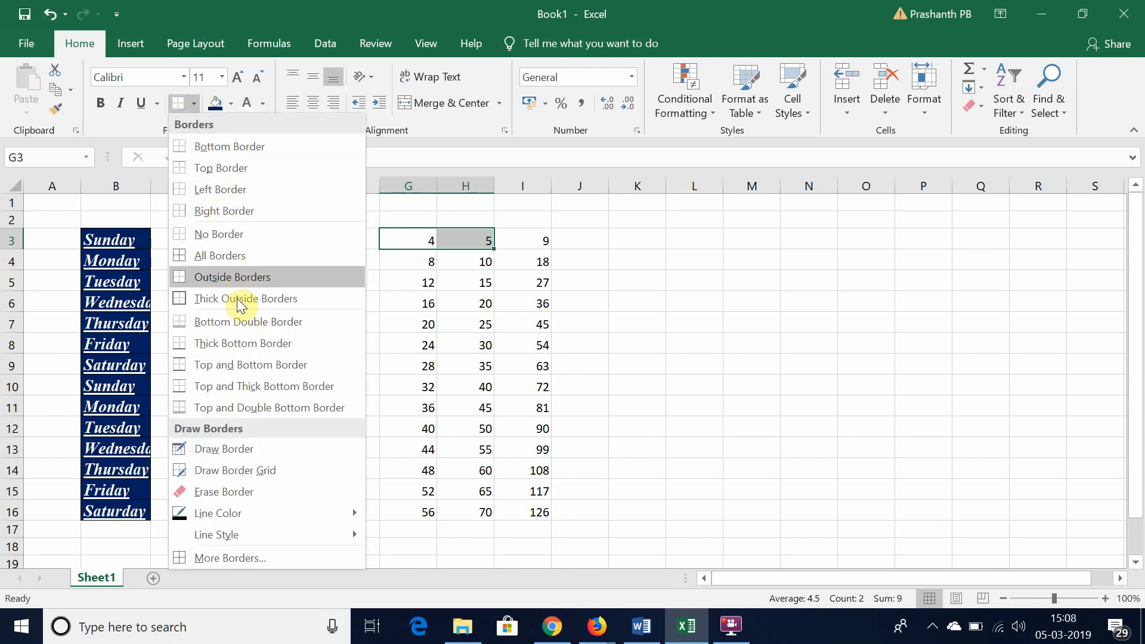
pyautogui.click(255, 344)
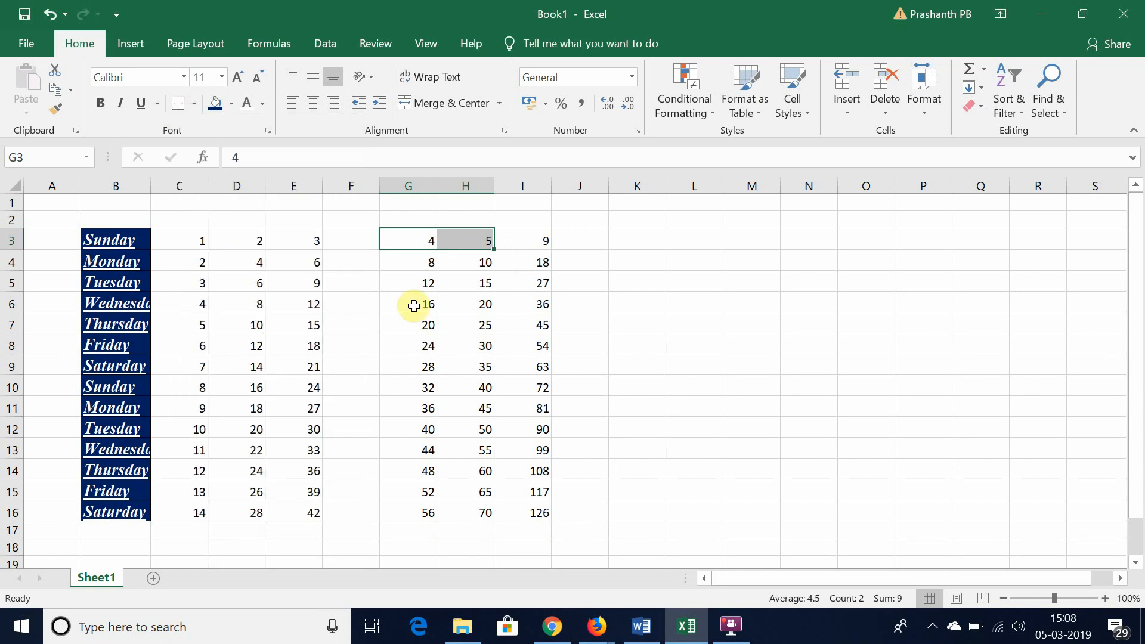
pyautogui.click(410, 304)
# - Apply a top and thick bottom border to cells G3:H3 and check the lines around them
pyautogui.moveTo(409, 241); pyautogui.dragTo(442, 236)
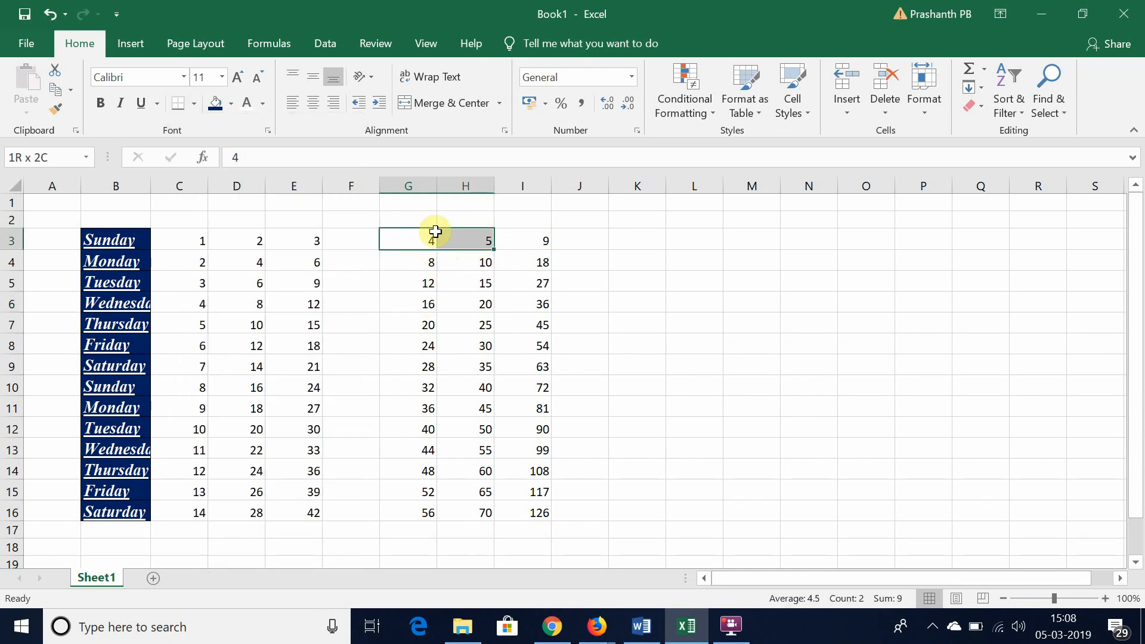
pyautogui.click(195, 103)
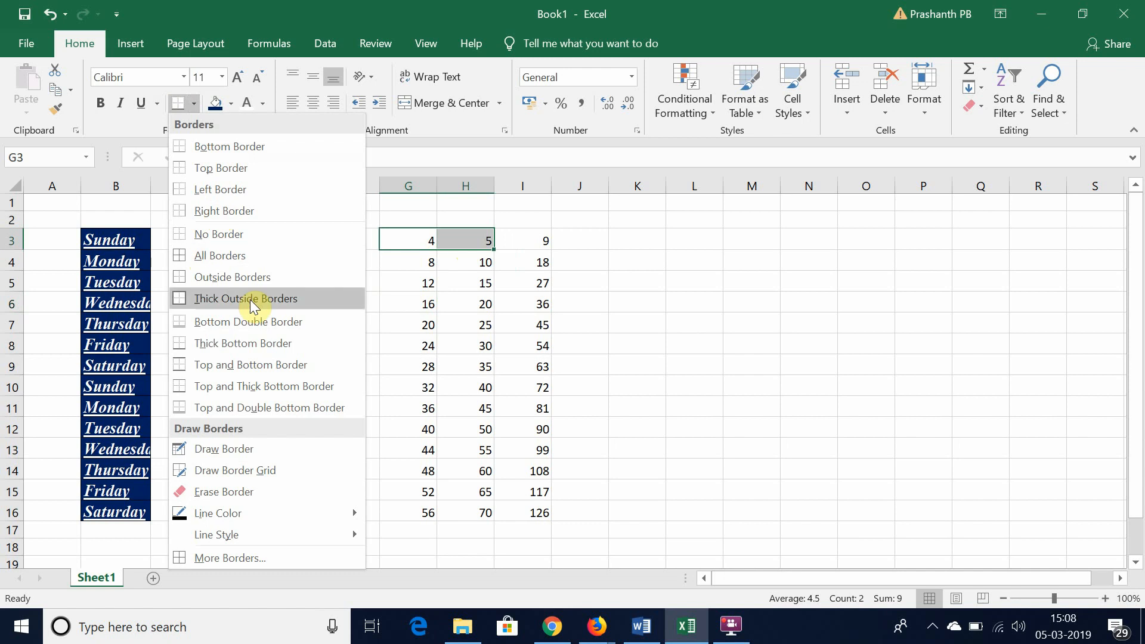
pyautogui.click(266, 386)
pyautogui.click(452, 362)
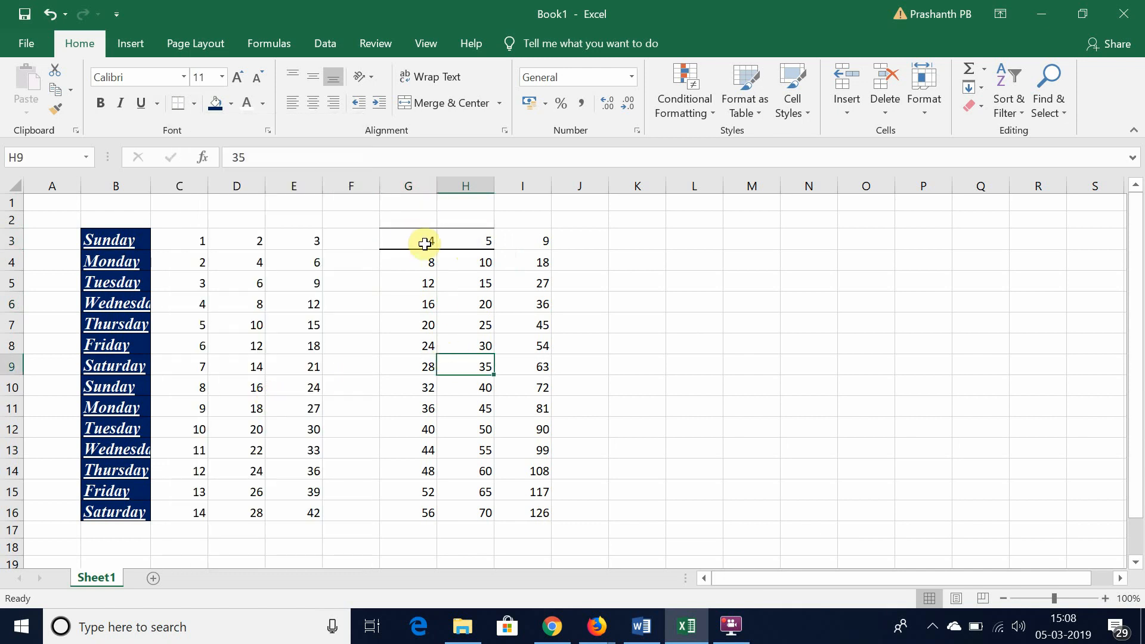
# - Remove all borders from cells G3:H3
pyautogui.moveTo(401, 238); pyautogui.dragTo(472, 249)
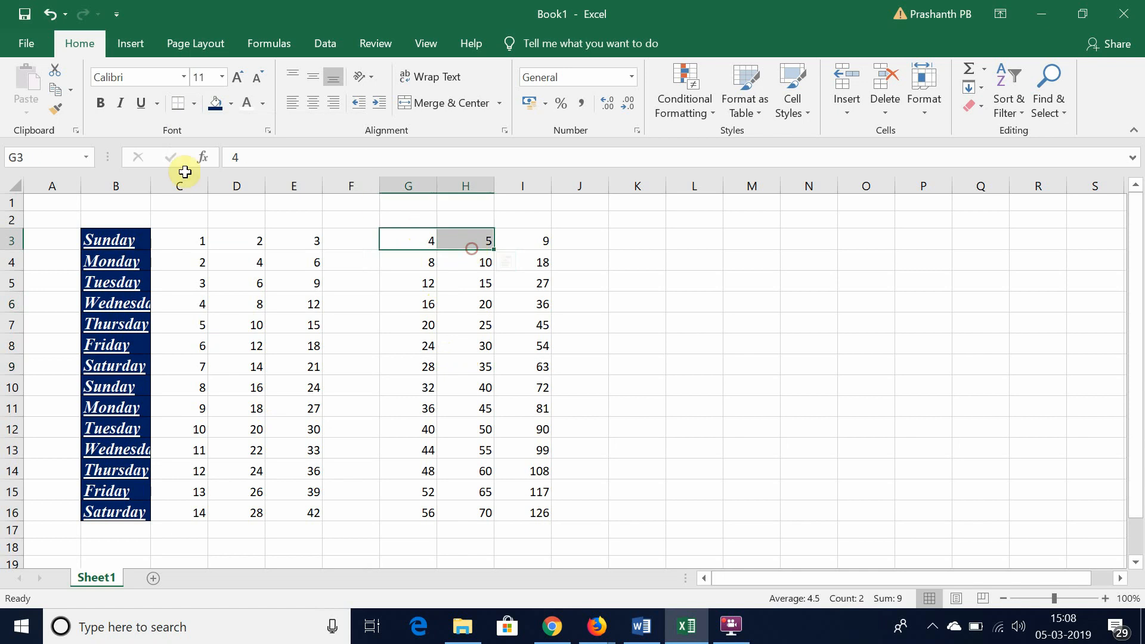
pyautogui.click(198, 105)
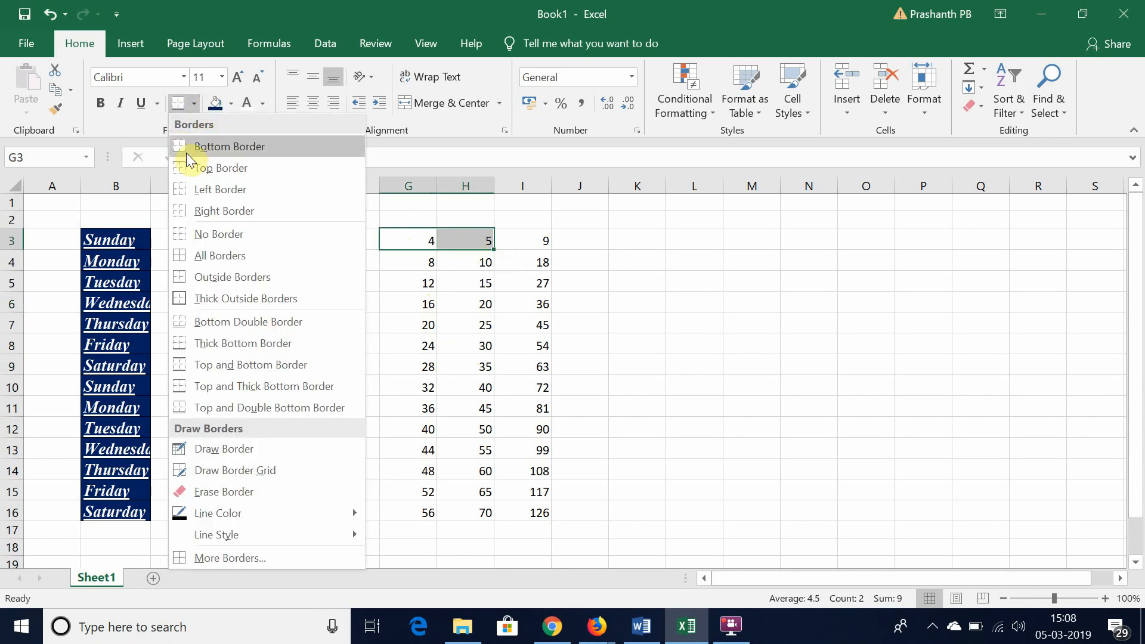
pyautogui.click(265, 234)
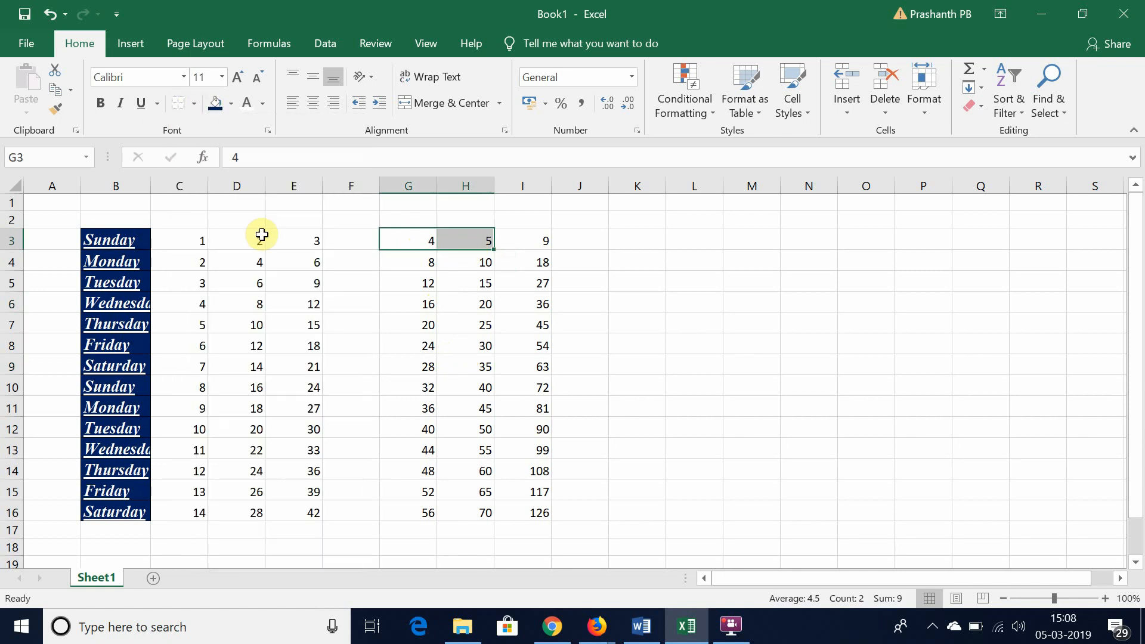
pyautogui.click(272, 282)
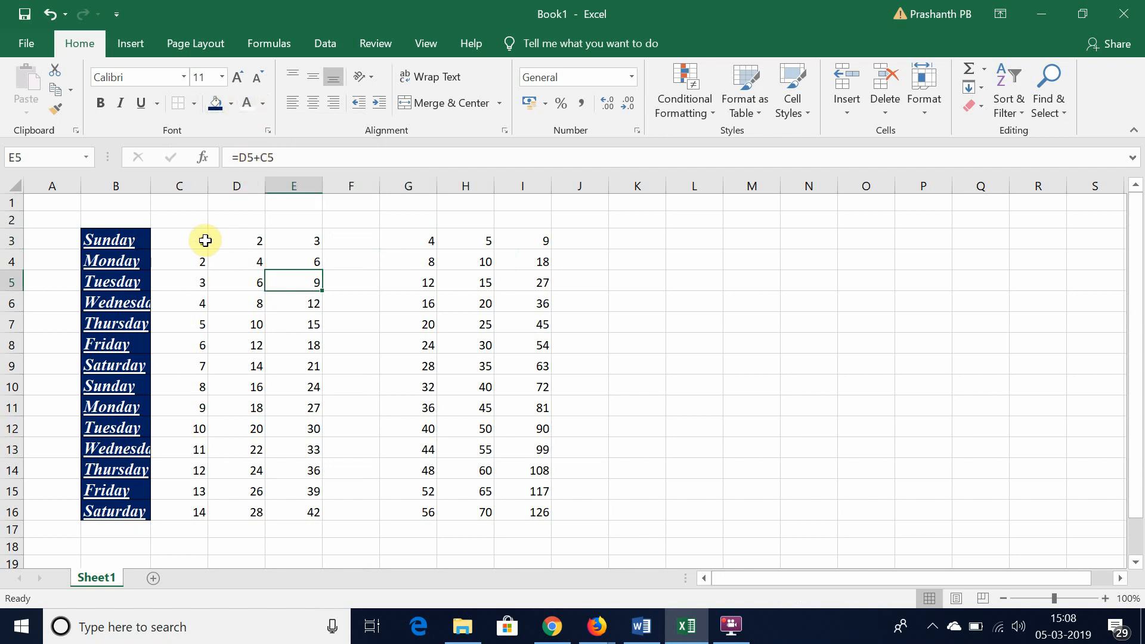
# - Try dark red and blue font colours on the numbers in C3:E16, settling on purple
pyautogui.moveTo(179, 241); pyautogui.dragTo(309, 511)
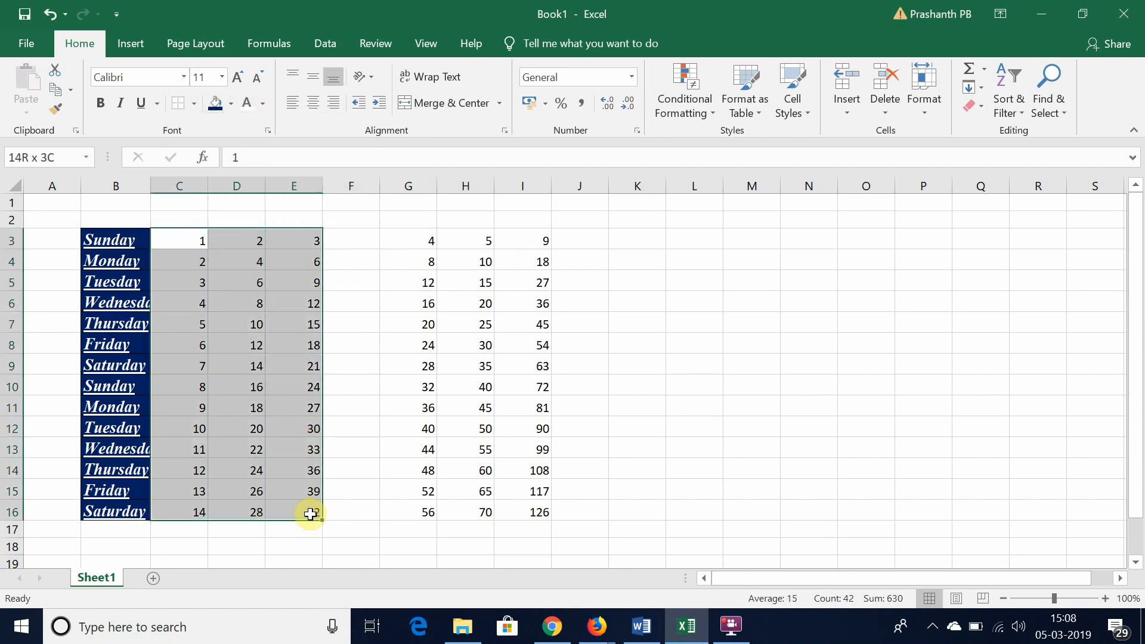
pyautogui.click(267, 102)
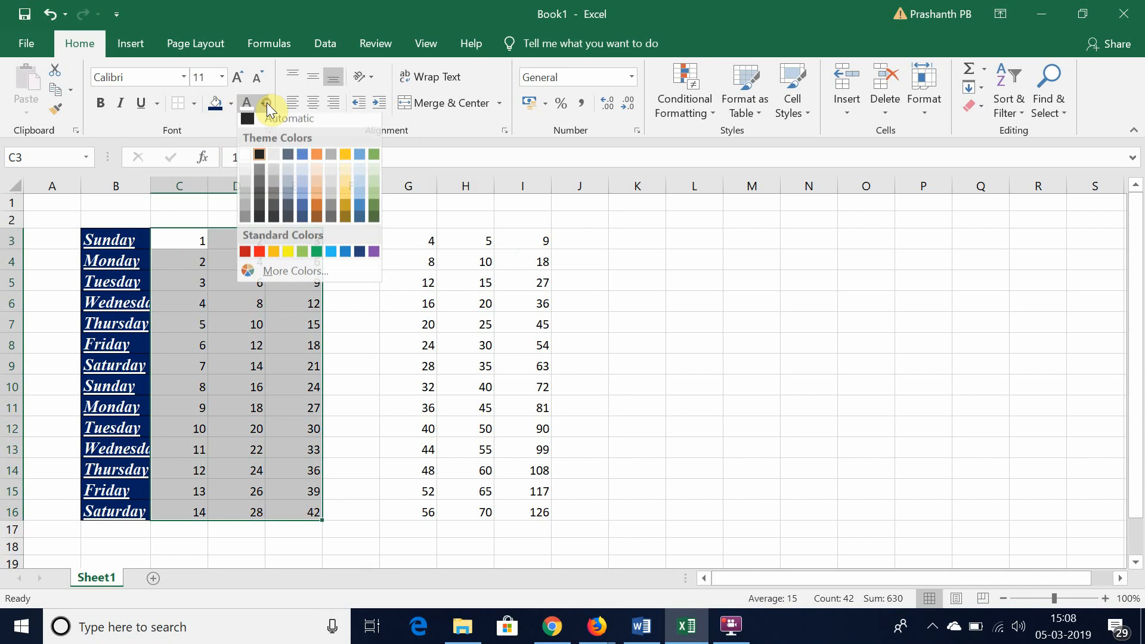
pyautogui.click(246, 251)
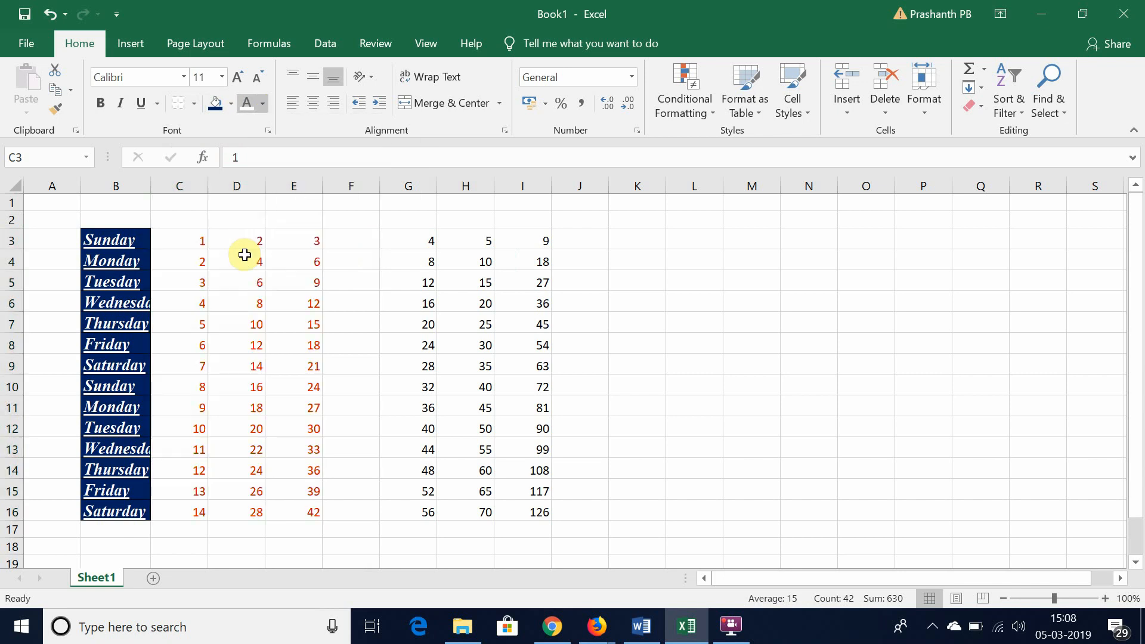
pyautogui.click(265, 108)
pyautogui.click(303, 154)
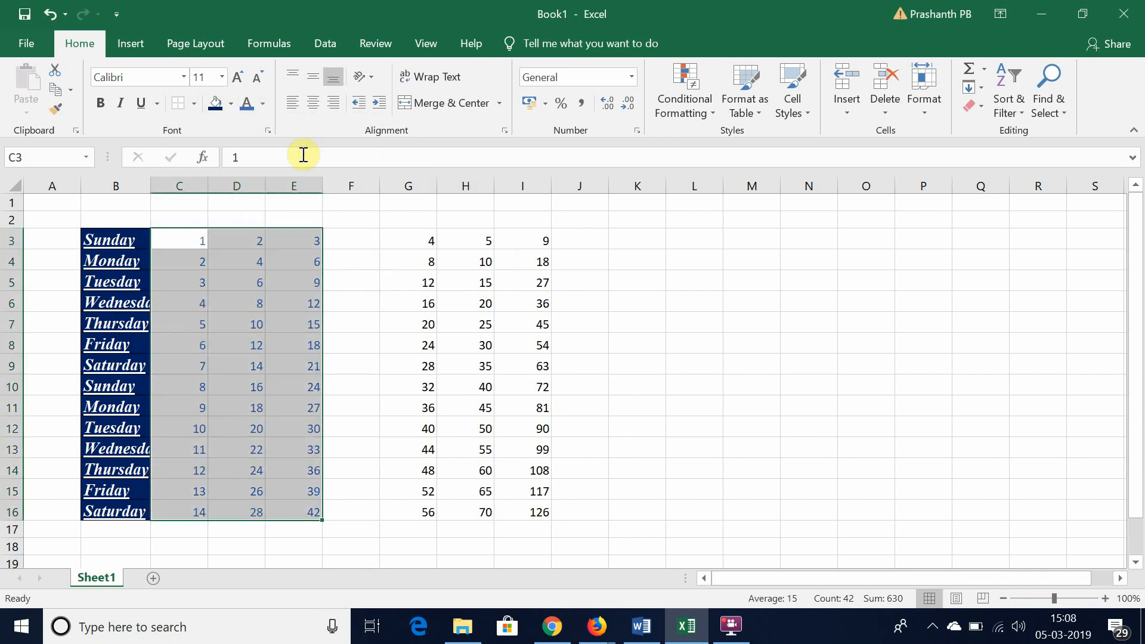
pyautogui.click(263, 104)
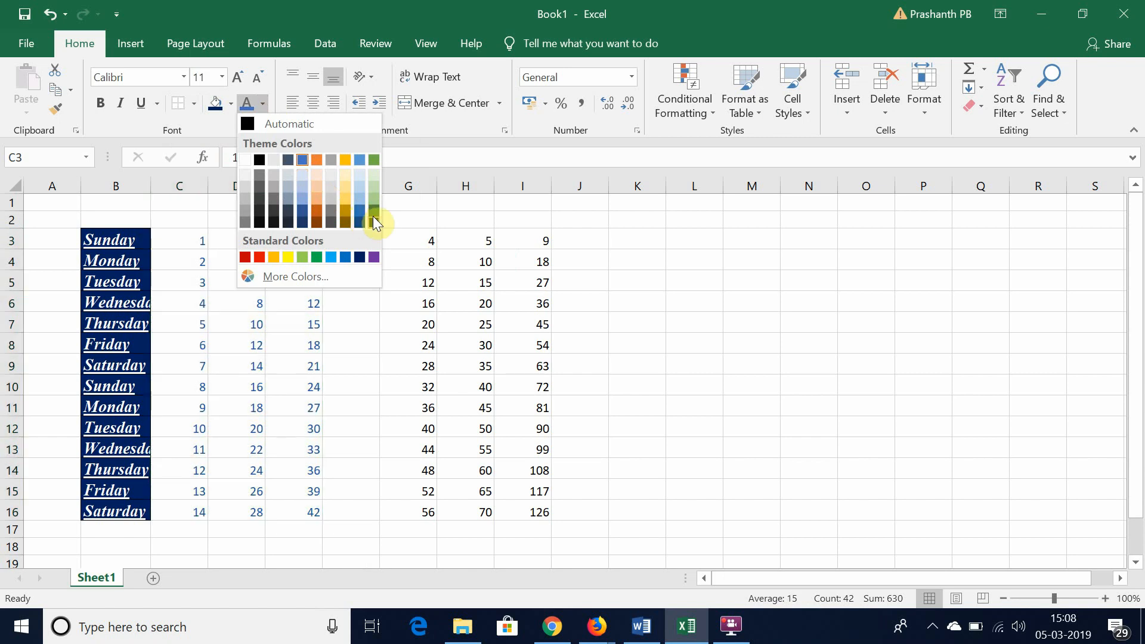
pyautogui.click(374, 257)
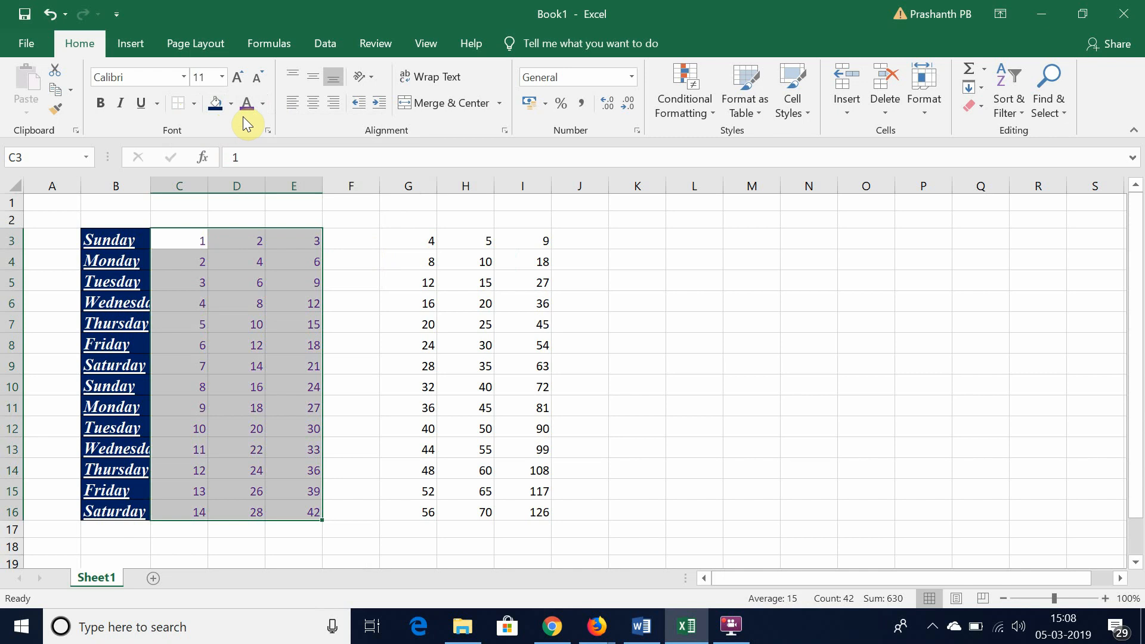
# - Cycle the vertical alignment of C3:E16 through top, middle and bottom
pyautogui.click(295, 74)
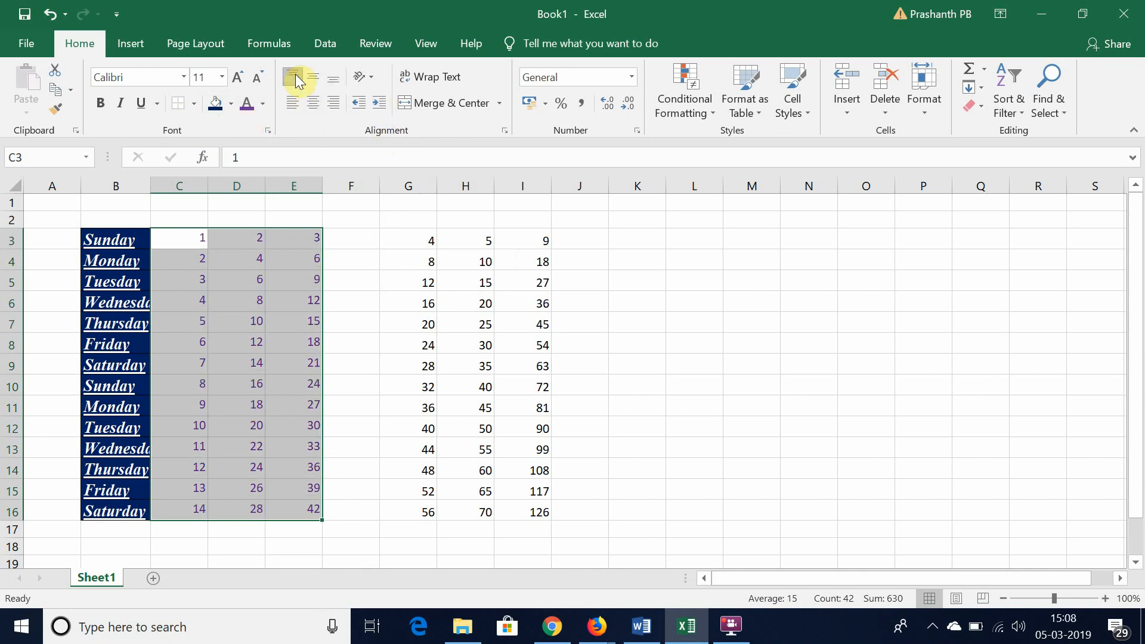
pyautogui.click(314, 76)
pyautogui.click(334, 75)
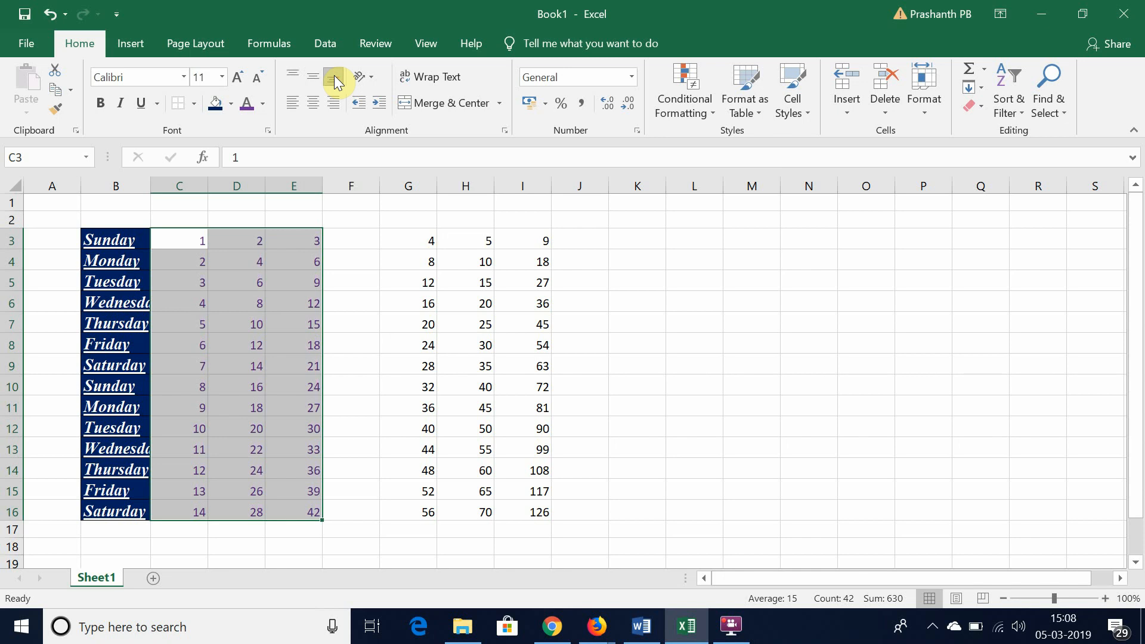
# - Try left, centre and right alignment on the numbers in C3:E16, ending with centred
pyautogui.click(287, 108)
pyautogui.click(315, 103)
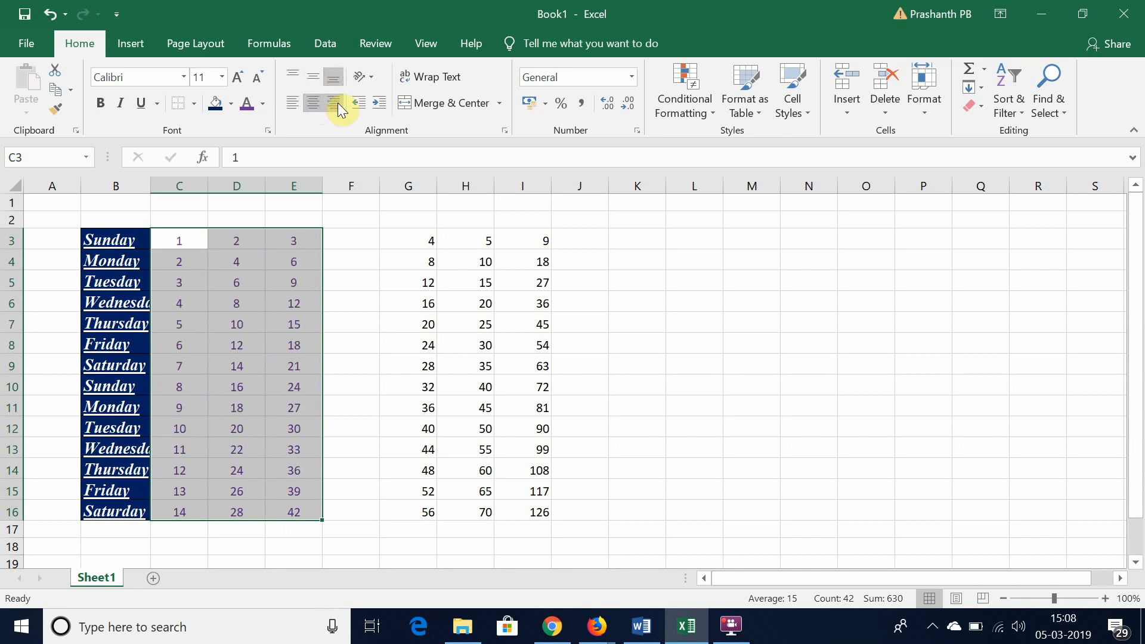
pyautogui.click(337, 102)
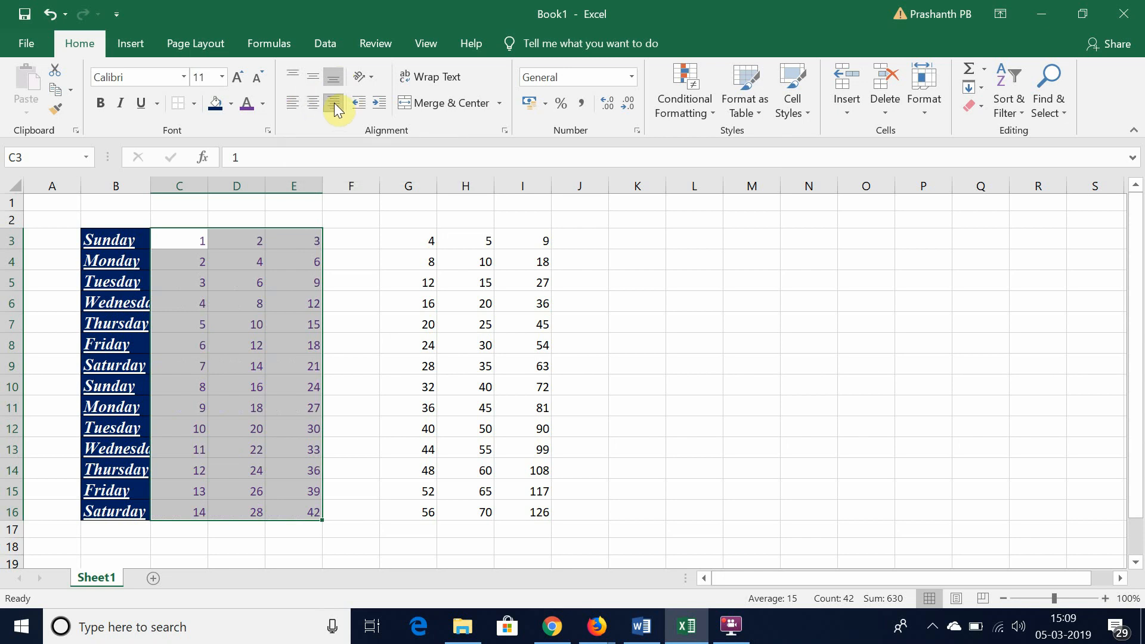
pyautogui.click(316, 103)
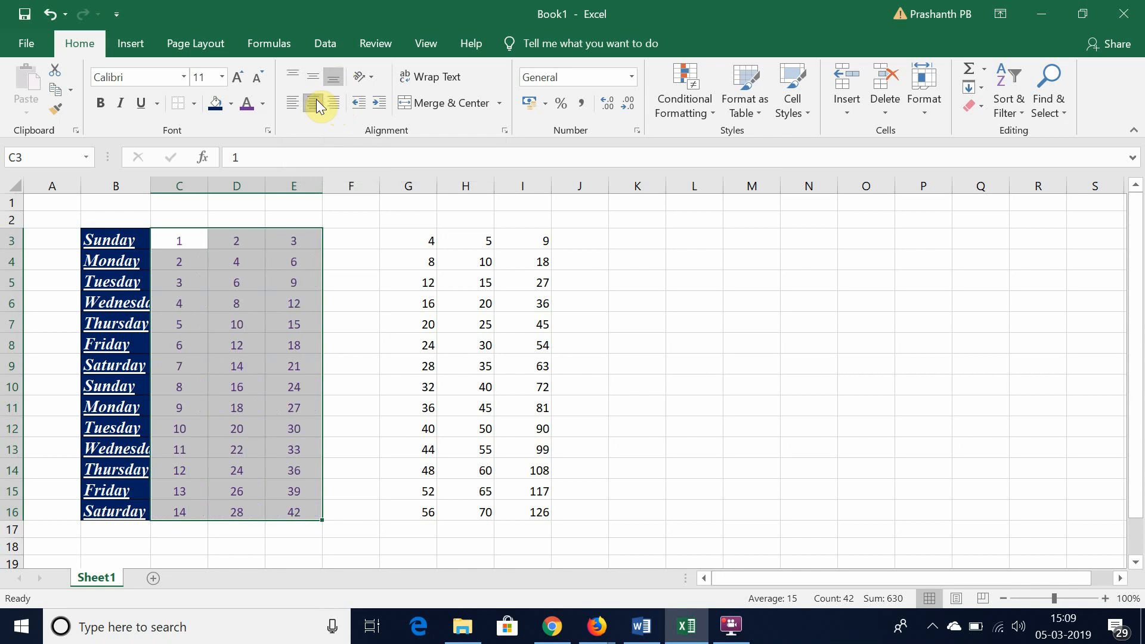
# - Rotate the weekday text in B3:B16 down and review the rotated names
pyautogui.click(370, 76)
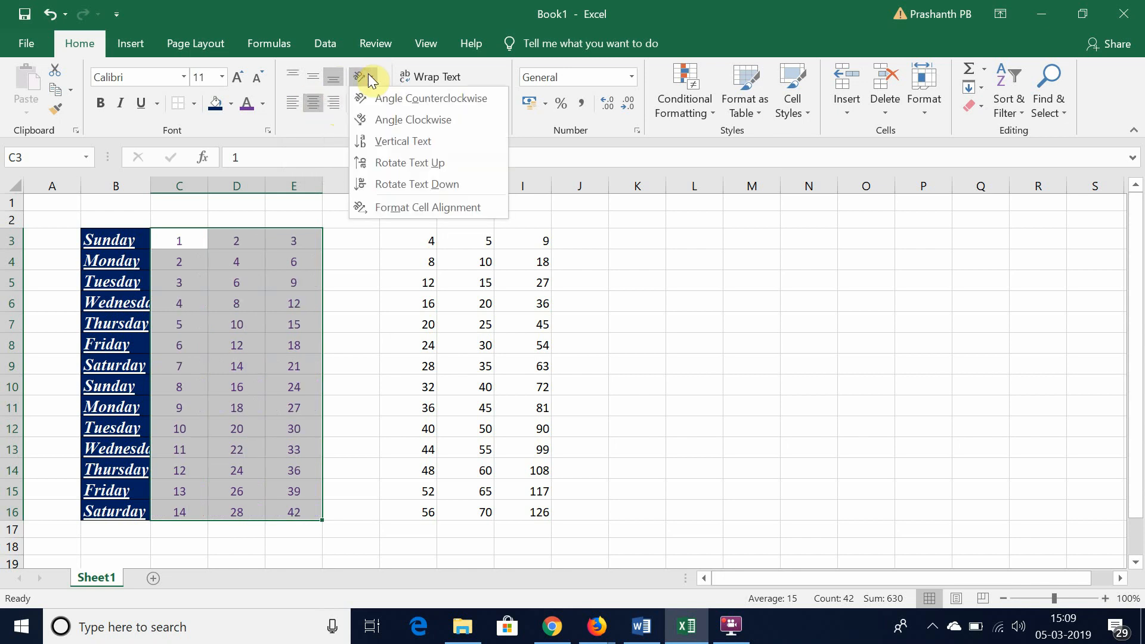
pyautogui.click(110, 239)
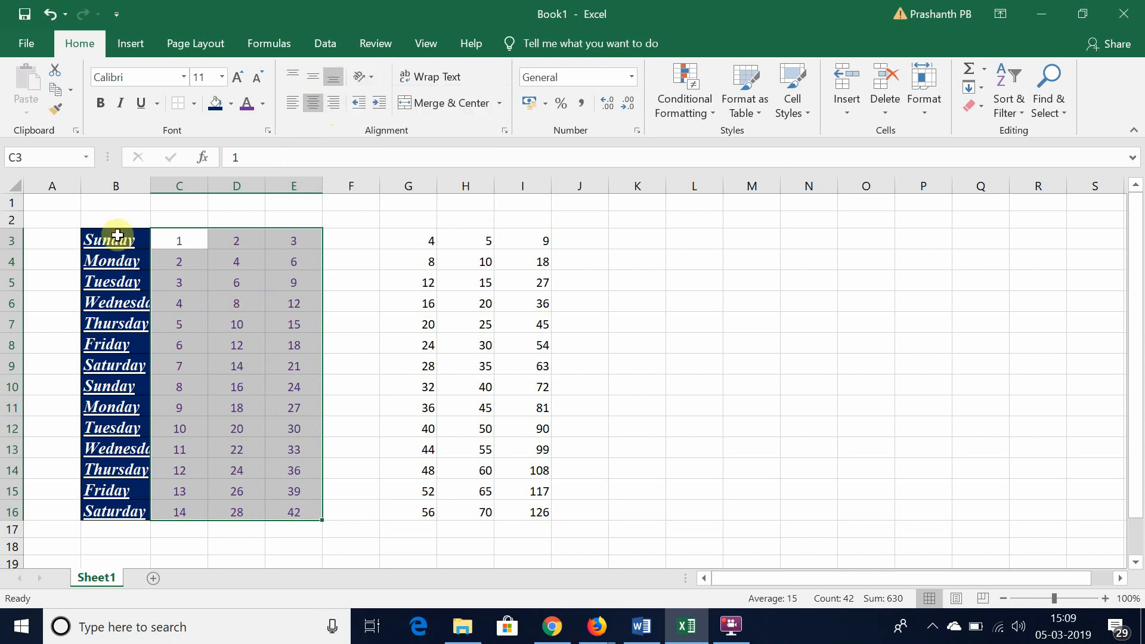
pyautogui.moveTo(110, 239); pyautogui.dragTo(122, 511)
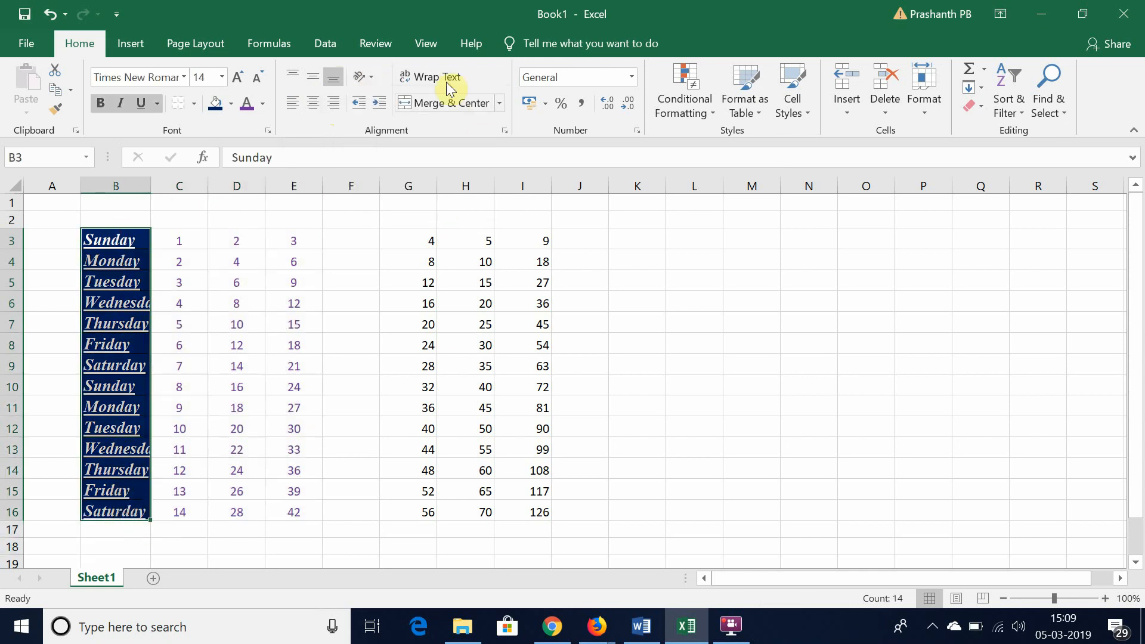
pyautogui.click(367, 76)
pyautogui.click(388, 178)
pyautogui.scroll(-5, 127, 303)
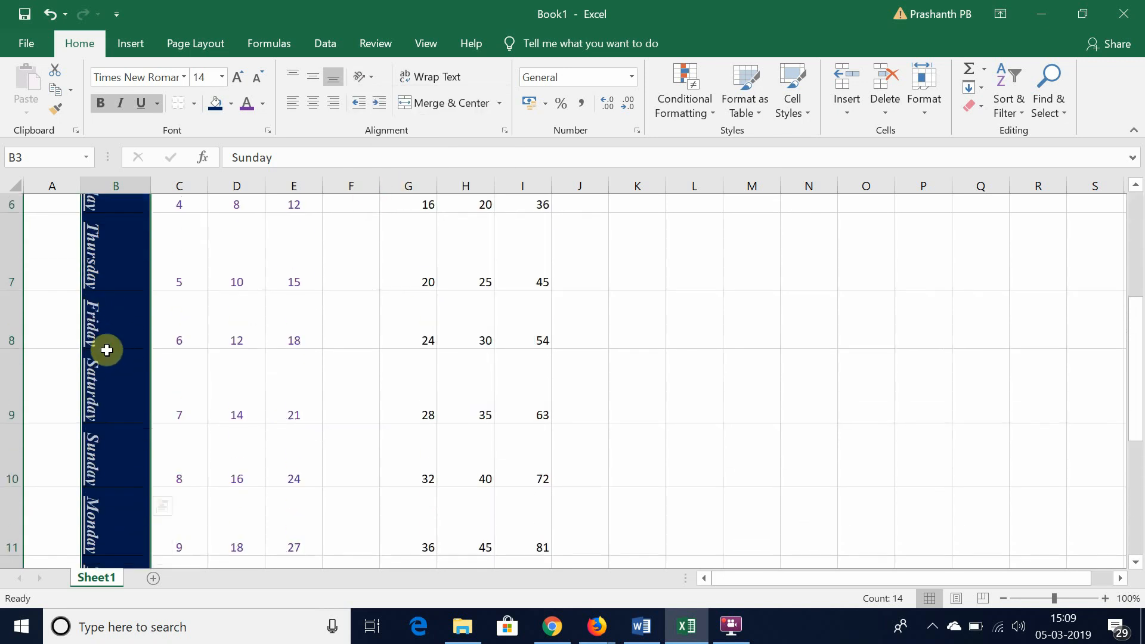
pyautogui.scroll(2, 102, 350)
pyautogui.scroll(3, 104, 371)
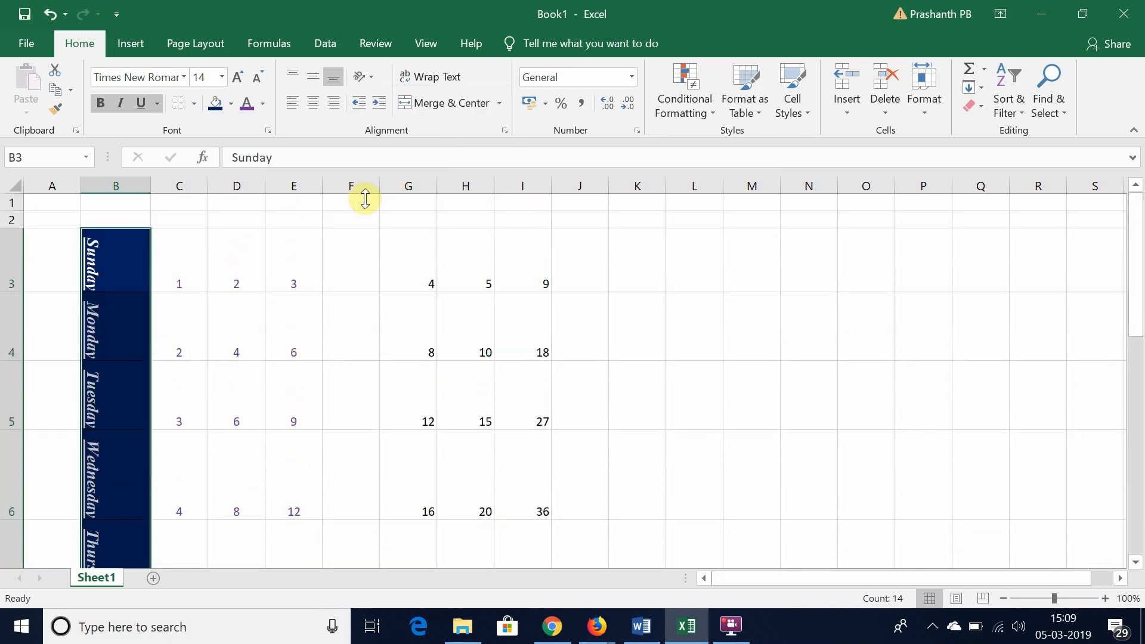
# - Switch the weekday cells B3:B16 to vertical text, and change their orientation to Angle Counterclockwise
pyautogui.click(370, 77)
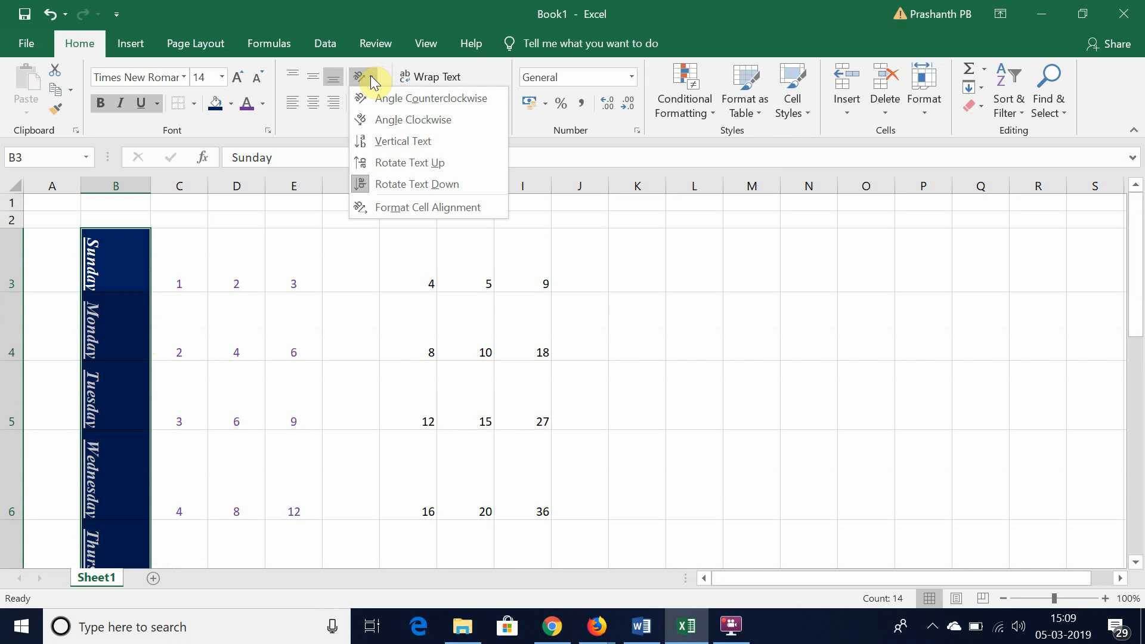
pyautogui.click(398, 146)
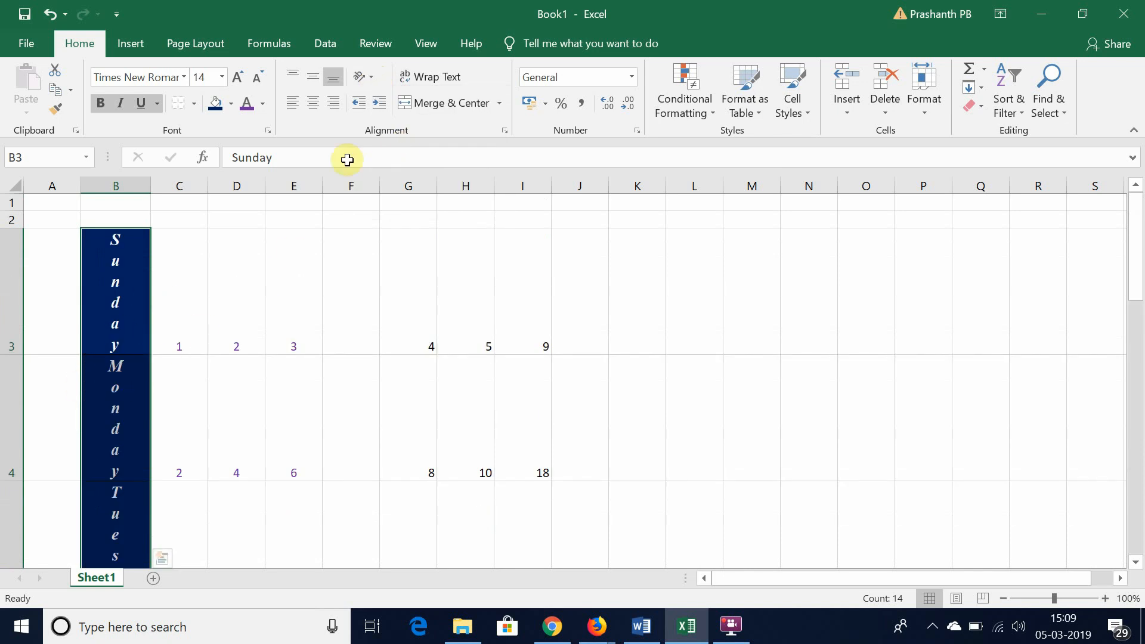
pyautogui.click(371, 78)
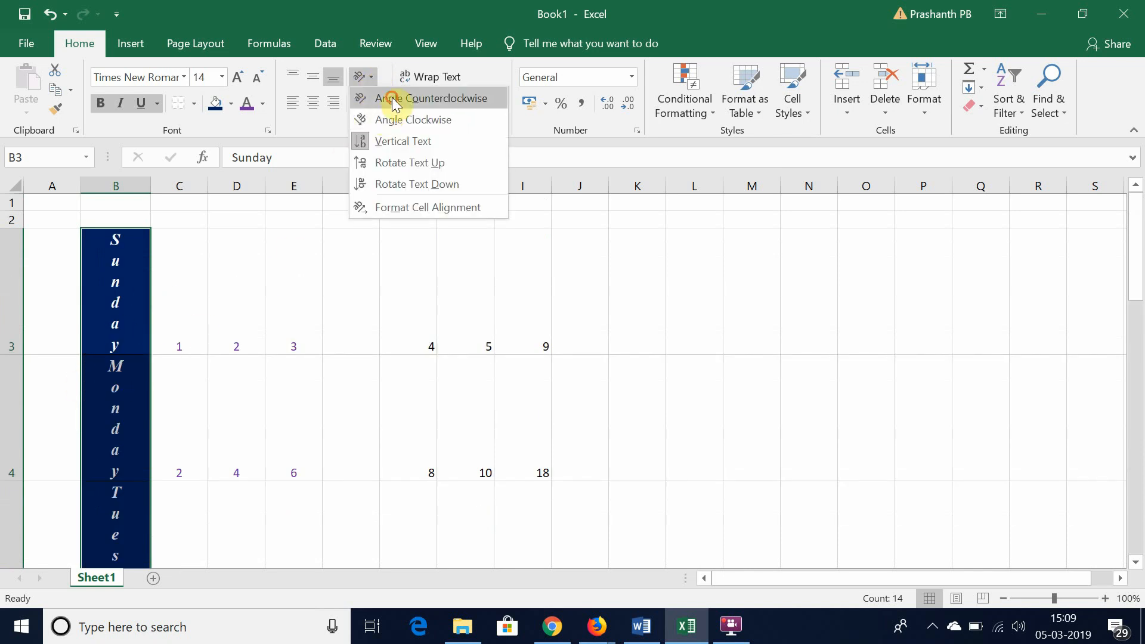
pyautogui.click(392, 97)
pyautogui.scroll(-4, 194, 351)
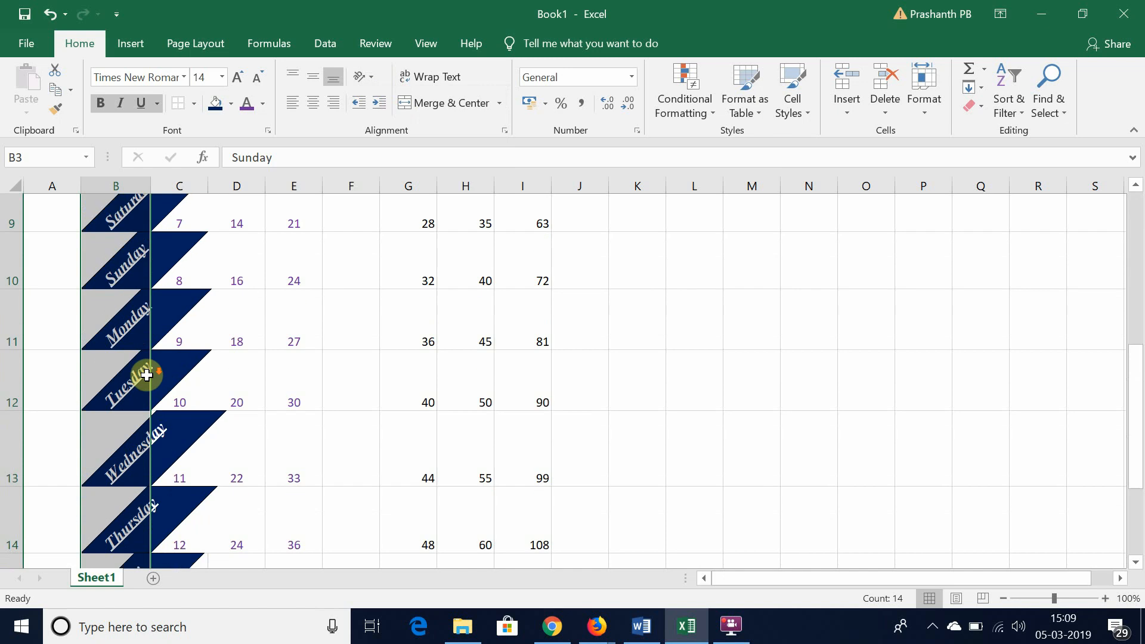
pyautogui.scroll(2, 146, 376)
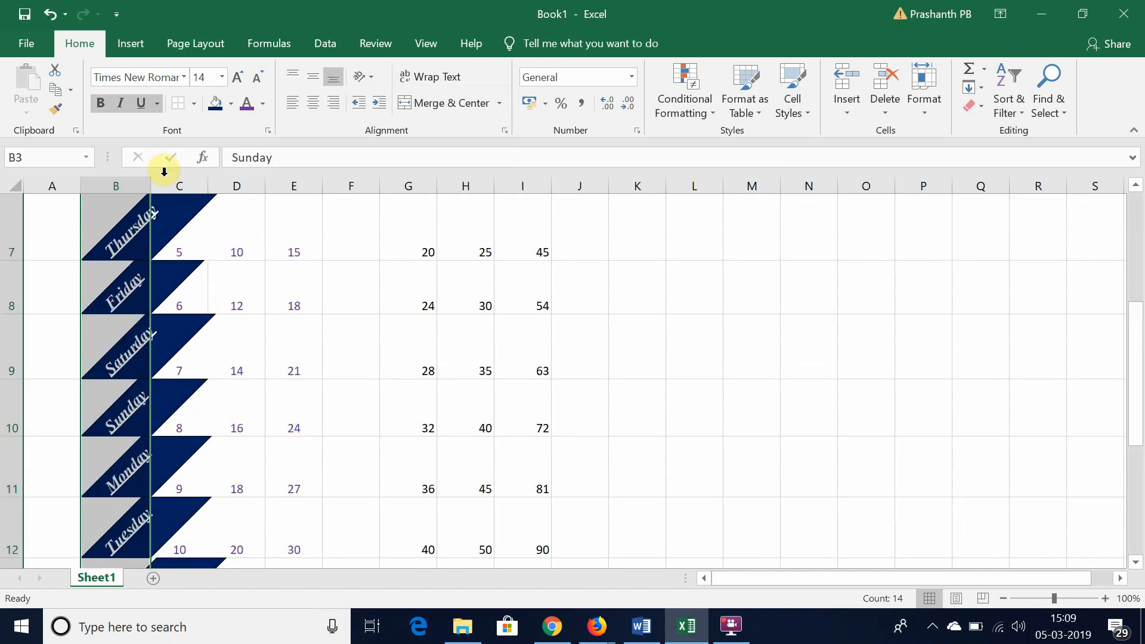
# - AutoFit the width of column B and review the angled weekday names
pyautogui.doubleClick(150, 186)
pyautogui.scroll(-2, 216, 252)
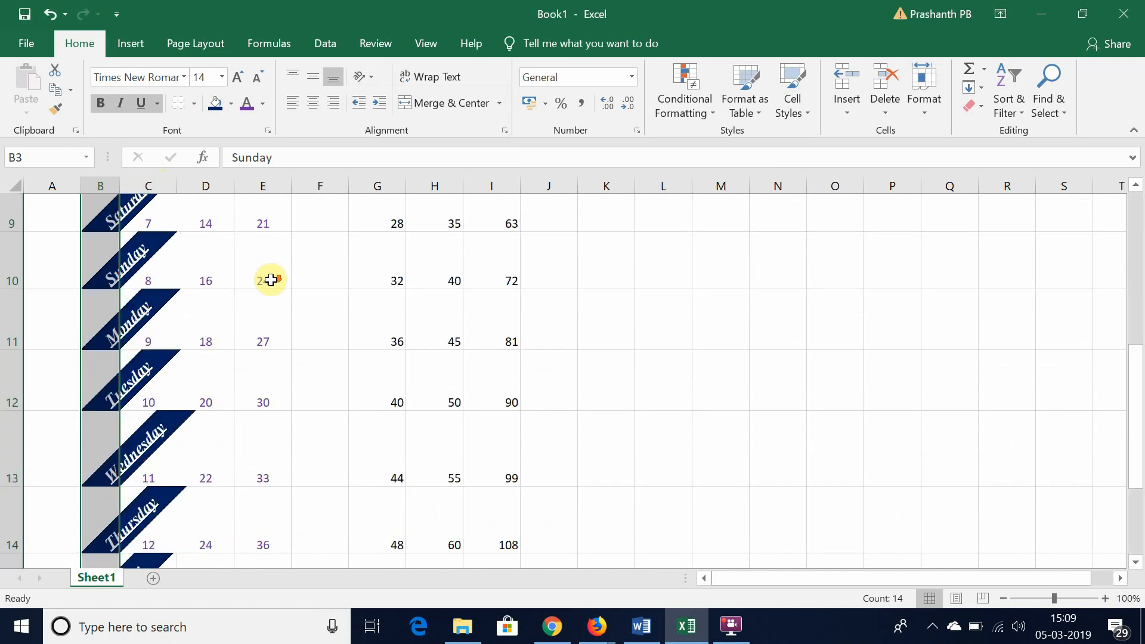
pyautogui.scroll(4, 269, 279)
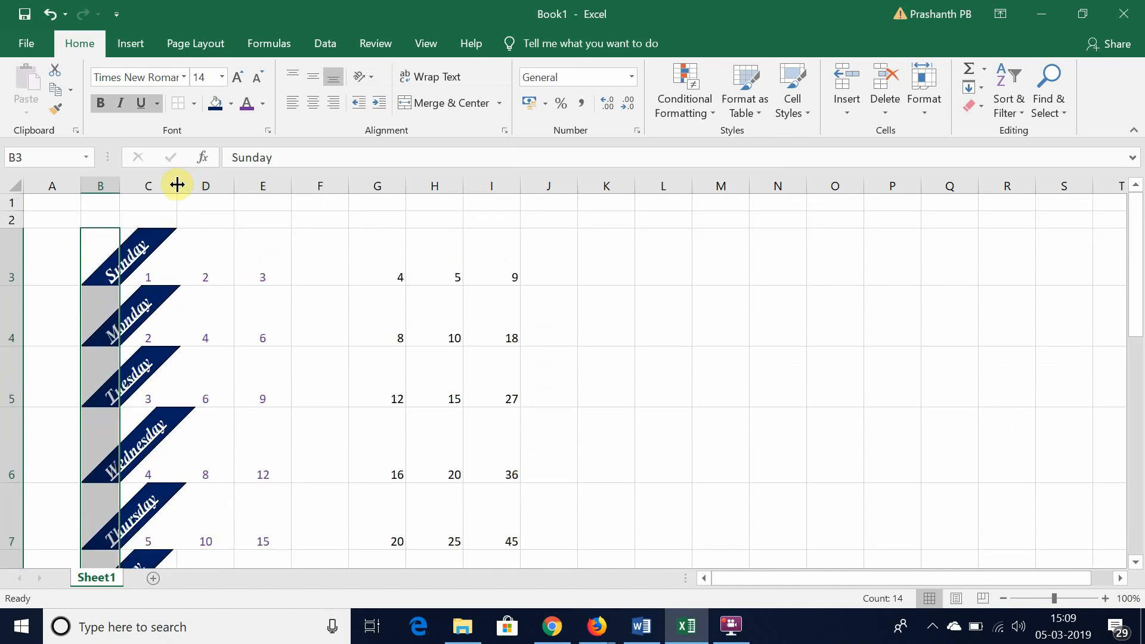
# - Set the text orientation of weekday cells B3:B16 to -90 degrees and review the rotated names
pyautogui.click(363, 77)
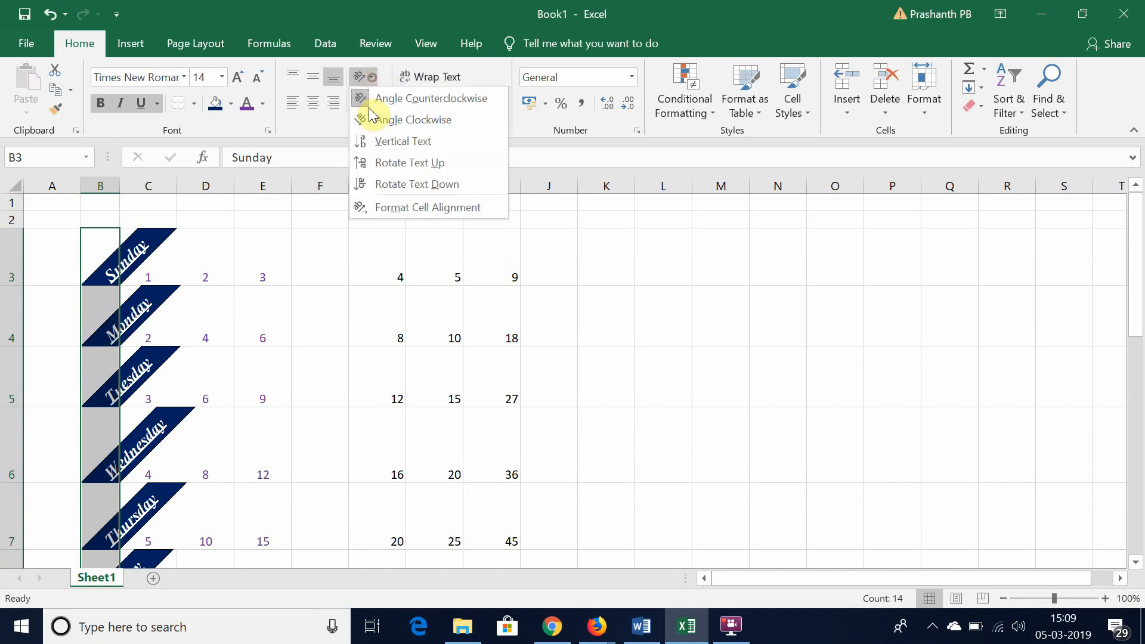
pyautogui.click(403, 207)
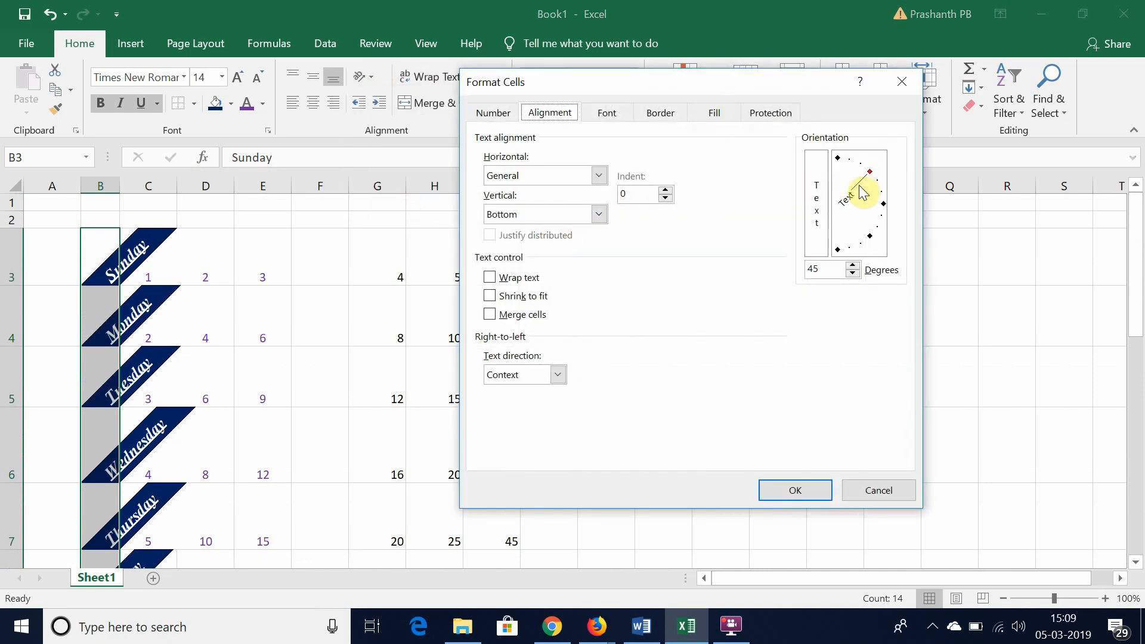
pyautogui.moveTo(869, 174); pyautogui.dragTo(831, 299)
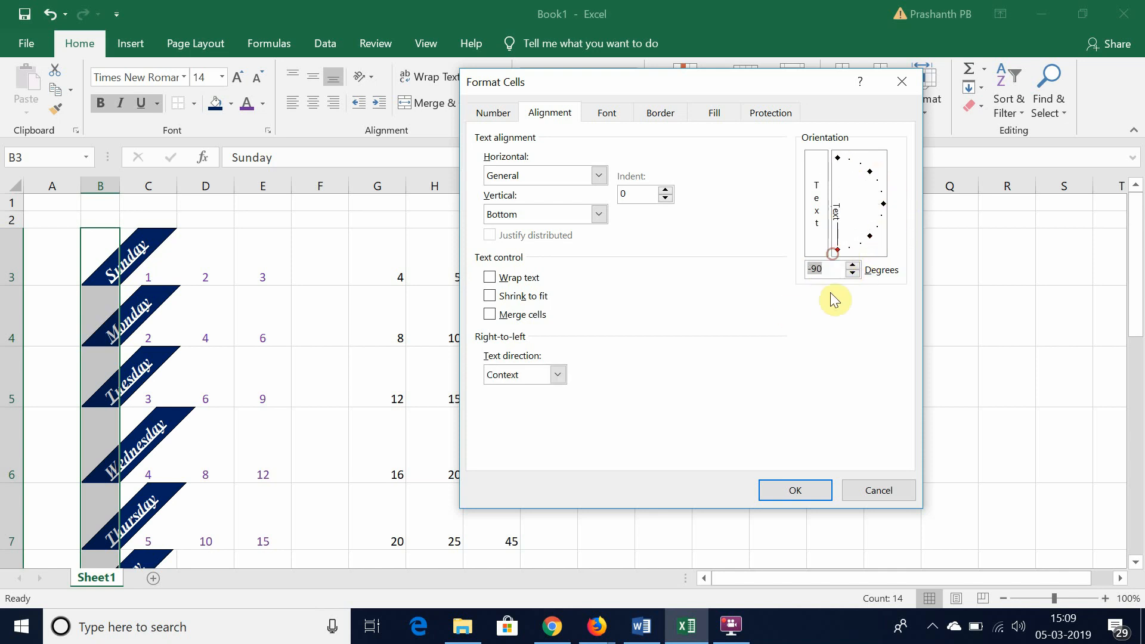
pyautogui.click(795, 490)
pyautogui.scroll(-5, 156, 276)
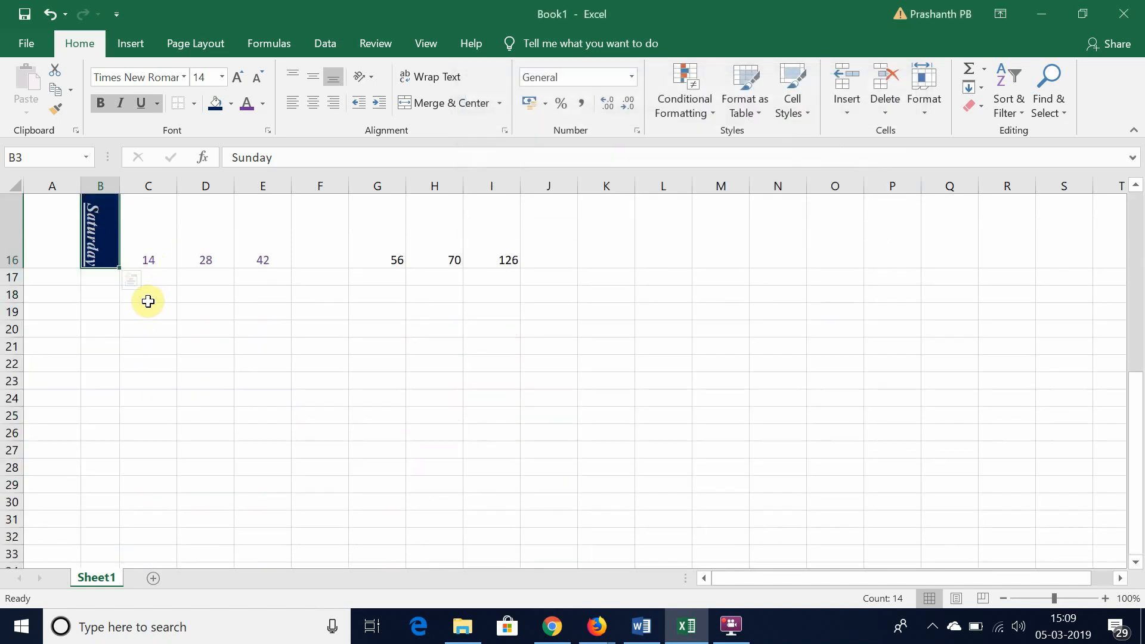
pyautogui.scroll(5, 148, 301)
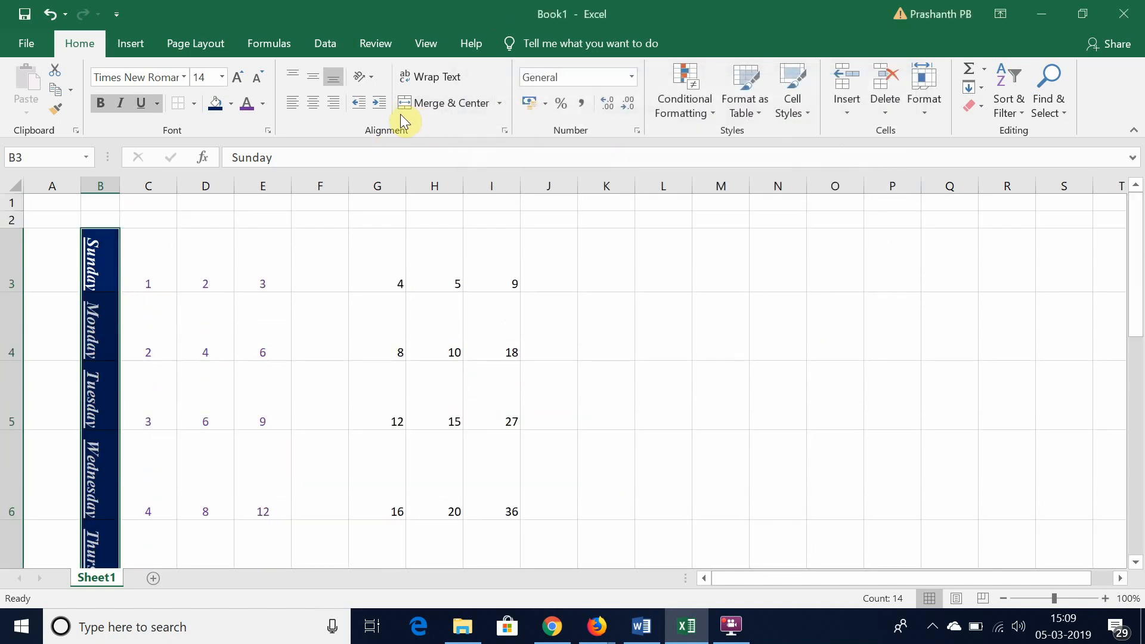
# - Rotate the weekday text in B3:B16 to read upwards using the cell alignment settings and review the names
pyautogui.click(369, 78)
pyautogui.click(432, 208)
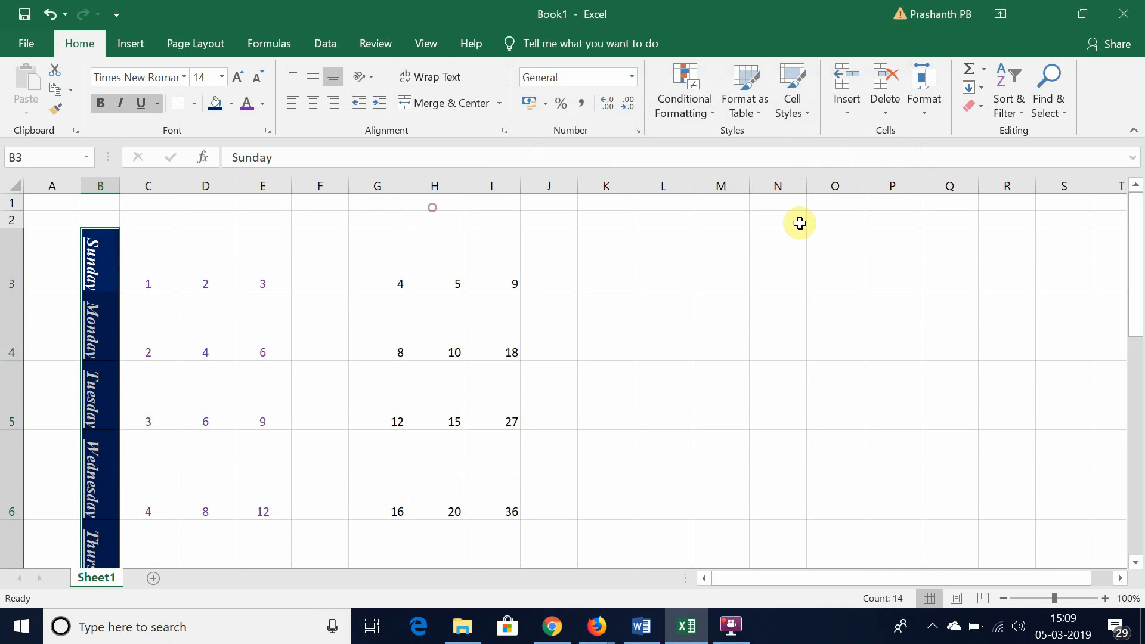
pyautogui.moveTo(844, 254); pyautogui.dragTo(827, 163)
pyautogui.click(796, 489)
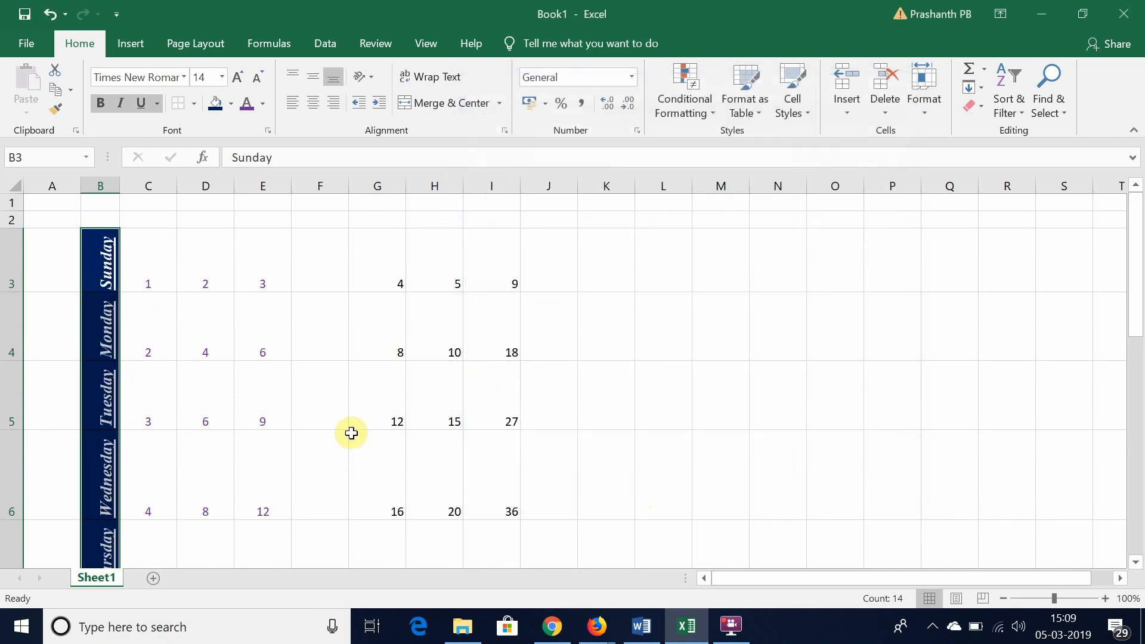
pyautogui.scroll(-5, 230, 376)
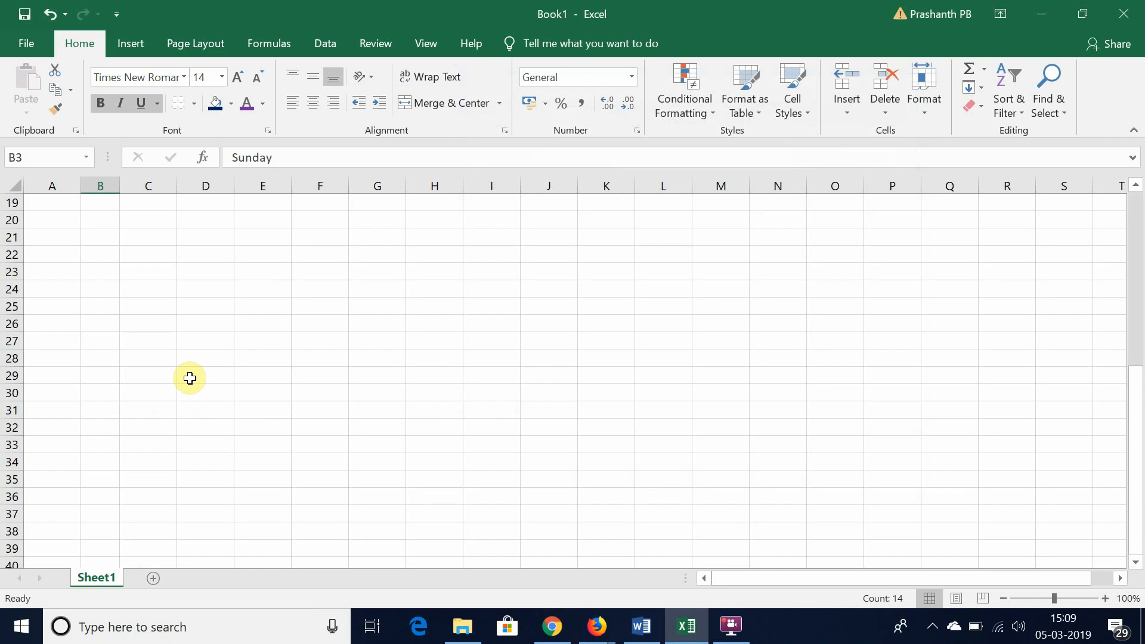
pyautogui.scroll(5, 185, 410)
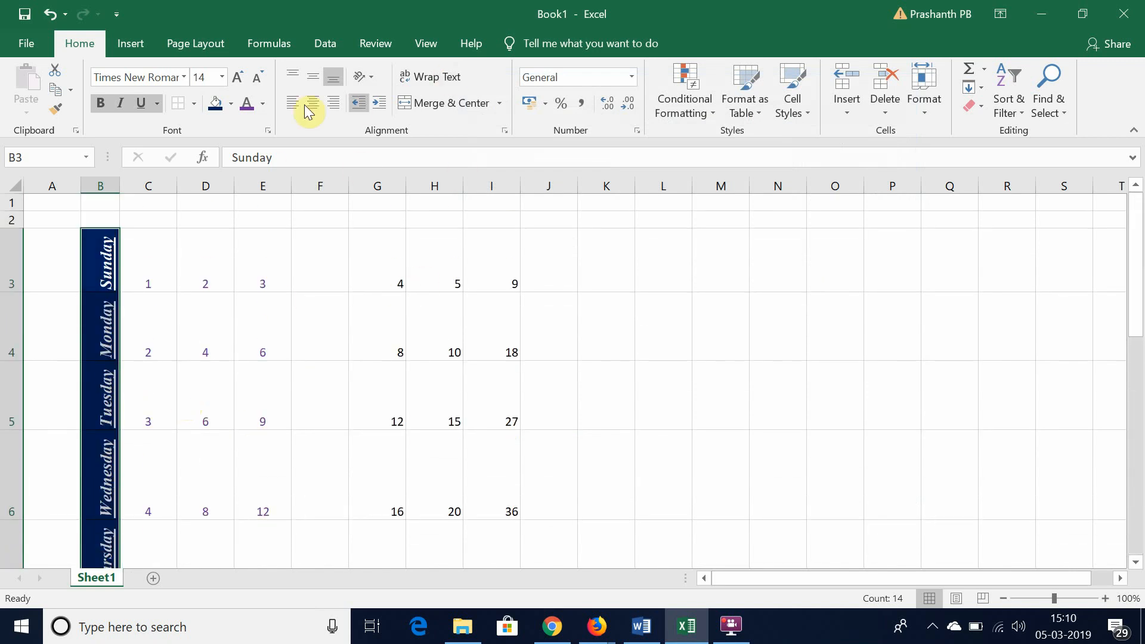
pyautogui.click(358, 106)
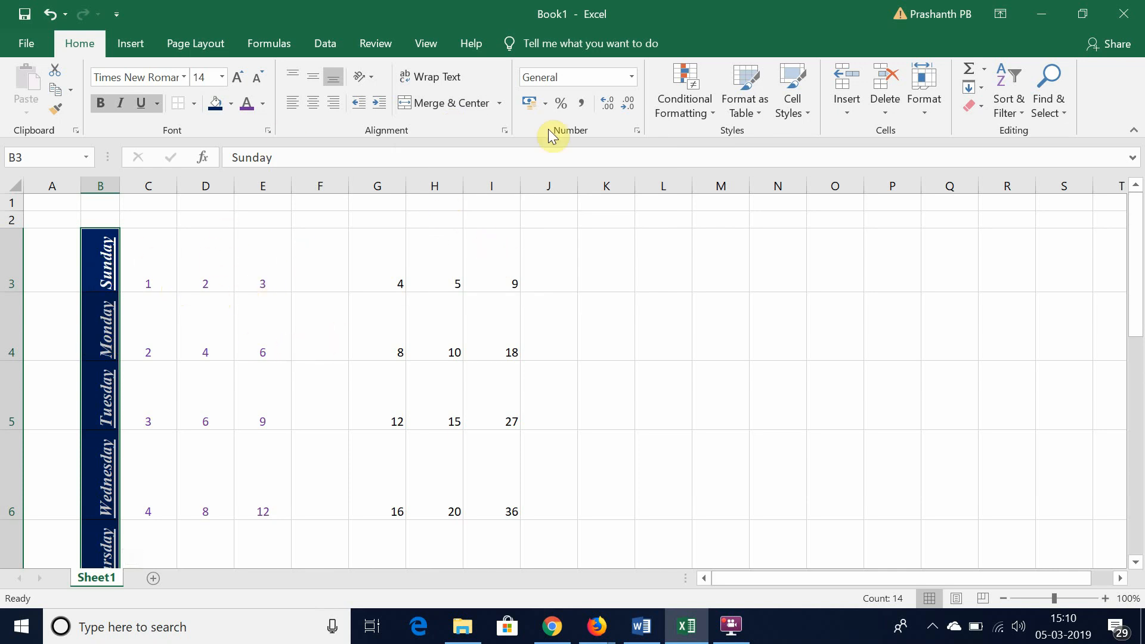
# - Return the weekday text in B3:B16 to horizontal using the cell alignment settings, and AutoFit column B
pyautogui.click(369, 77)
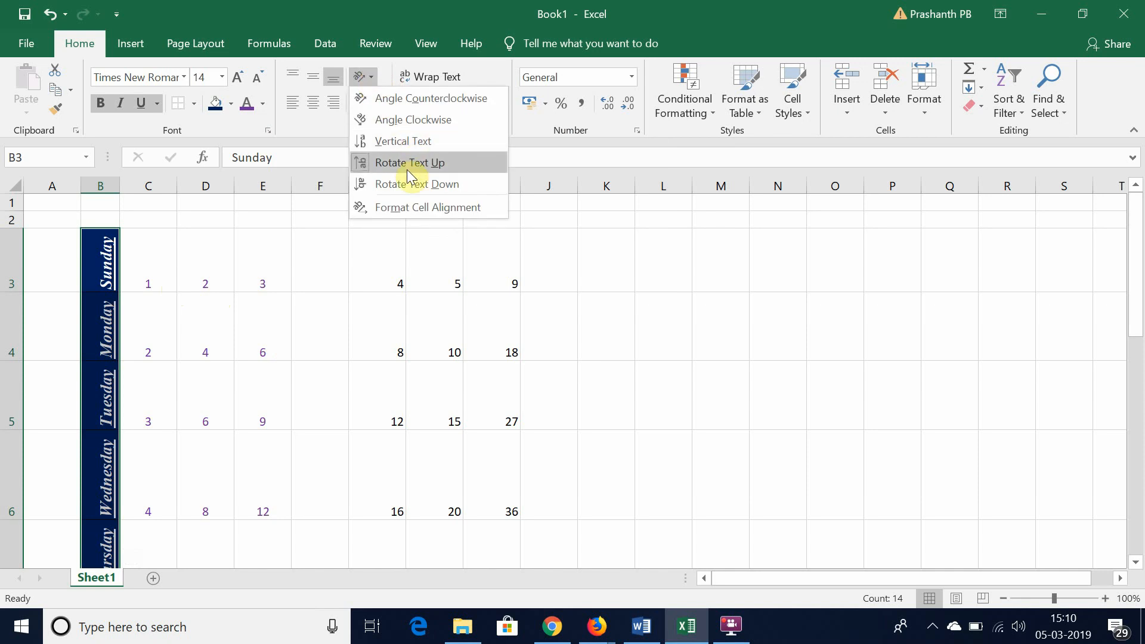
pyautogui.click(434, 206)
pyautogui.moveTo(837, 163); pyautogui.dragTo(884, 204)
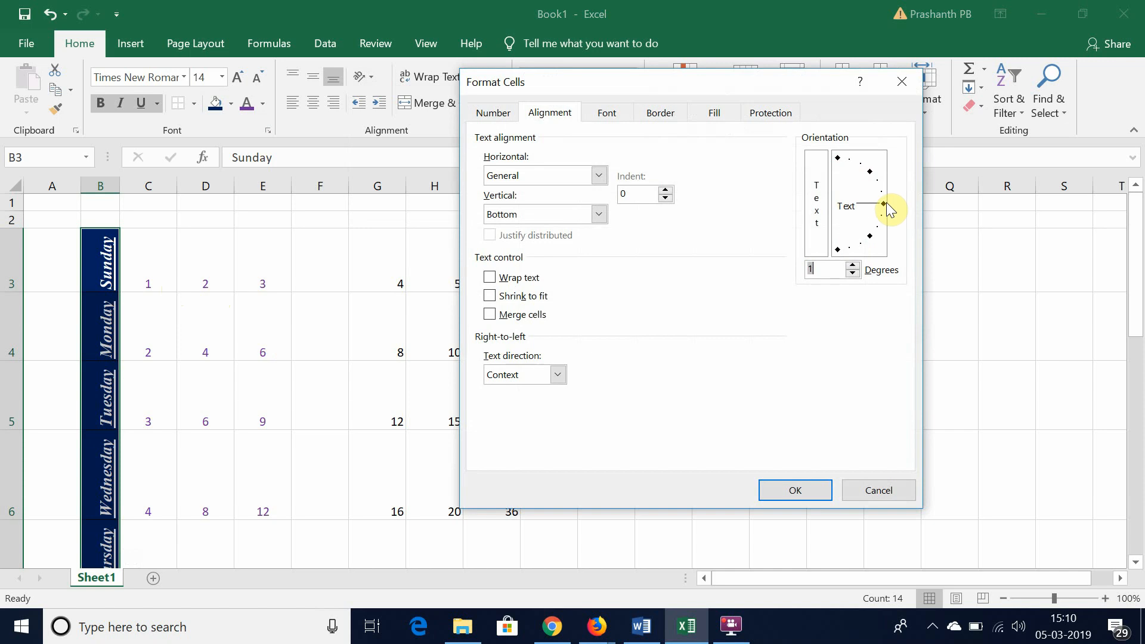
pyautogui.press('Return')
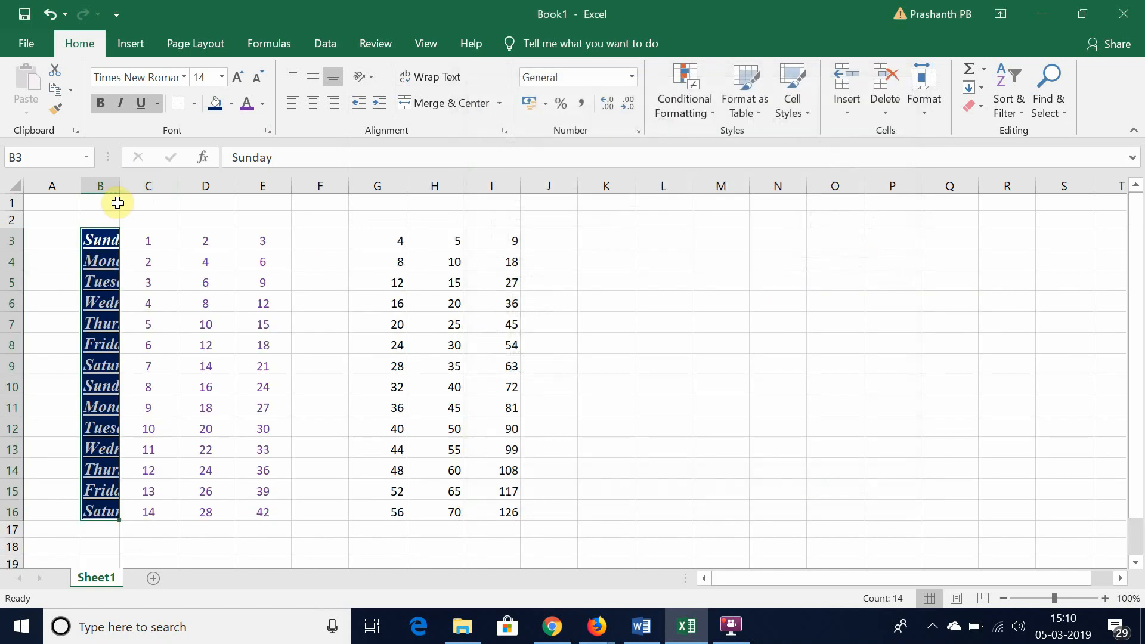
pyautogui.doubleClick(119, 182)
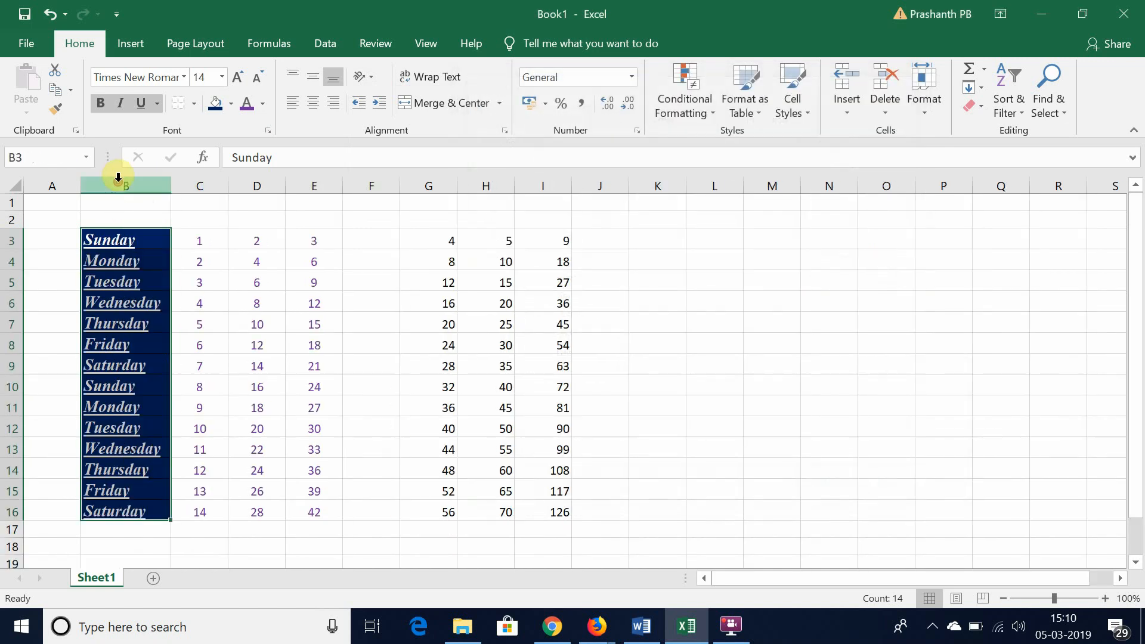
# - Enter a sample sentence in K4 made of a person's name followed by "had not given the dtat properly on Monday"
pyautogui.click(657, 268)
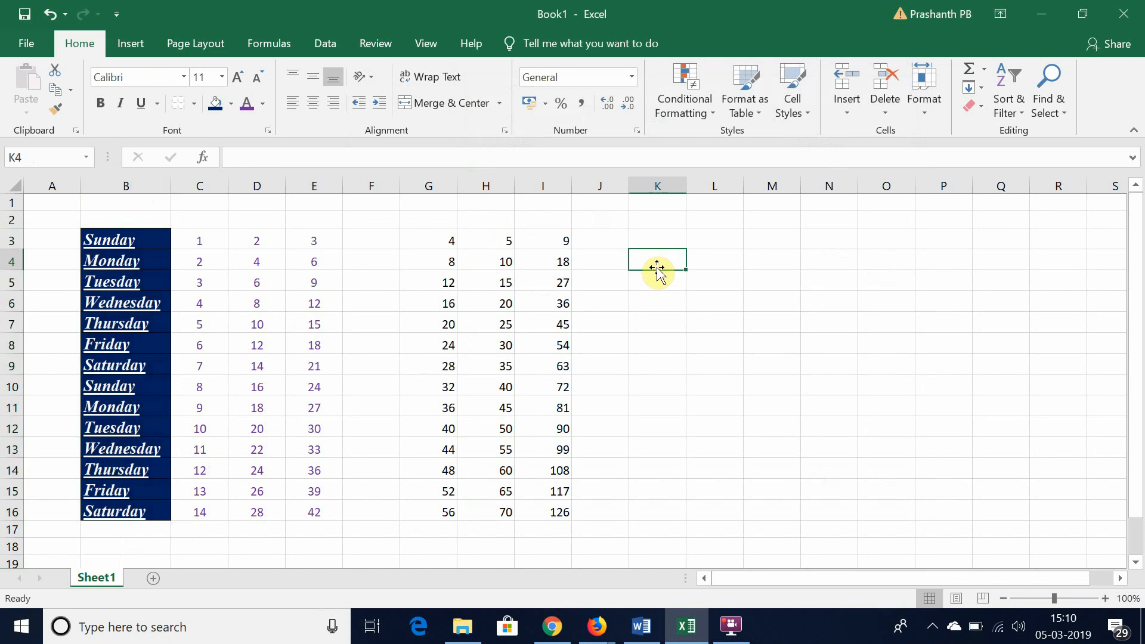
pyautogui.write('suma')
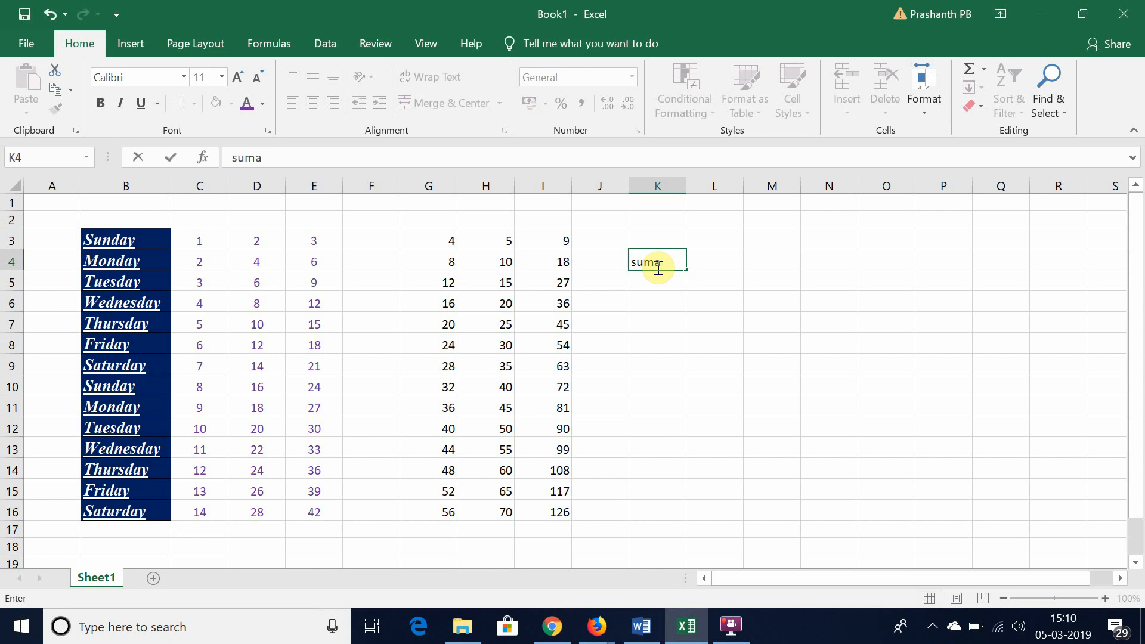
pyautogui.write('n had not given t')
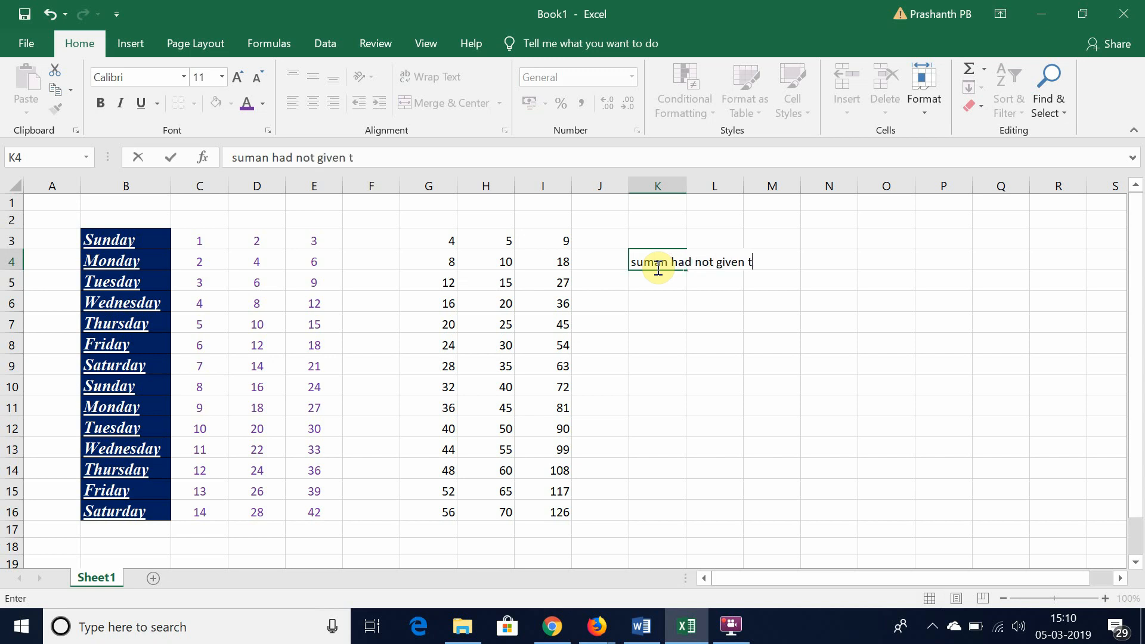
pyautogui.write('he dtat pro')
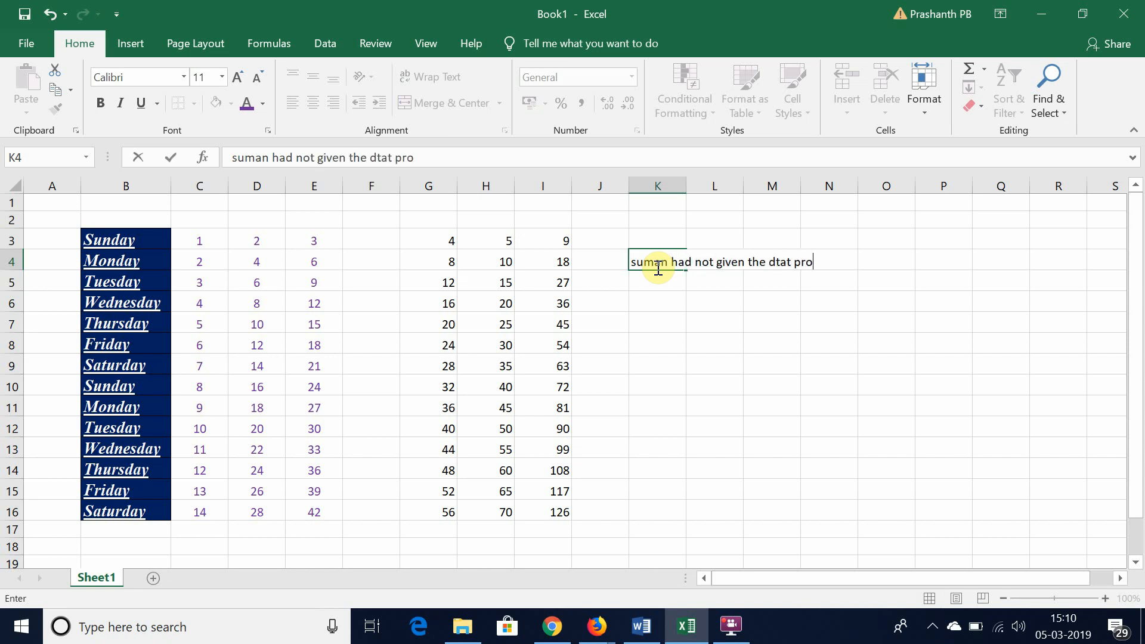
pyautogui.write('perly on monda')
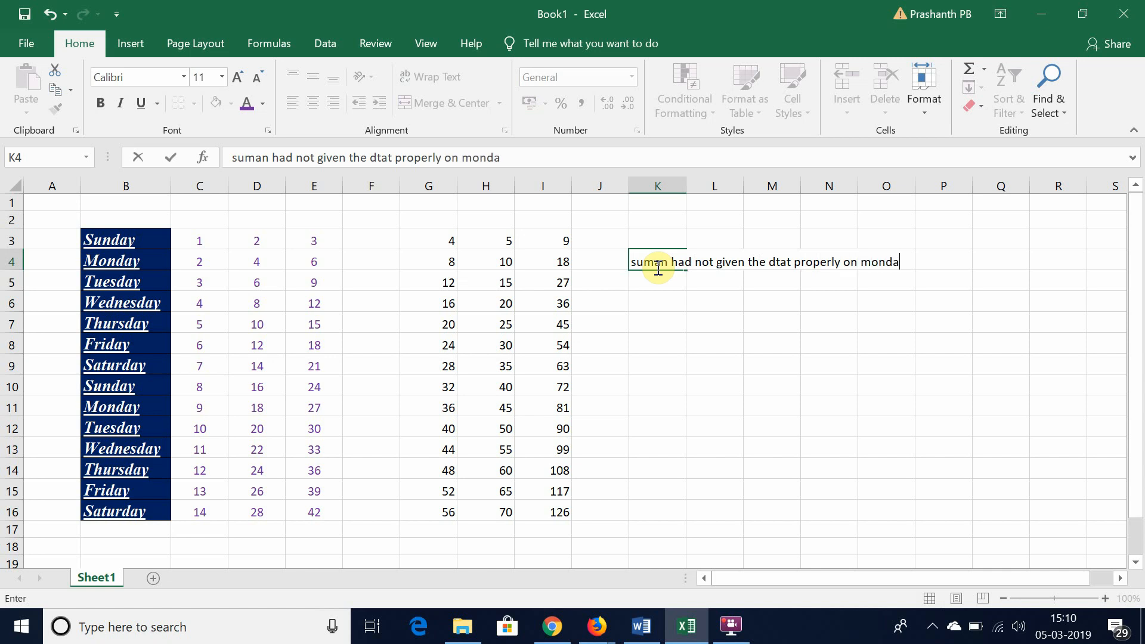
pyautogui.write('y')
pyautogui.press('Return')
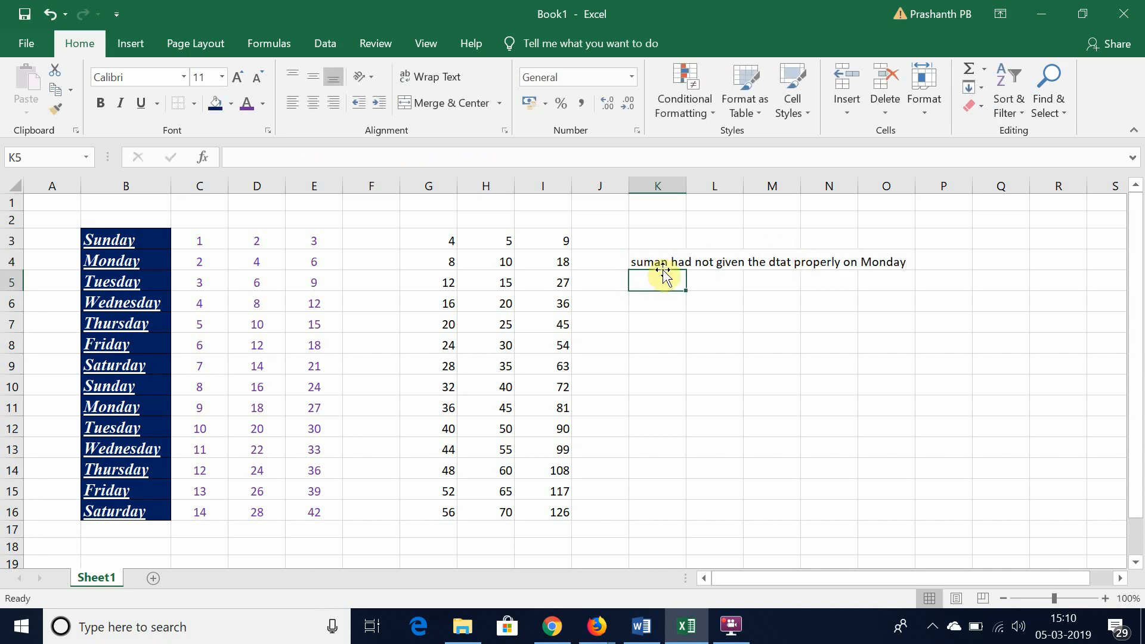
# - Correct the misspelled word "dtat" to "data" in the K4 sentence
pyautogui.click(667, 262)
pyautogui.click(377, 157)
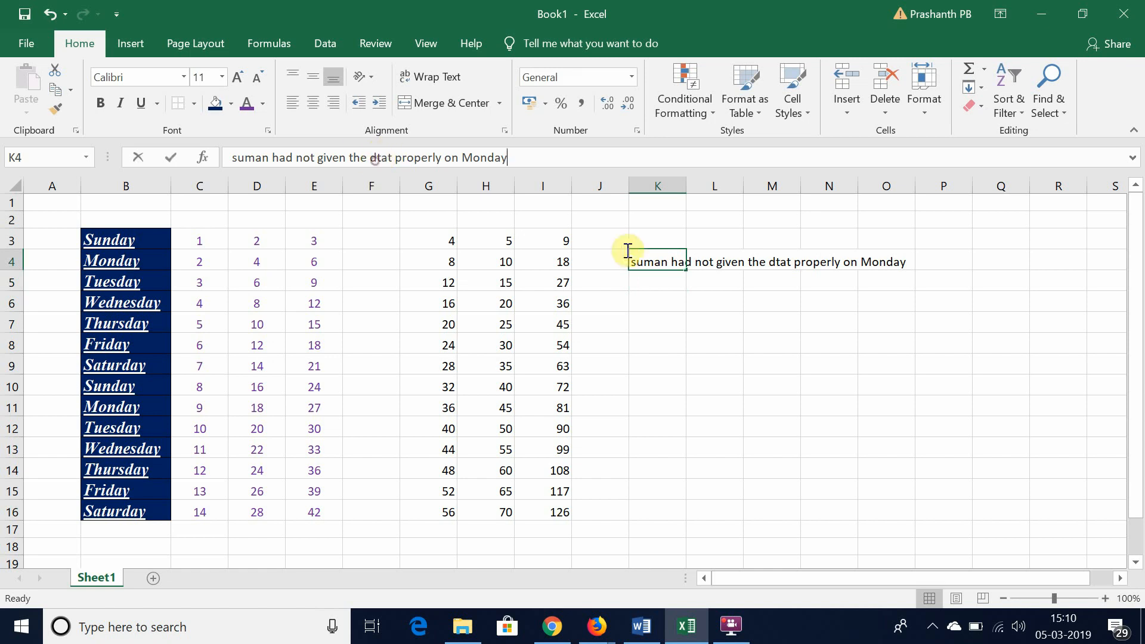
pyautogui.press('Delete')
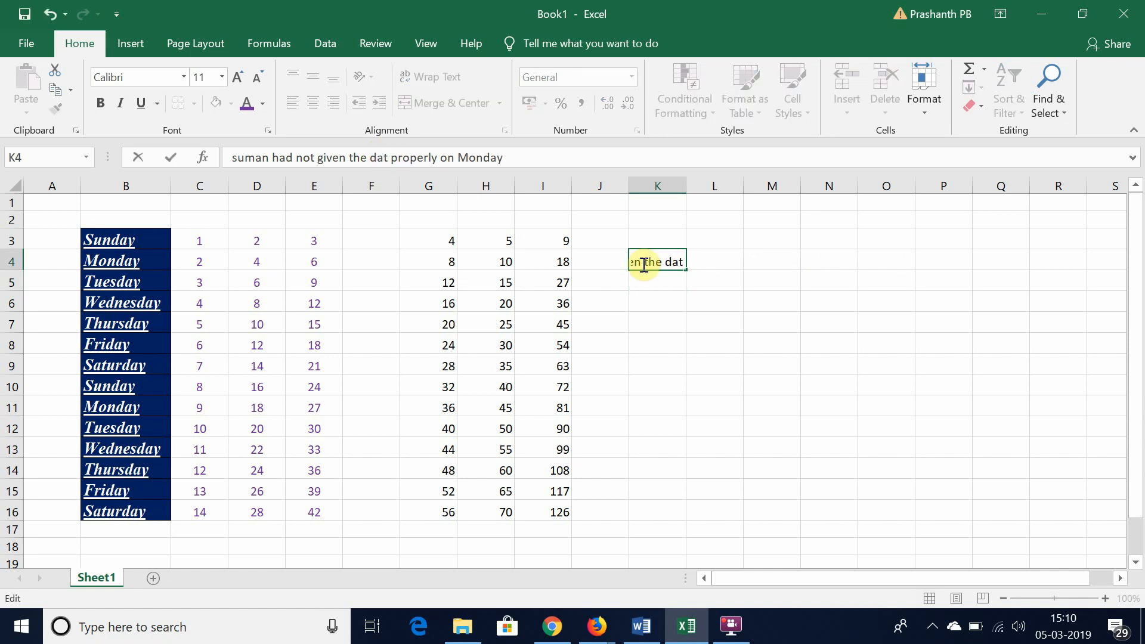
pyautogui.write('a')
pyautogui.press('Return')
# - Inspect K4 and its neighbouring cells to check which cell holds the long sentence
pyautogui.click(642, 264)
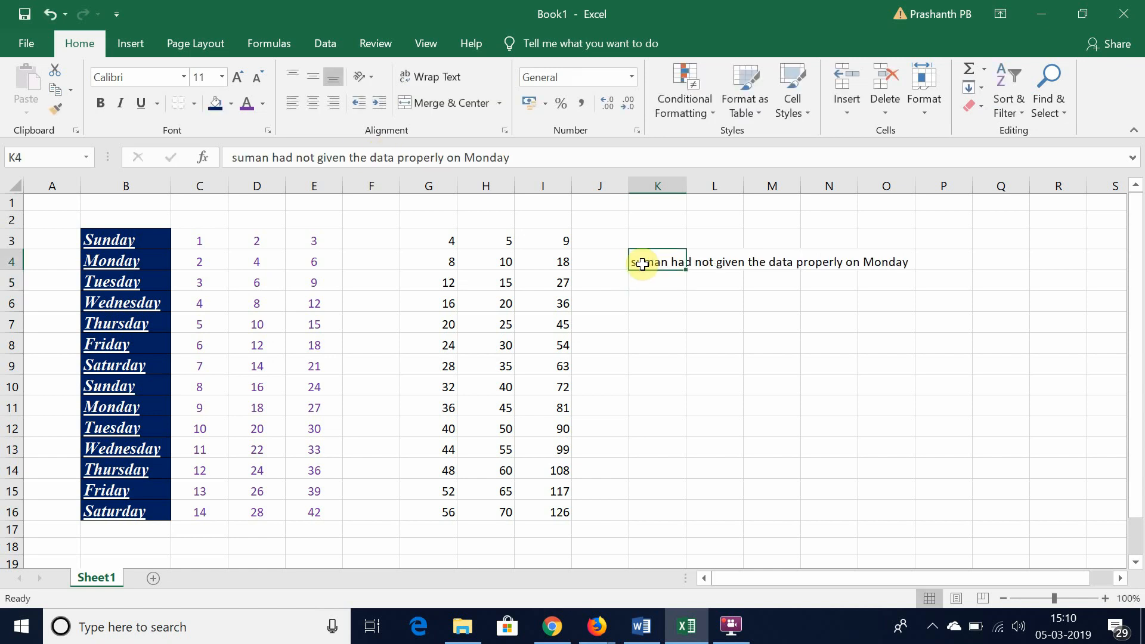
pyautogui.press('Right')
pyautogui.press('Left')
pyautogui.press('Right')
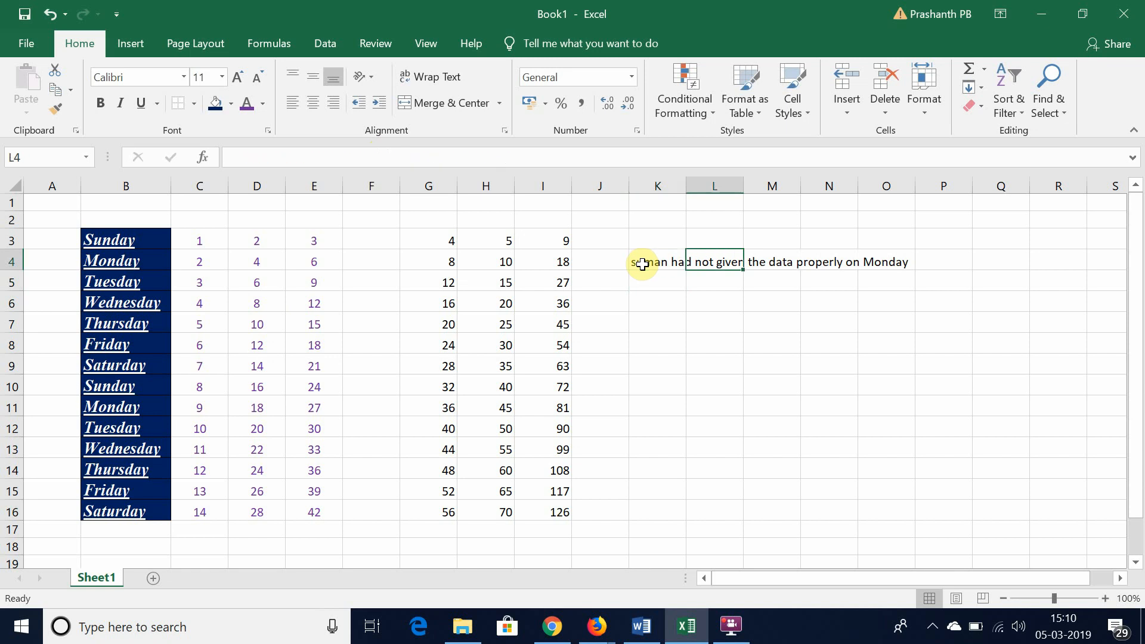
pyautogui.press('Down')
pyautogui.press('Up')
pyautogui.click(664, 255)
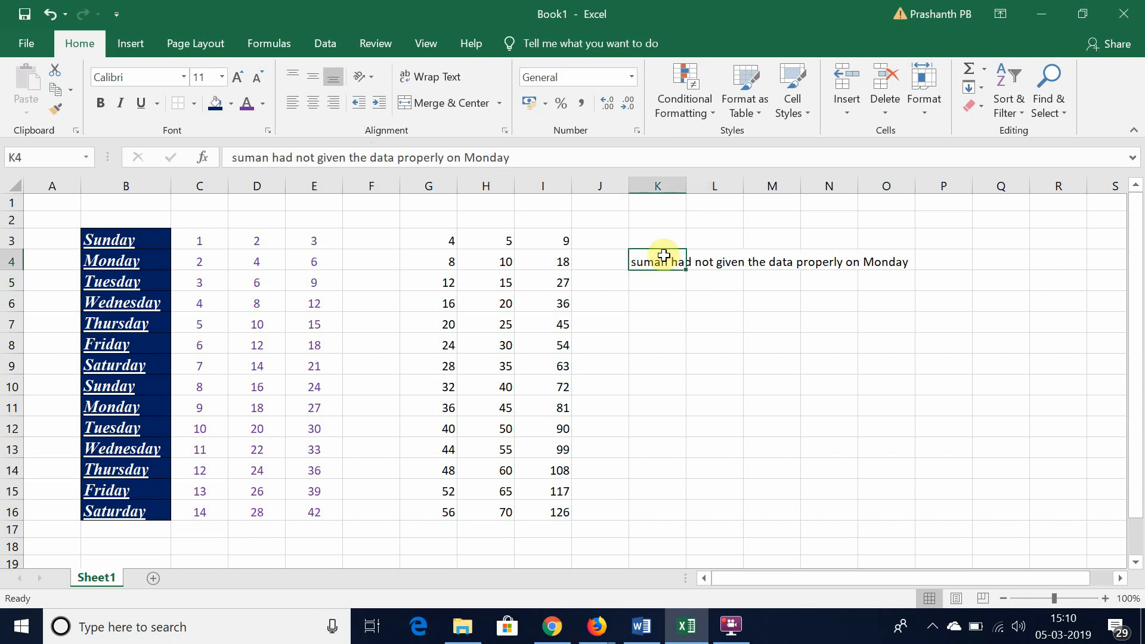
# - Enter the filler text "dskljhsdlk" in L4, directly beside the long sentence
pyautogui.press('Right')
pyautogui.write('dskljhsdlk')
pyautogui.press('Return')
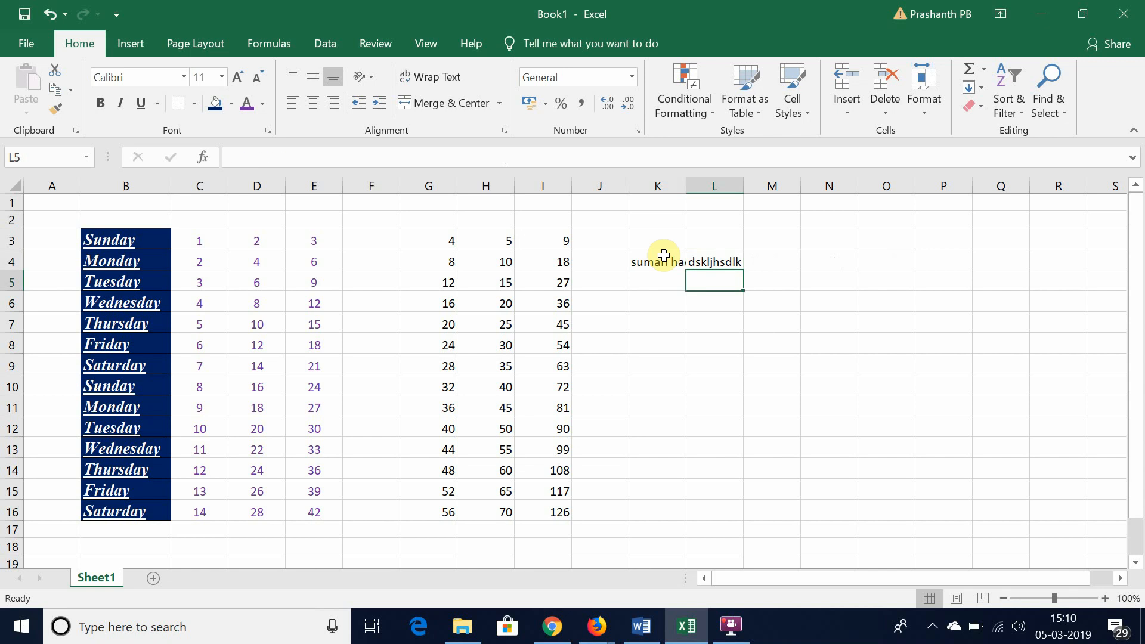
# - Wrap the sentence in K4 and fit it onto two lines by widening column K and AutoFitting row 4
pyautogui.click(664, 256)
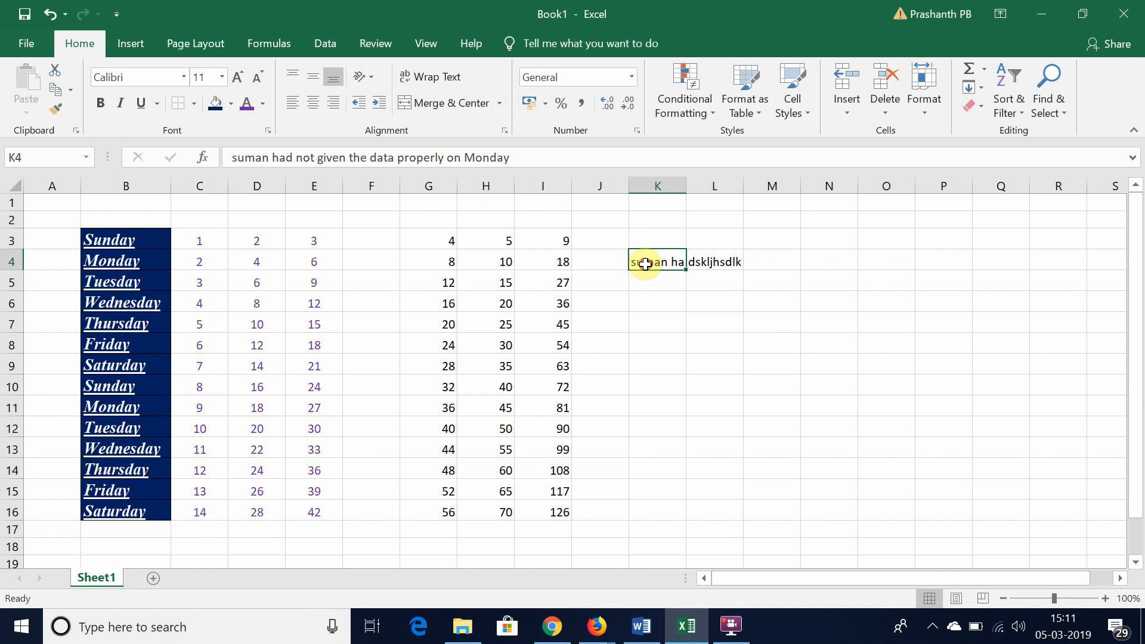
pyautogui.click(439, 74)
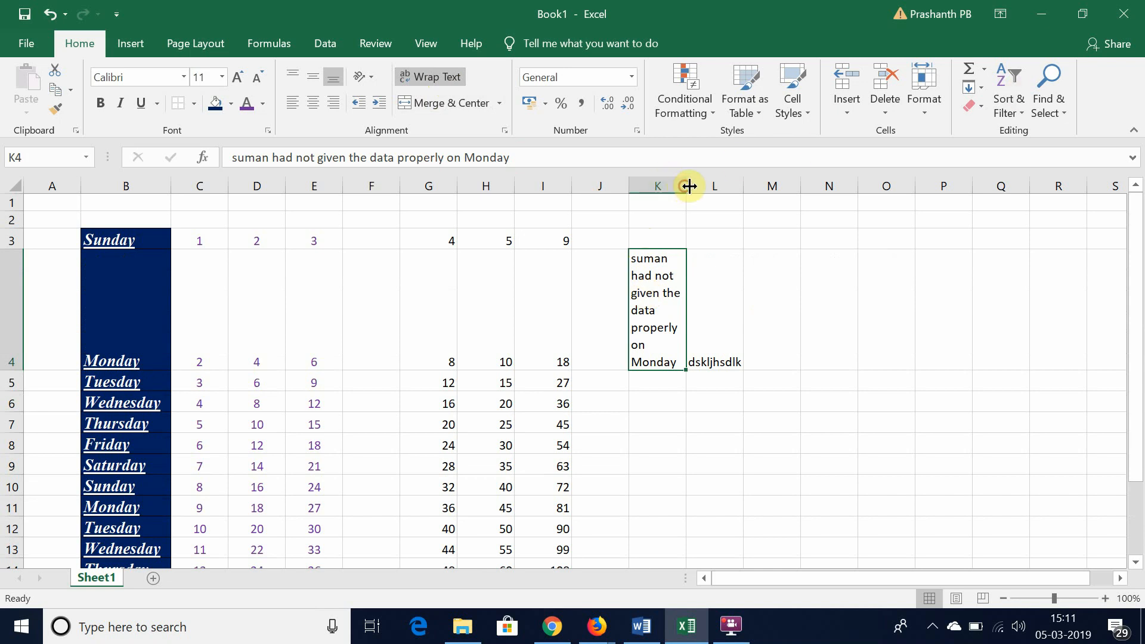
pyautogui.moveTo(688, 186); pyautogui.dragTo(798, 180)
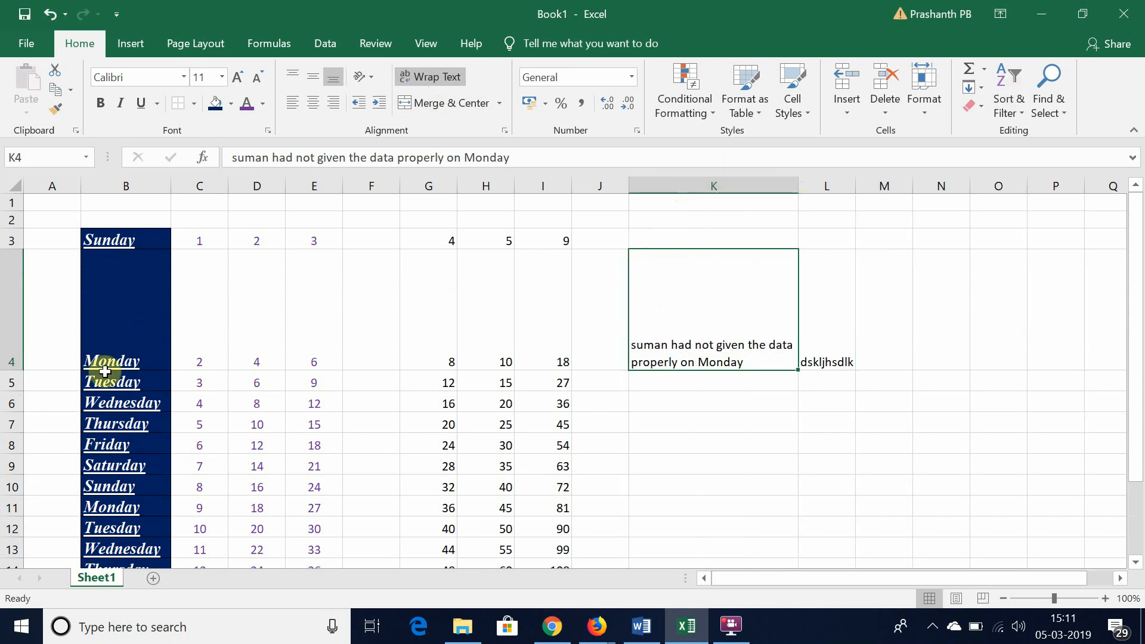
pyautogui.doubleClick(10, 371)
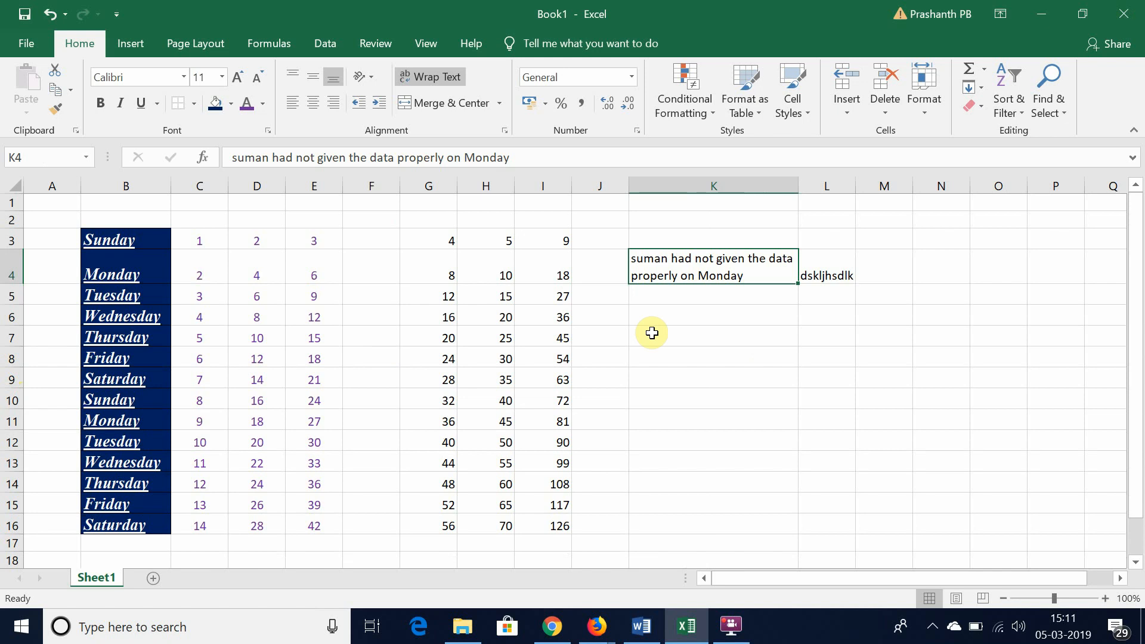
pyautogui.click(744, 636)
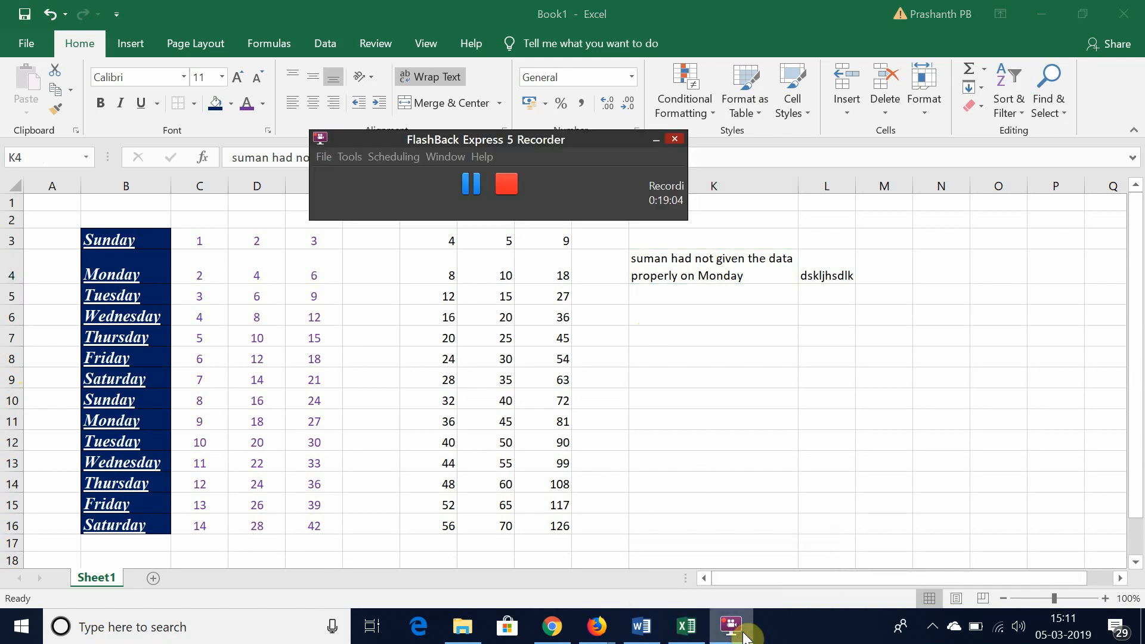
pyautogui.click(656, 137)
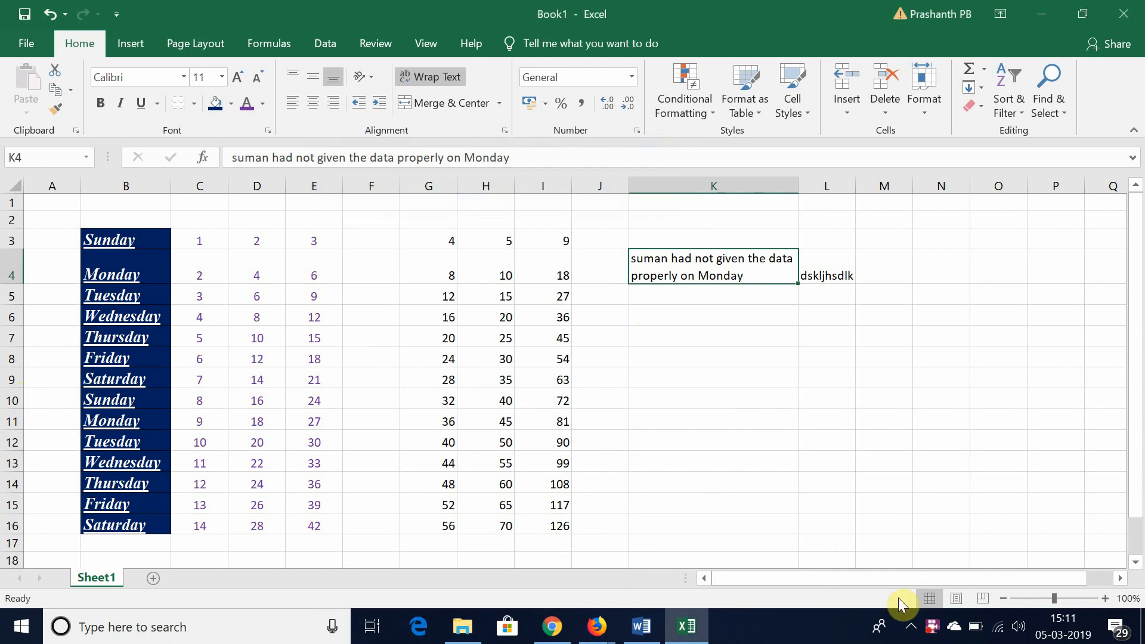
pyautogui.click(934, 630)
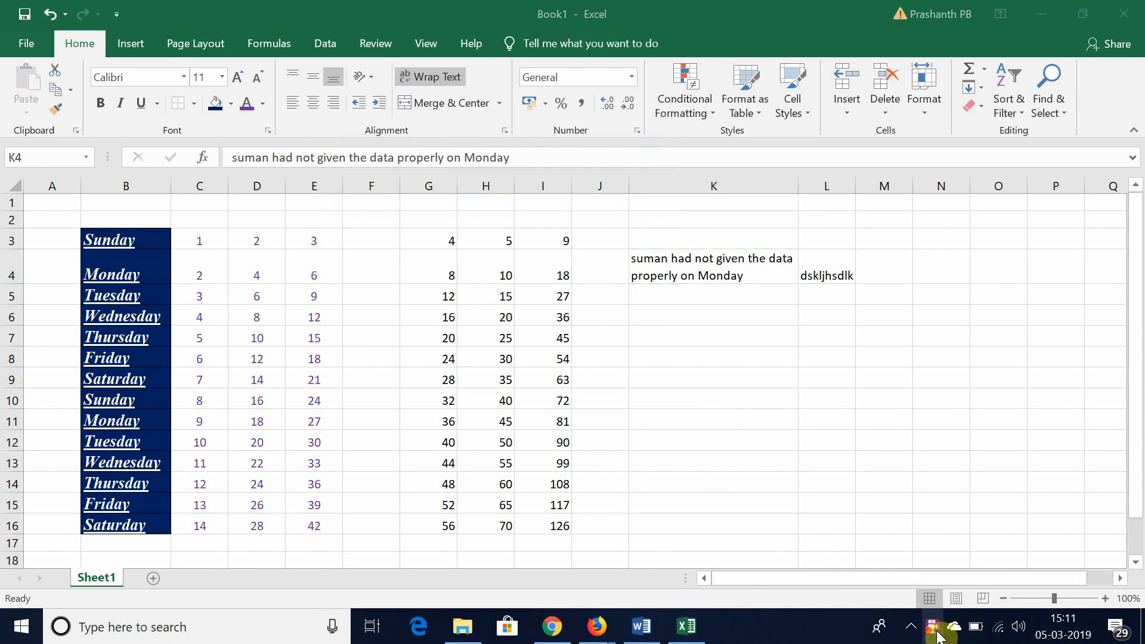
pyautogui.rightClick(937, 631)
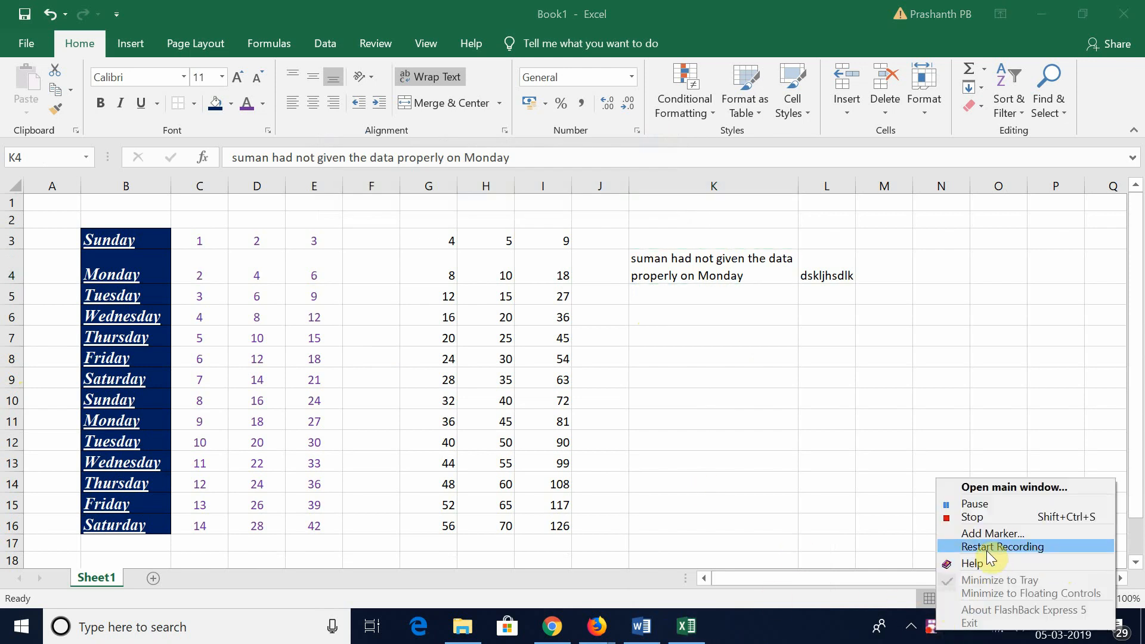